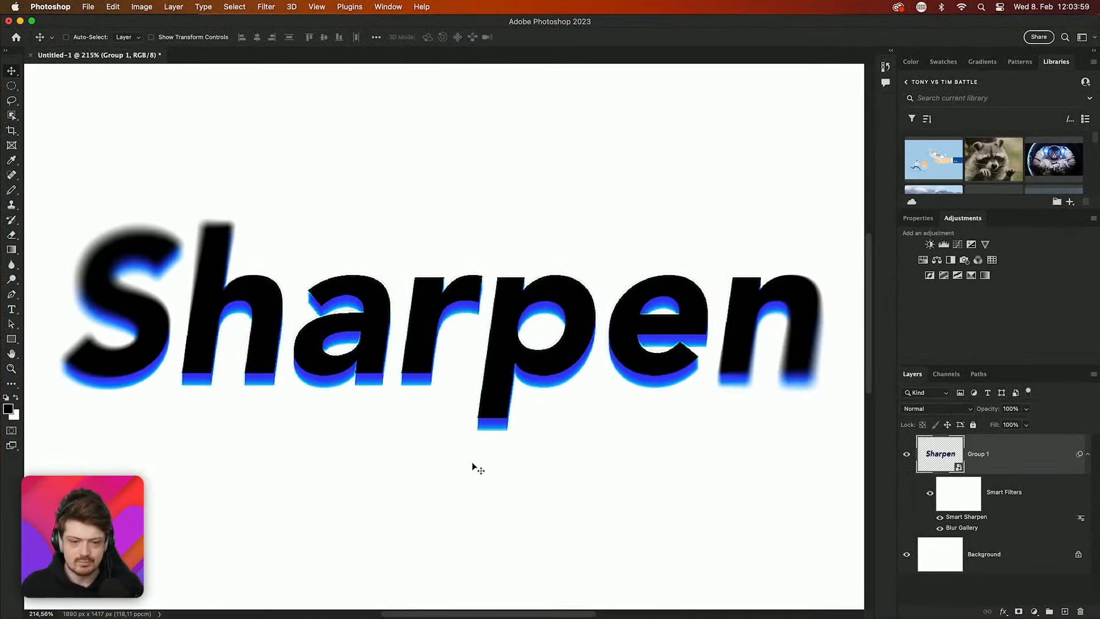
Save the untitled Sharpen text document as sharpen.psd in Photoshop format and close it
click(32, 55)
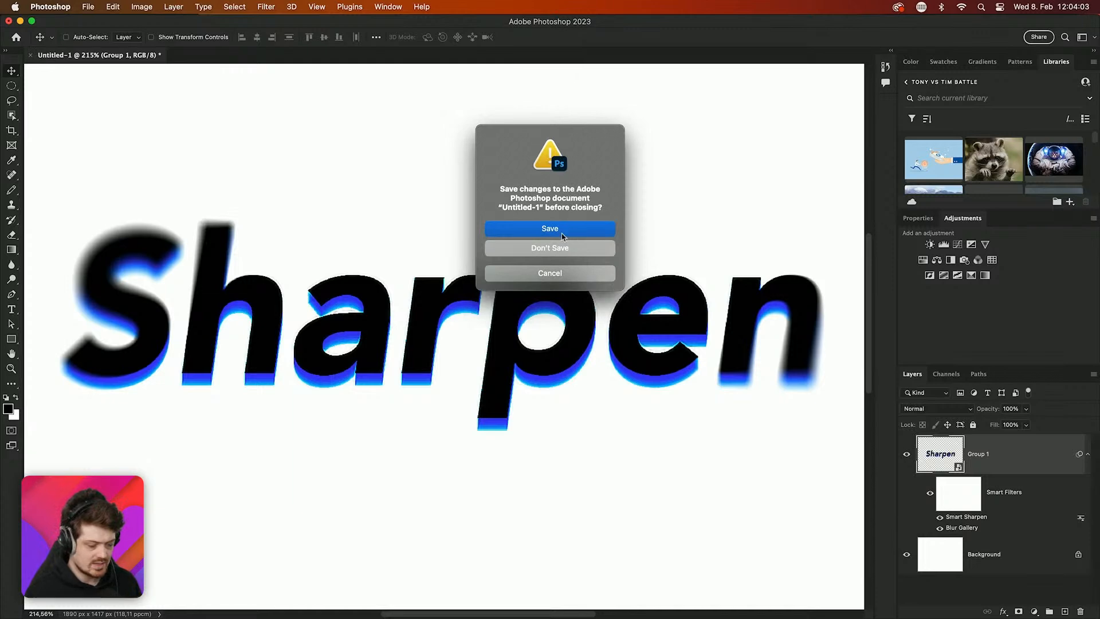
click(560, 232)
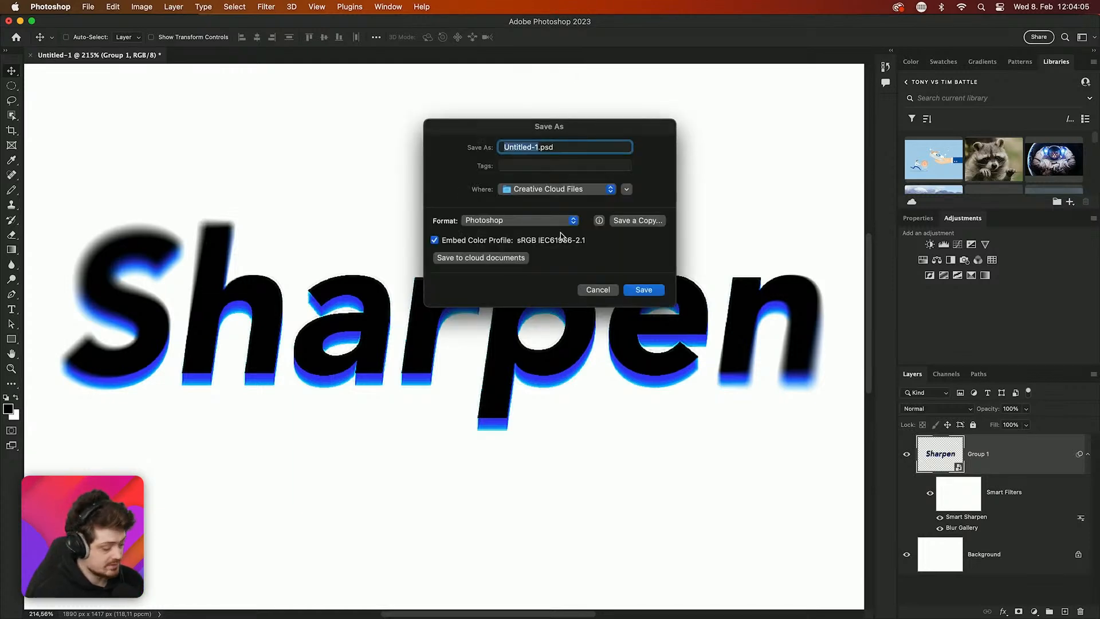
text(sharo)
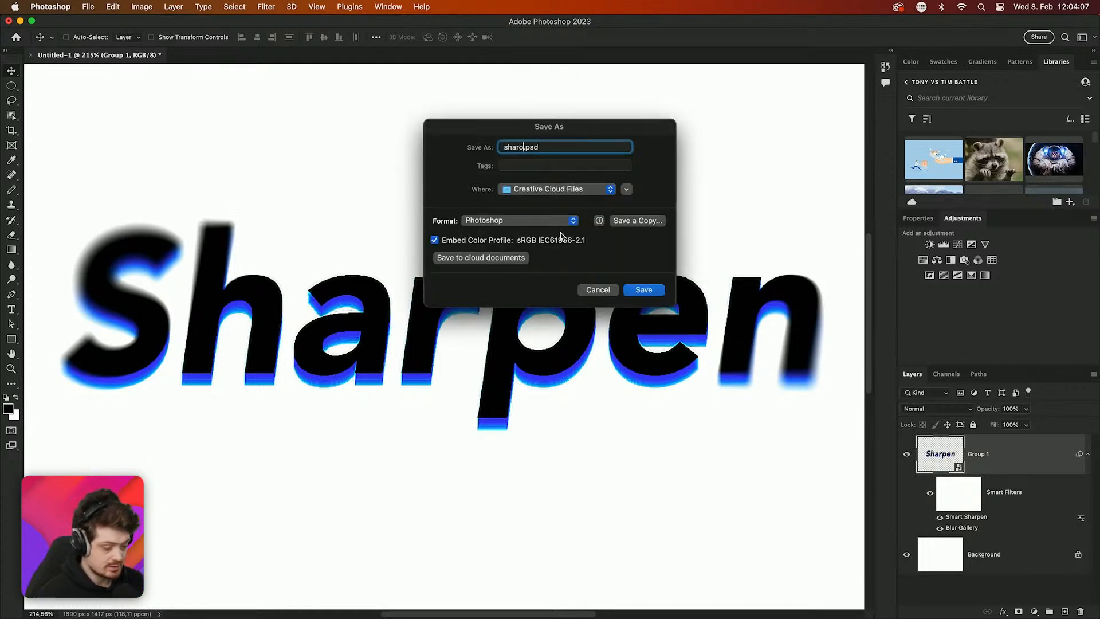
key(BackSpace)
text(pen)
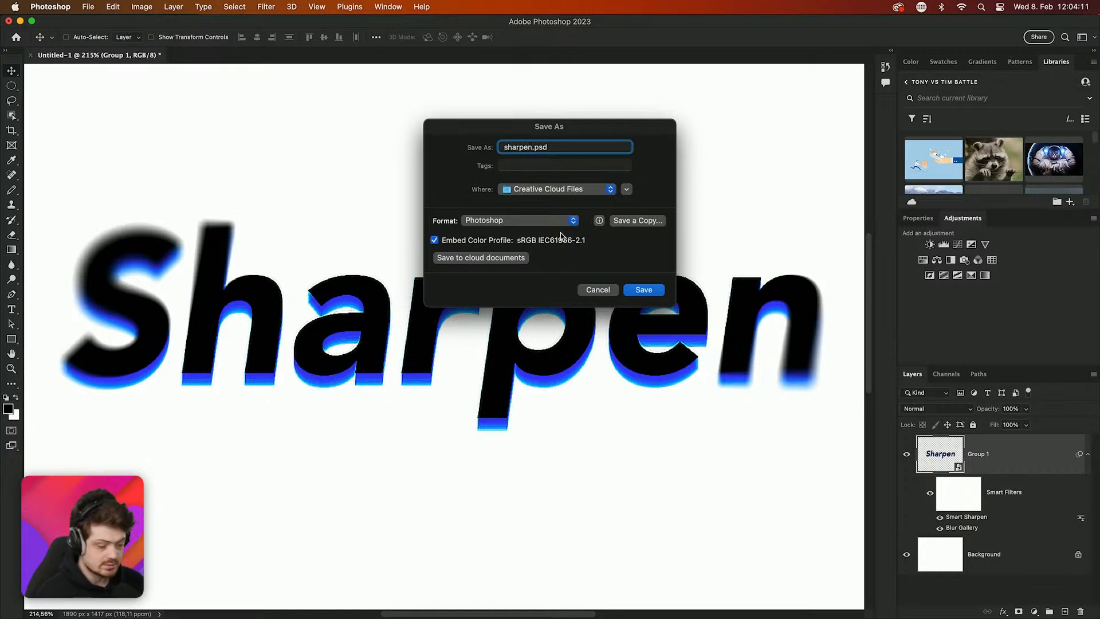
key(Return)
key(Return)
key(super+w)
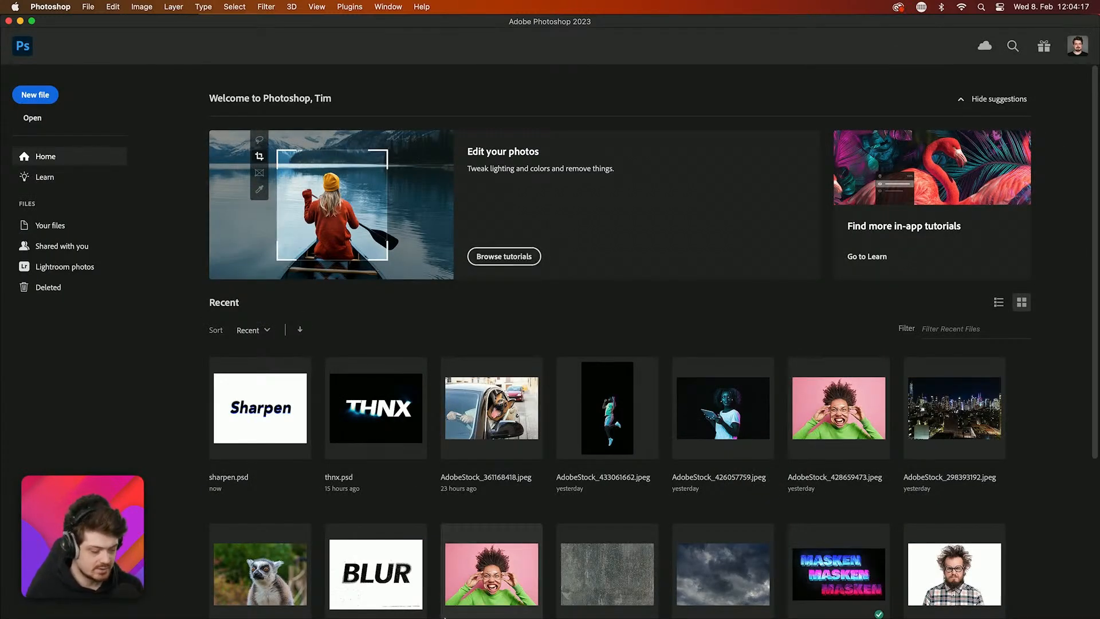
Switch to Finder and preview AdobeStock_327898958.jpeg, AdobeStock_112293447.jpeg and AdobeStock_253994235.jpeg in the Crash Course filters folder
mouse_move(442, 615)
click(372, 595)
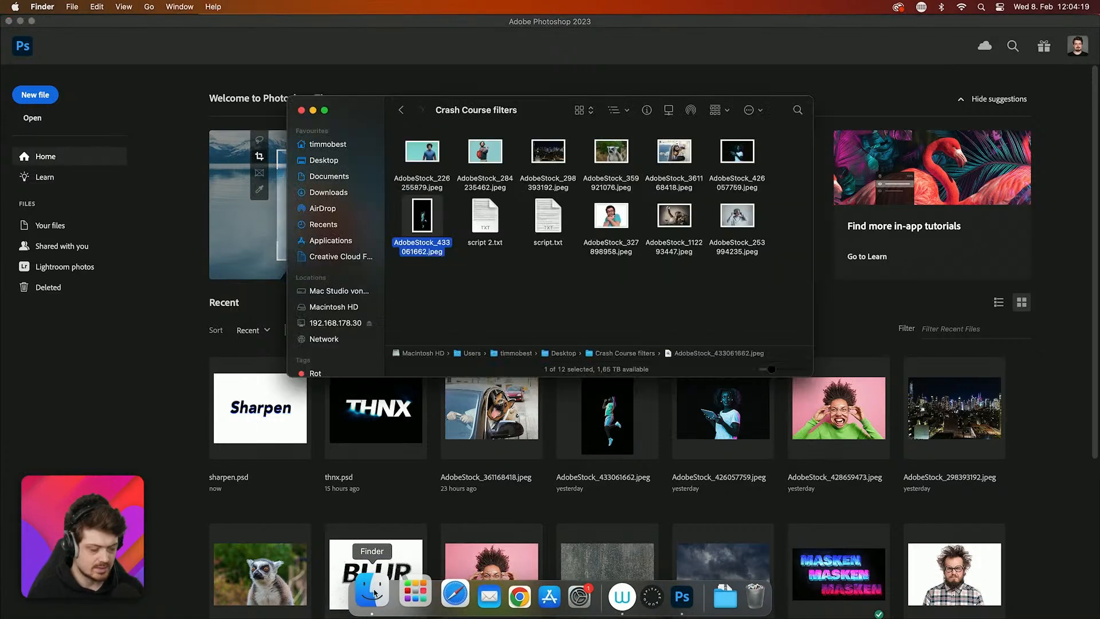
click(588, 287)
click(617, 227)
key(space)
key(space)
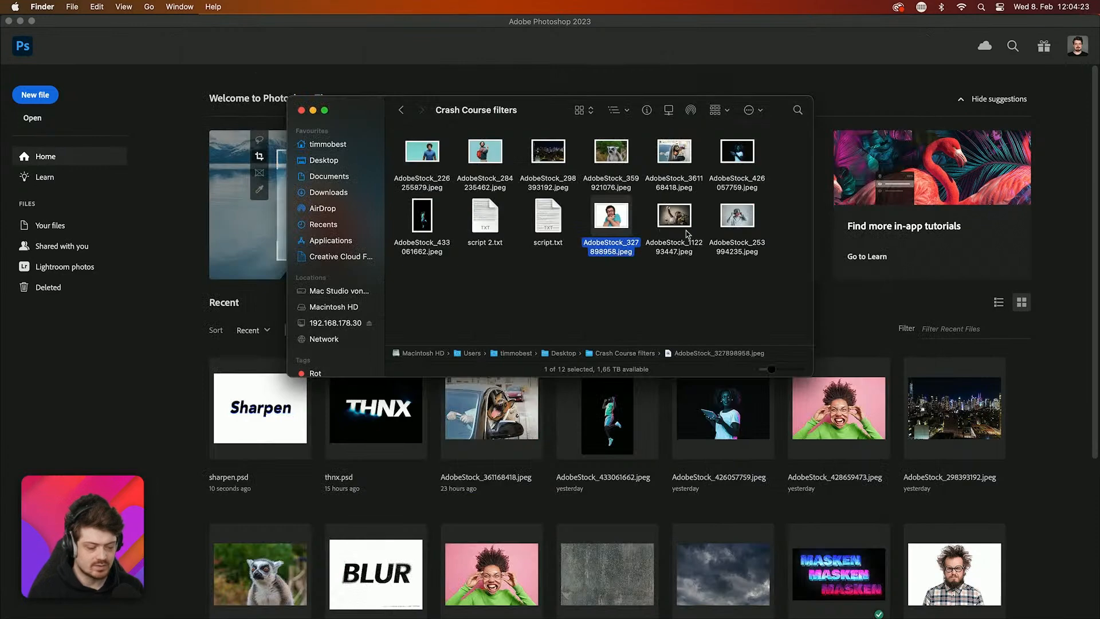
click(685, 232)
click(684, 216)
key(space)
key(space)
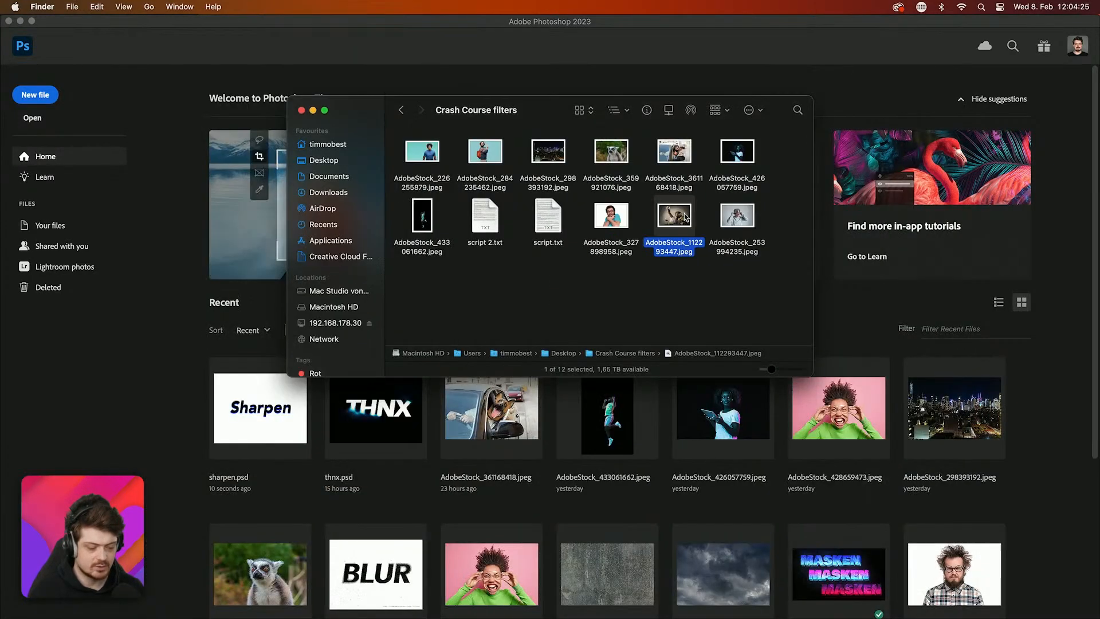
click(730, 220)
key(space)
key(space)
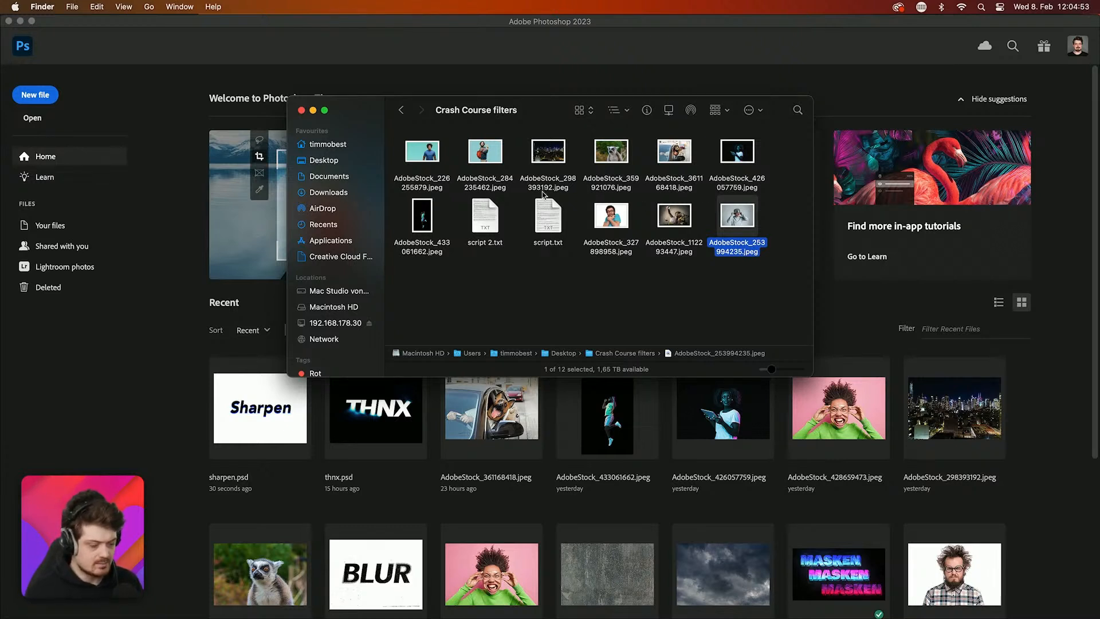
Open AdobeStock_284235462.jpeg from the Crash Course filters folder in Photoshop
drag(478, 161, 138, 380)
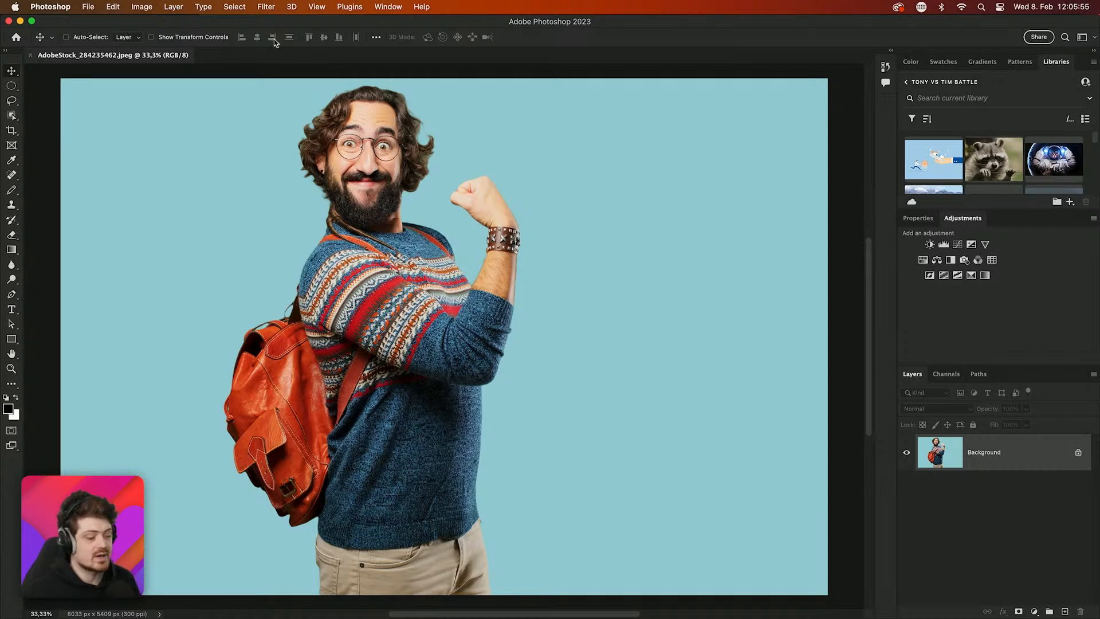
Apply the basic Sharpen filter to the photo's Background layer
click(270, 5)
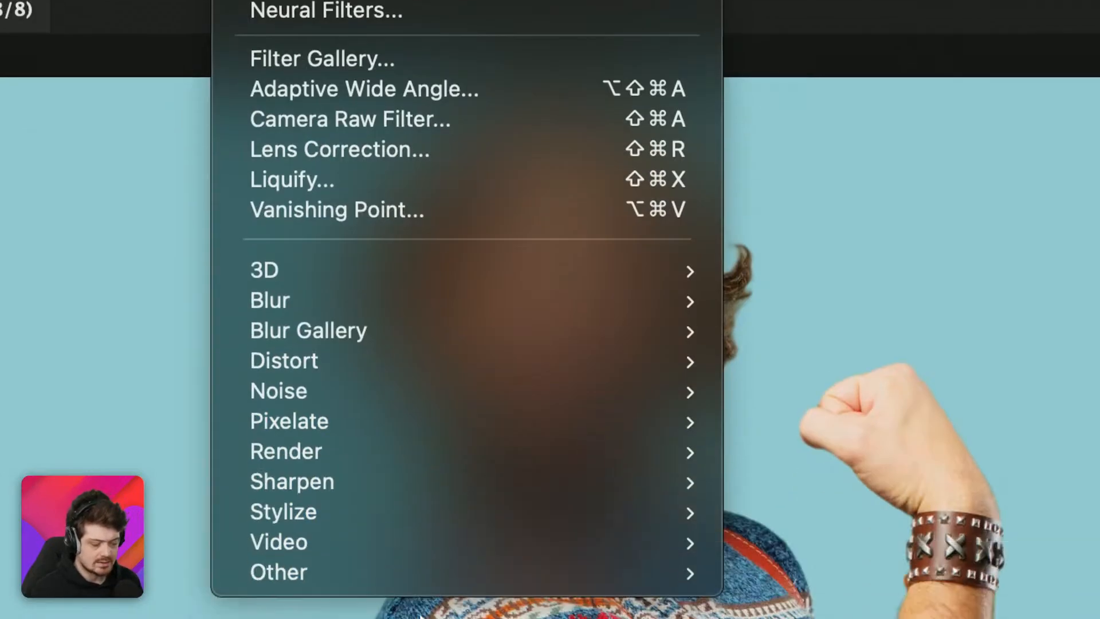
mouse_move(464, 479)
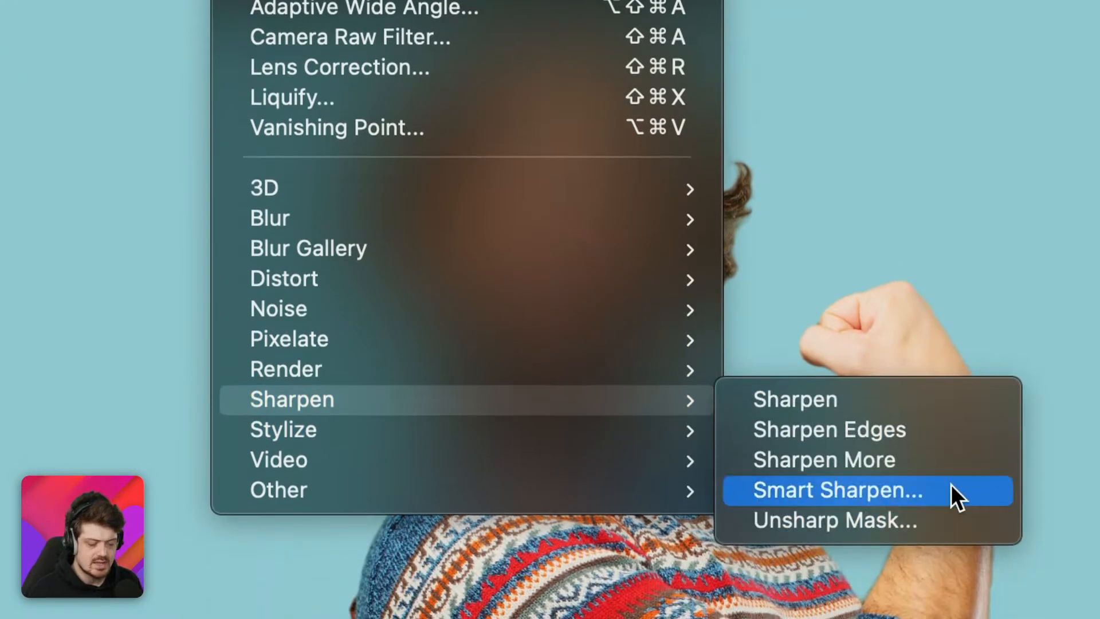
click(904, 400)
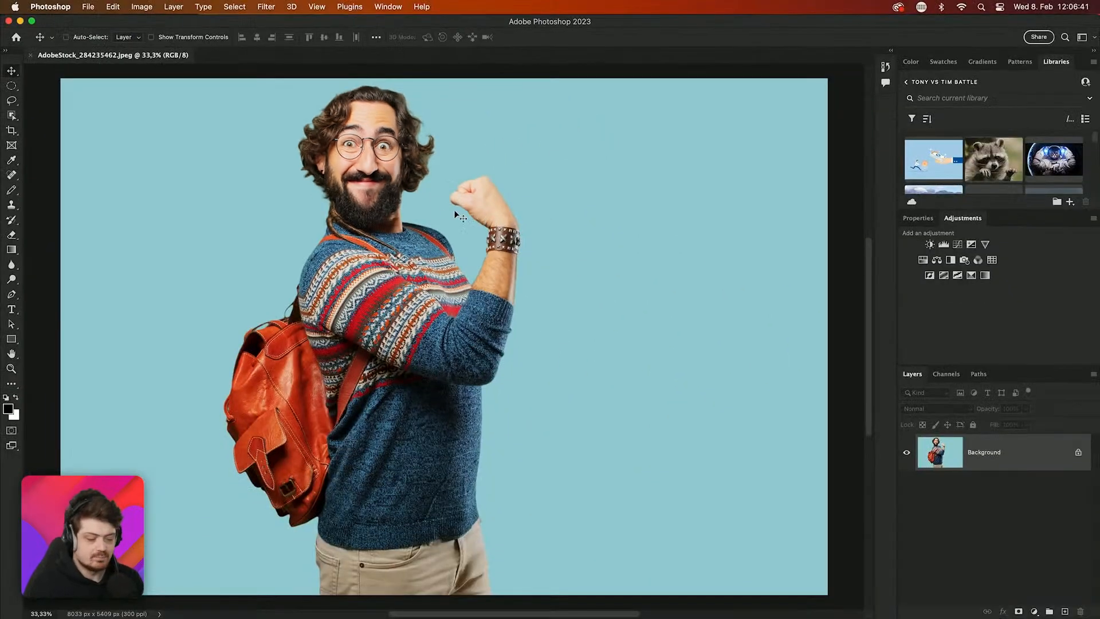
Compare the man's face up close with and without the Sharpen filter, leaving the filter undone
key(super+plus)
key(super+plus)
scroll(375, 184, up, 5)
scroll(376, 184, up, 10)
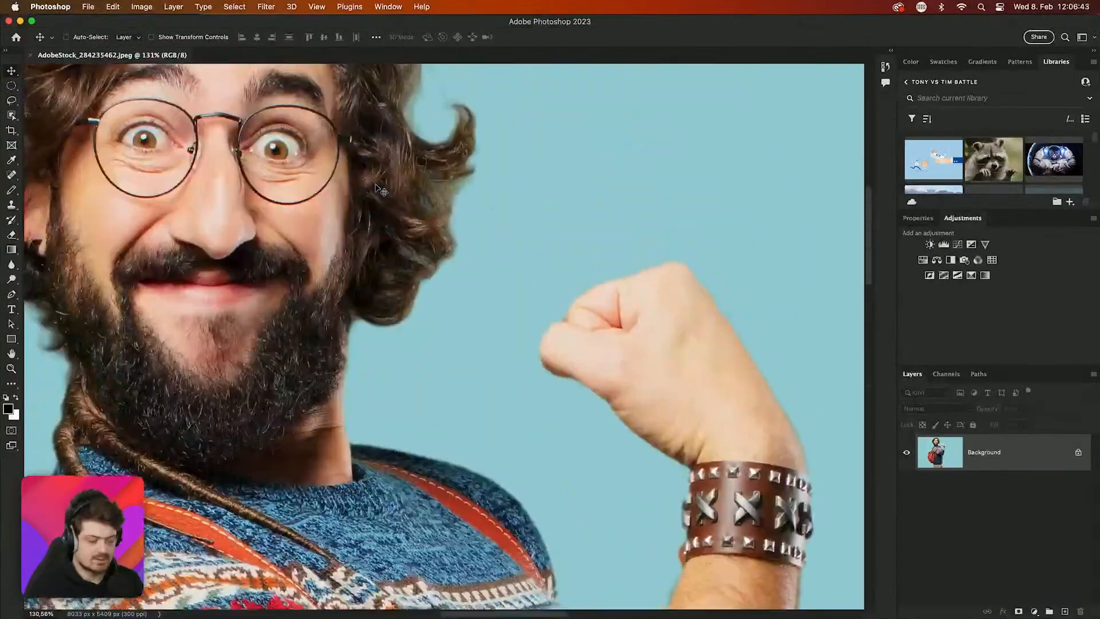
scroll(376, 184, up, 8)
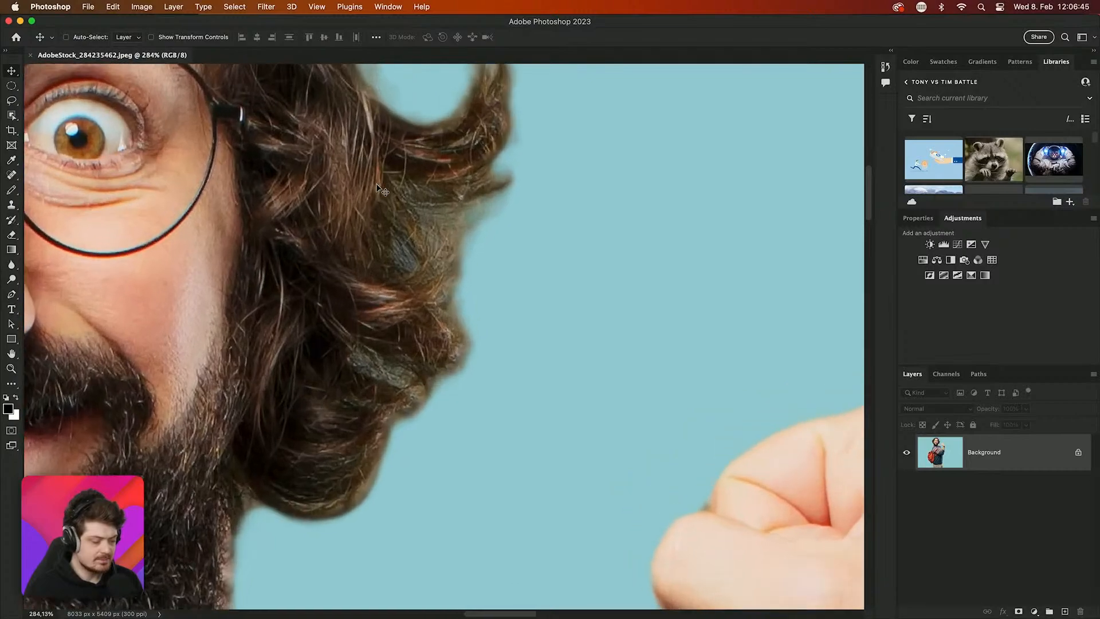
scroll(375, 185, down, 3)
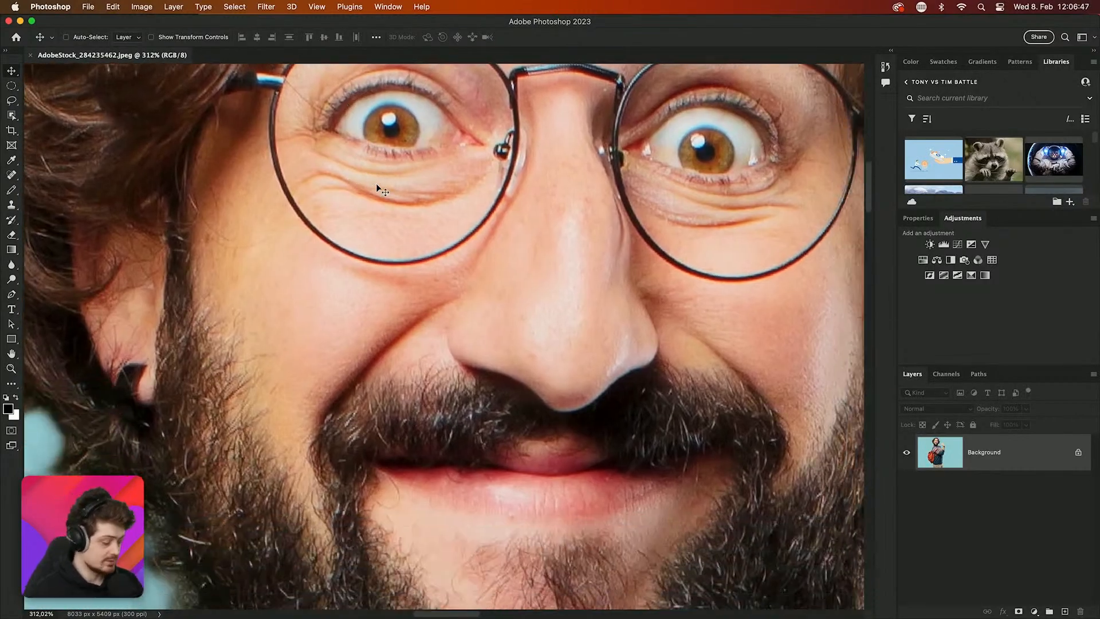
key(shift+super+z)
key(shift+super+z)
key(shift+super+z)
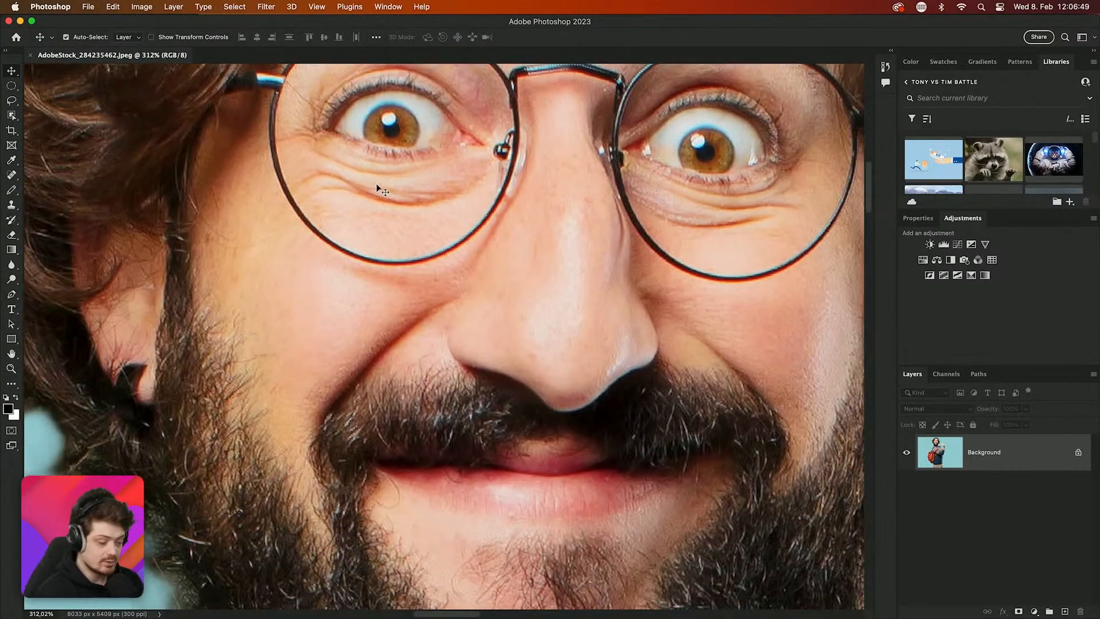
key(super+z)
key(super+z)
key(super+z)
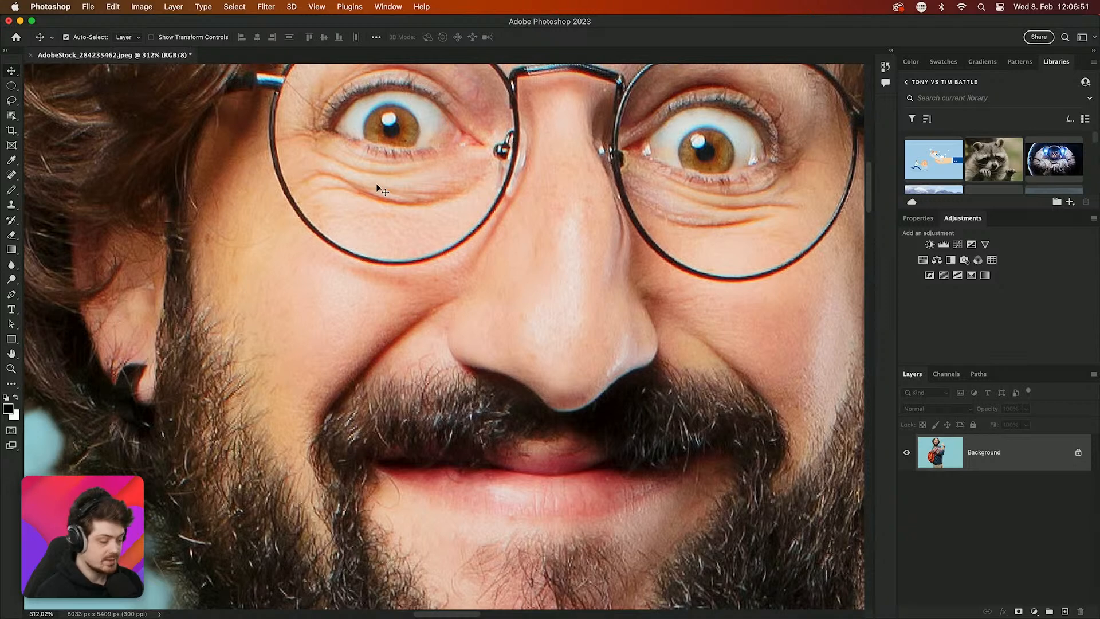
key(shift+super+z)
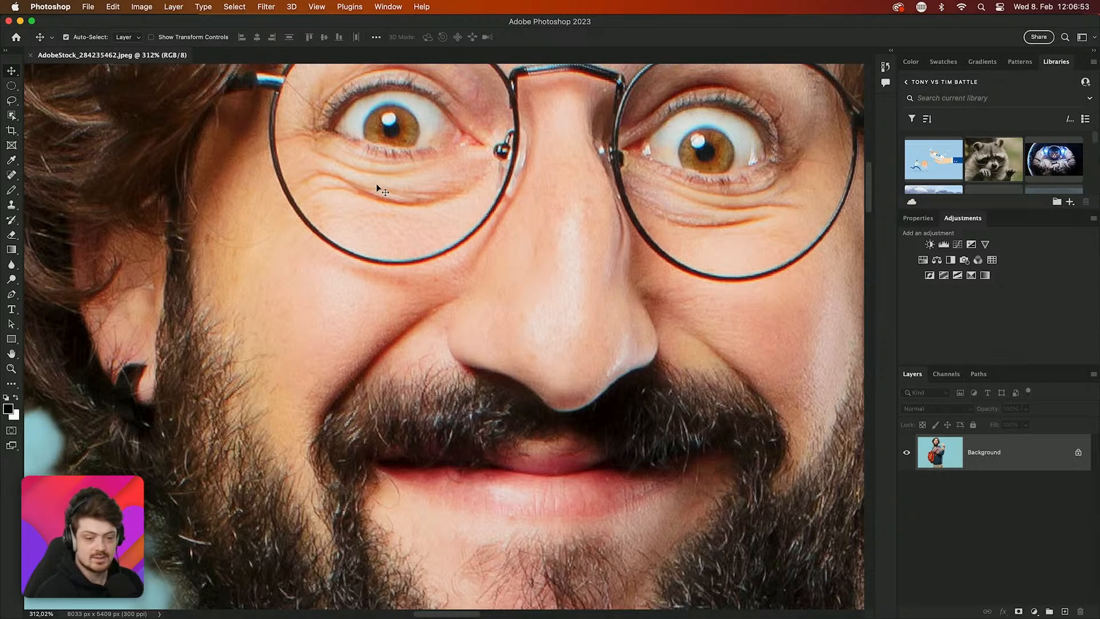
key(super+z)
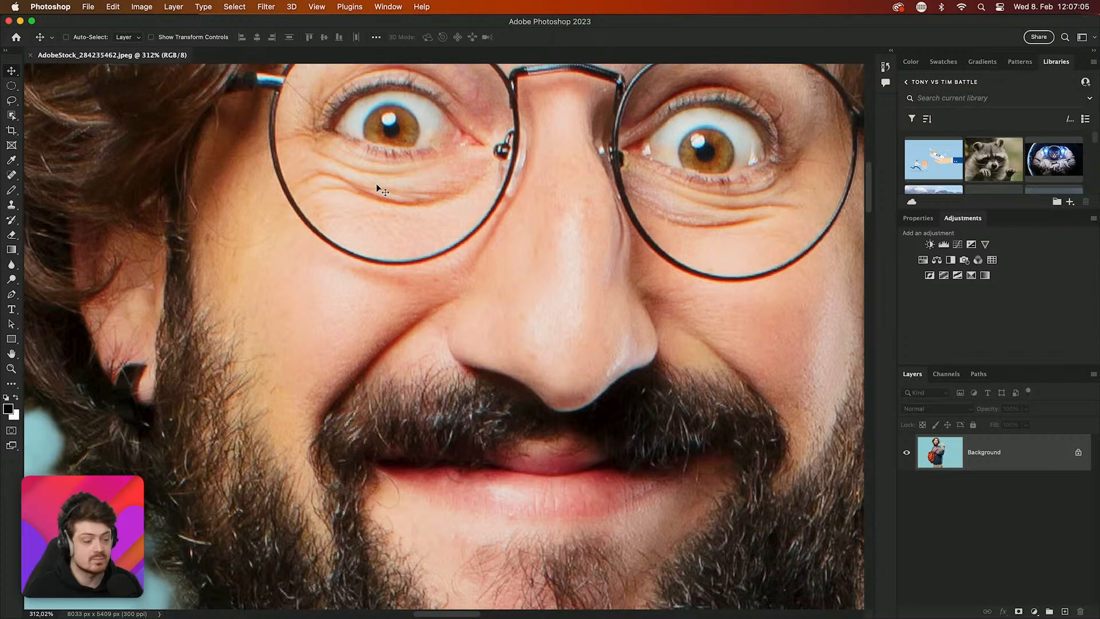
Apply the Sharpen More filter to the portrait, inspect its effect on the face and undo it
click(260, 7)
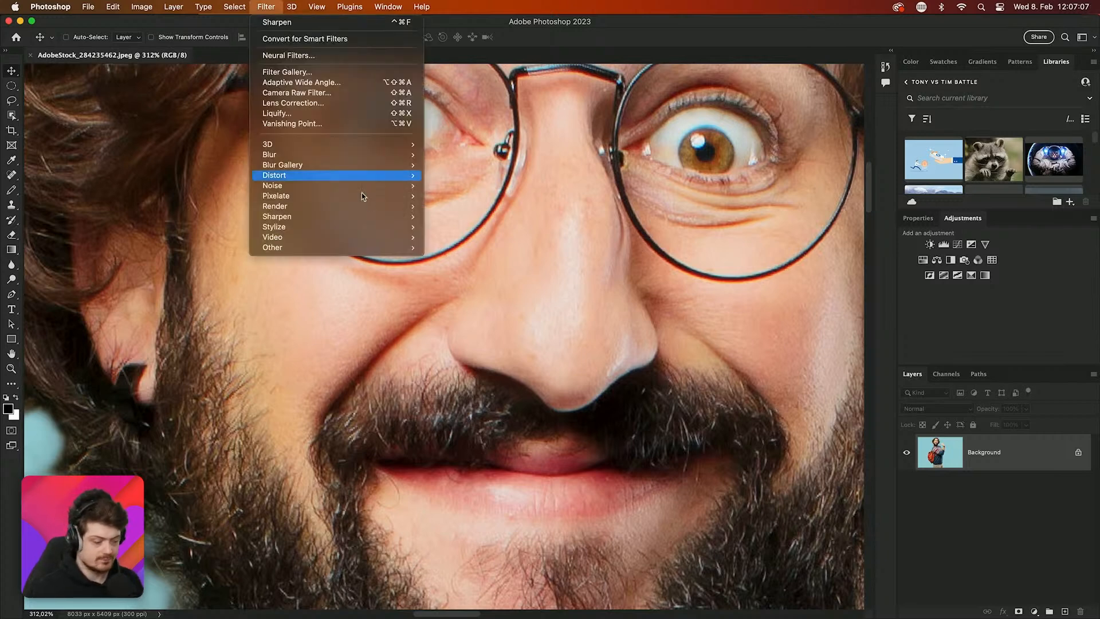
mouse_move(381, 218)
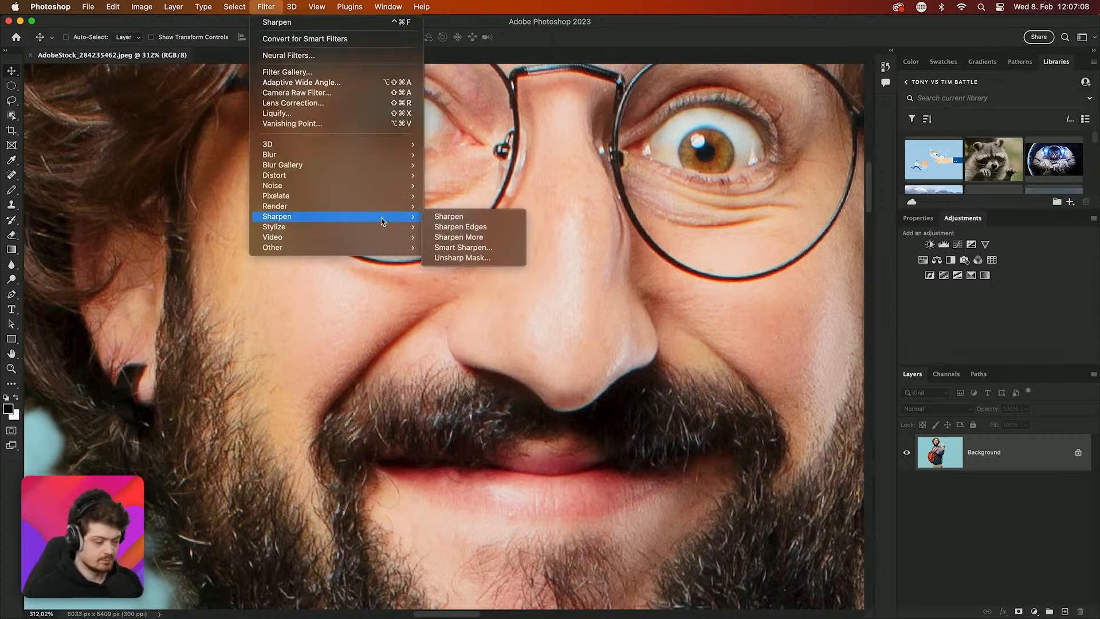
click(497, 238)
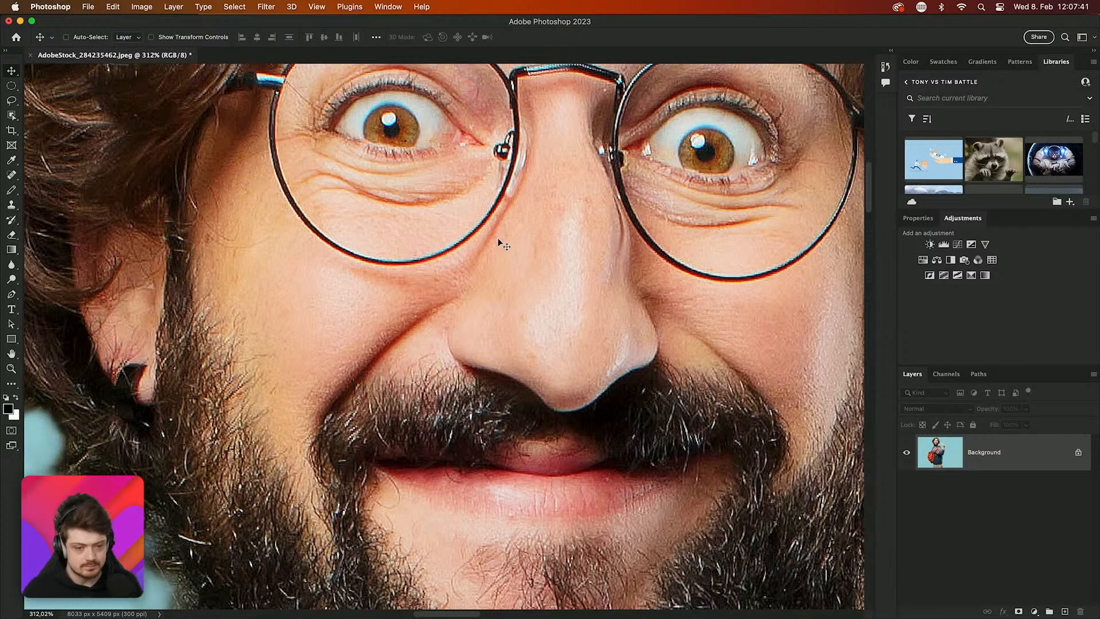
key(super+z)
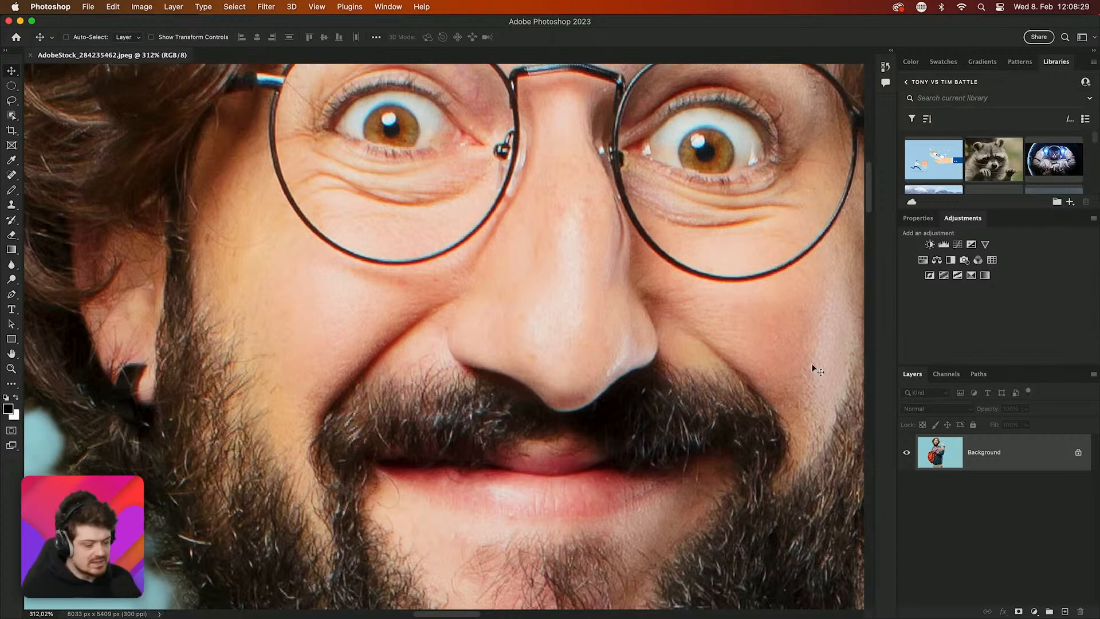
scroll(801, 378, down, 5)
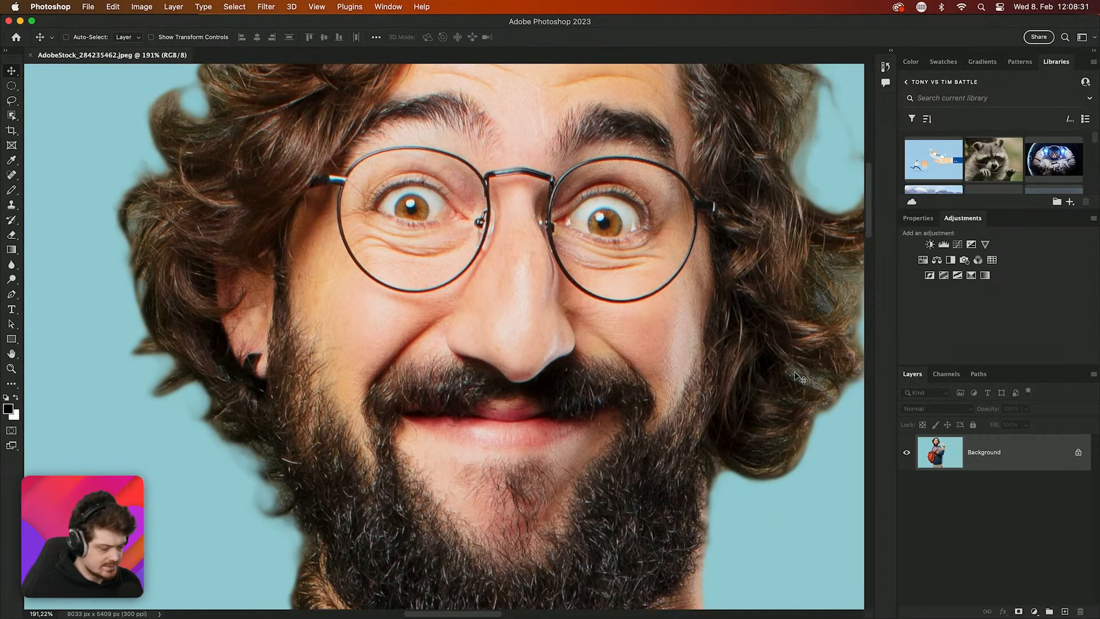
scroll(795, 372, right, 2)
scroll(795, 372, down, 1)
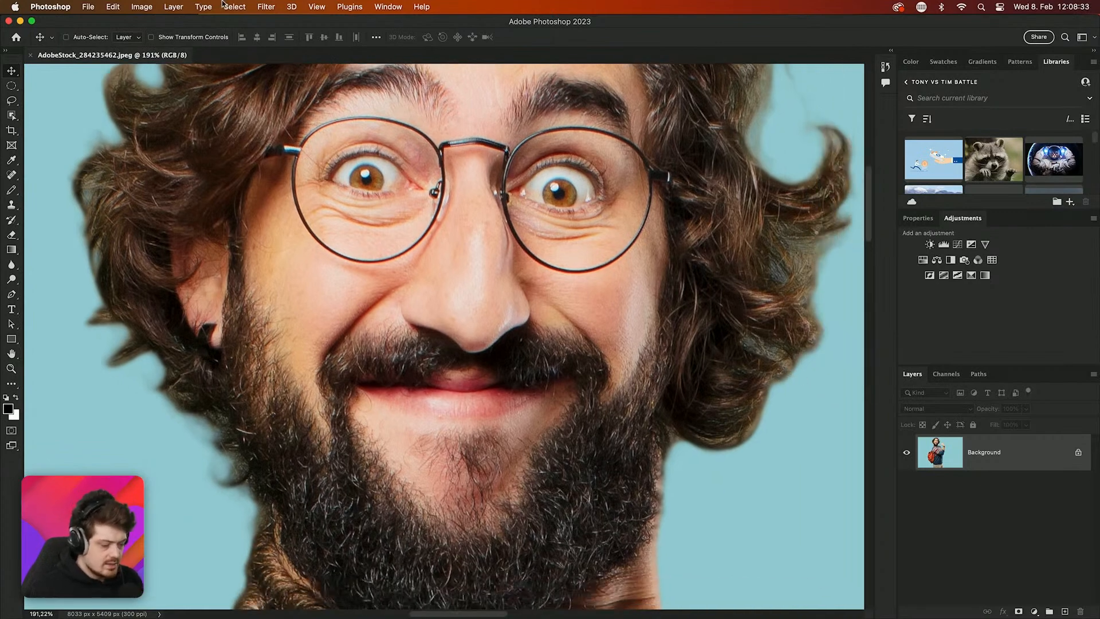
click(267, 7)
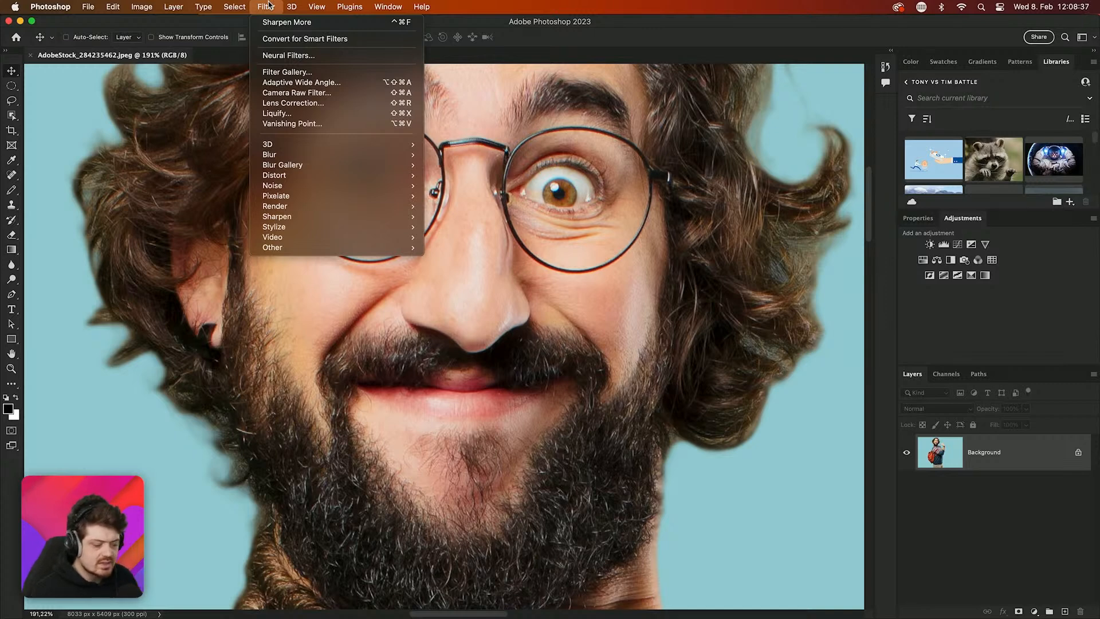
mouse_move(327, 224)
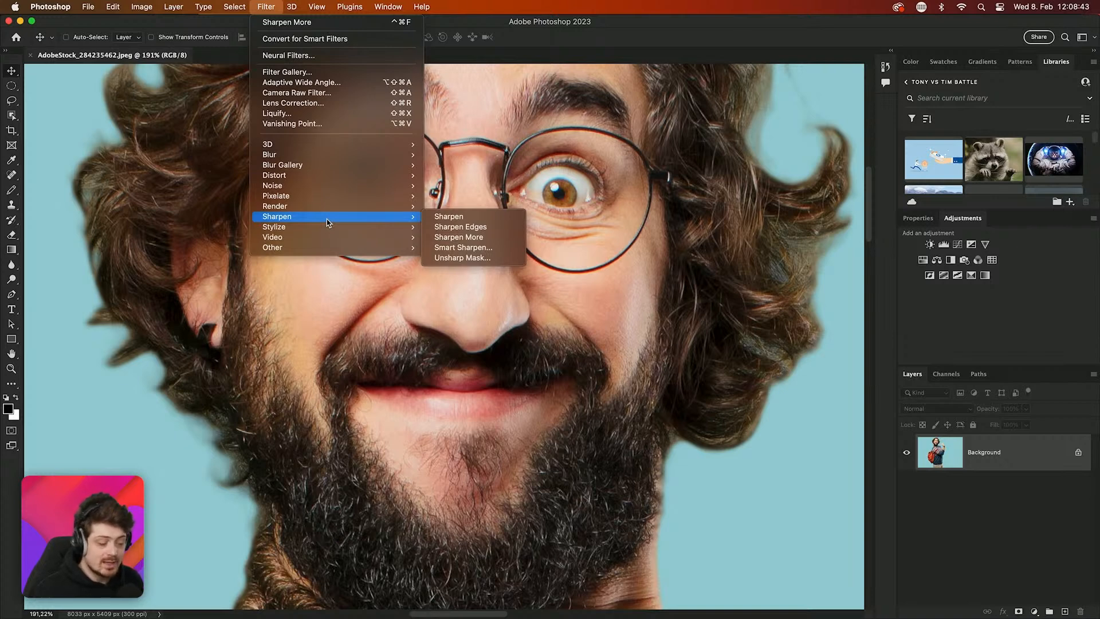
mouse_move(382, 229)
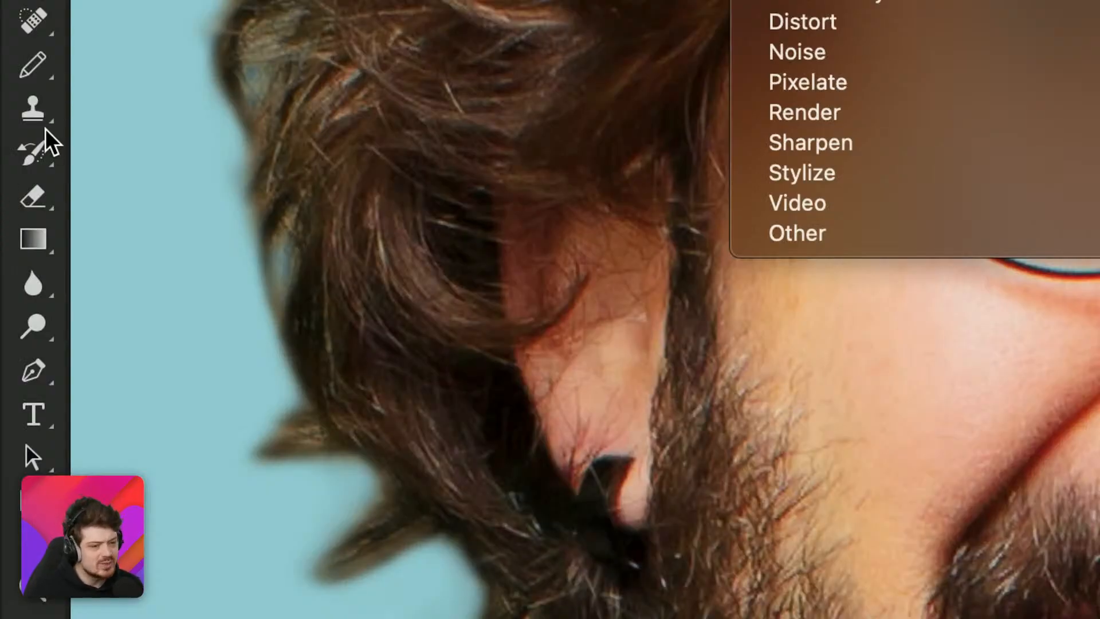
Activate the Sharpen Tool in place of the Blur Tool
click(33, 283)
click(33, 283)
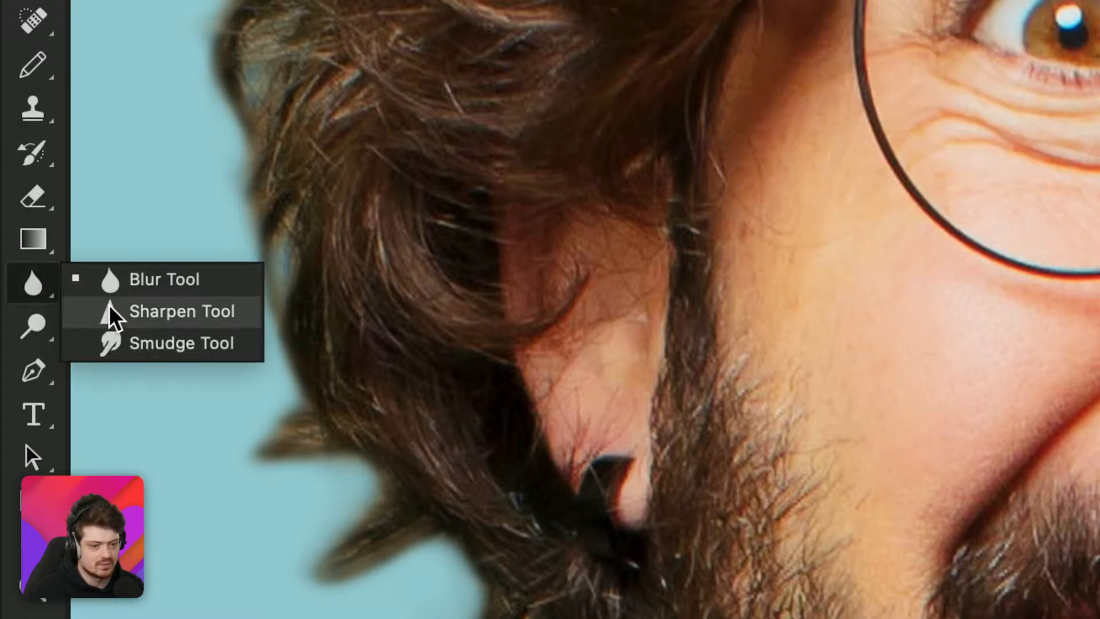
click(152, 316)
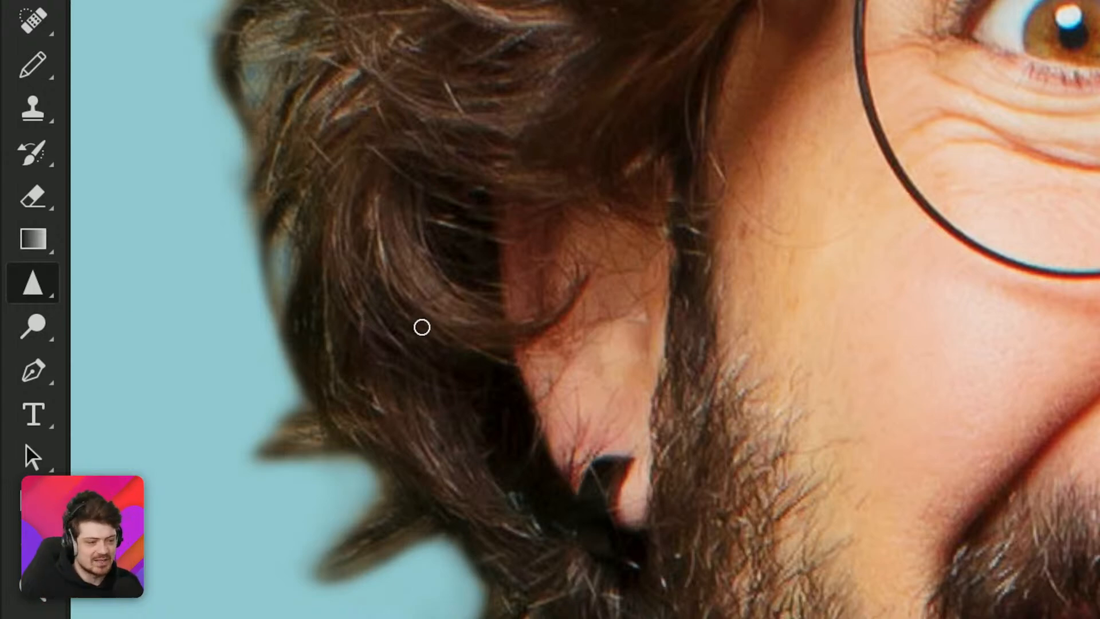
mouse_move(551, 301)
mouse_down()
mouse_move(511, 312)
mouse_move(645, 327)
mouse_up()
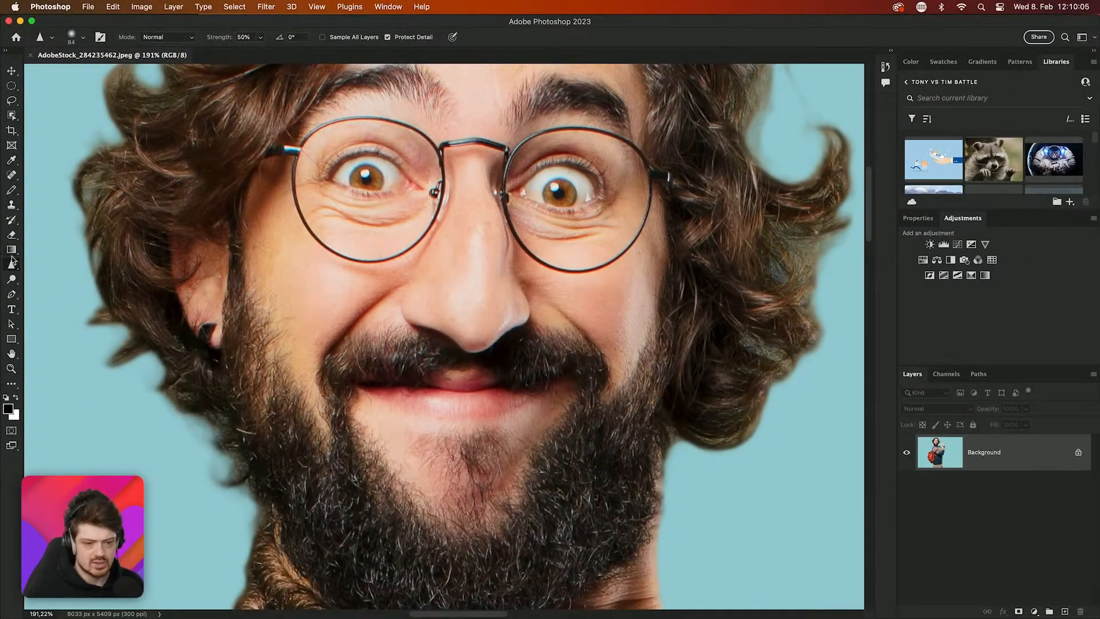
right_click(16, 268)
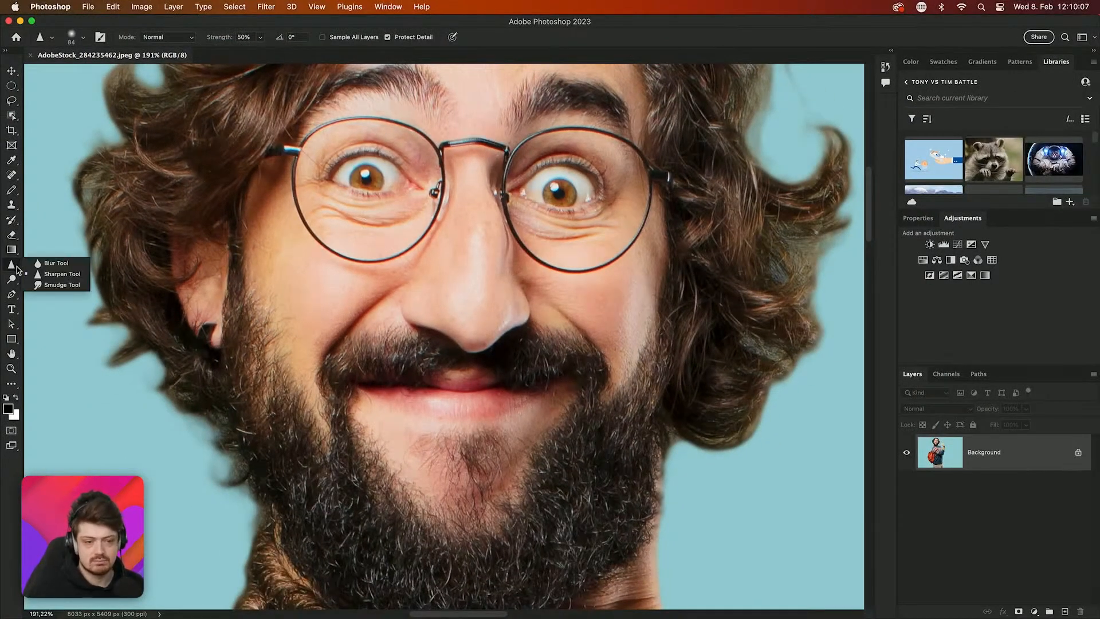
click(57, 275)
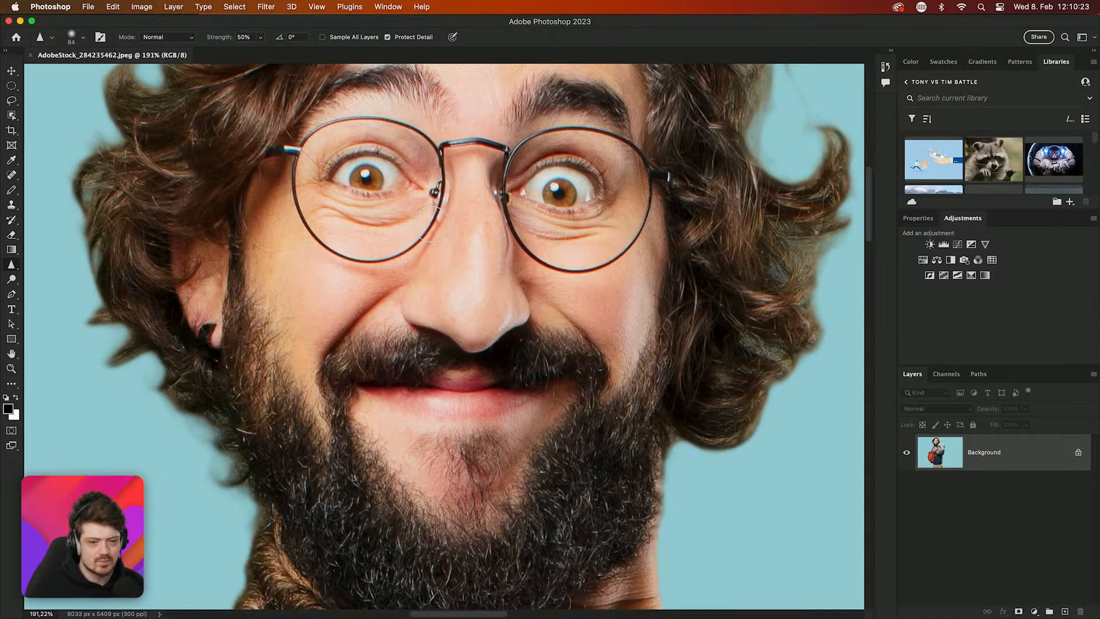
Add a new empty layer above the Background and enable Sample All Layers for the Sharpen Tool
click(1065, 611)
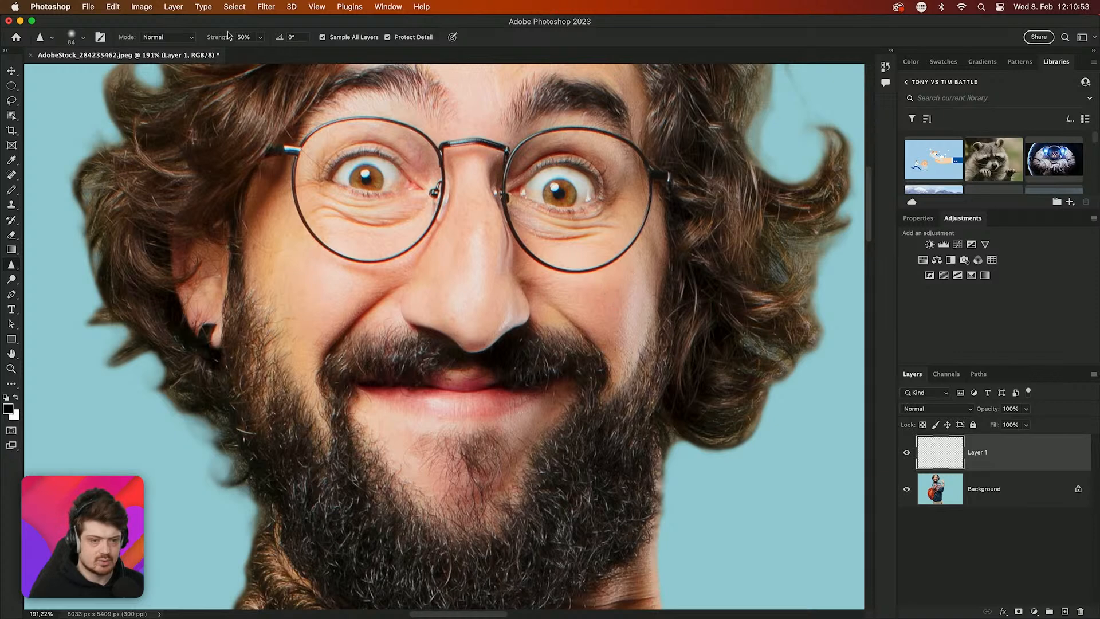
Set the Sharpen Tool's strength to 38% and sharpen both of the man's eyes on Layer 1
drag(228, 35, 222, 39)
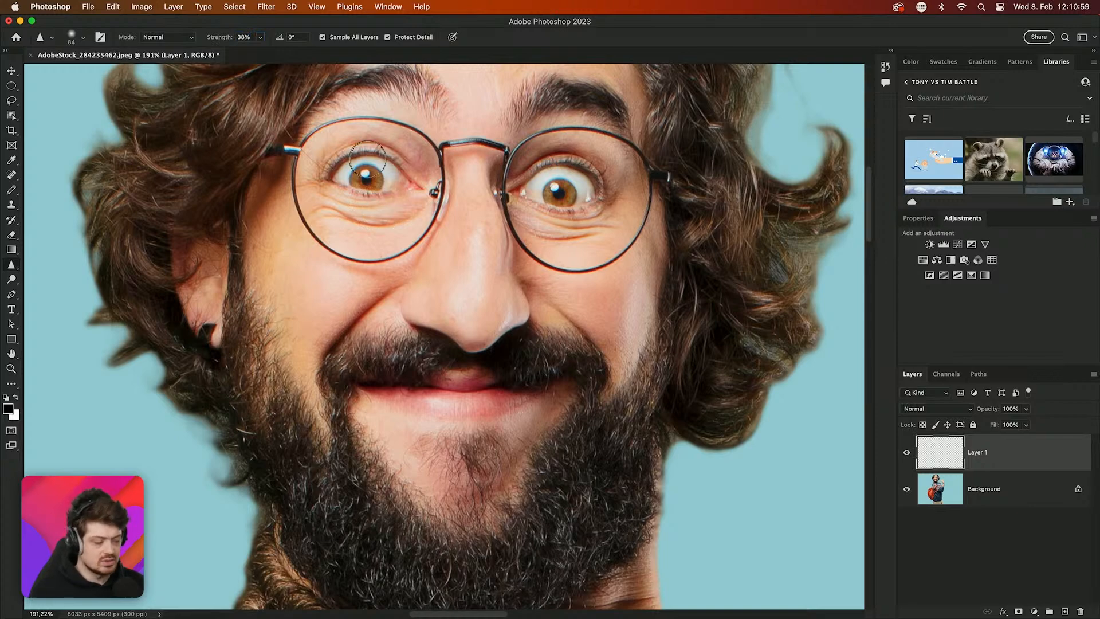
scroll(368, 158, up, 6)
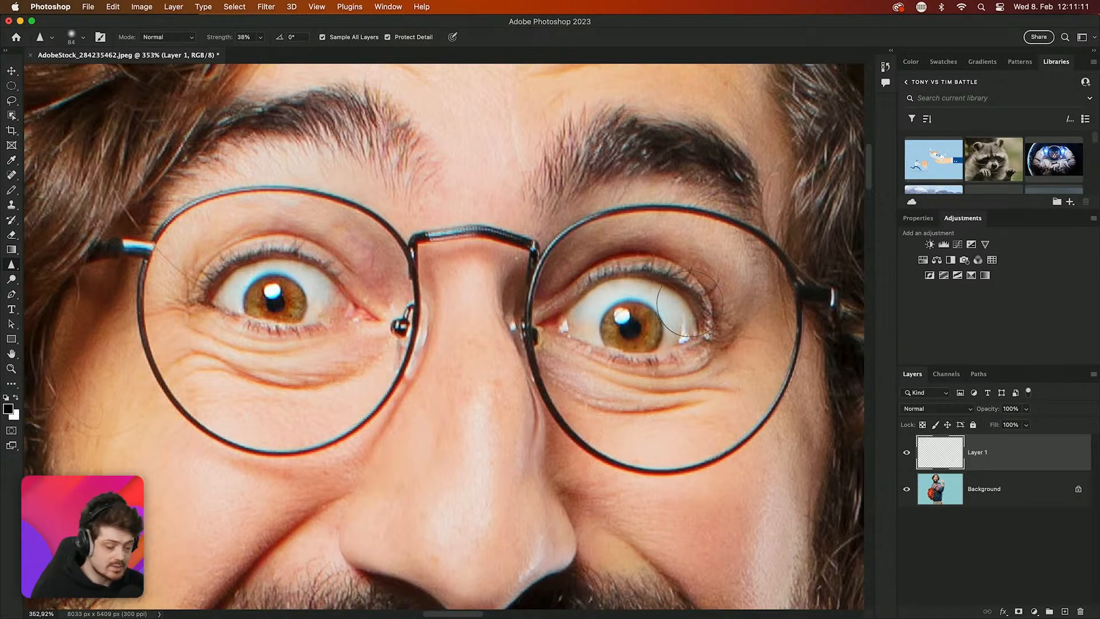
Compare the man's eyes with and without Layer 1, and view the sharpened strokes on their own with the Background hidden
click(907, 453)
click(906, 453)
click(907, 453)
click(907, 453)
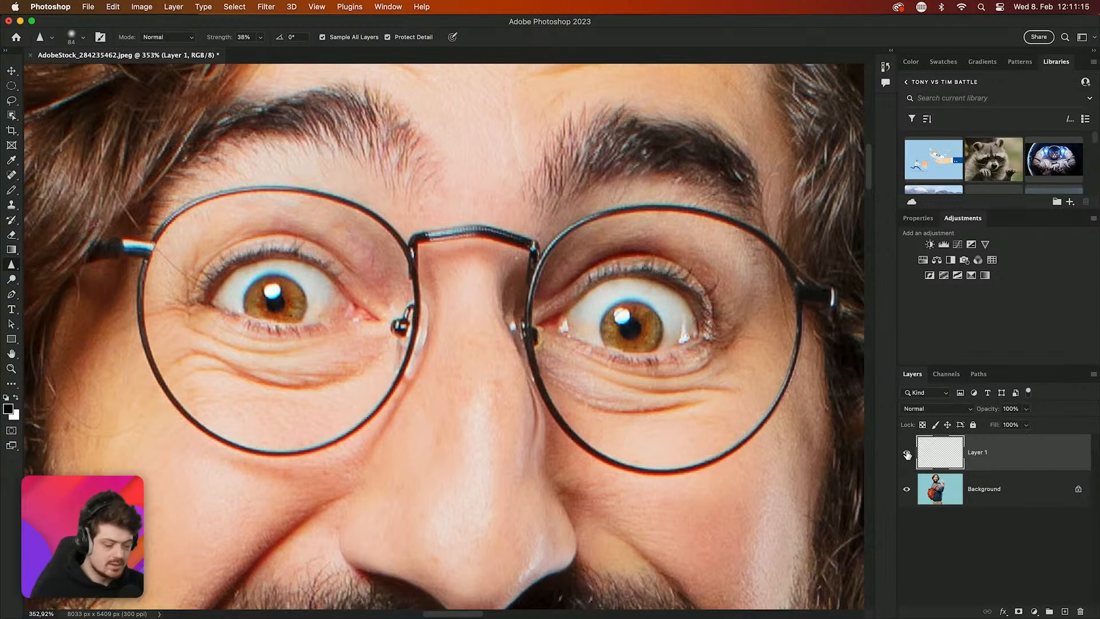
click(906, 453)
click(906, 453)
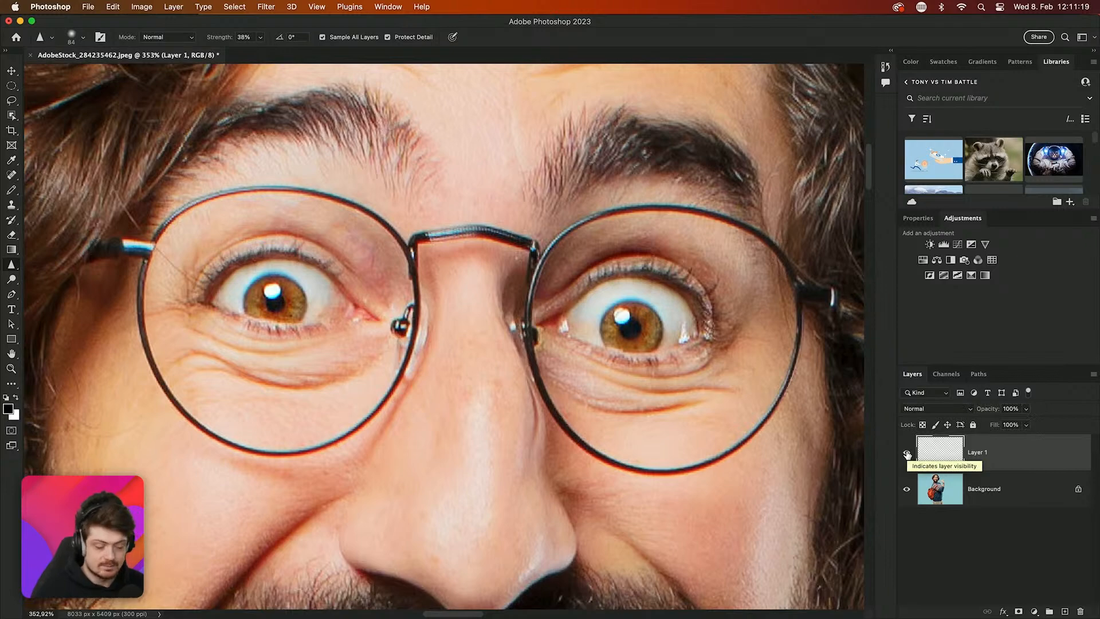
alt+click(907, 453)
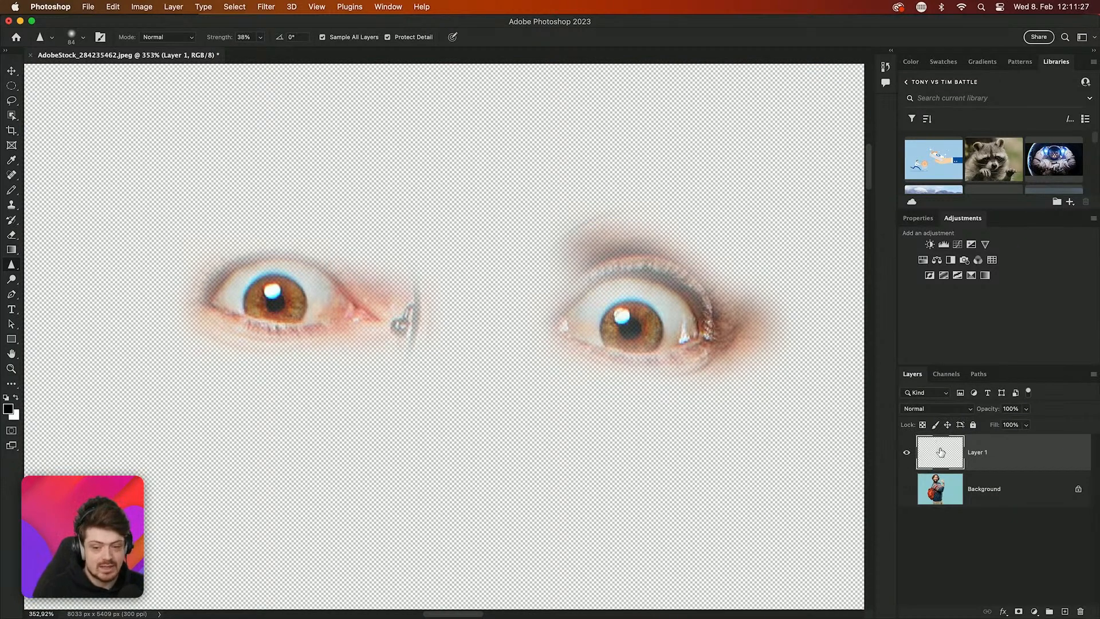
click(907, 490)
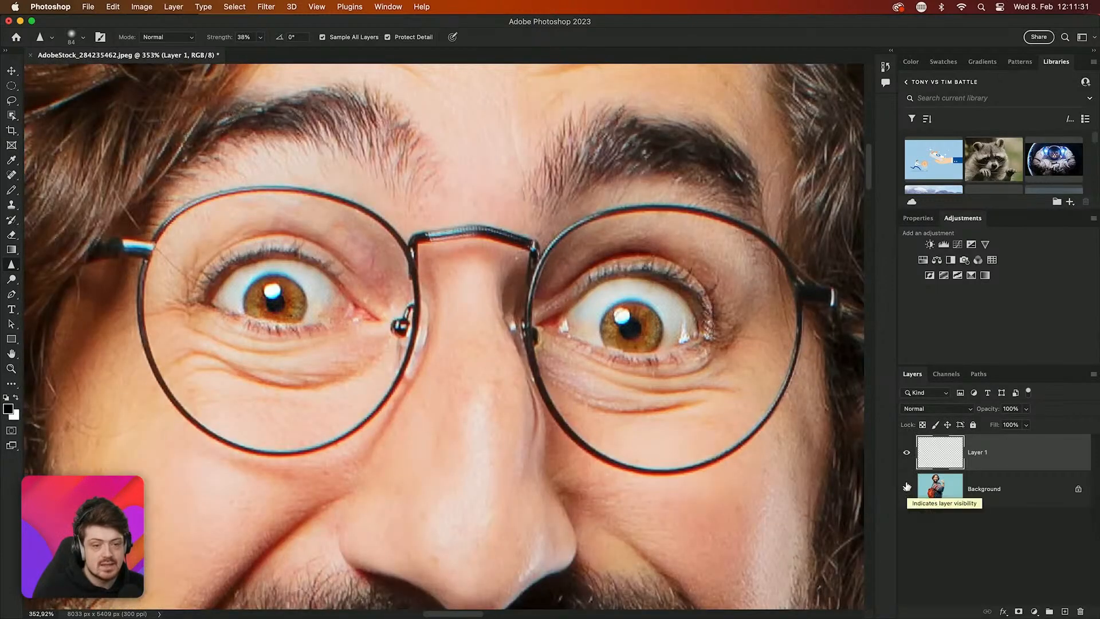
click(907, 453)
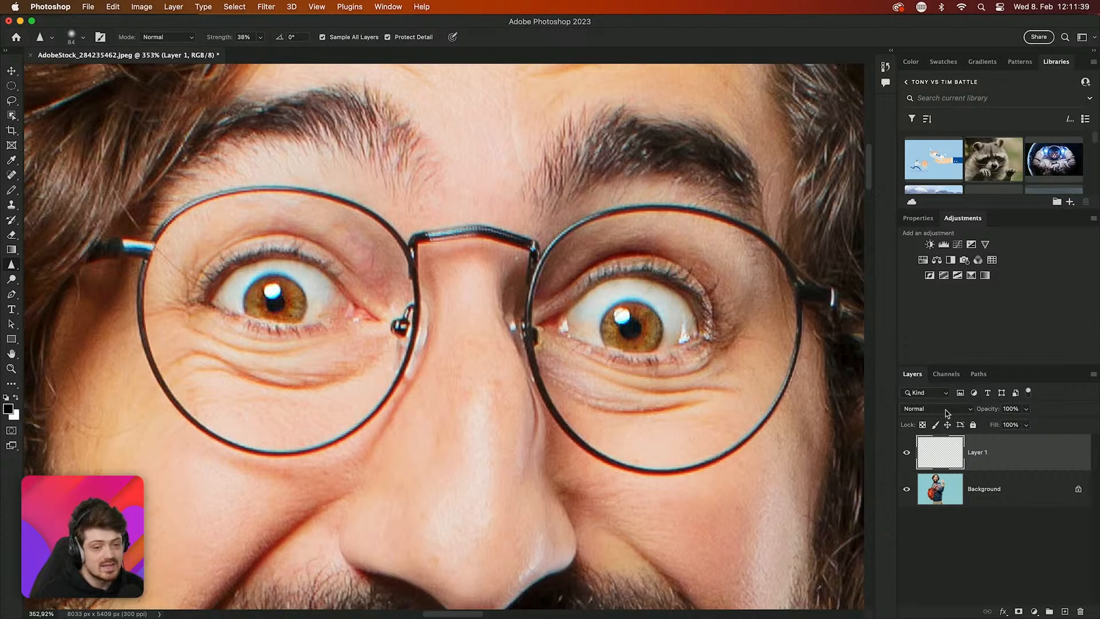
Open AdobeStock_359921076.jpeg from the Crash Course filters folder in Finder as a separate Photoshop document
mouse_move(432, 617)
click(367, 593)
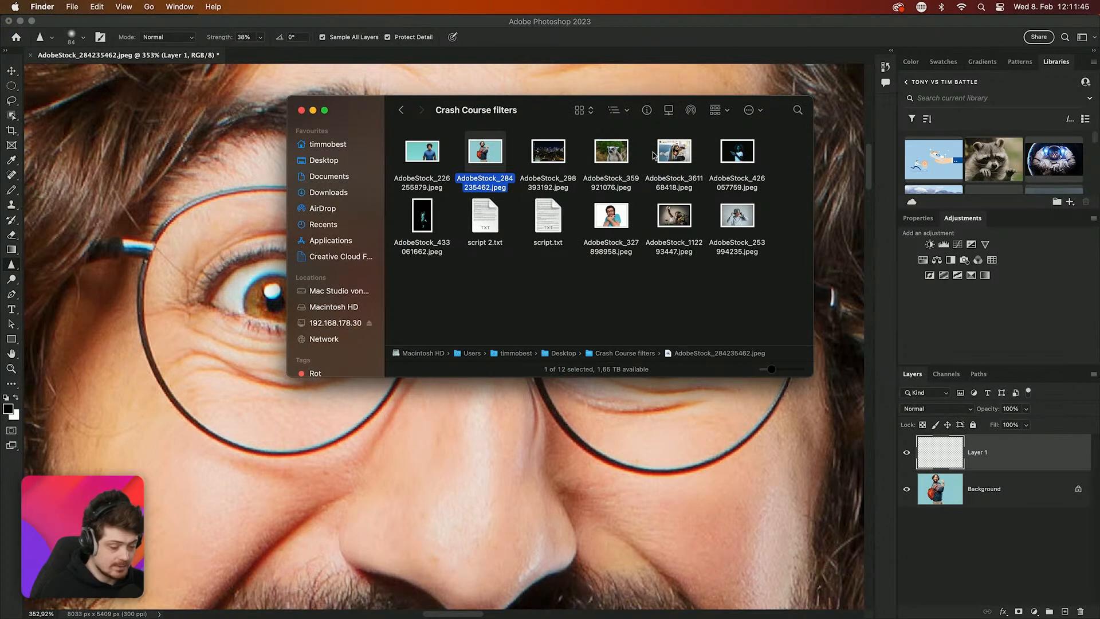
drag(628, 163, 447, 58)
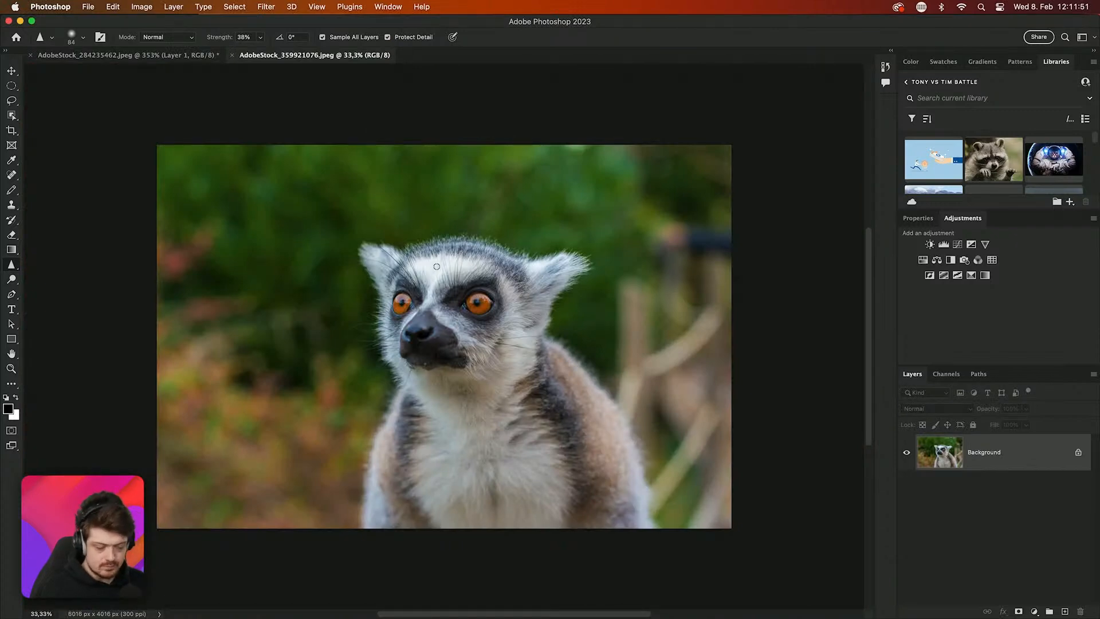
Add a new empty layer to the lemur photo and sharpen the pair of dark hairs on the forehead at high magnification
scroll(436, 266, up, 8)
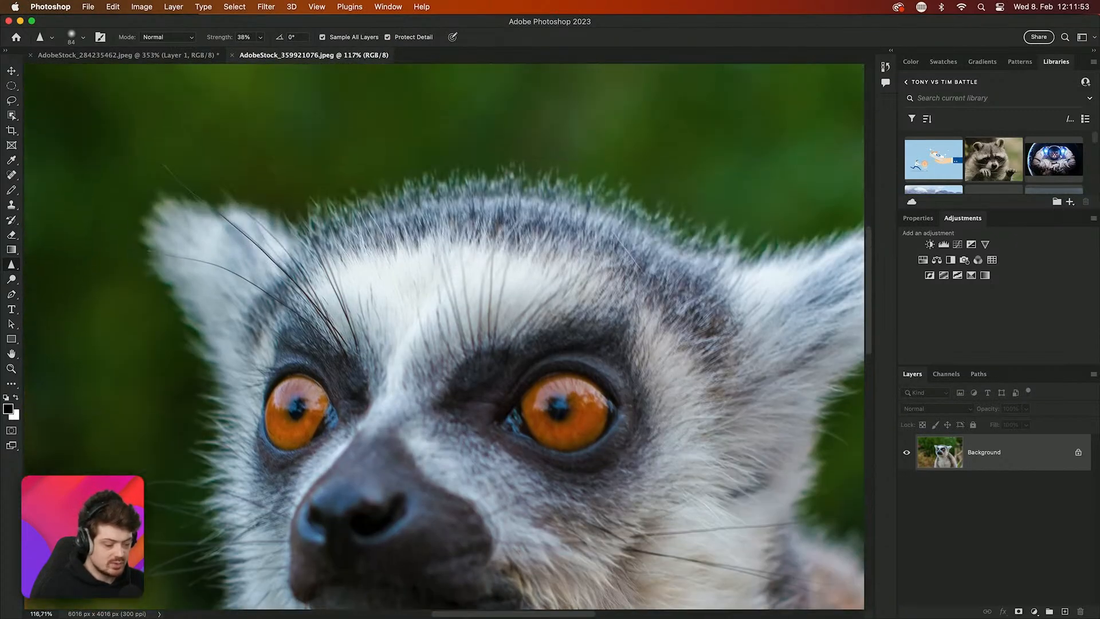
scroll(442, 307, up, 14)
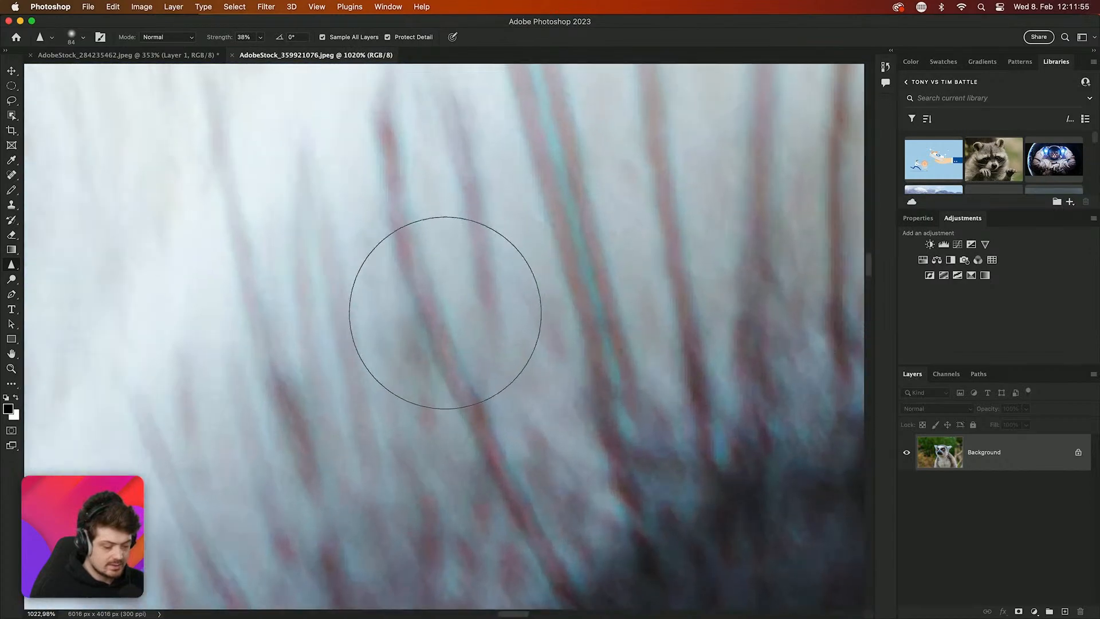
scroll(445, 313, right, 5)
scroll(445, 313, up, 4)
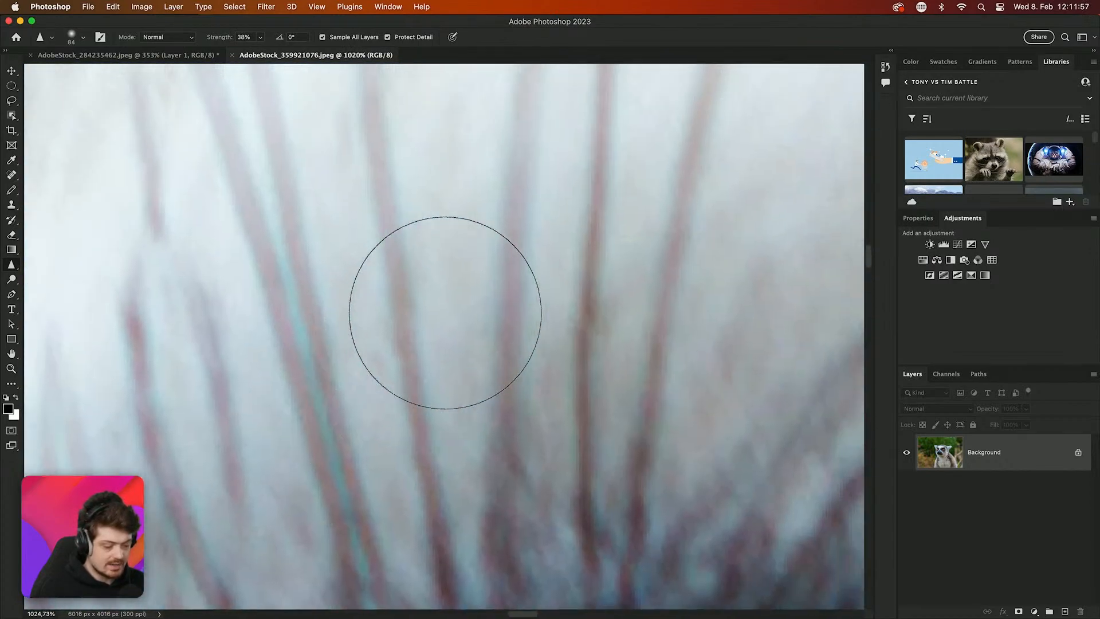
scroll(445, 312, down, 10)
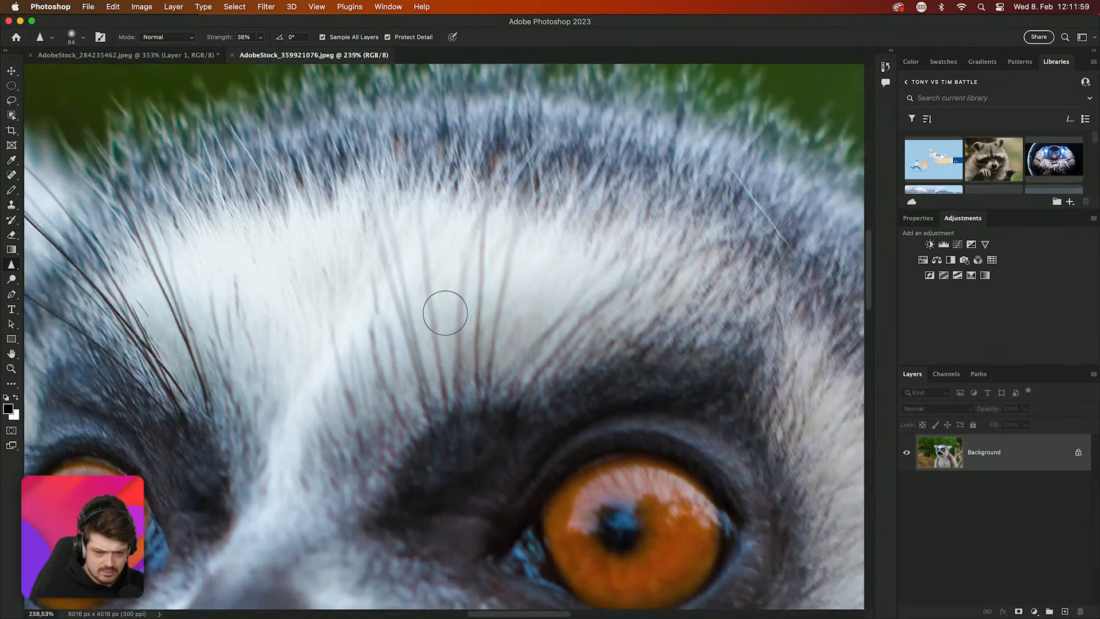
scroll(445, 313, up, 8)
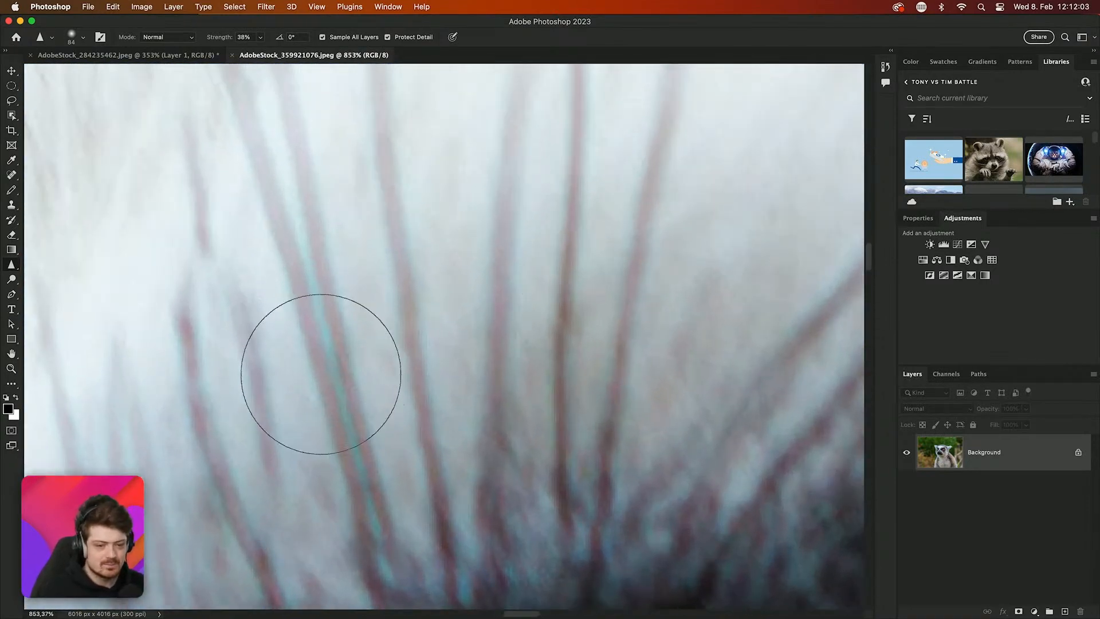
scroll(320, 371, left, 2)
scroll(319, 371, up, 1)
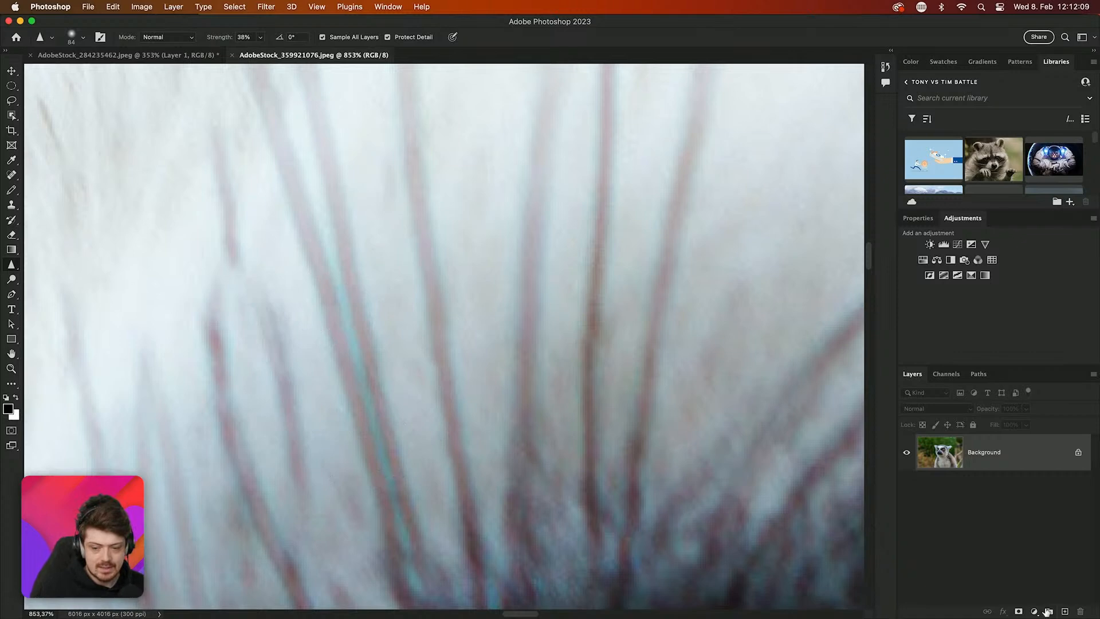
click(1066, 610)
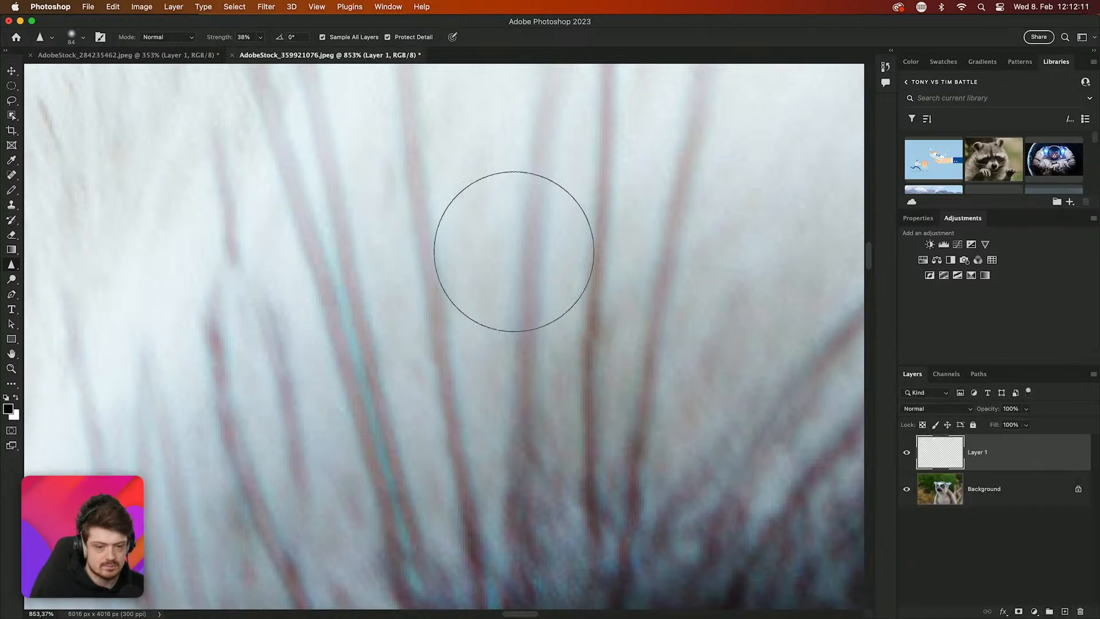
mouse_move(320, 239)
mouse_down()
mouse_move(428, 517)
mouse_move(378, 192)
mouse_move(396, 461)
mouse_move(334, 294)
mouse_move(352, 455)
mouse_move(388, 512)
mouse_move(288, 172)
mouse_move(384, 520)
mouse_up()
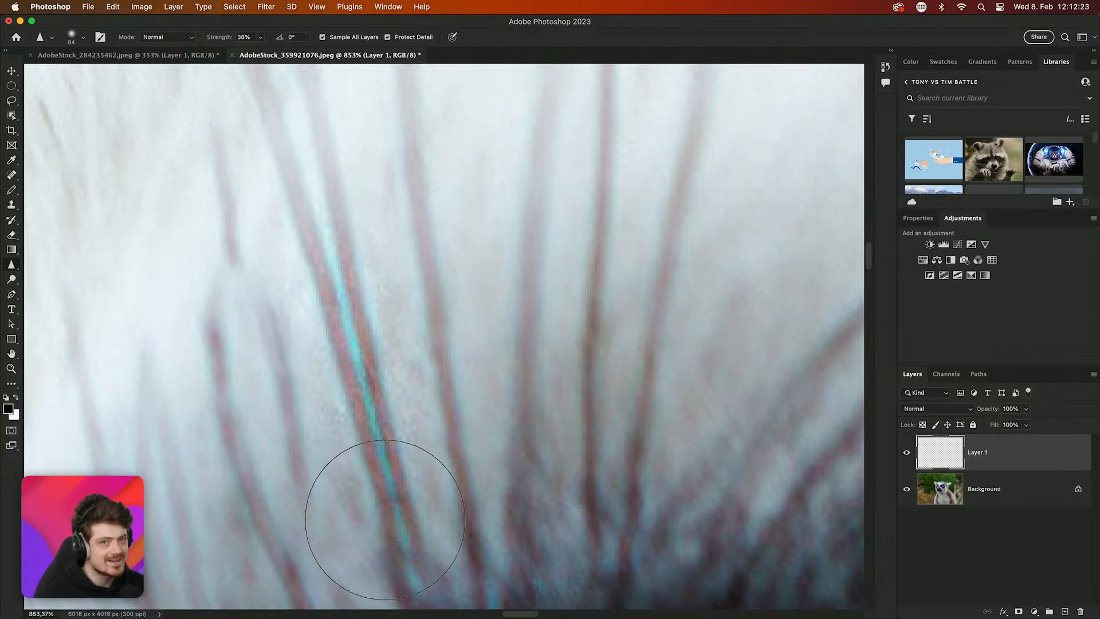
Set the blend mode of Layer 1 to Luminosity and compare the color fringes on the hairs with the Normal mode
click(932, 410)
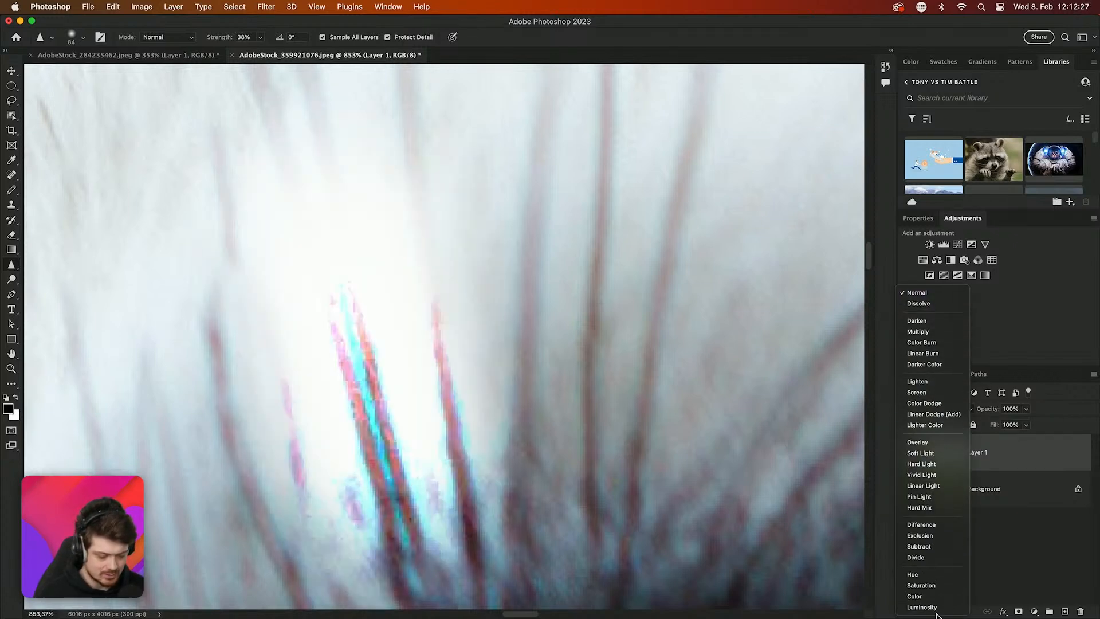
click(934, 608)
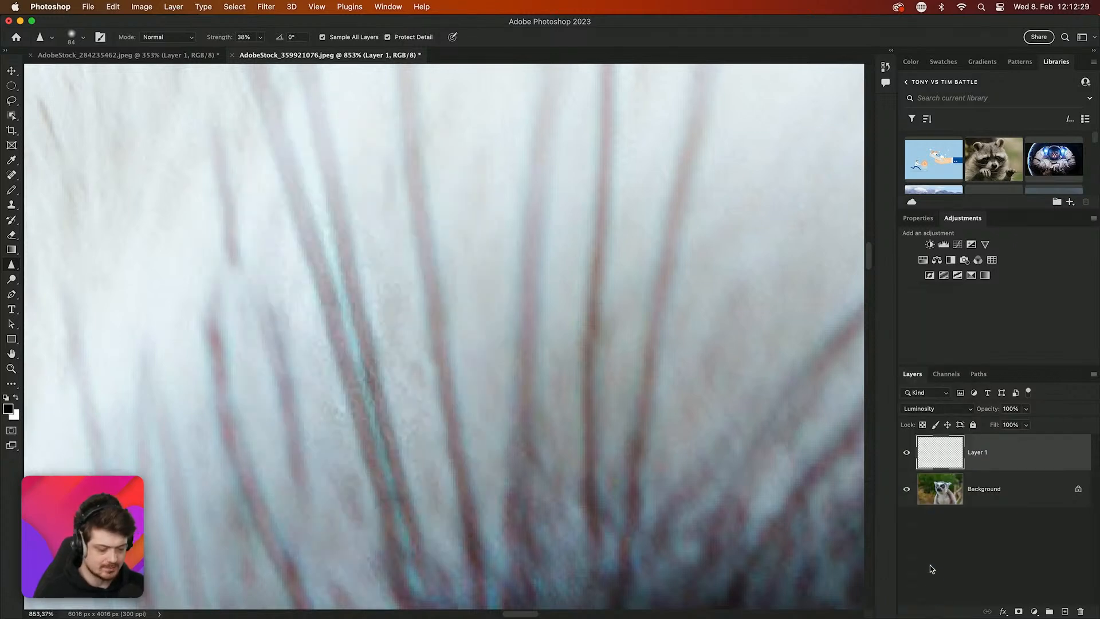
key(super+z)
key(super+shift+z)
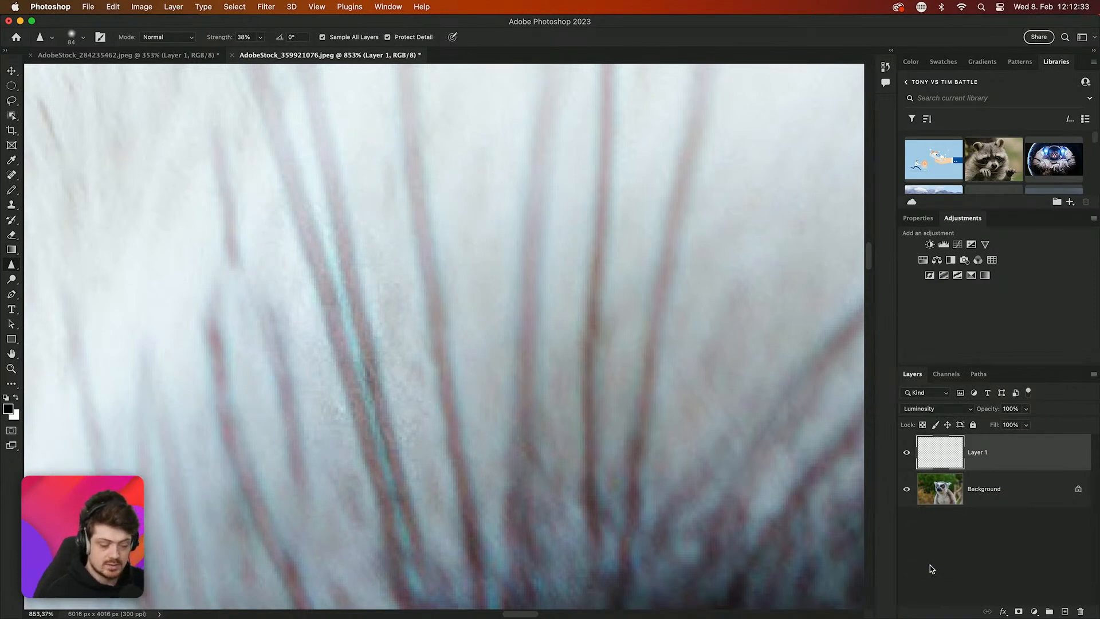
key(super+z)
key(super+shift+z)
key(super+z)
key(super+shift+z)
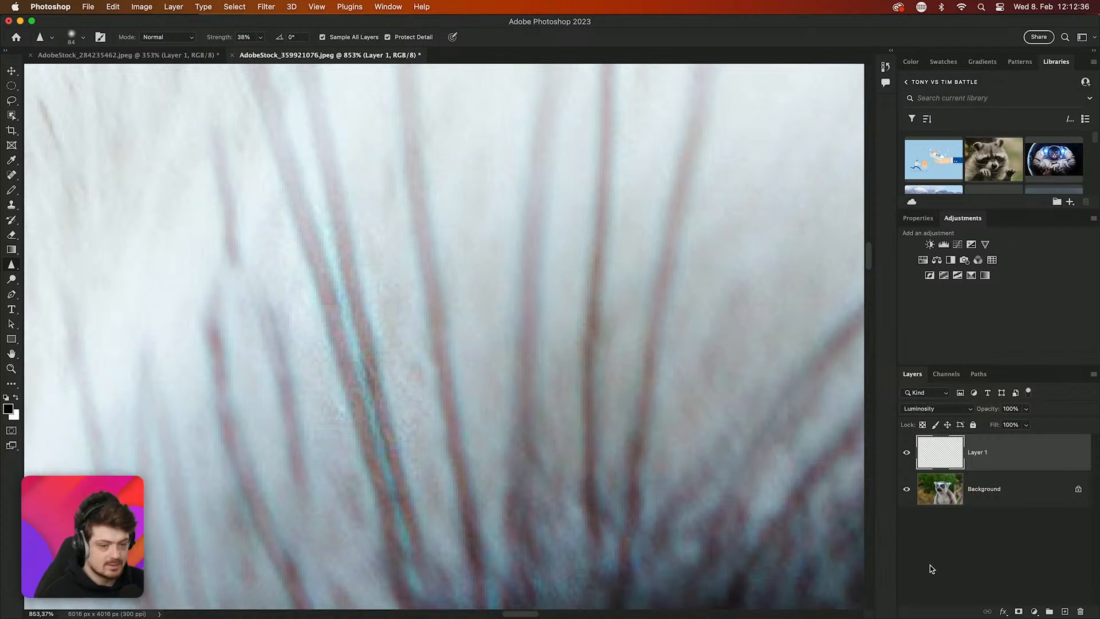
Compare the lemur's forehead hairs with Layer 1 hidden and shown
click(906, 452)
click(906, 454)
click(906, 453)
click(906, 455)
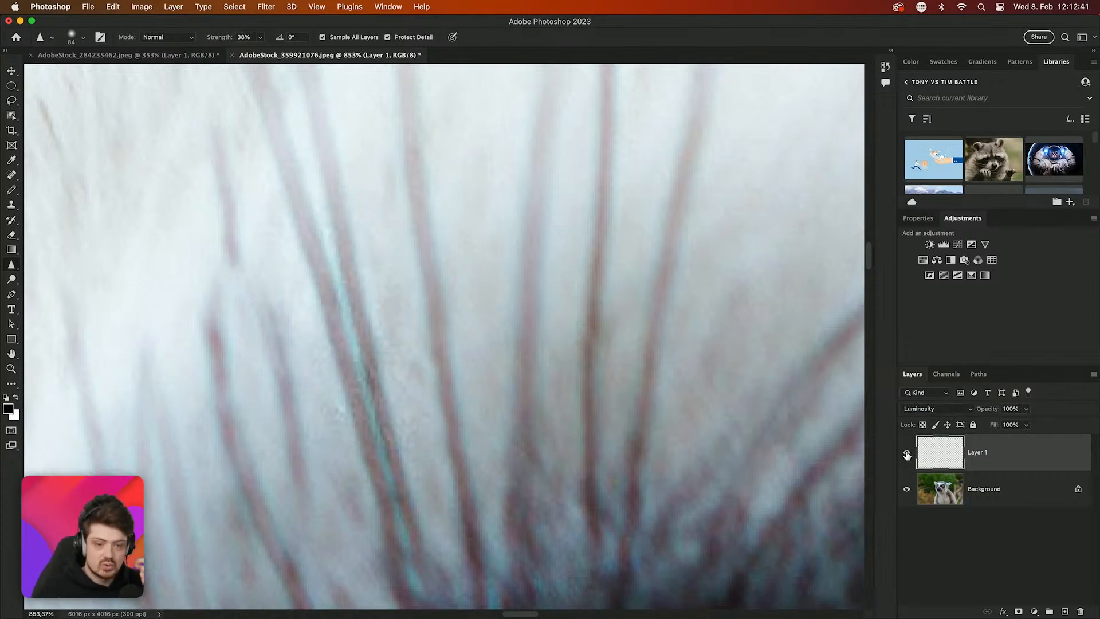
click(906, 455)
click(906, 454)
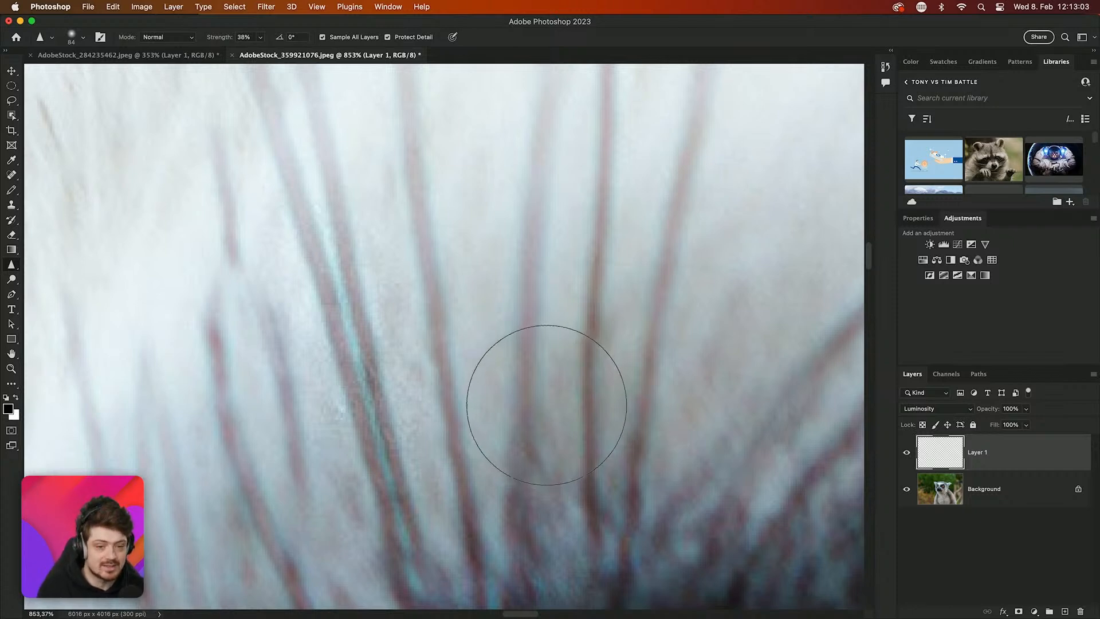
Disable Protect Detail, set the strength to 100% and heavily sharpen the dark hairs above the lemur's eye on Layer 1
scroll(547, 404, left, 5)
scroll(547, 404, down, 4)
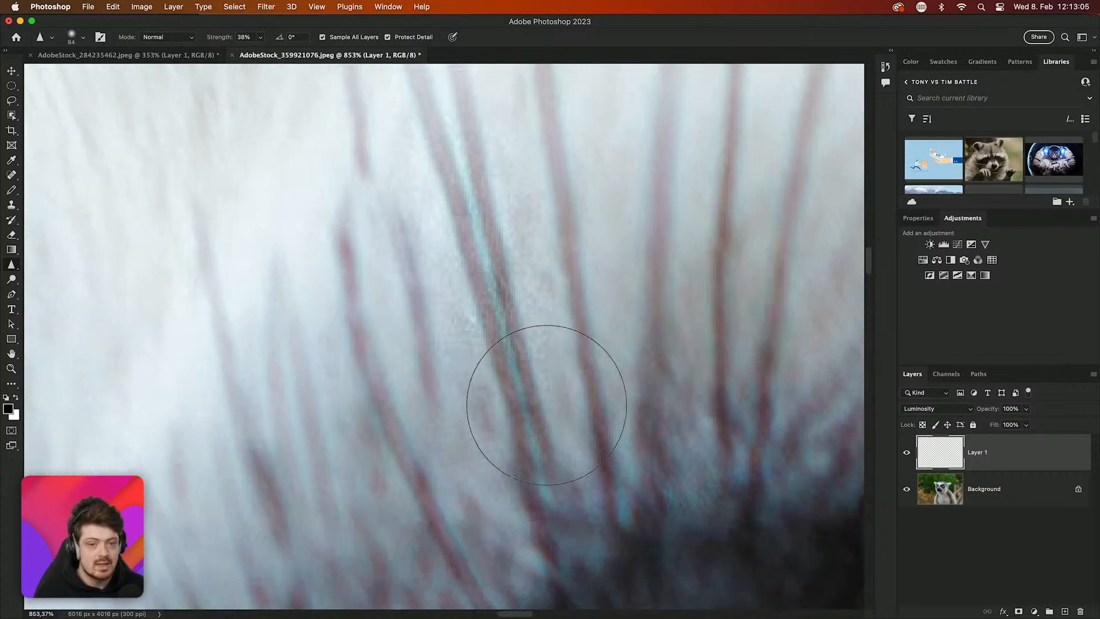
scroll(546, 405, left, 5)
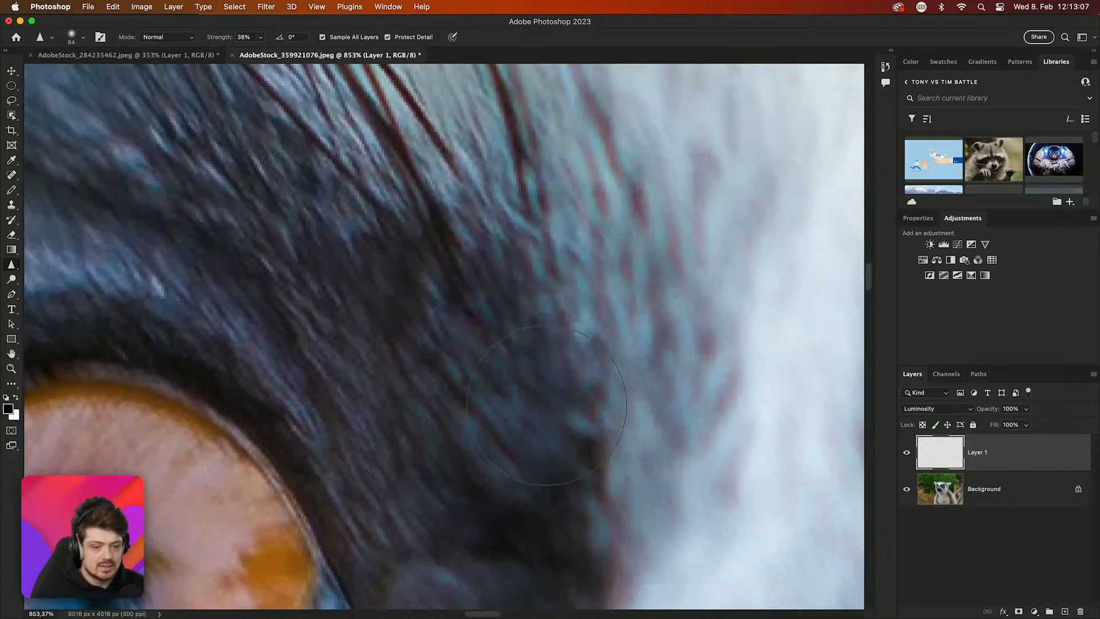
scroll(550, 405, up, 5)
scroll(550, 405, right, 3)
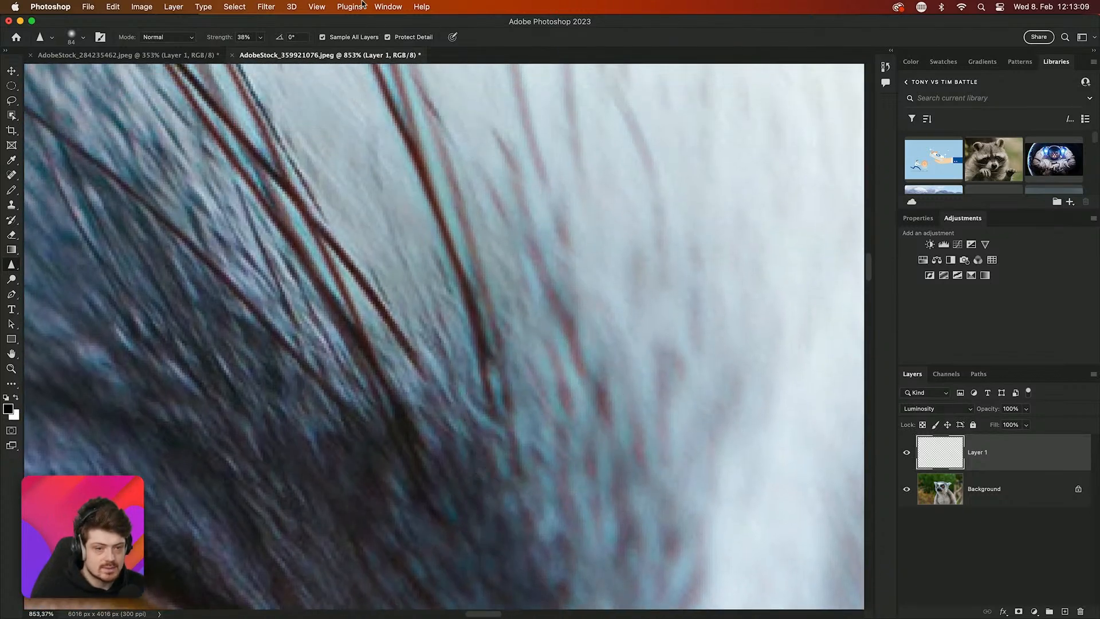
click(388, 37)
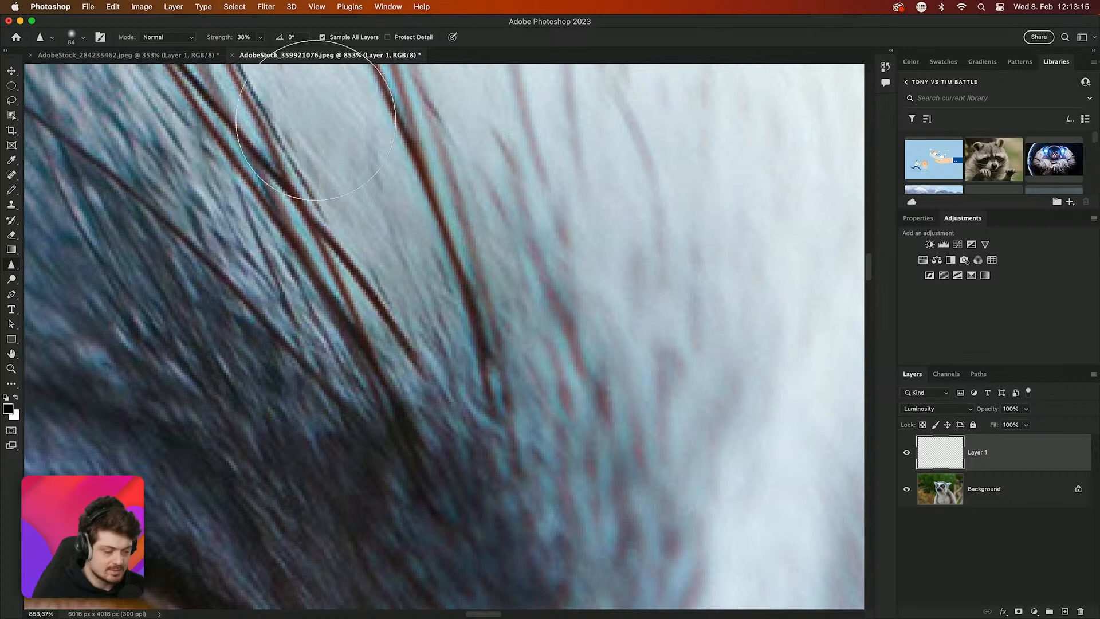
drag(218, 42, 311, 47)
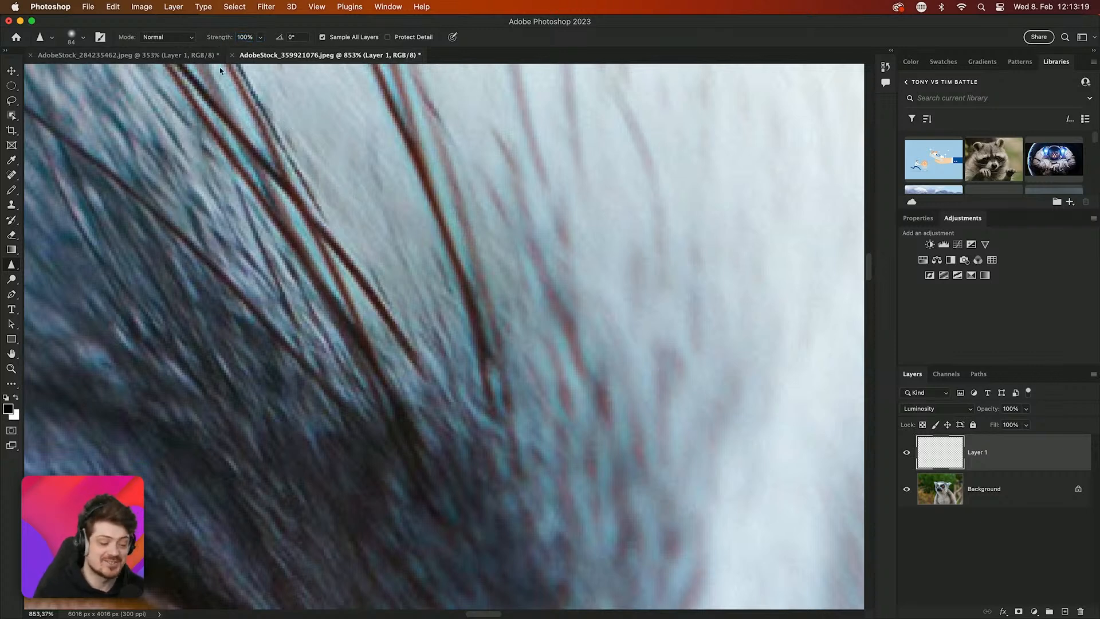
mouse_move(252, 150)
mouse_down()
mouse_move(376, 311)
mouse_move(319, 177)
mouse_move(369, 233)
mouse_move(290, 184)
mouse_move(335, 273)
mouse_move(229, 218)
mouse_move(258, 287)
mouse_move(247, 298)
mouse_move(264, 235)
mouse_up()
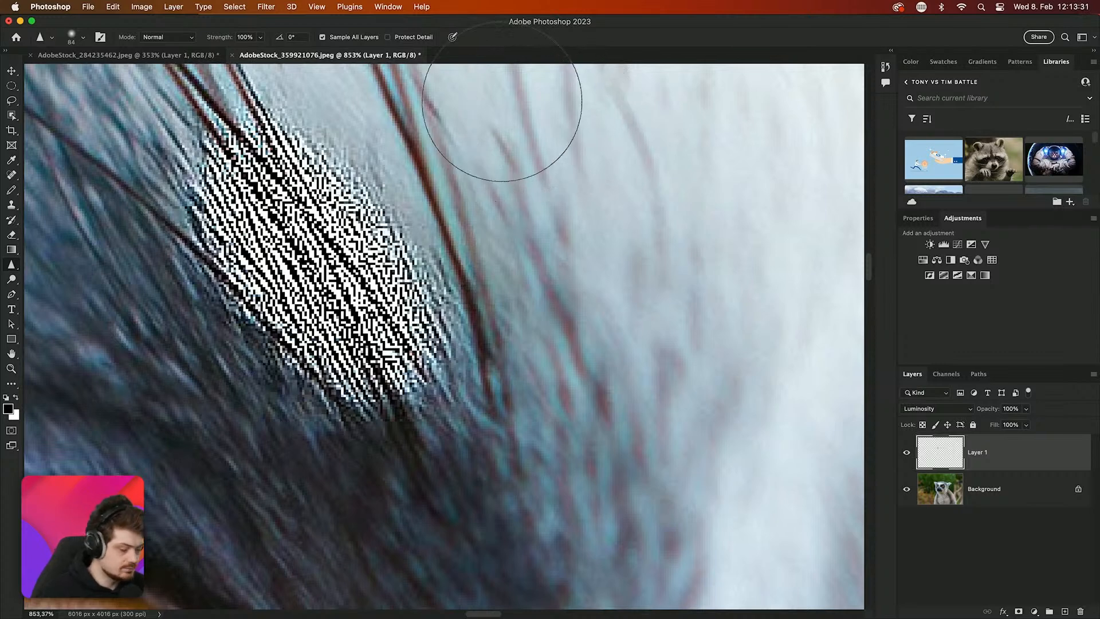
Add a new layer, hide Layer 1, and sharpen the same hairs above the eye with Protect Detail enabled
click(1064, 610)
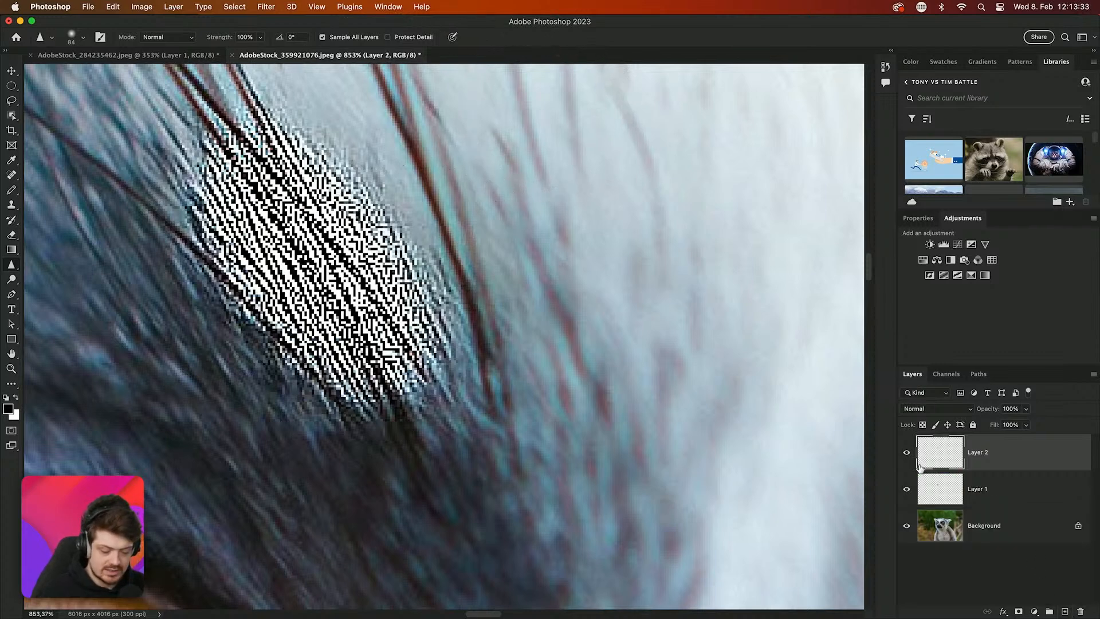
click(905, 491)
click(387, 36)
mouse_move(246, 98)
mouse_down()
mouse_move(299, 140)
mouse_move(344, 282)
mouse_move(201, 111)
mouse_move(321, 269)
mouse_move(110, 221)
mouse_move(372, 344)
mouse_move(236, 222)
mouse_move(424, 366)
mouse_up()
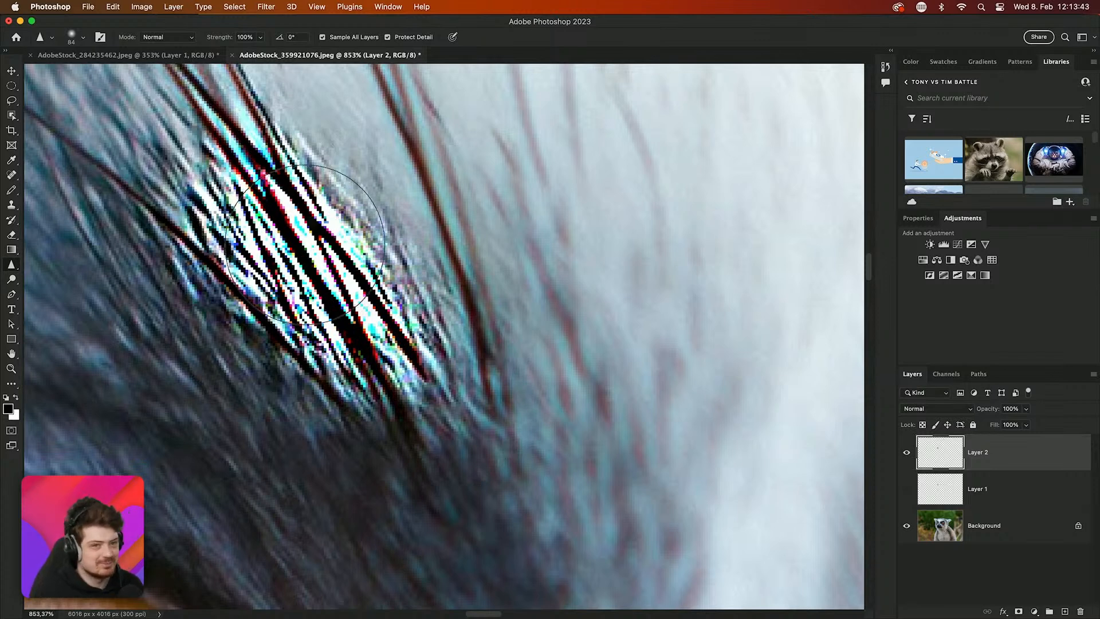
Show Layer 1 again and move its sharpened patch beside the one on Layer 2 to compare both results
click(906, 489)
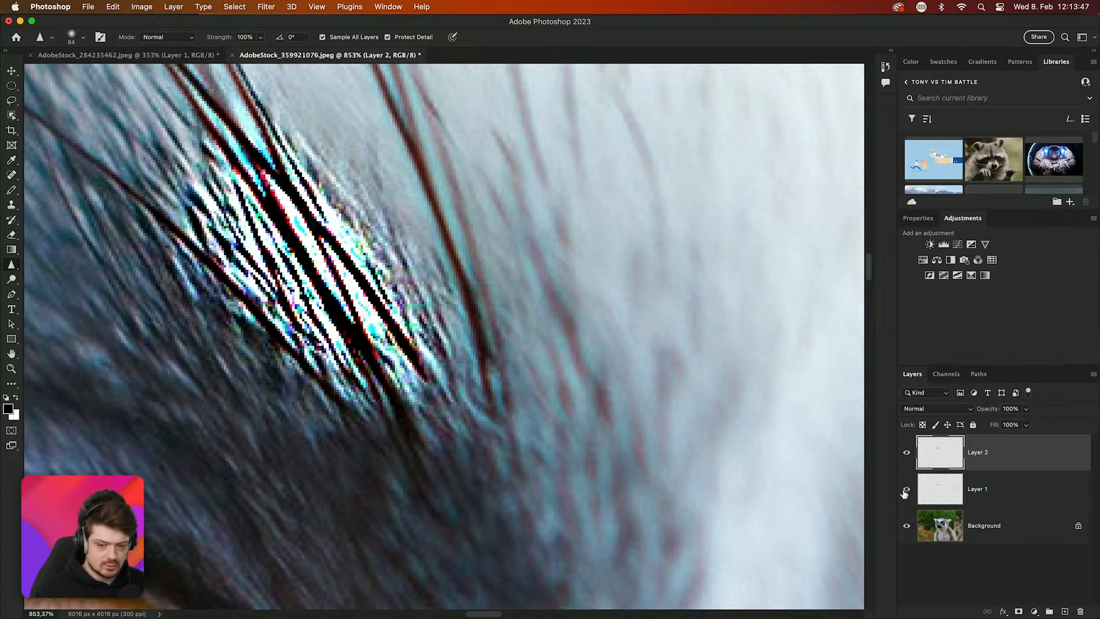
key(v)
click(1006, 492)
drag(389, 348, 720, 338)
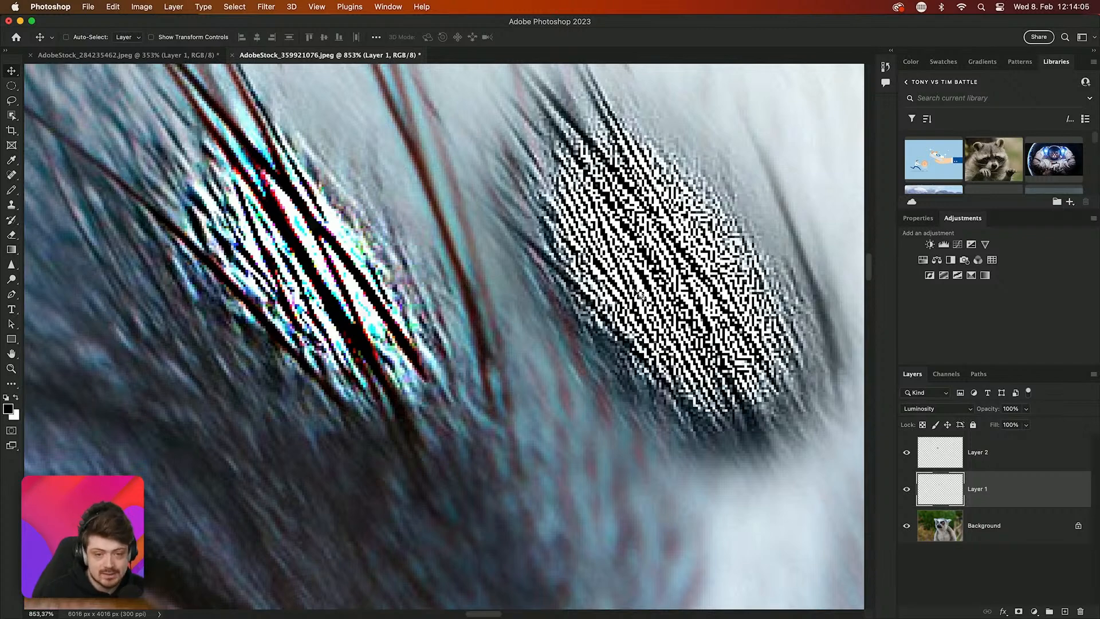
scroll(639, 294, down, 5)
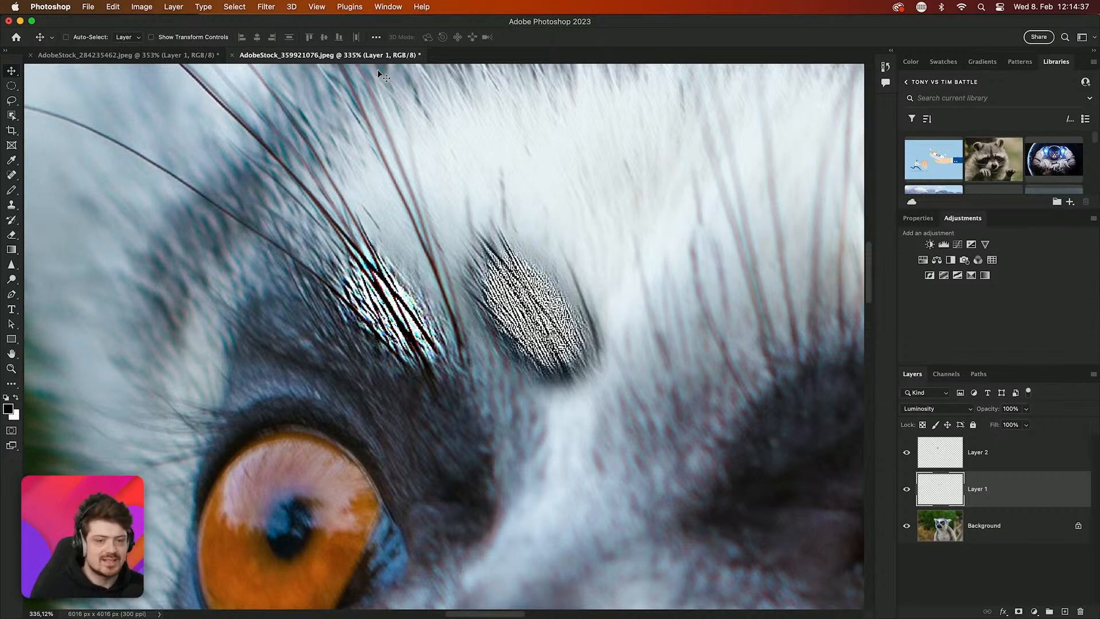
Close the lemur photo and the portrait photo without saving their changes
click(232, 55)
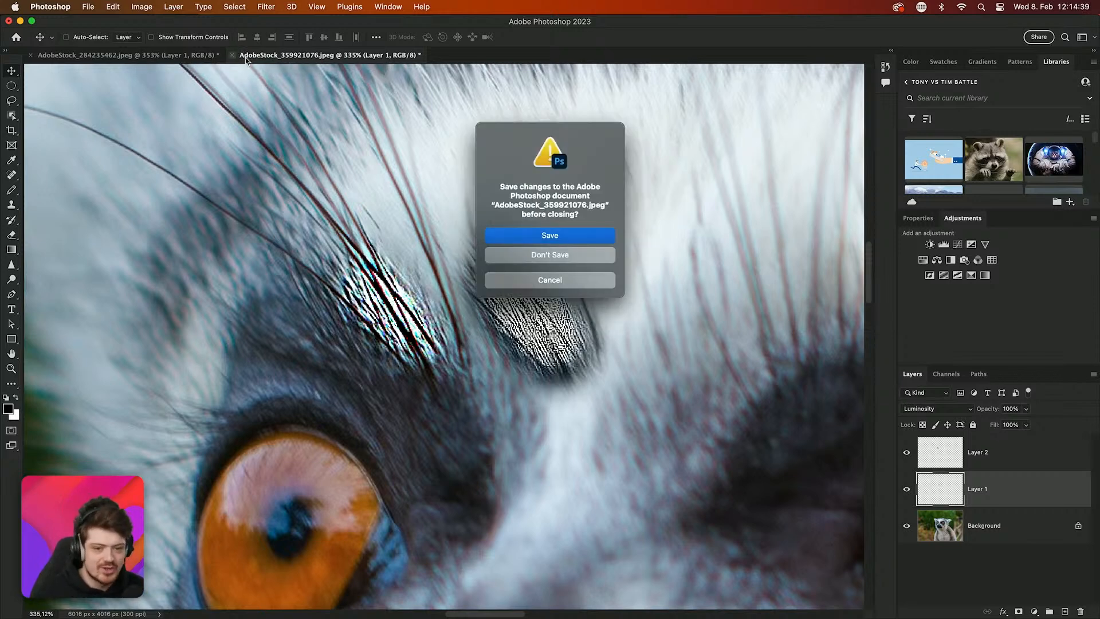
click(551, 259)
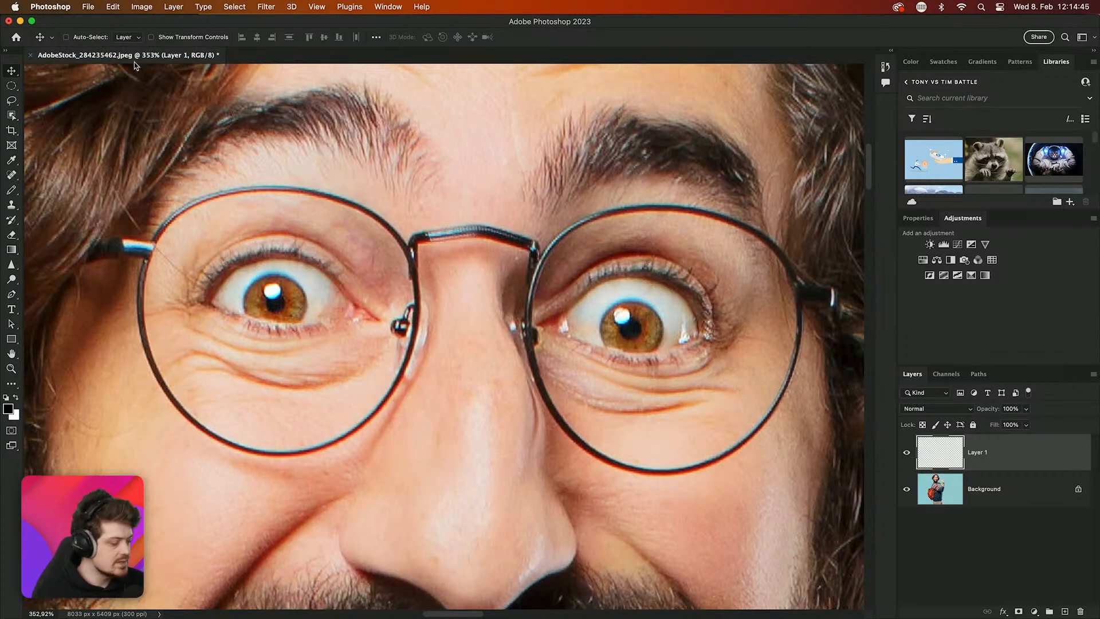
click(31, 55)
click(510, 261)
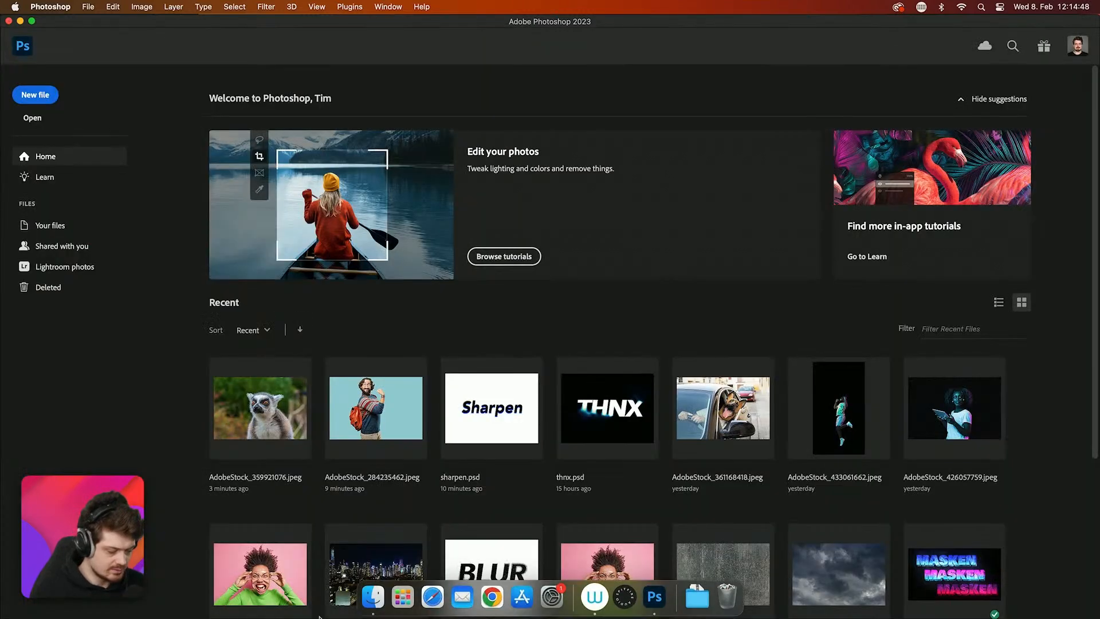
Open AdobeStock_112293447.jpeg from the Crash Course filters folder in Finder as a new Photoshop document
click(373, 596)
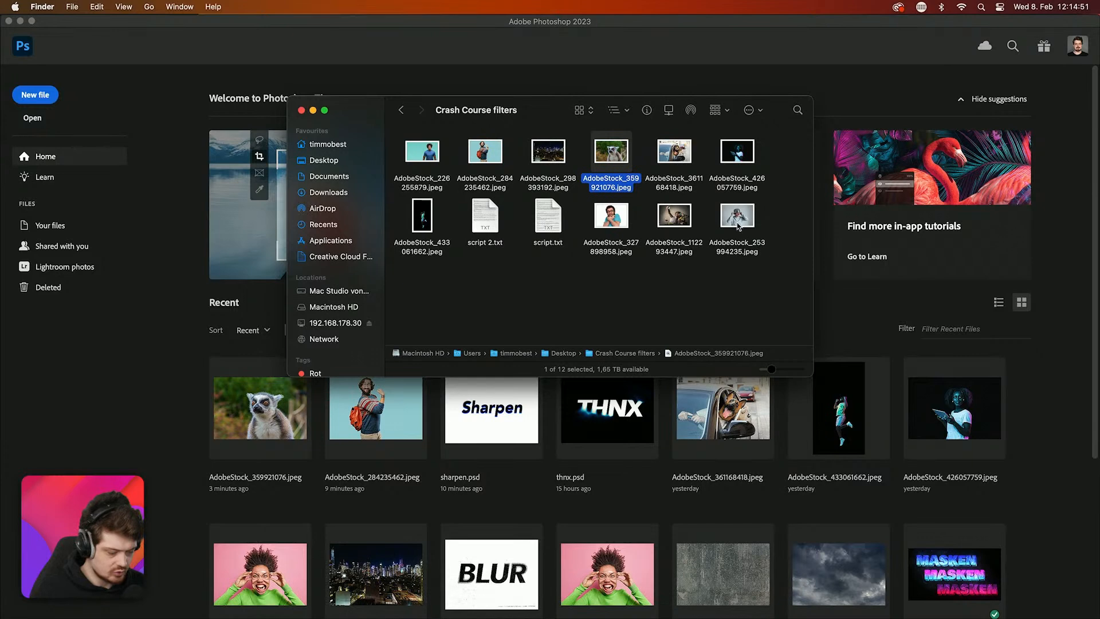
click(673, 221)
drag(673, 220, 167, 370)
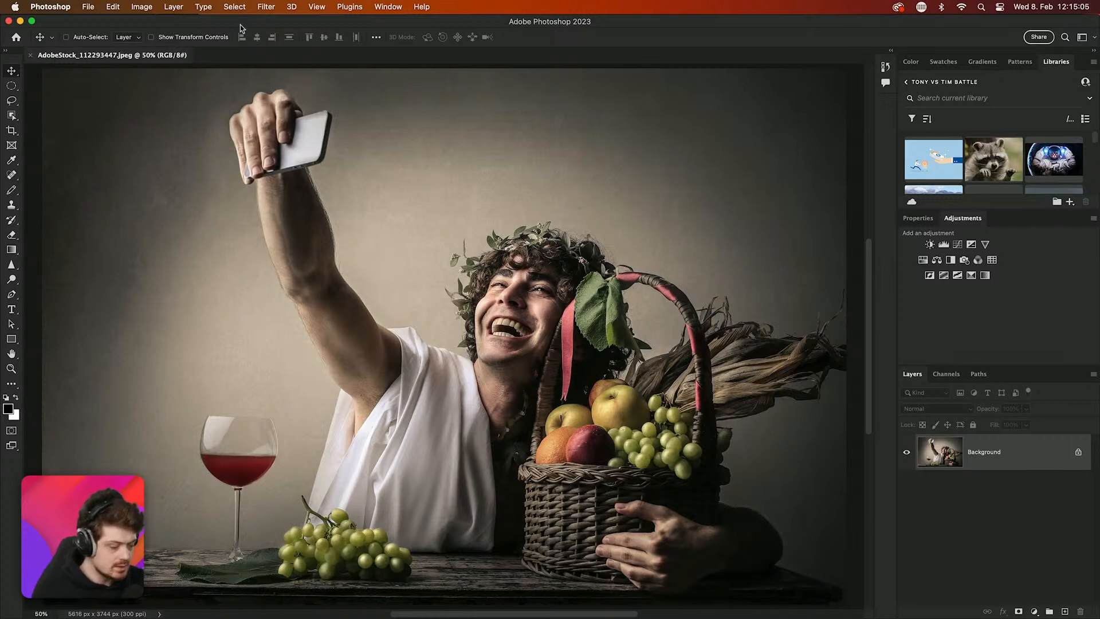
click(265, 6)
mouse_move(350, 215)
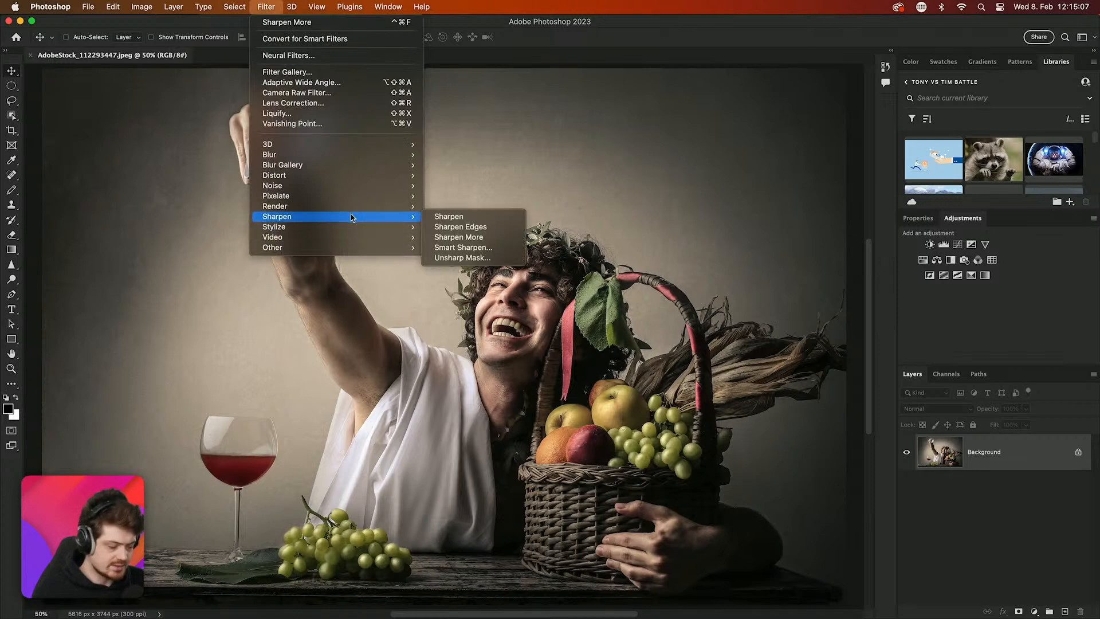
click(456, 259)
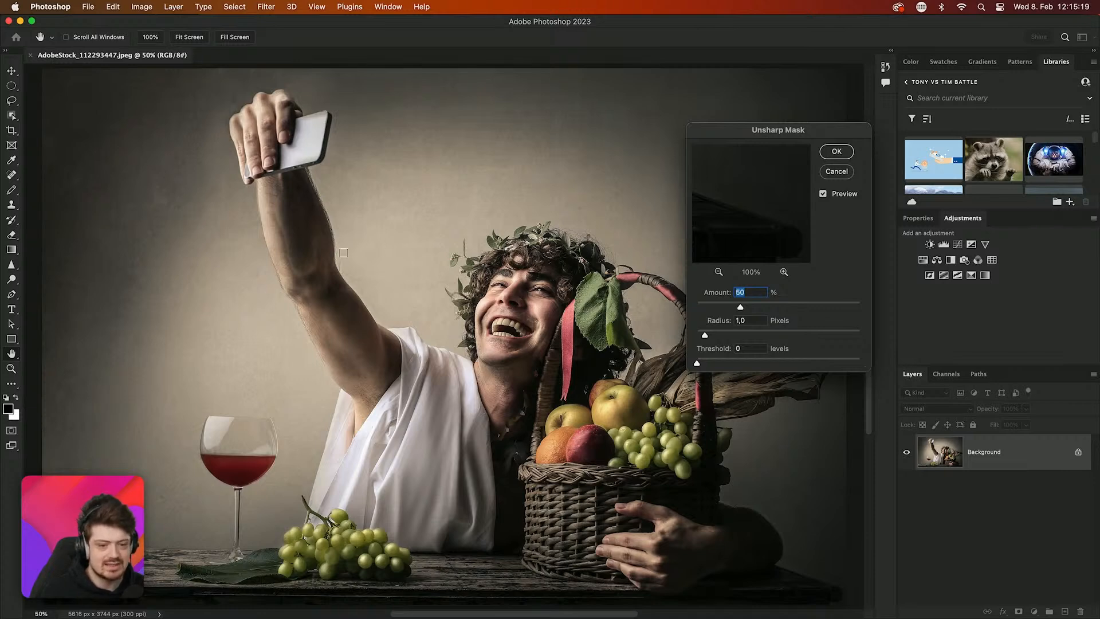
click(329, 212)
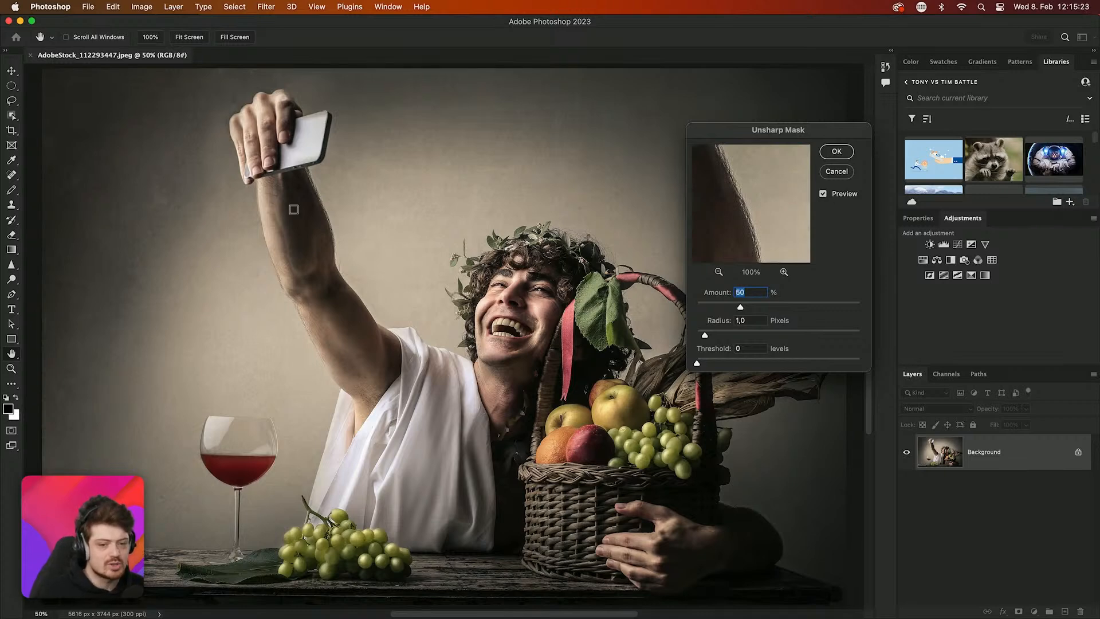
scroll(317, 216, down, 5)
scroll(317, 217, left, 5)
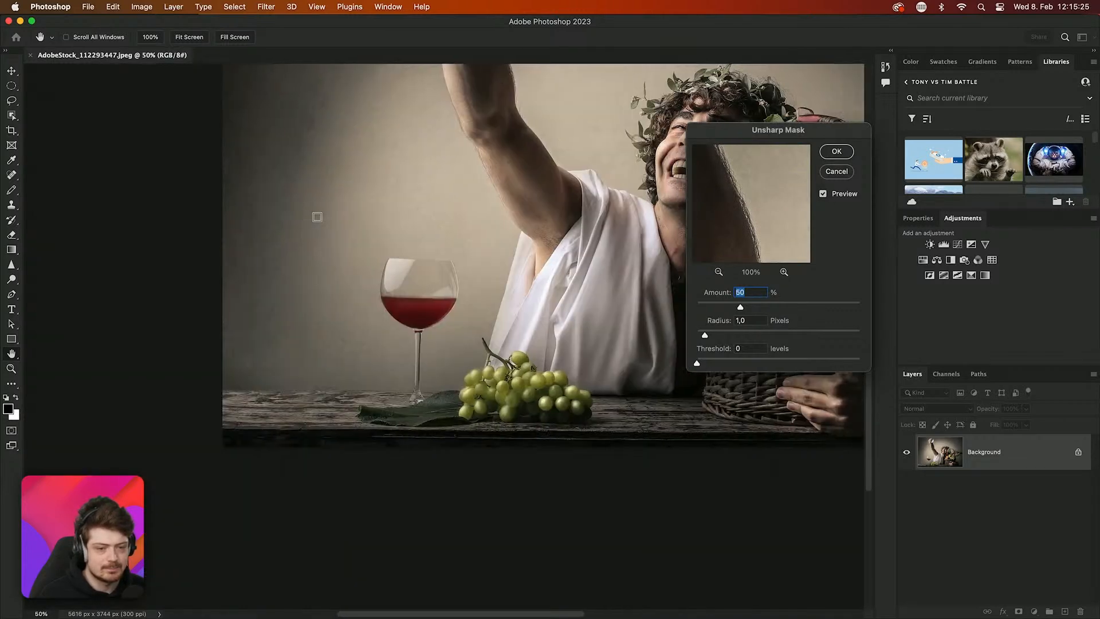
scroll(309, 248, up, 5)
scroll(309, 248, right, 5)
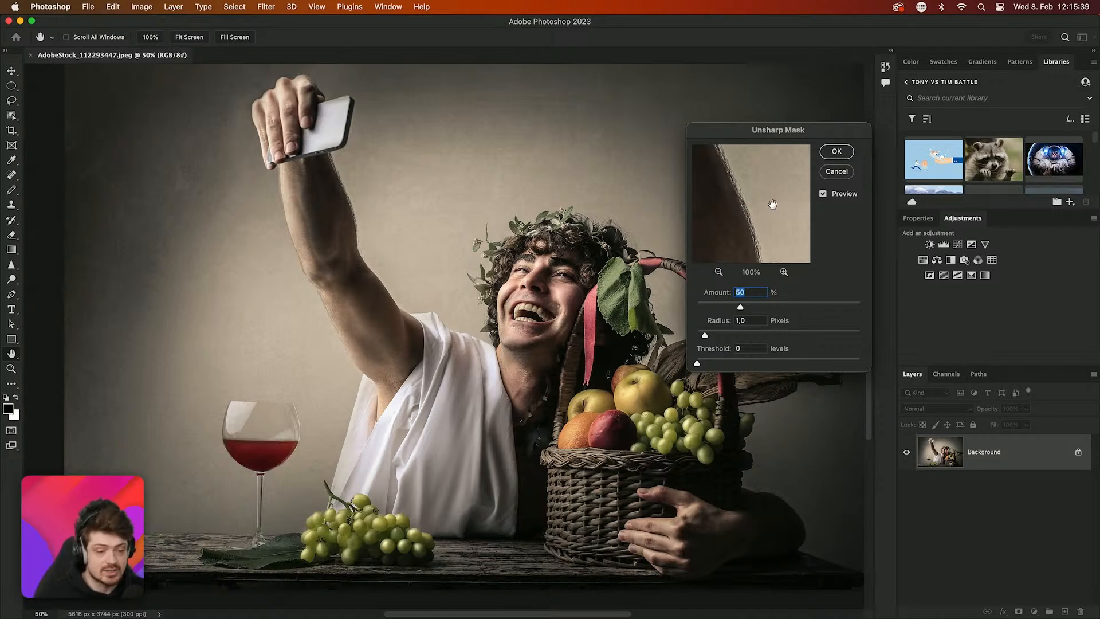
click(837, 175)
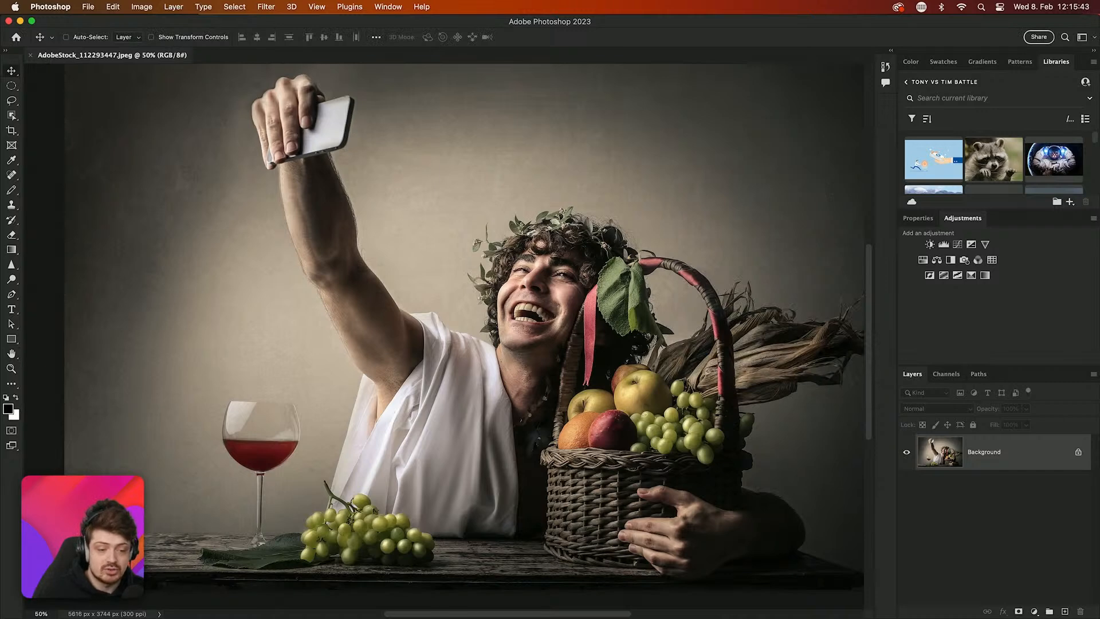
At 100% zoom, set Unsharp Mask on the Background to amount 425% and radius 4.8 pixels, comparing the image with and without the preview
click(55, 614)
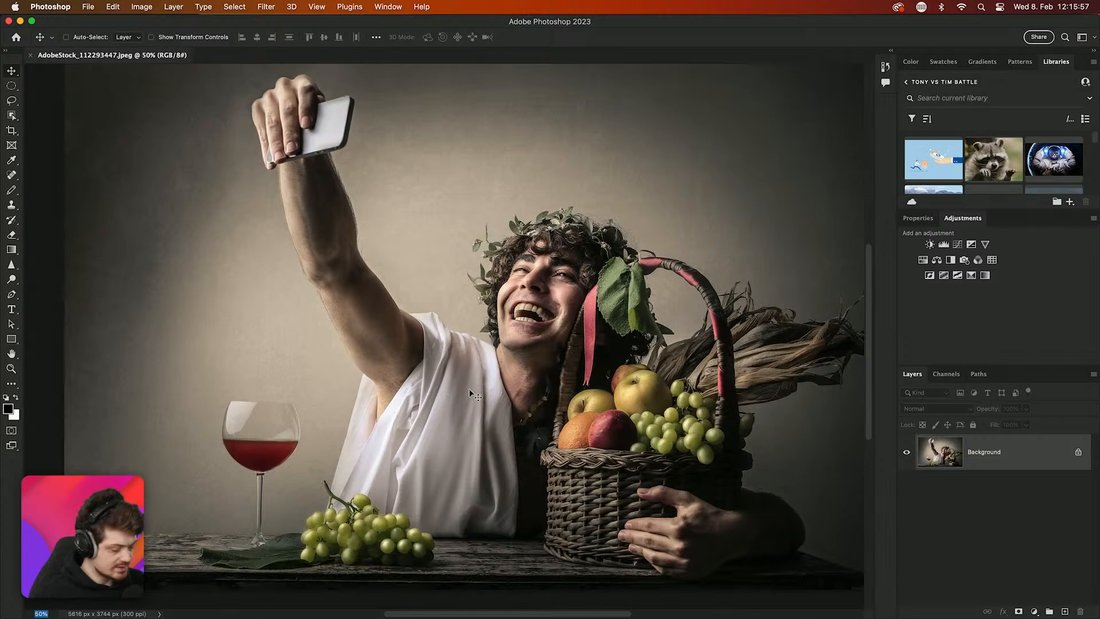
key(super+1)
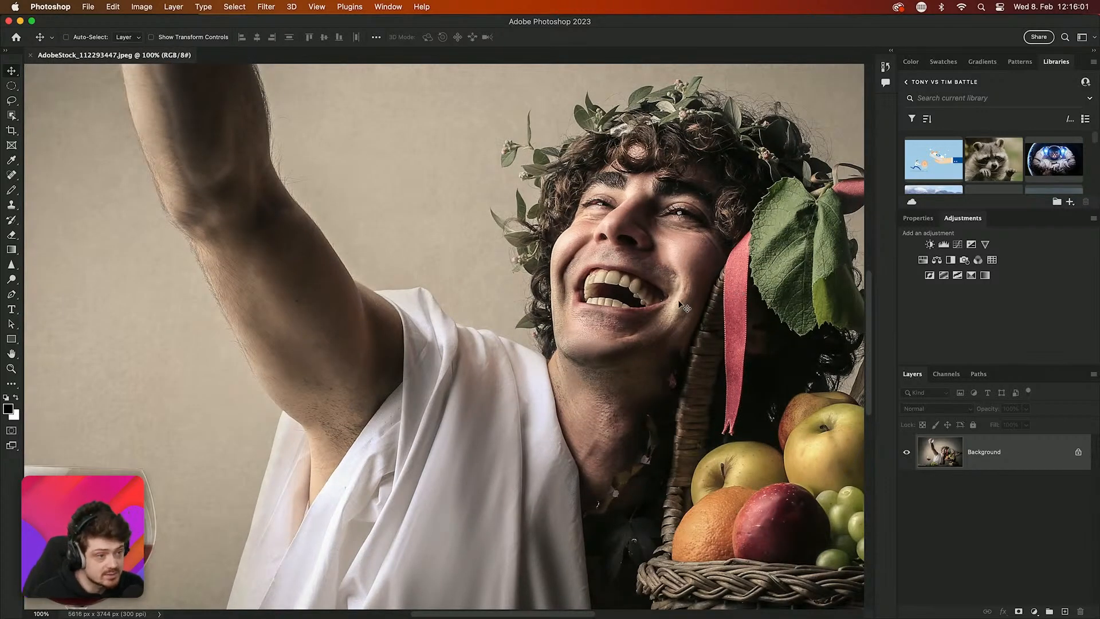
drag(674, 289, 604, 310)
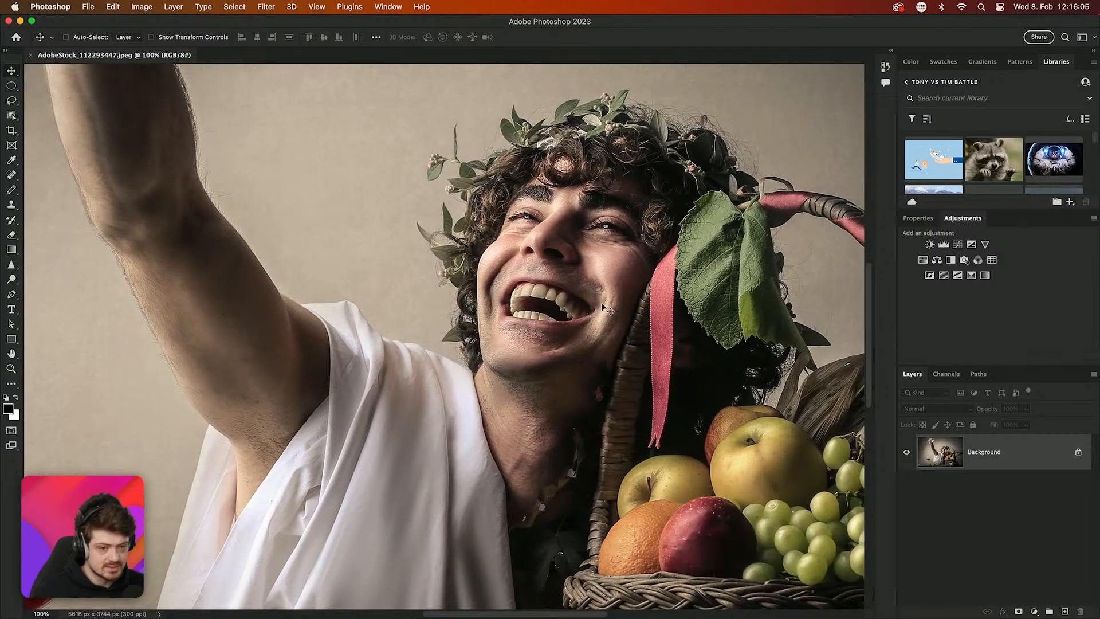
click(275, 8)
mouse_move(394, 205)
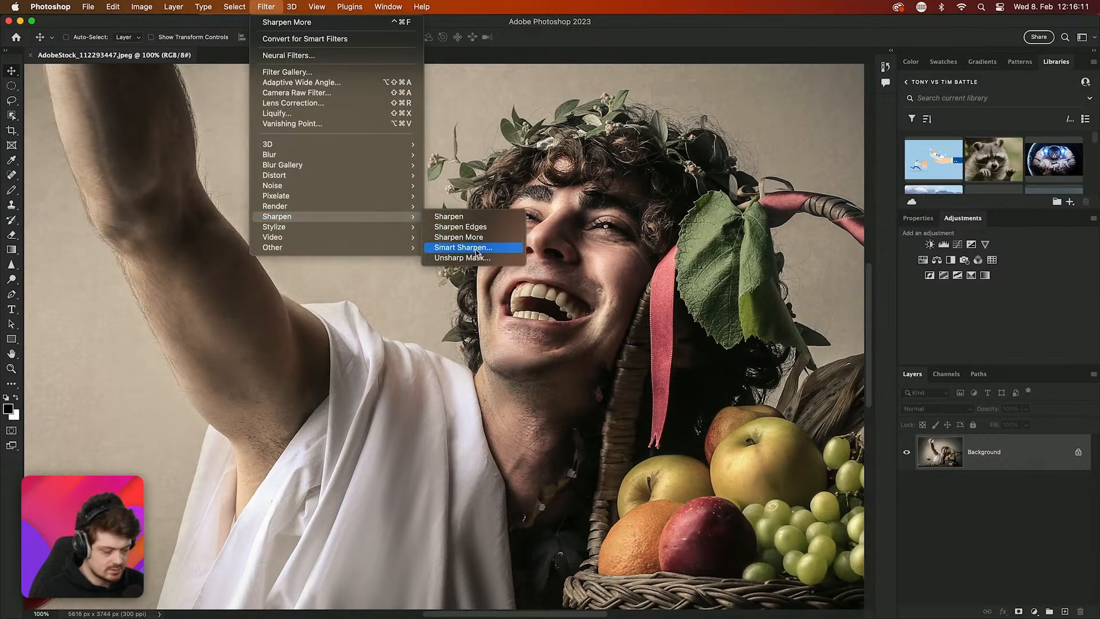
click(474, 258)
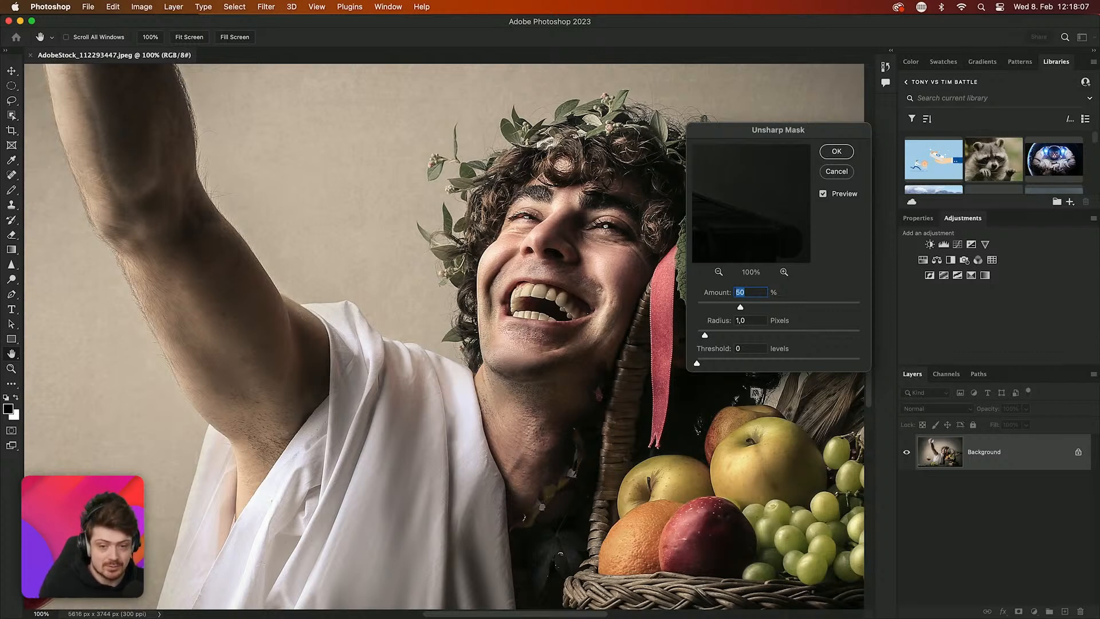
drag(740, 308, 857, 312)
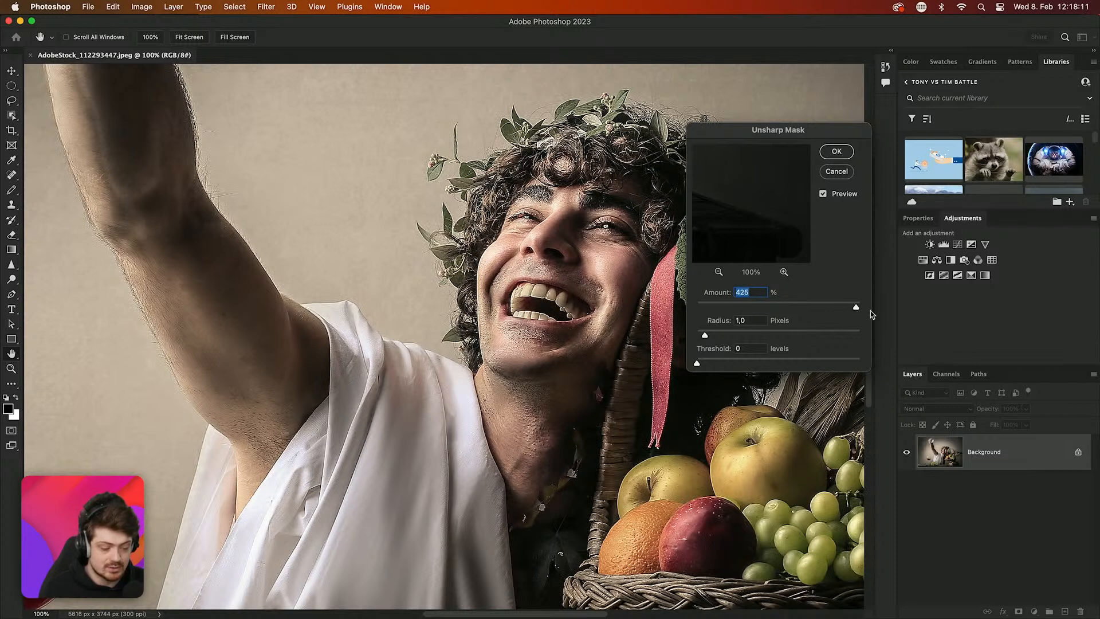
click(692, 364)
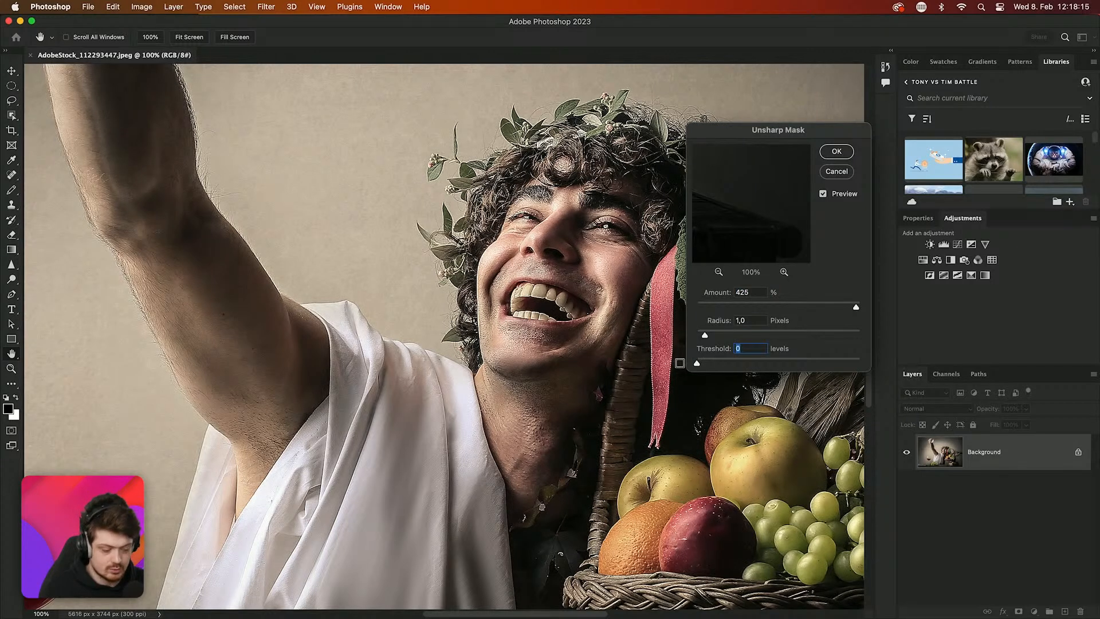
drag(709, 334, 740, 335)
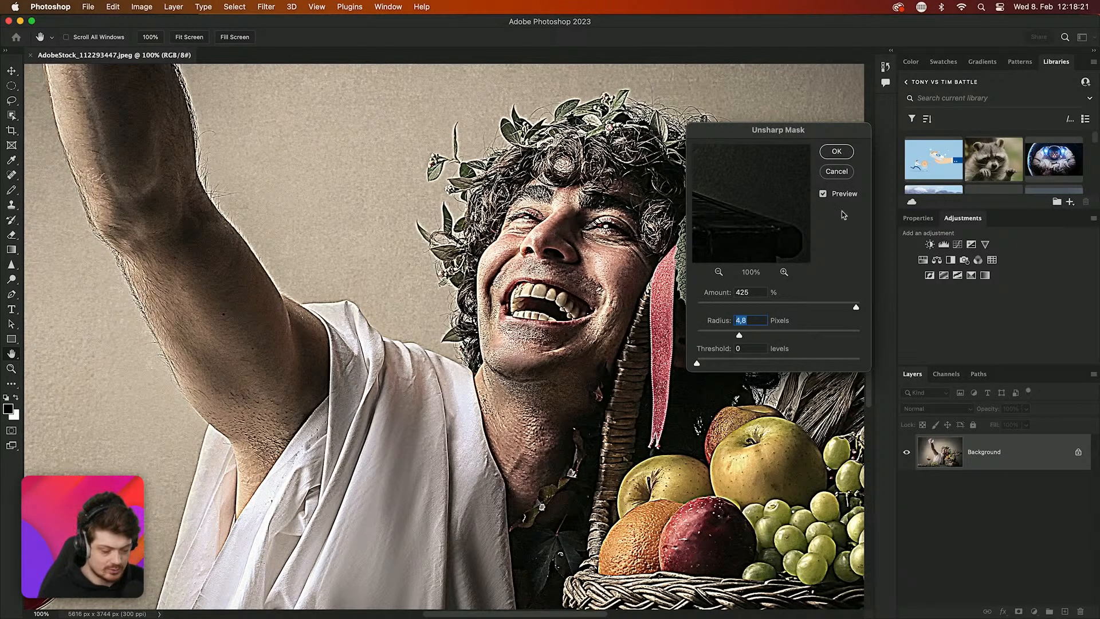
click(823, 194)
click(823, 195)
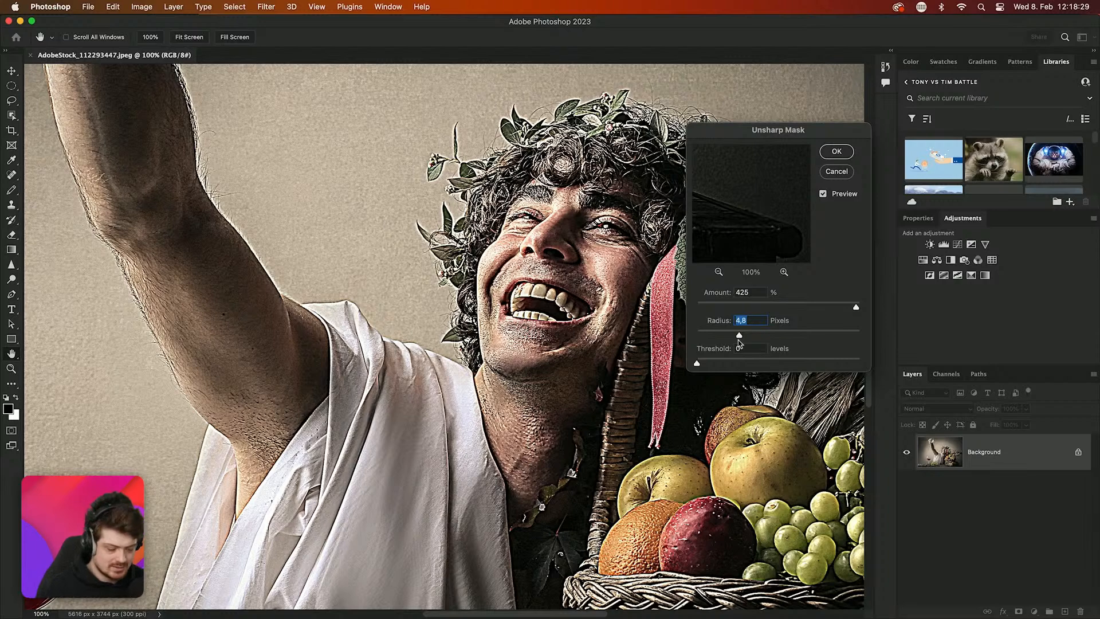
Raise the Unsharp Mask threshold gradually to 21, 56 and 162 levels, and compare the image with the preview off and on
drag(700, 366, 717, 365)
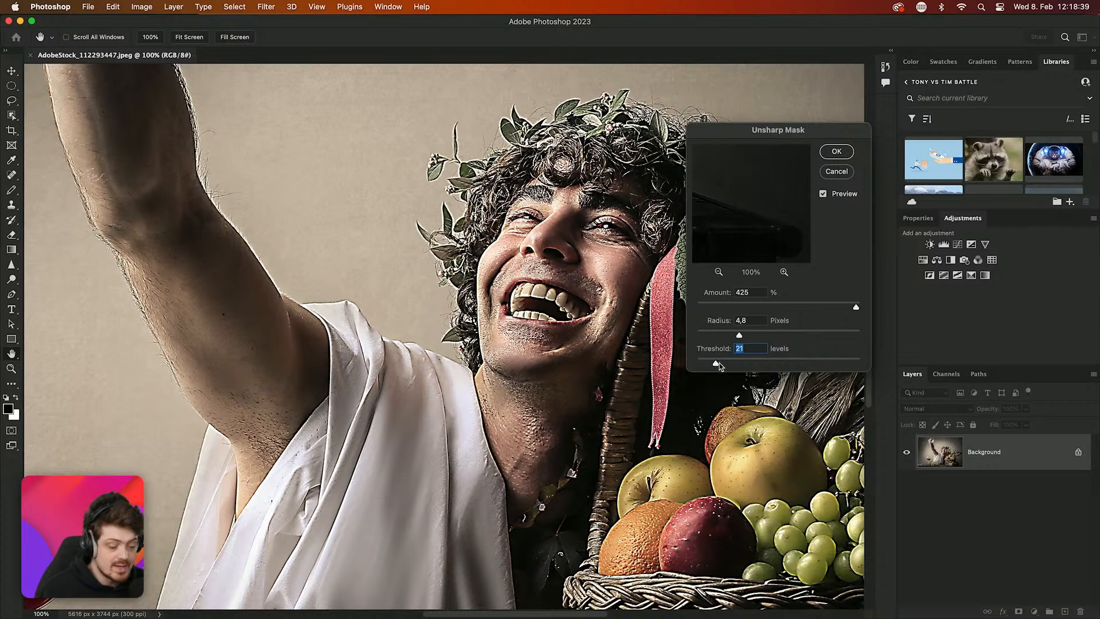
drag(719, 363, 731, 363)
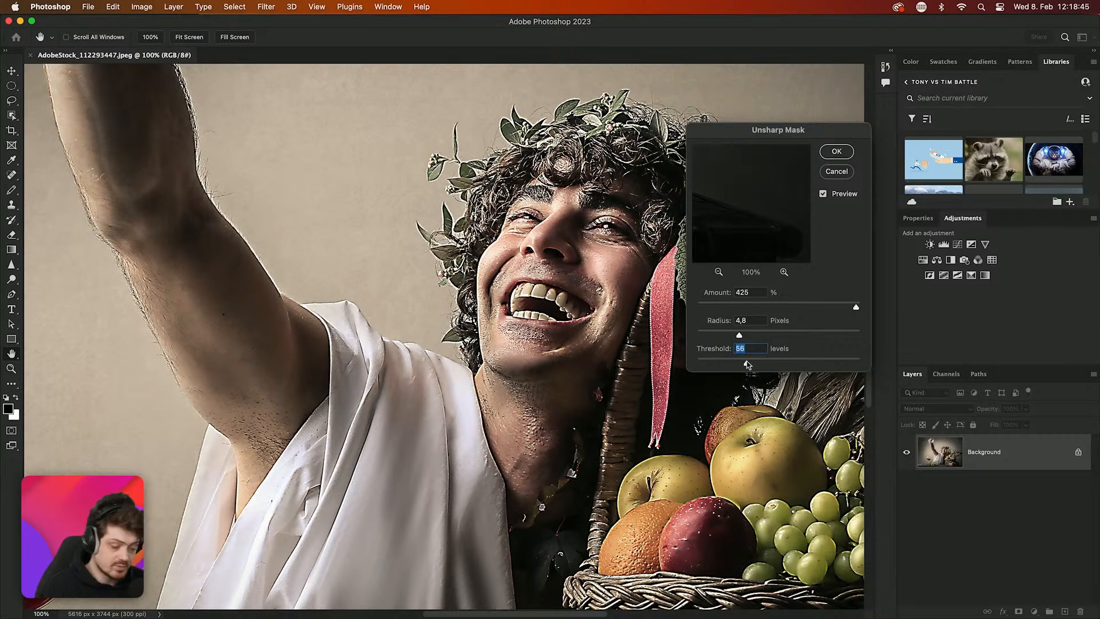
drag(769, 362, 836, 364)
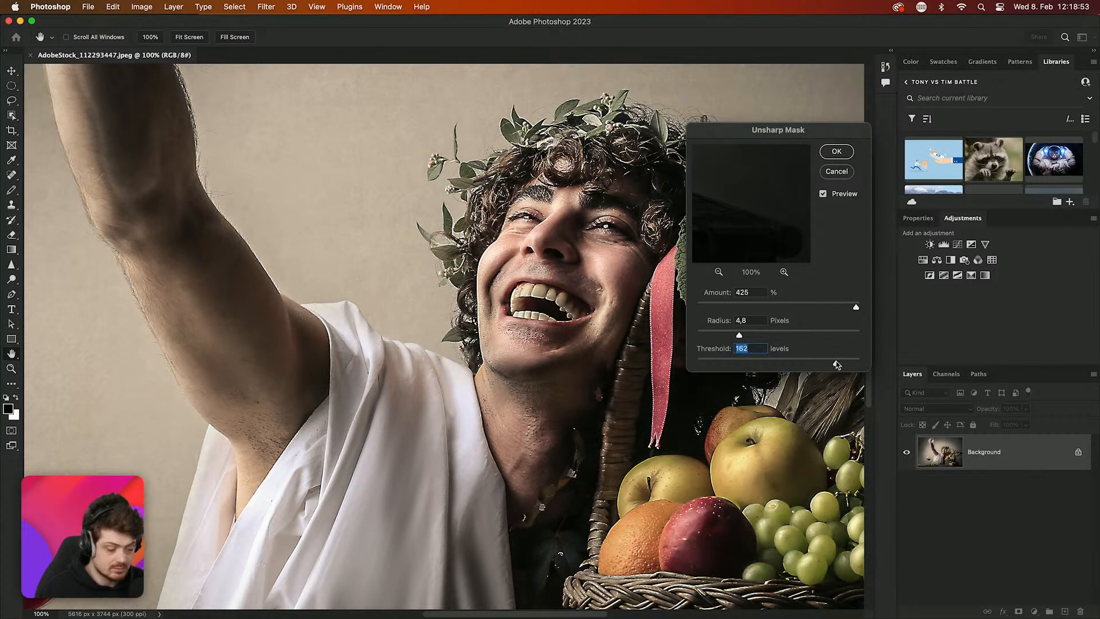
click(823, 194)
click(822, 194)
click(823, 194)
click(823, 194)
click(822, 194)
click(822, 194)
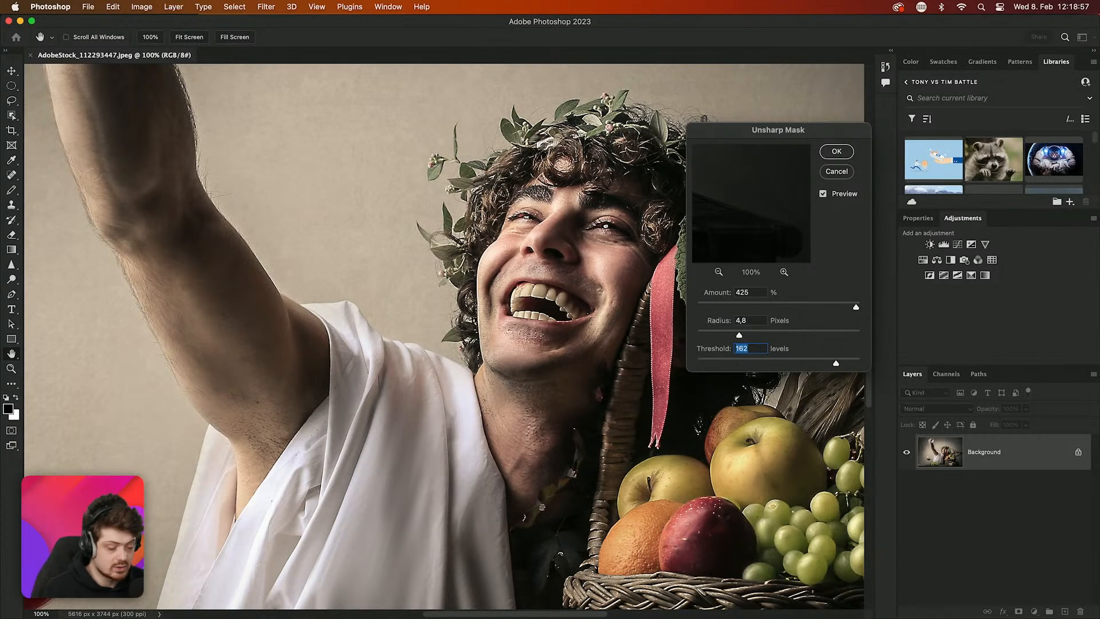
Examine the man's teeth at 500% in the filter preview, comparing the unsharpened and sharpened edges
click(540, 293)
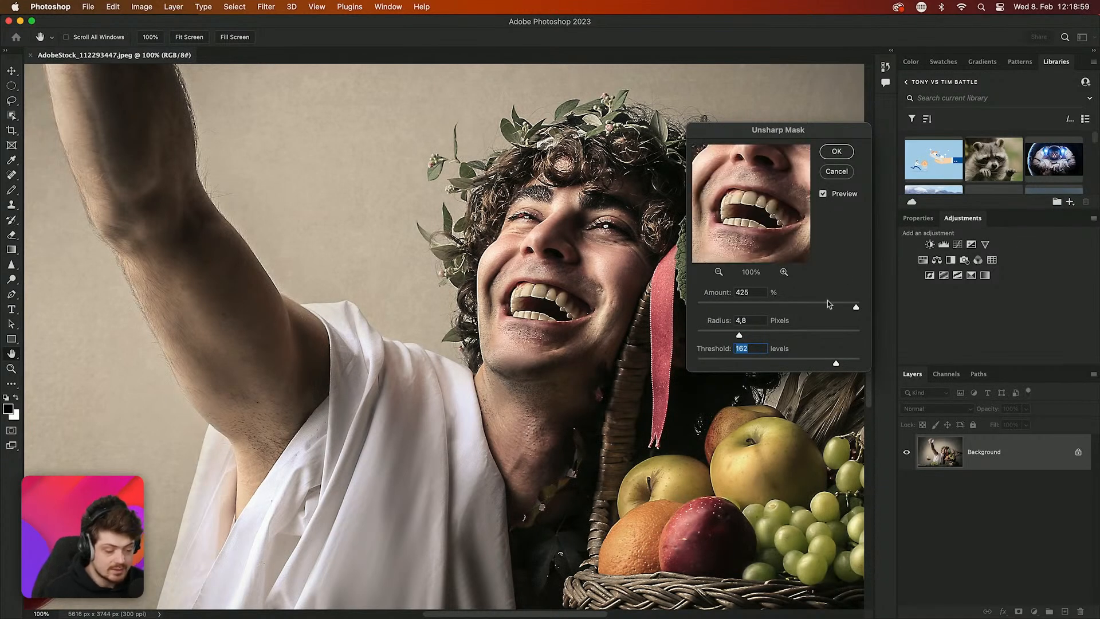
click(783, 272)
click(783, 272)
click(783, 272)
click(783, 272)
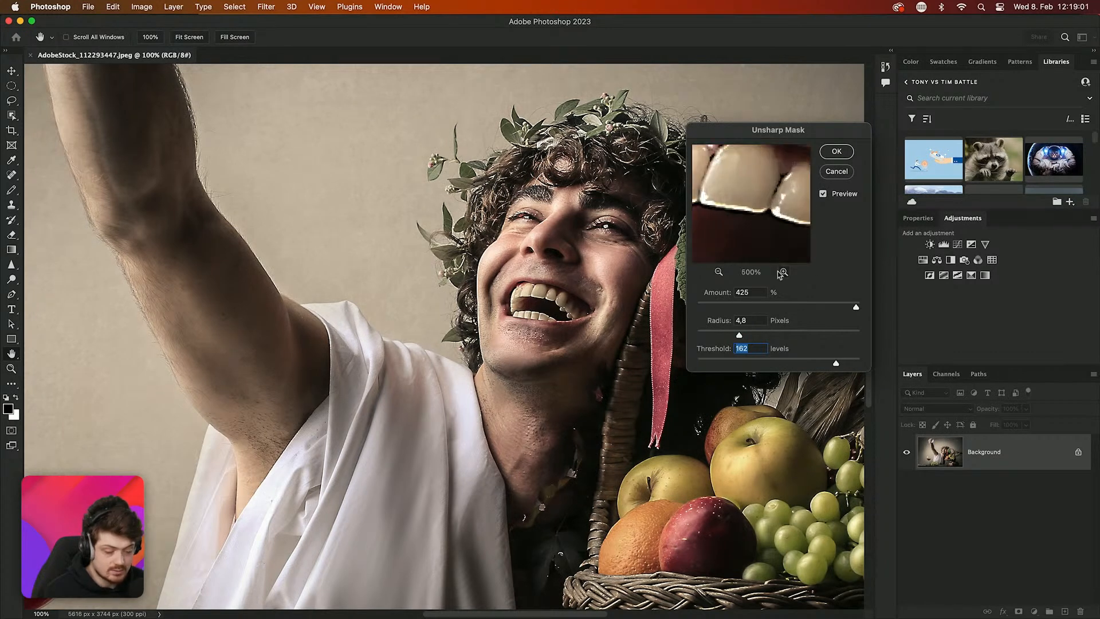
click(734, 228)
click(734, 229)
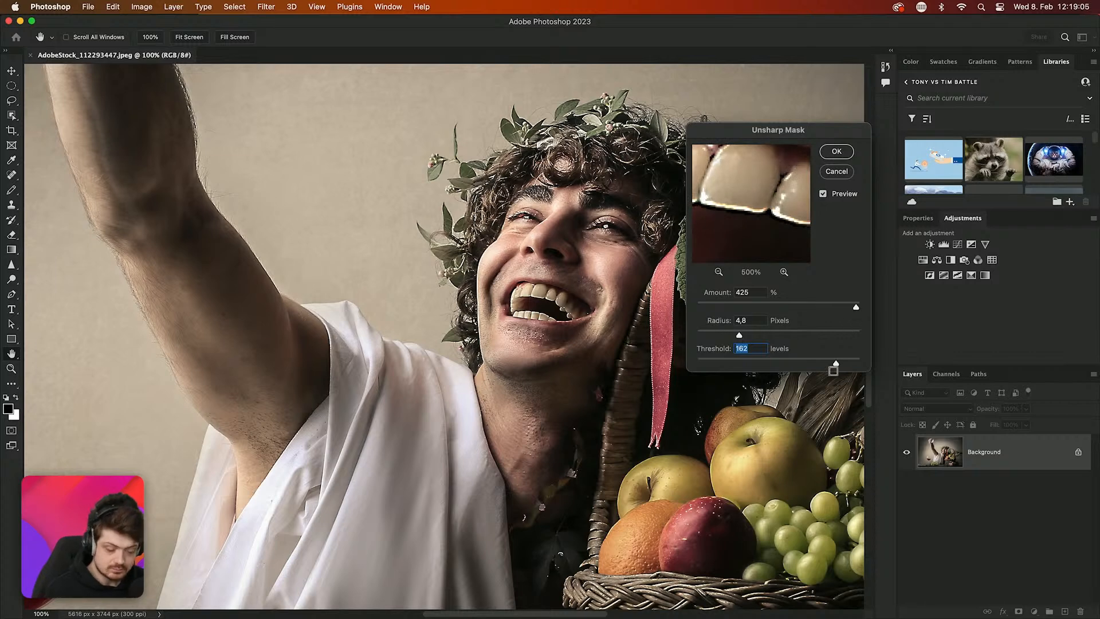
Try a threshold of 255 levels with a 485.4-pixel radius, and reduce them to 51 levels and 6.5 pixels
drag(836, 363, 864, 366)
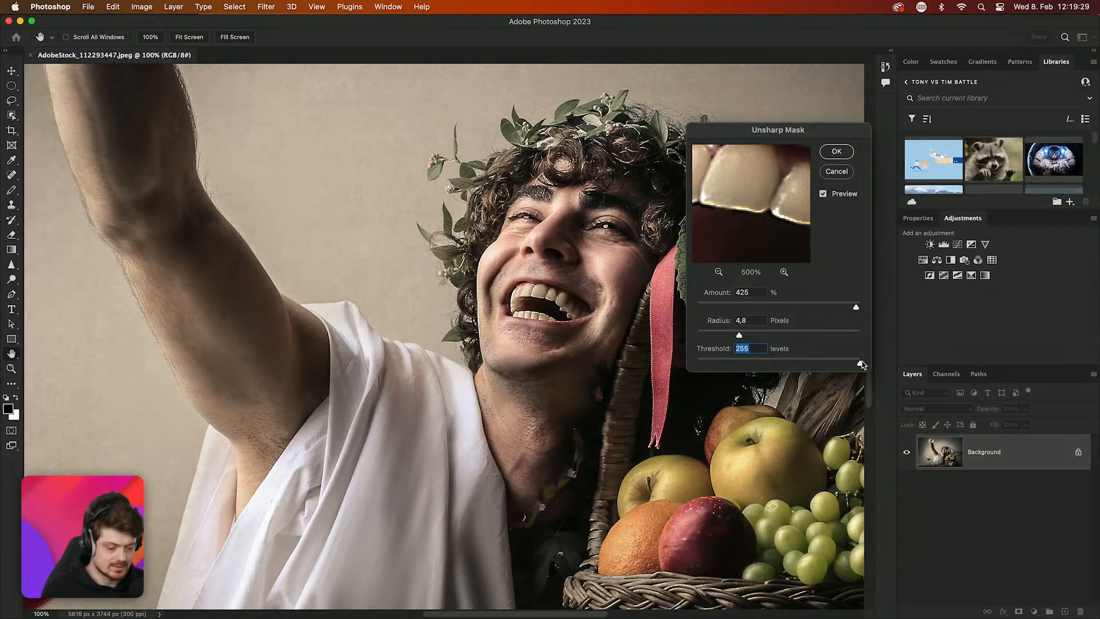
drag(744, 336, 838, 337)
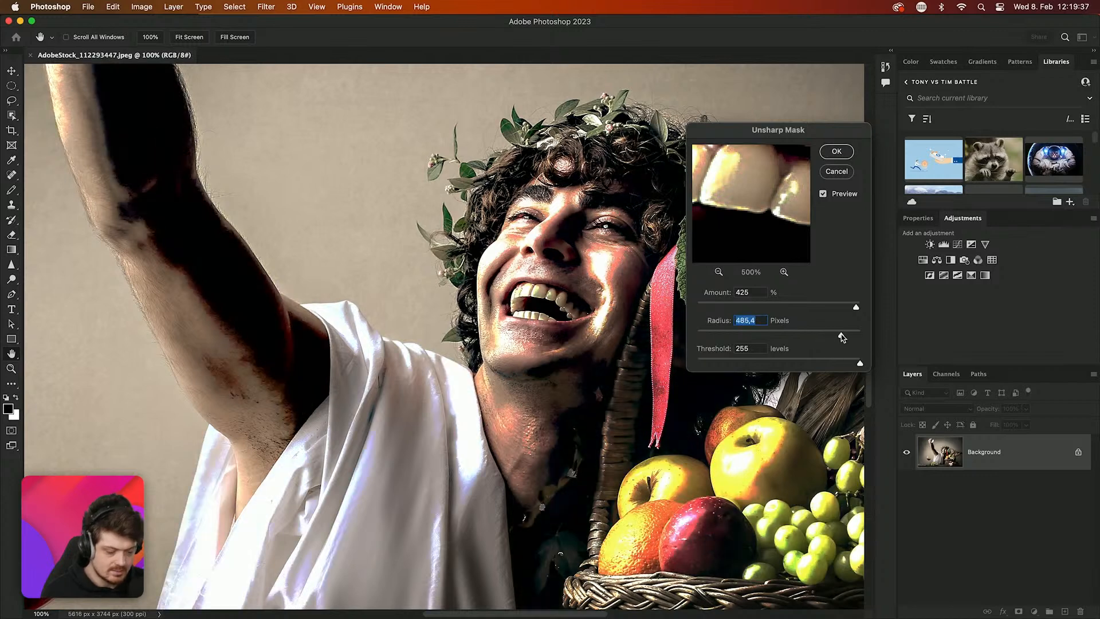
drag(821, 363, 742, 363)
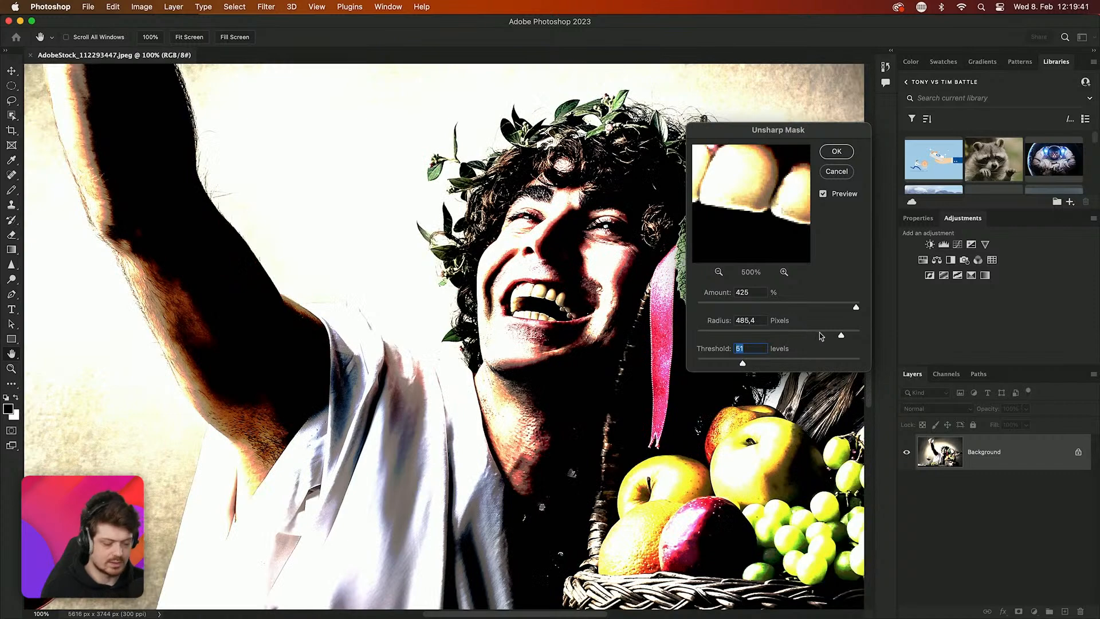
drag(835, 332, 747, 335)
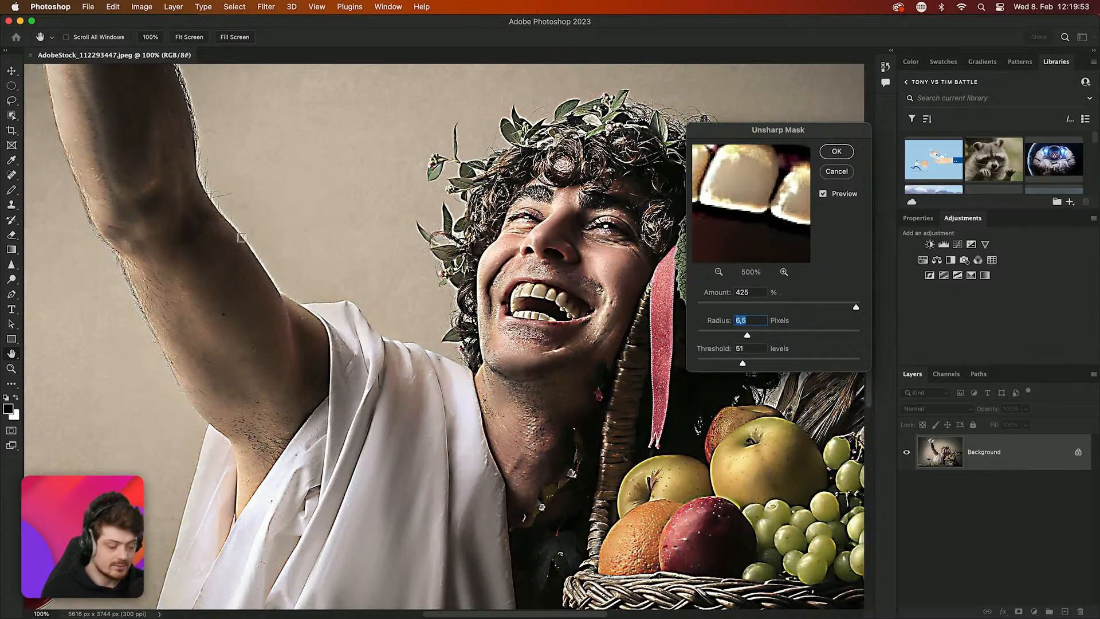
Reduce the radius to 2.3 and on to 1.9 pixels while previewing the arm's edge, and preview the hair above the face
click(242, 238)
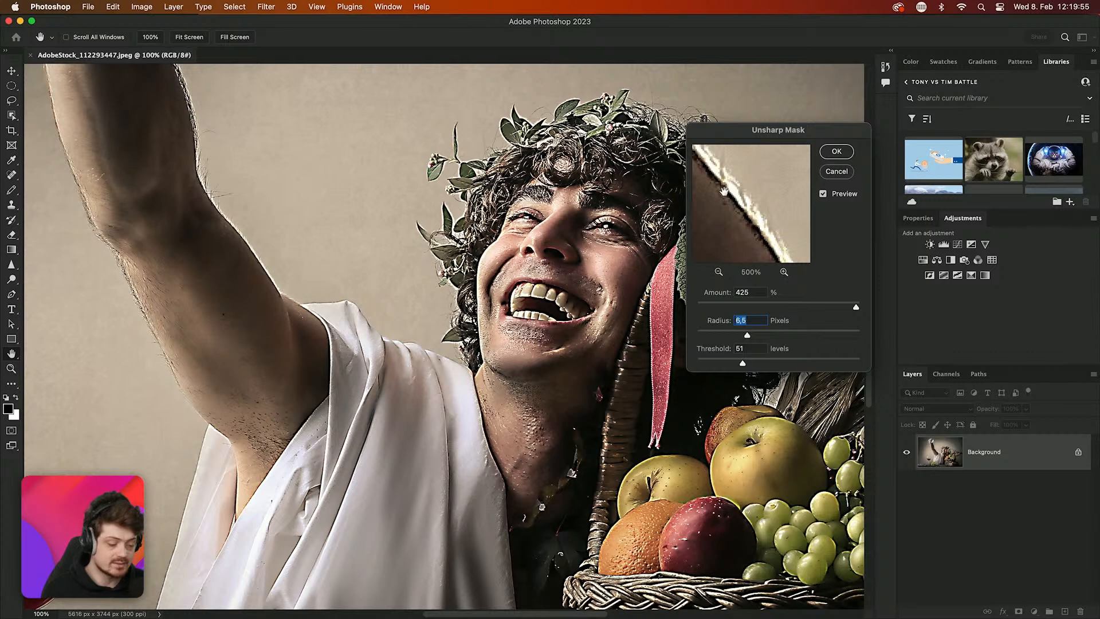
drag(747, 335, 717, 335)
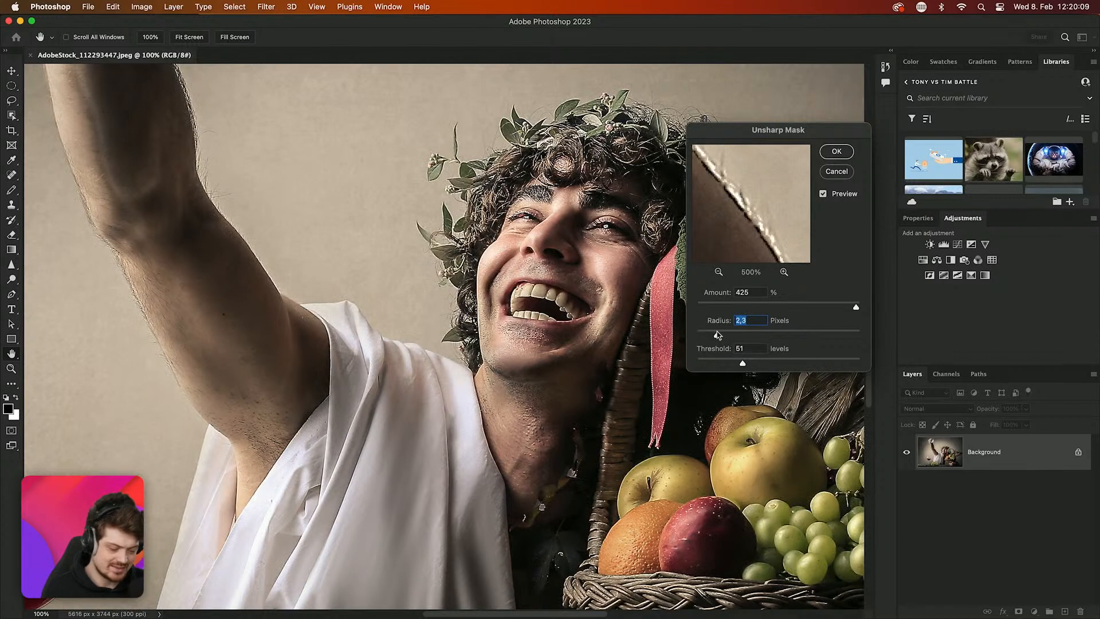
drag(717, 335, 713, 336)
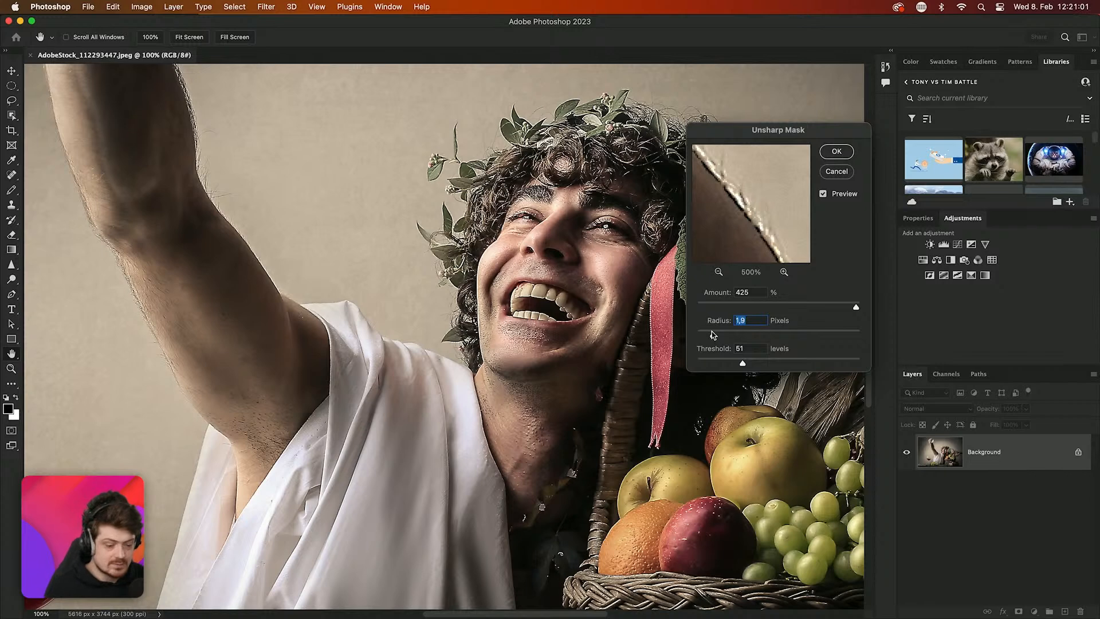
click(504, 193)
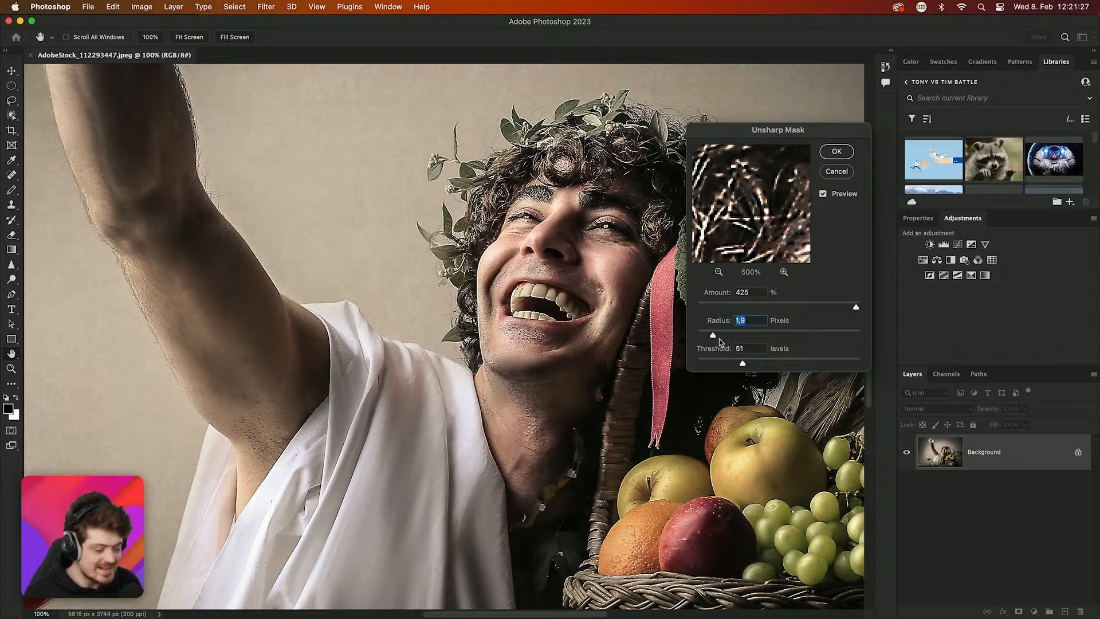
Lower the Unsharp Mask threshold to 0 levels and inspect the white garment in the 500% filter preview
drag(747, 362, 696, 363)
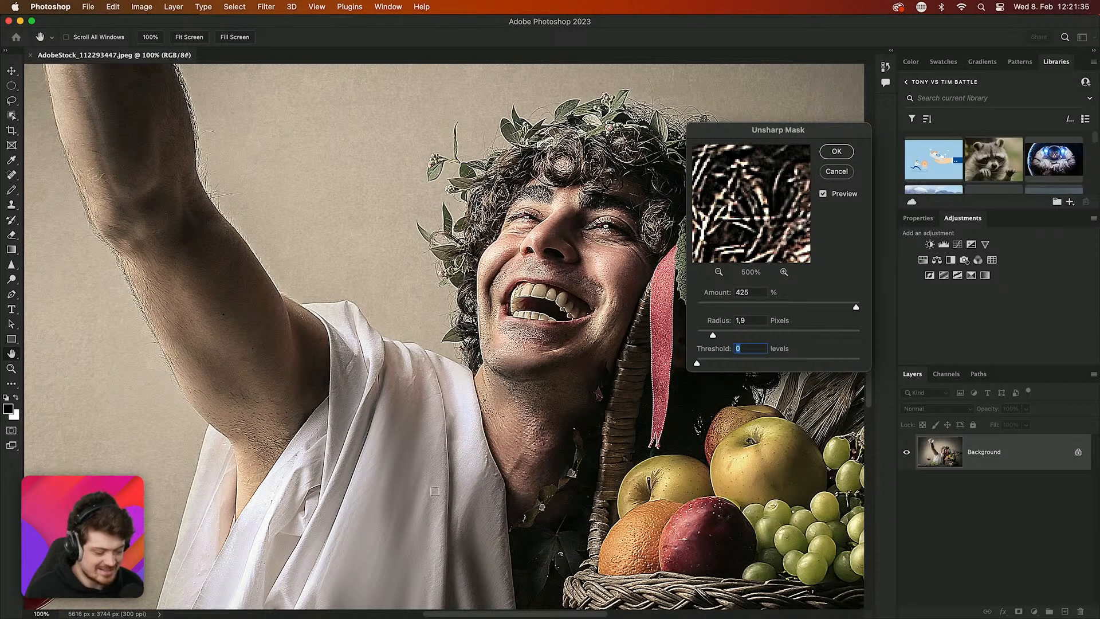
click(422, 492)
click(487, 460)
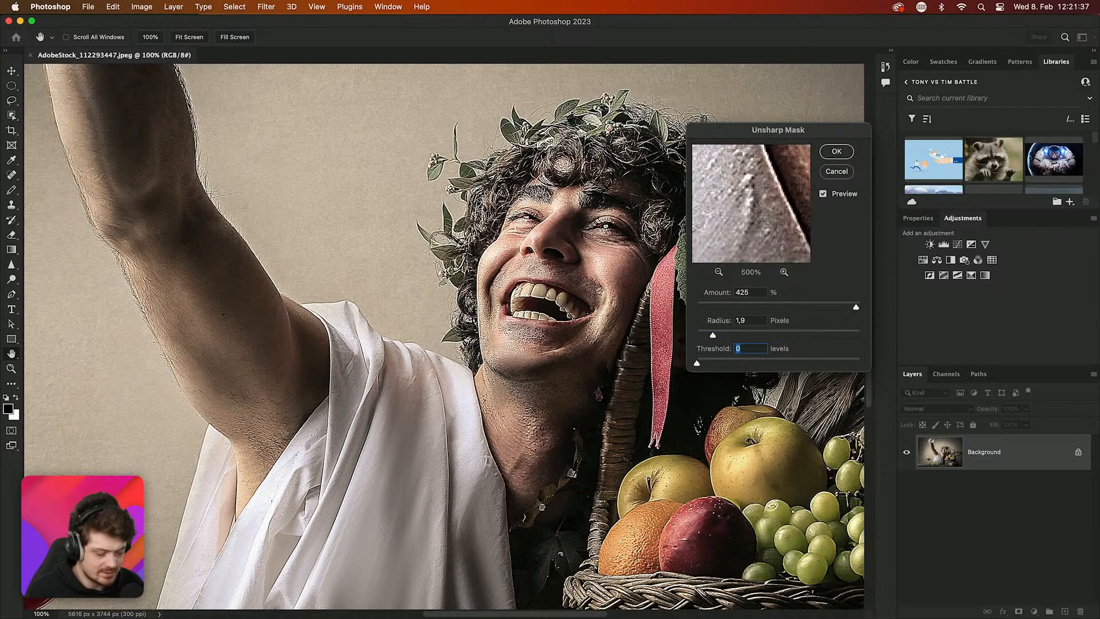
click(743, 223)
drag(743, 223, 825, 170)
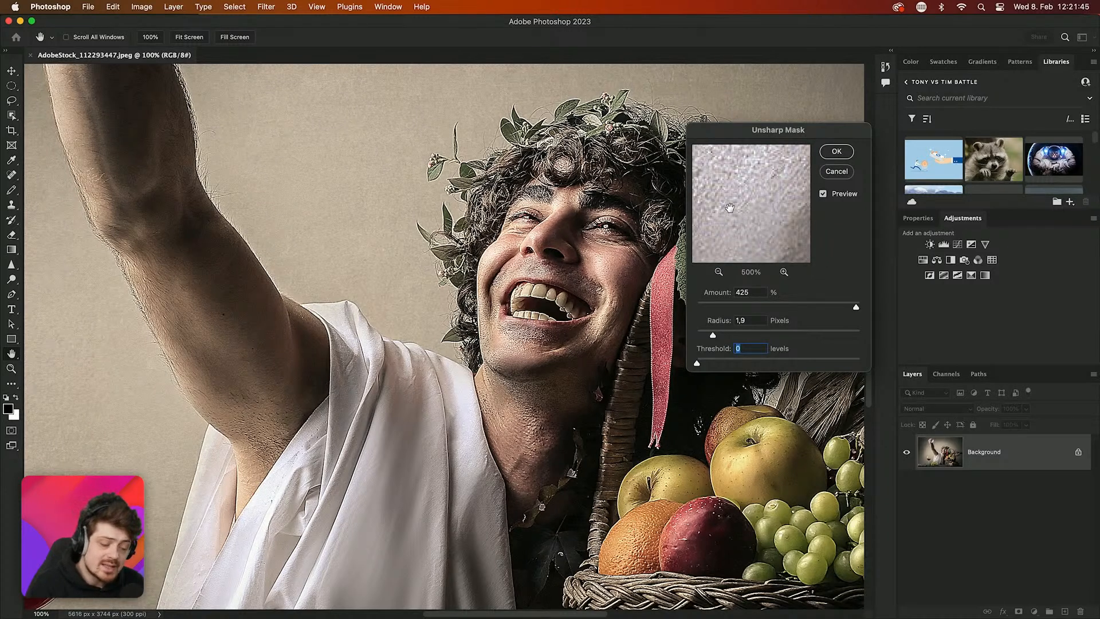
Raise the threshold to 48 levels and inspect the white garment, the hair and the neck skin in the filter preview
click(699, 365)
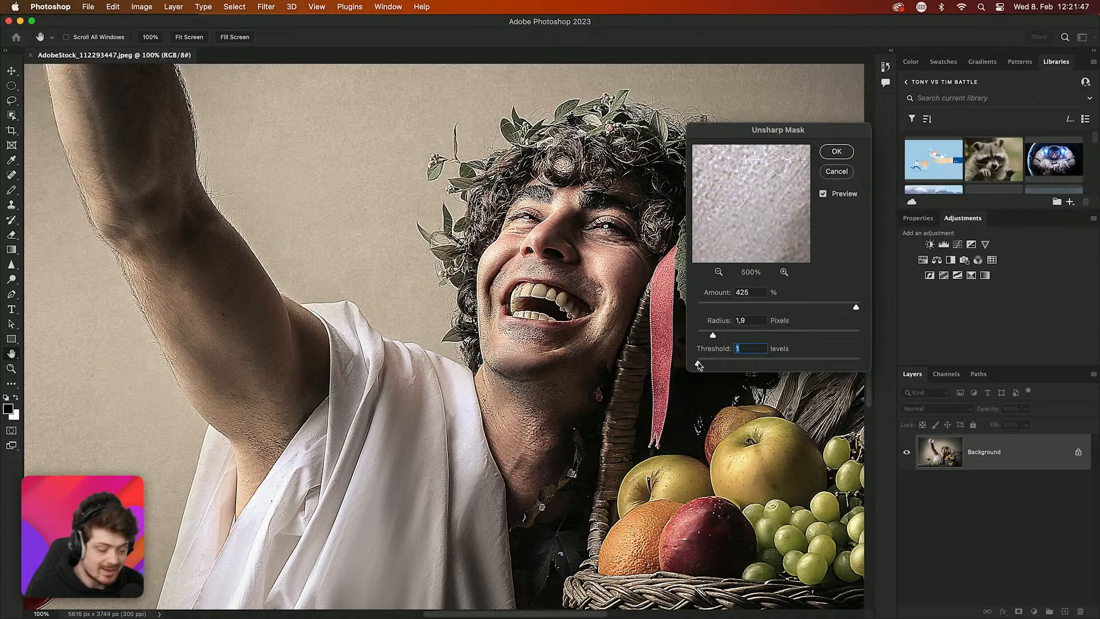
drag(699, 364, 741, 365)
drag(745, 219, 796, 284)
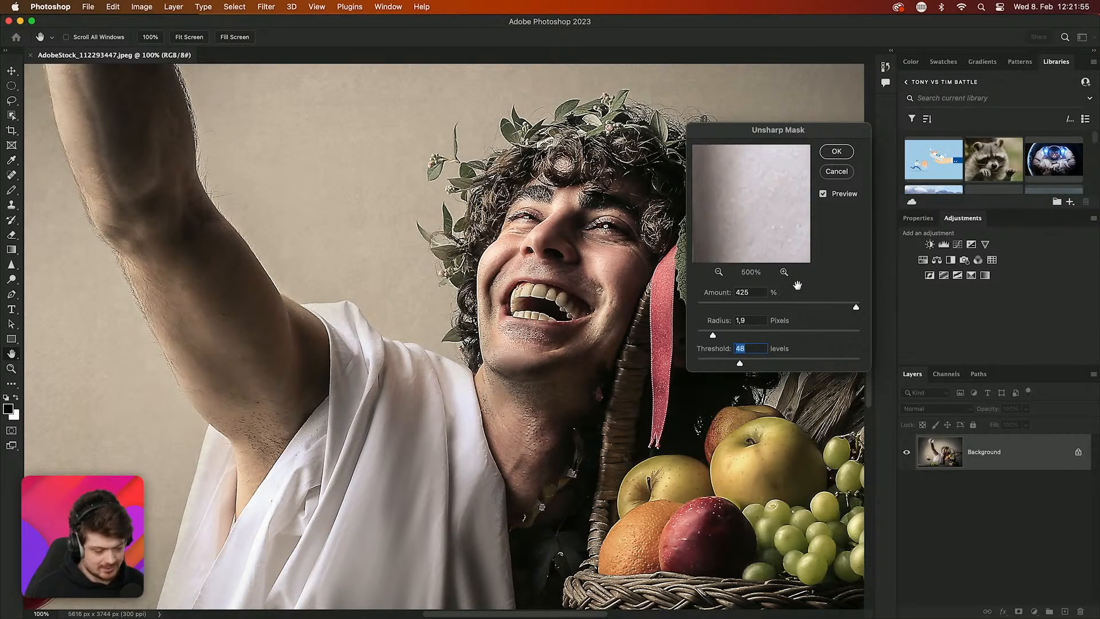
click(759, 217)
drag(759, 218, 713, 154)
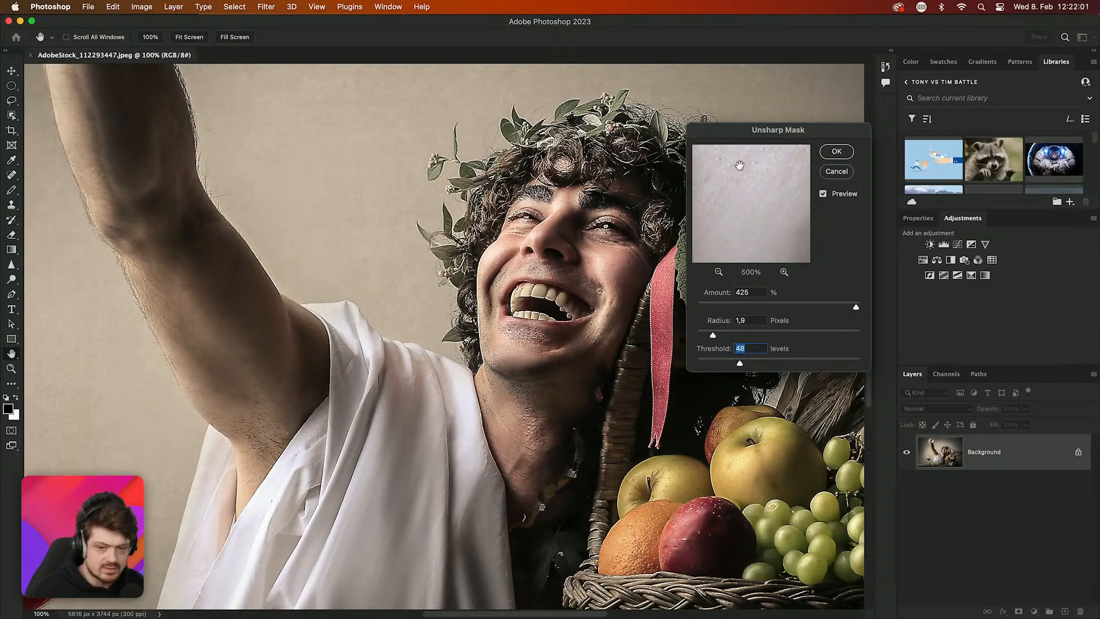
drag(738, 172, 679, 288)
click(485, 207)
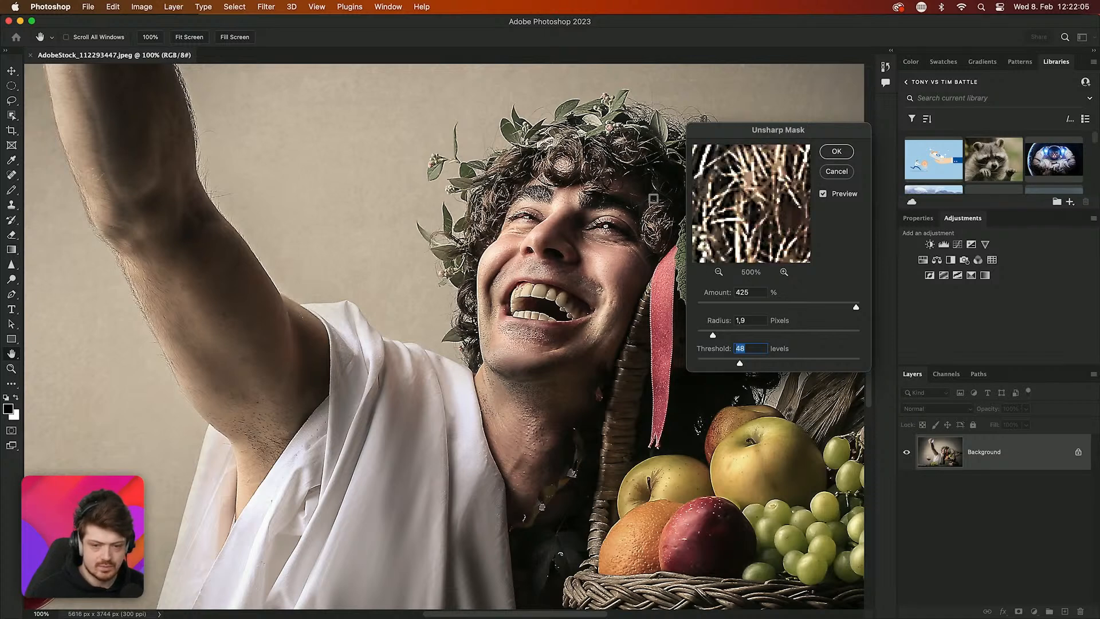
click(742, 208)
click(742, 208)
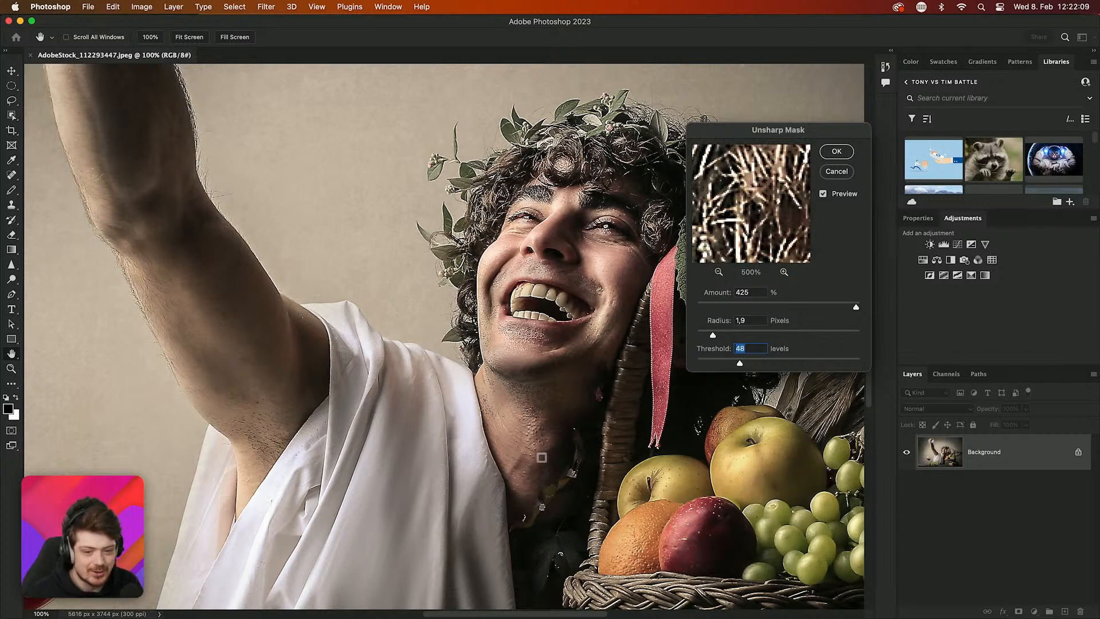
click(531, 419)
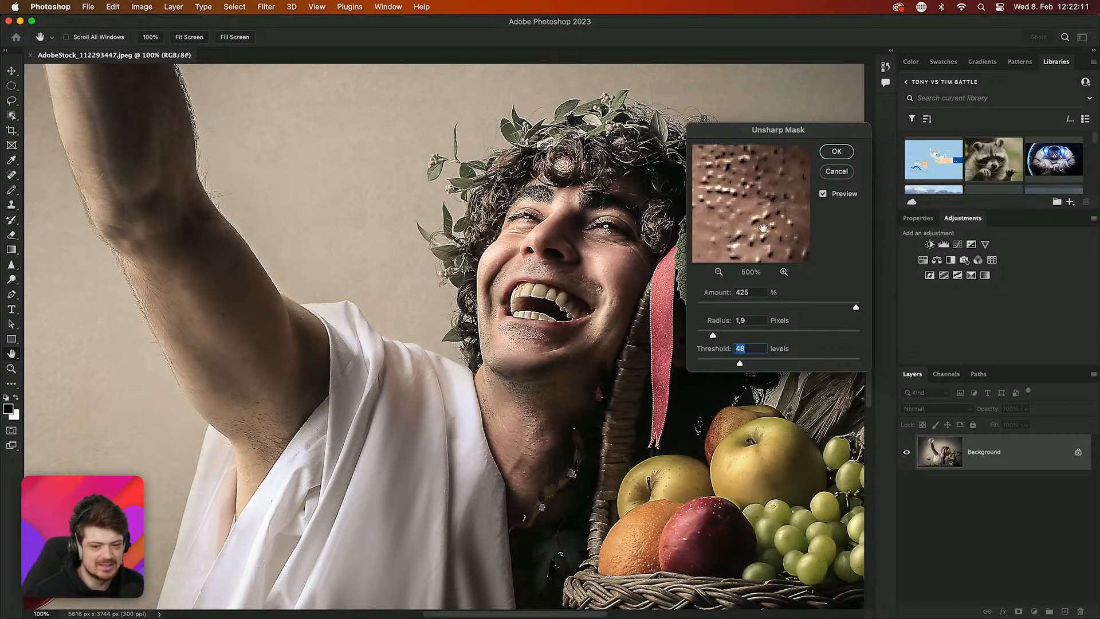
click(726, 210)
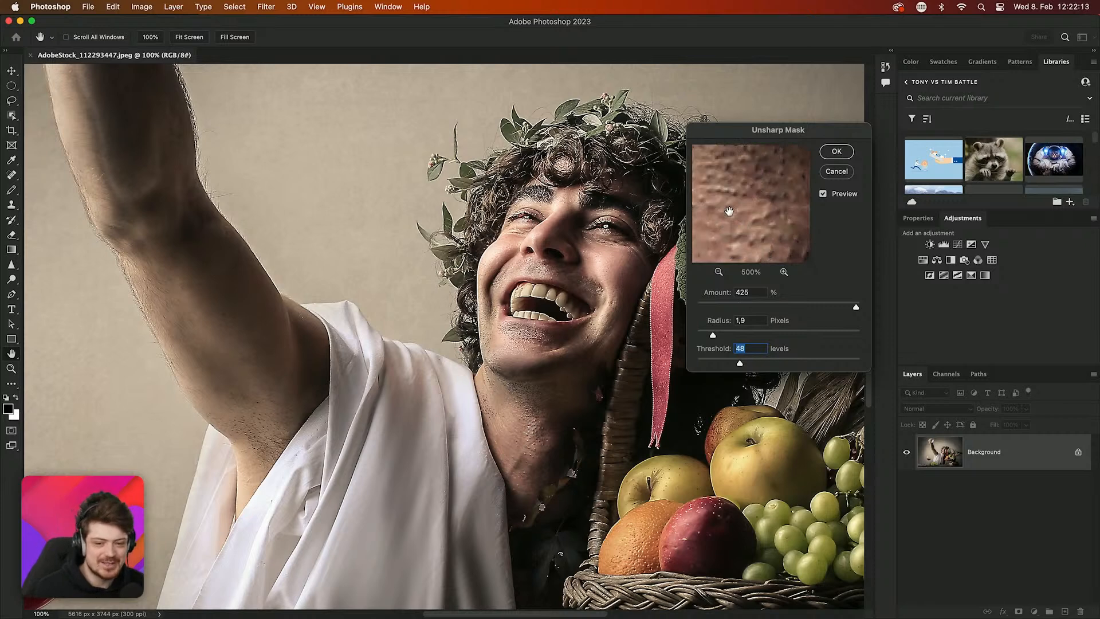
Raise the threshold to 147 levels and compare the image repeatedly with the preview off and on
drag(744, 362, 827, 364)
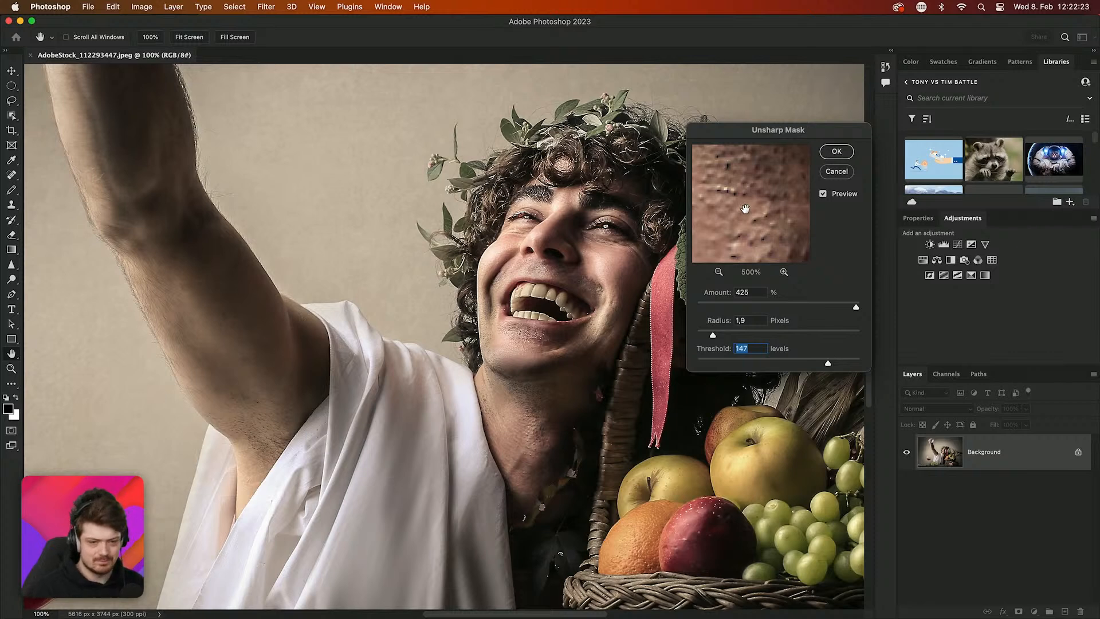
click(840, 195)
click(841, 196)
click(841, 196)
click(840, 196)
click(841, 196)
click(841, 195)
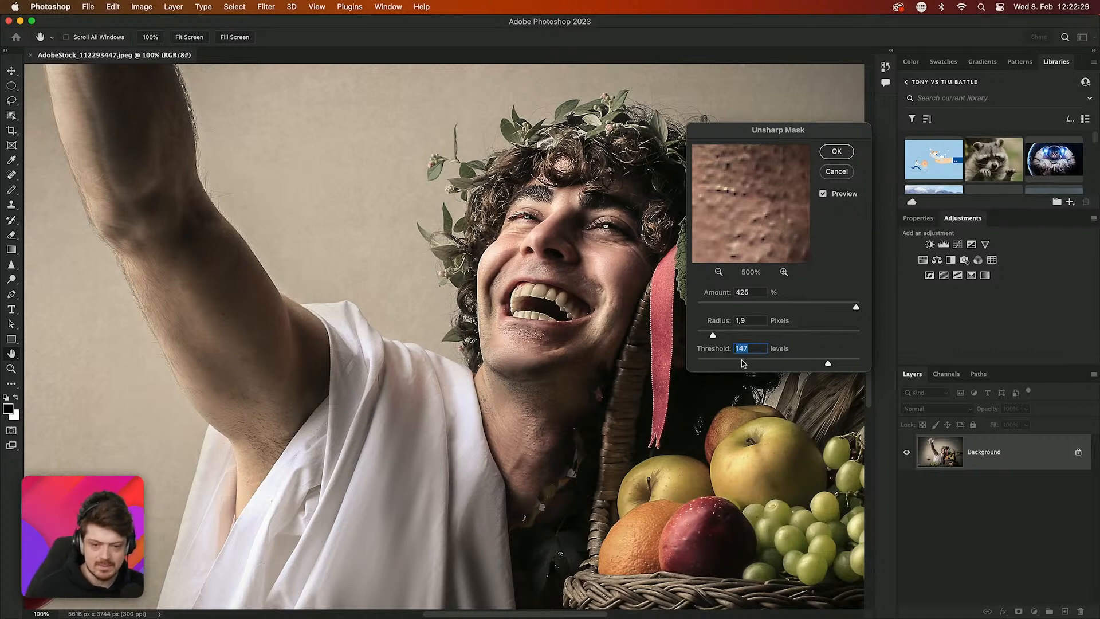
Set the threshold to 119 levels and reduce the sharpening amount to 75%
click(803, 363)
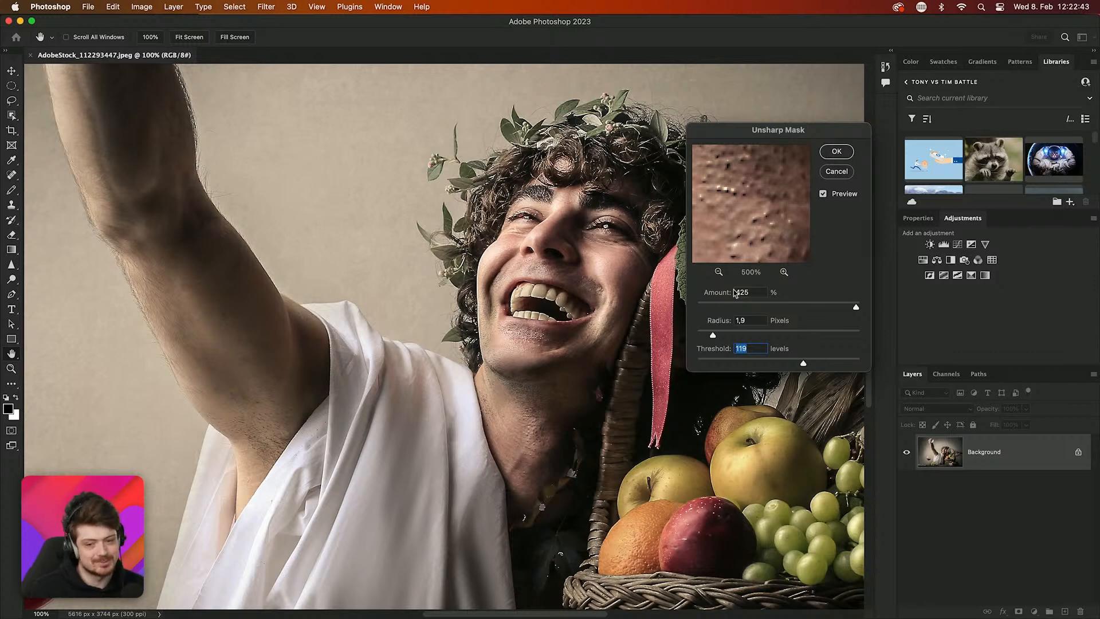
click(845, 307)
drag(845, 309, 763, 310)
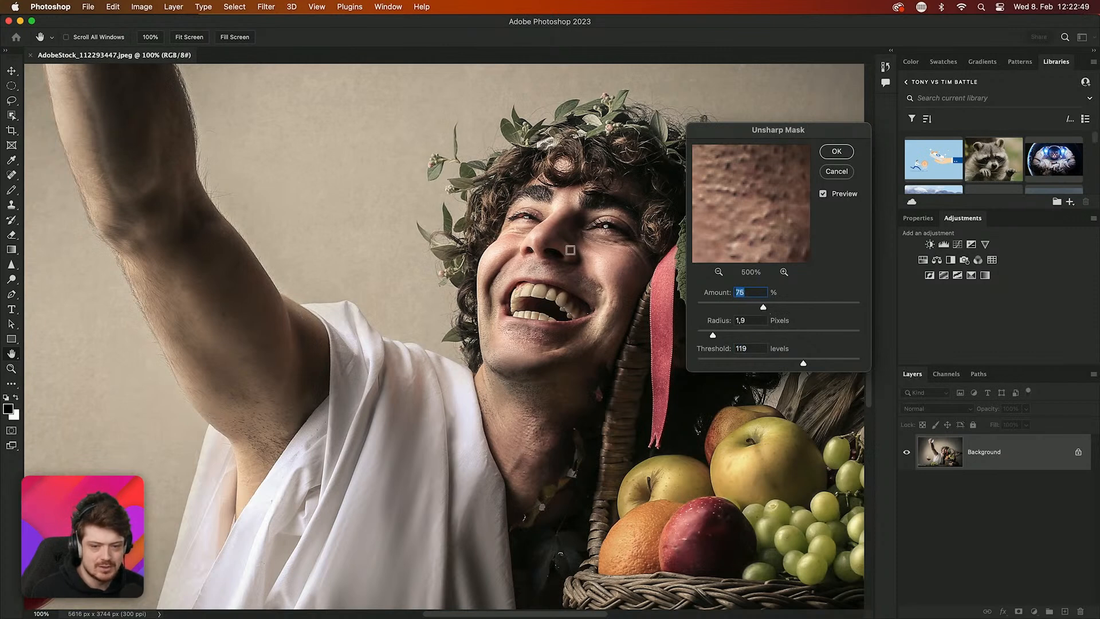
Preview the hair beside the face, try an amount of 1%, and raise it to 125%
click(493, 209)
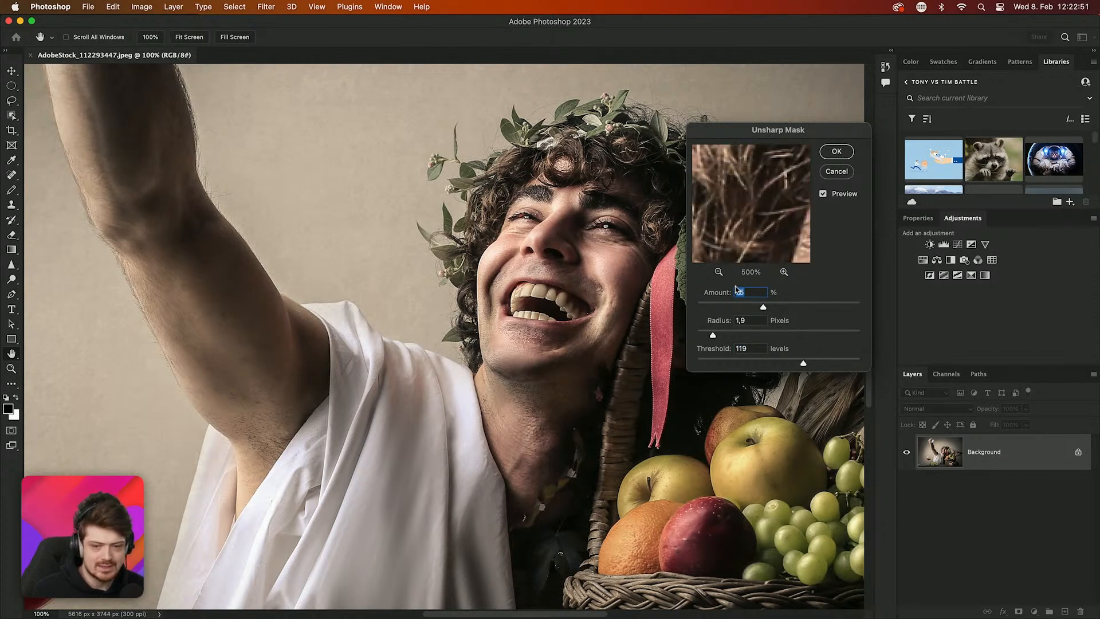
drag(781, 308, 698, 308)
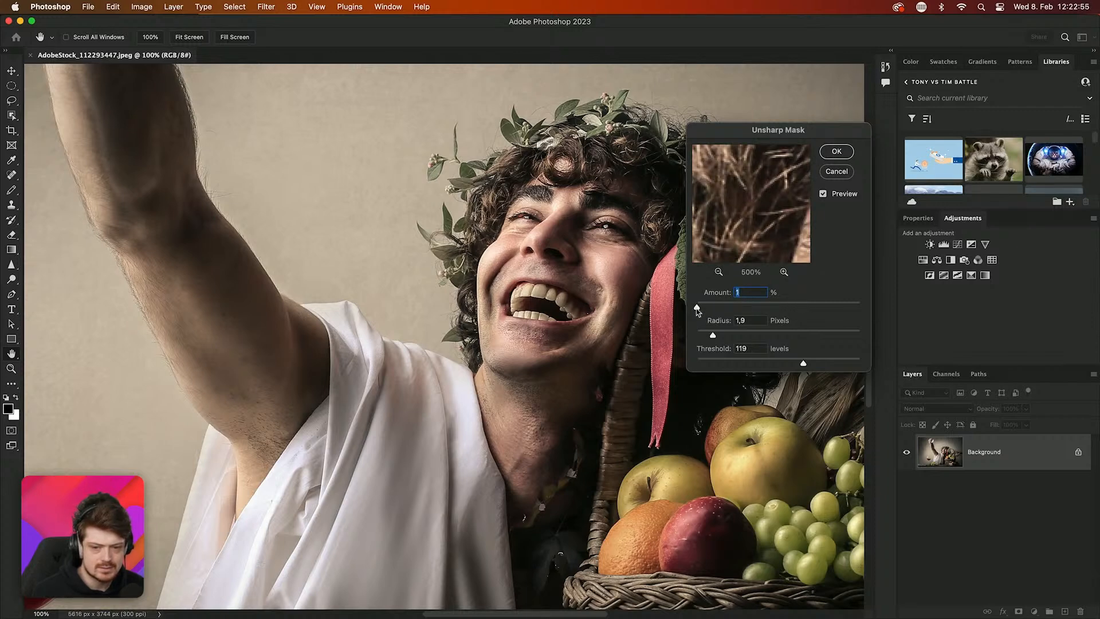
drag(727, 308, 796, 305)
drag(770, 185, 748, 217)
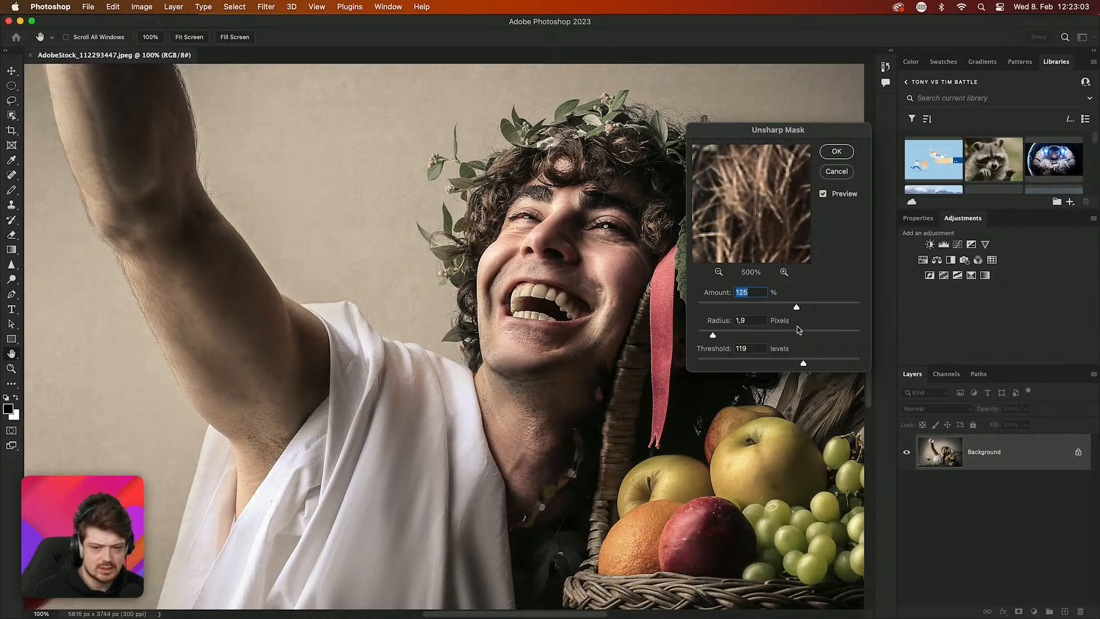
Reduce the threshold to 86 levels and compare the hair and mouth with the preview off and on
drag(804, 362, 775, 361)
click(831, 194)
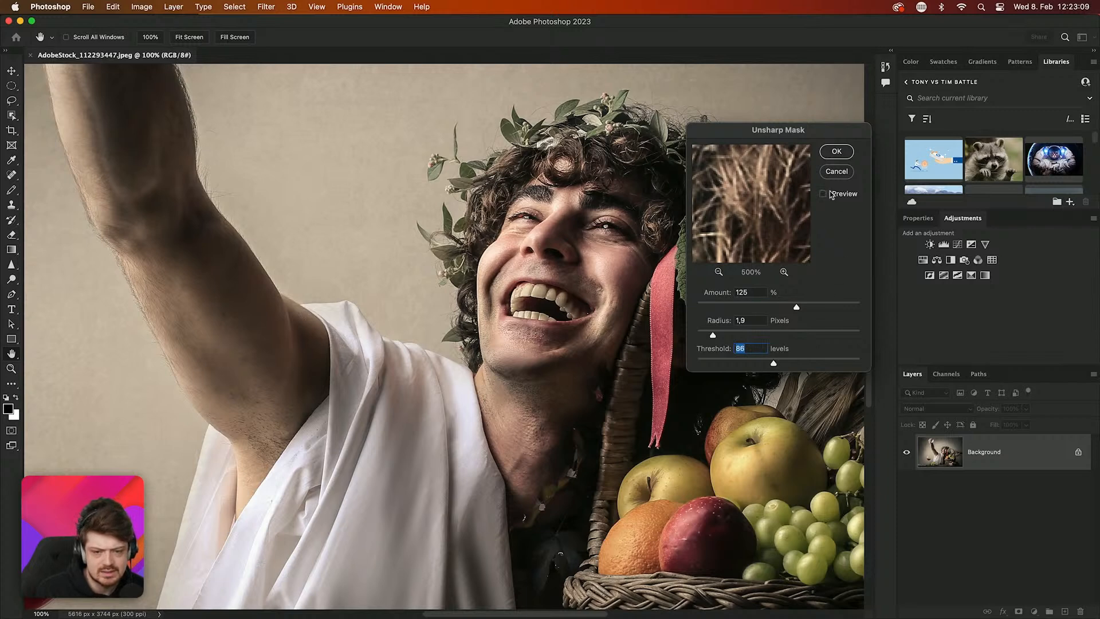
click(831, 194)
click(831, 194)
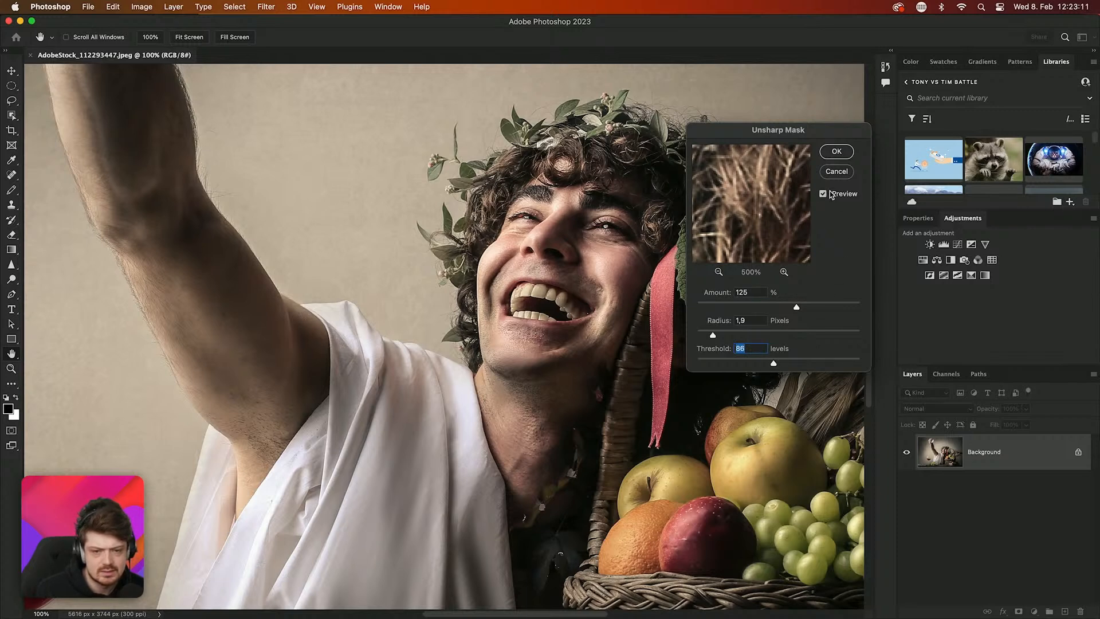
click(631, 157)
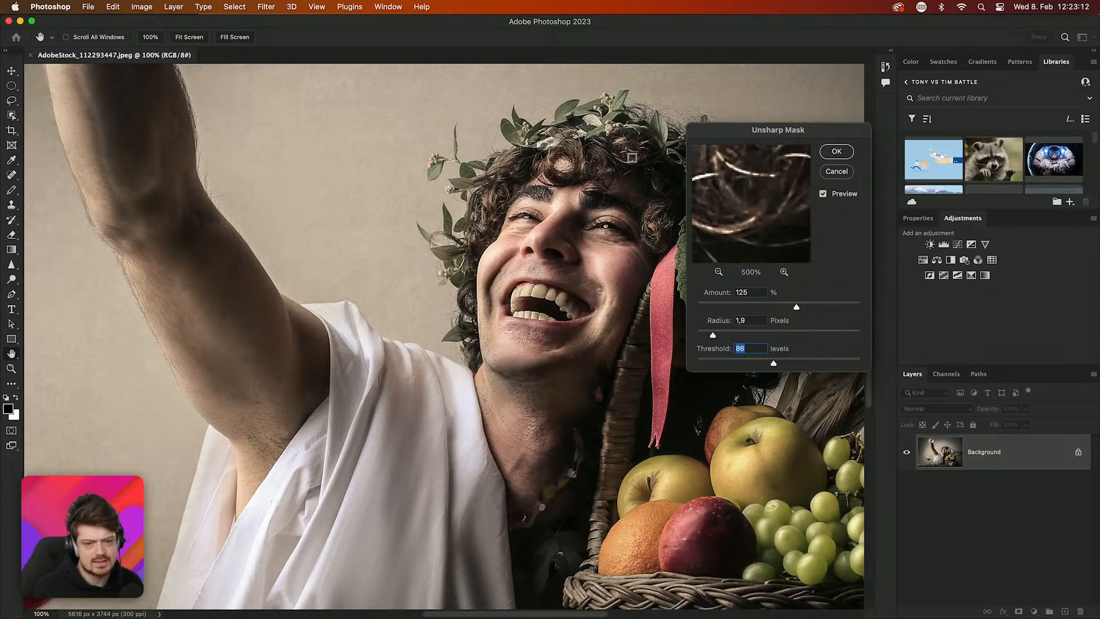
click(830, 194)
click(539, 280)
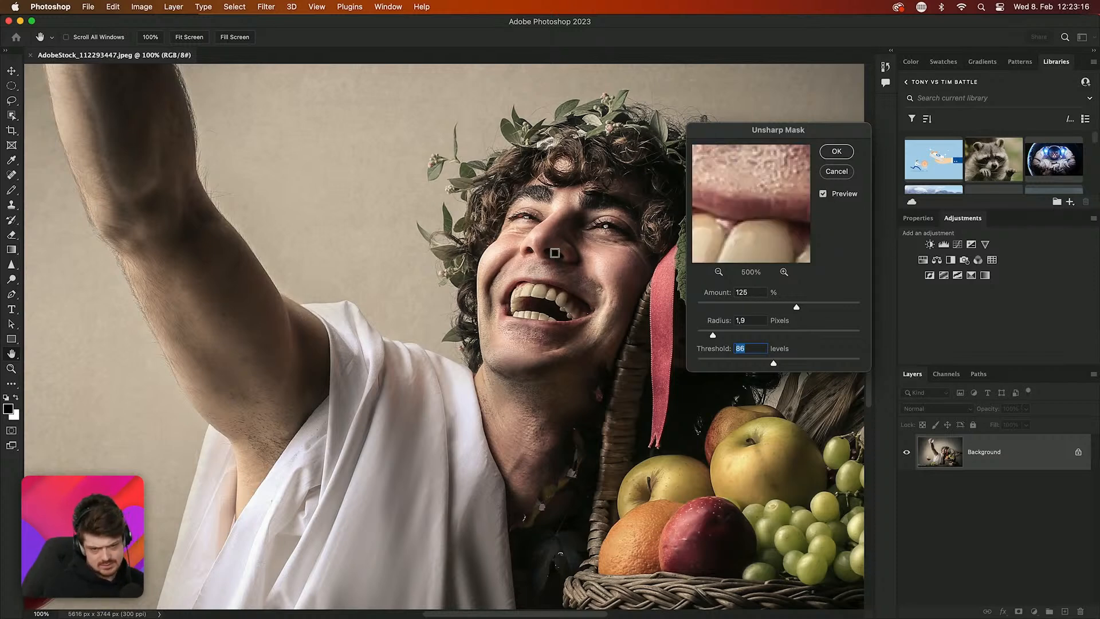
Lower the threshold to 55 levels while previewing the hair on top of the head, and apply the Unsharp Mask
click(596, 175)
click(617, 161)
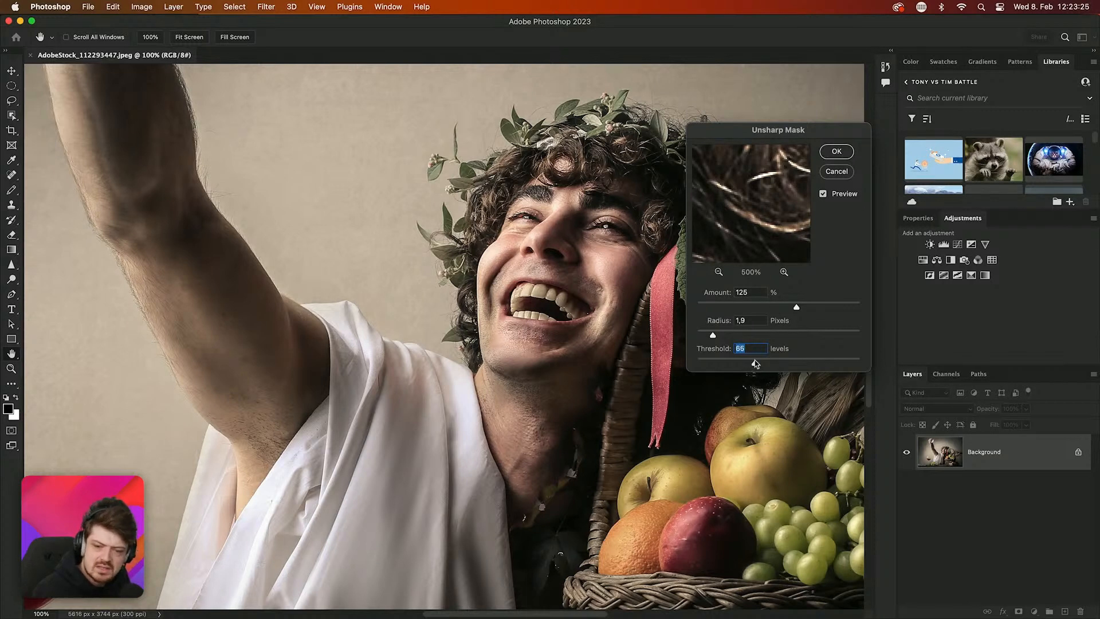
drag(755, 363, 746, 364)
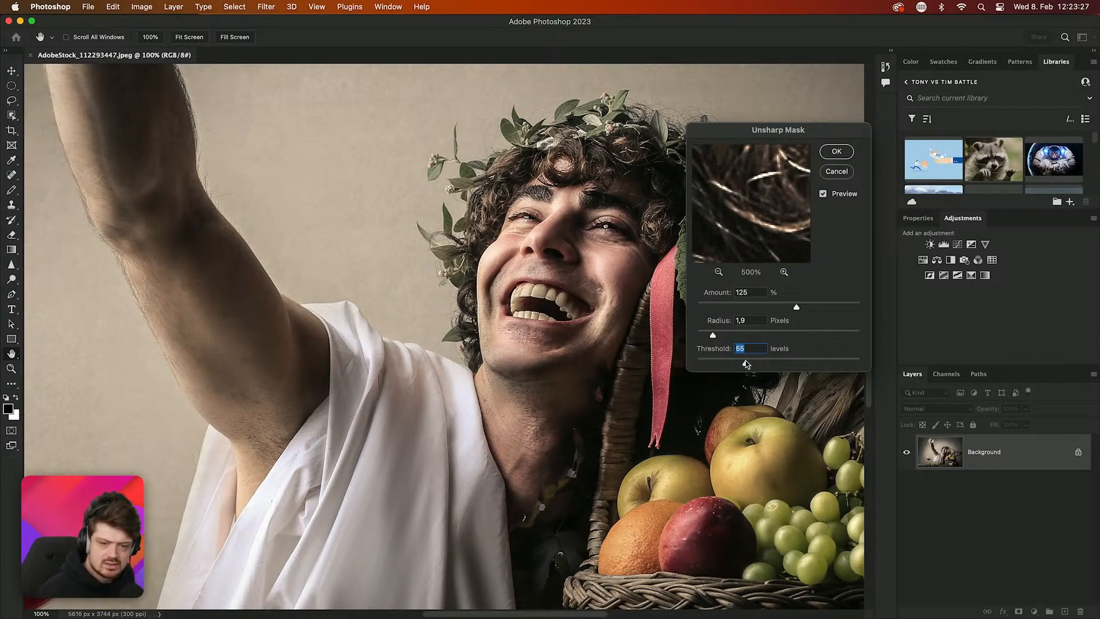
click(836, 150)
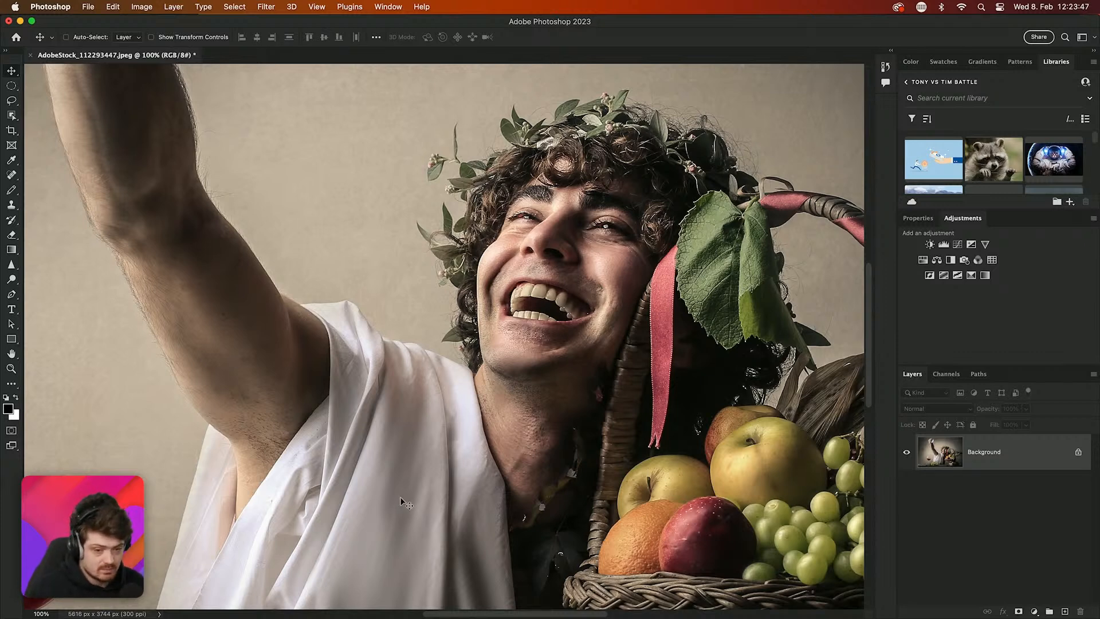
Examine the sharpened face, teeth and neck skin up close, and return to a view of the man and fruit basket
scroll(399, 497, up, 5)
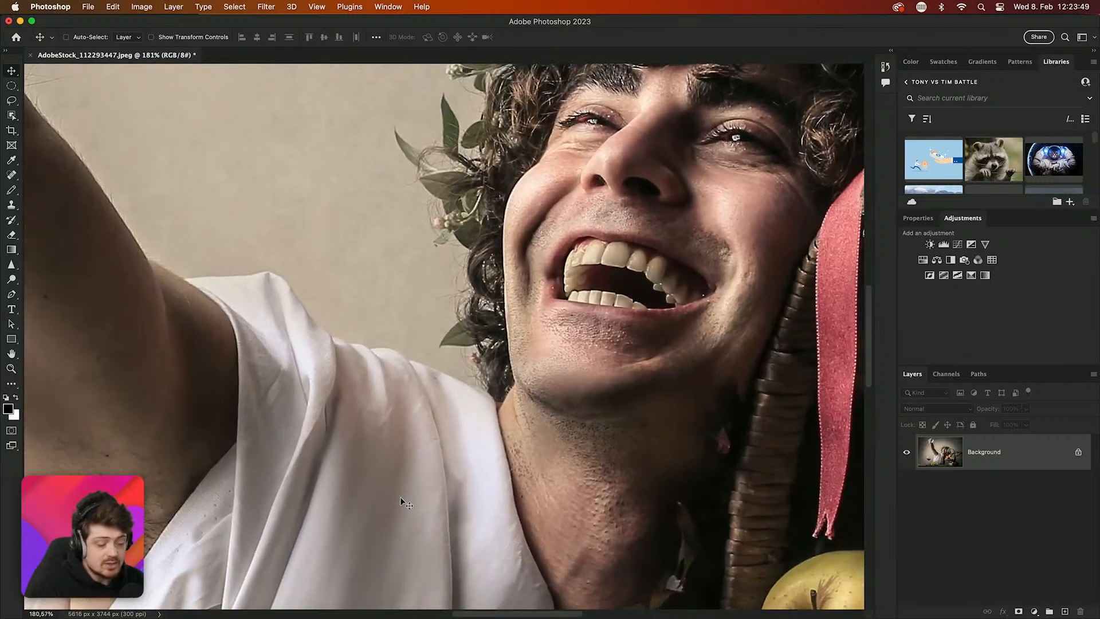
scroll(584, 414, up, 5)
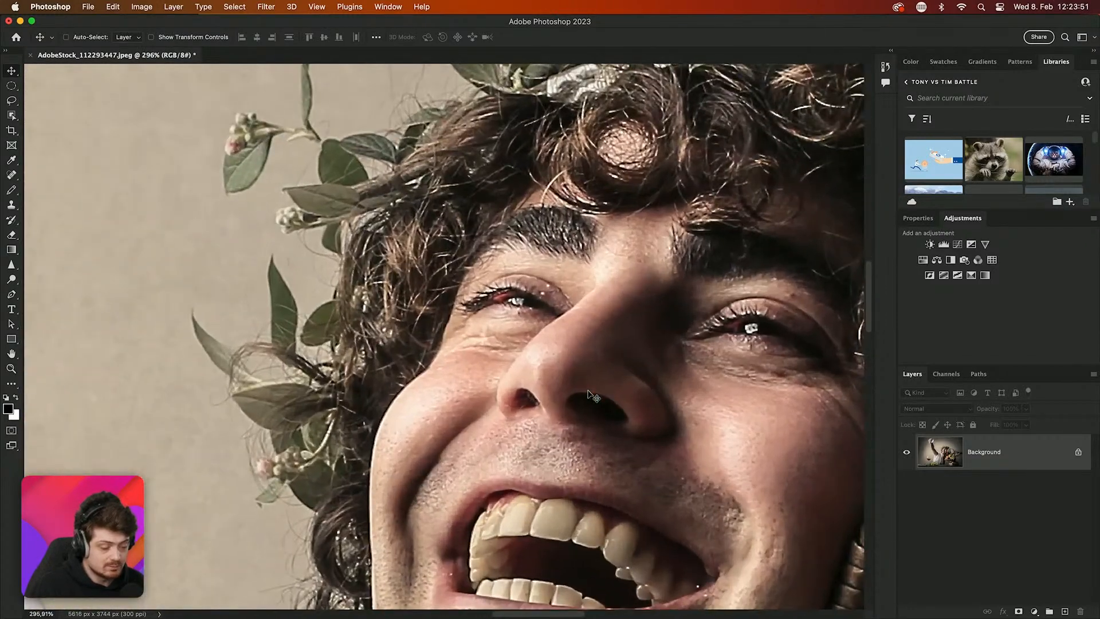
scroll(427, 444, down, 8)
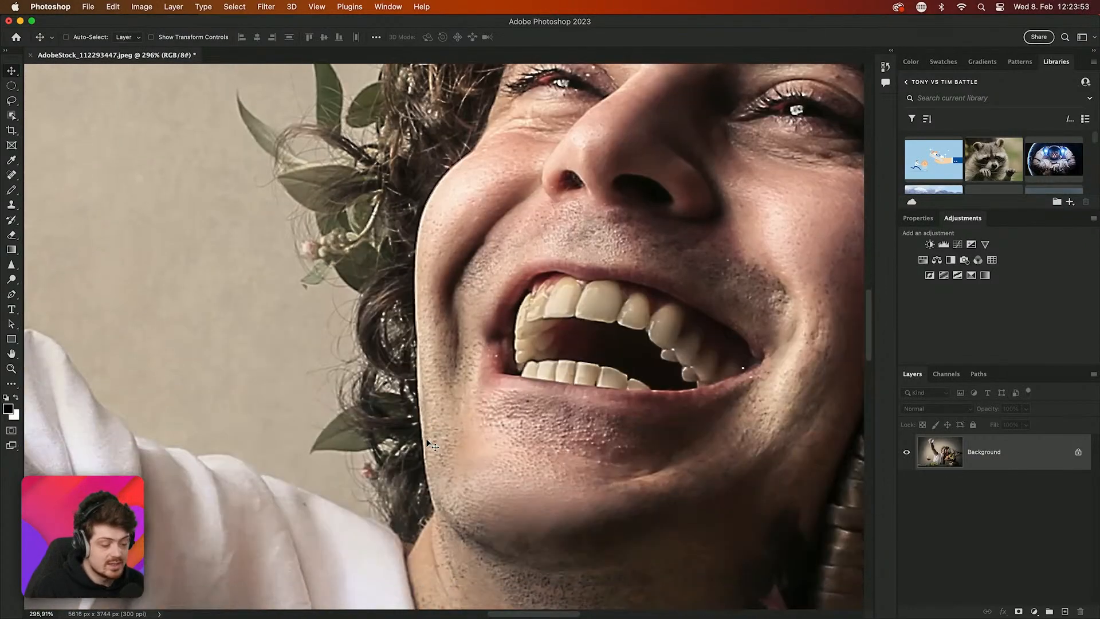
scroll(429, 443, down, 6)
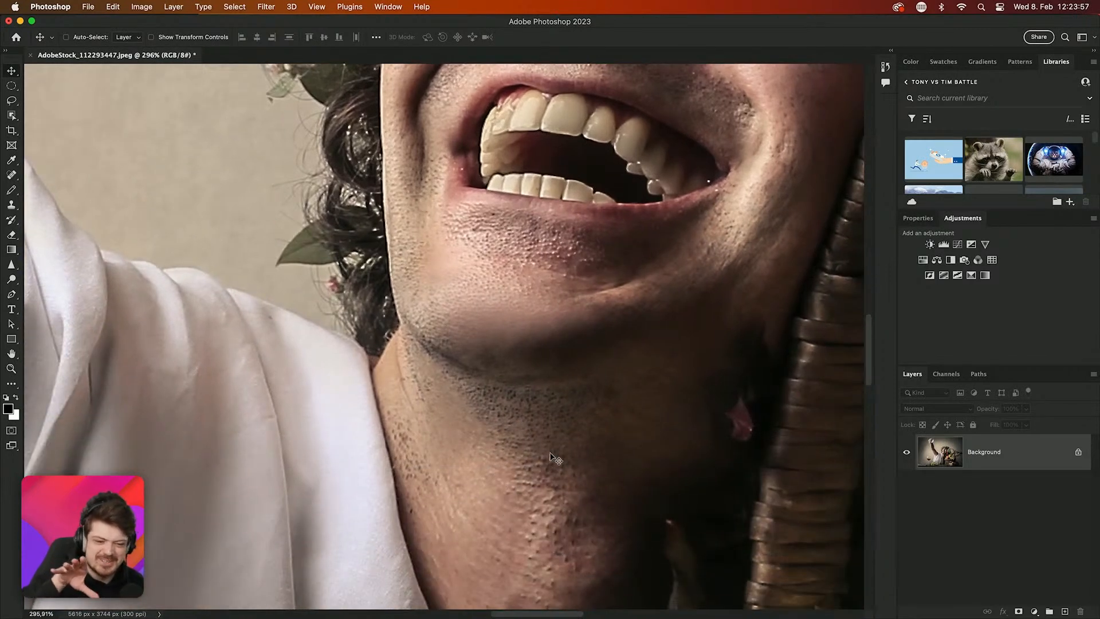
scroll(549, 456, down, 6)
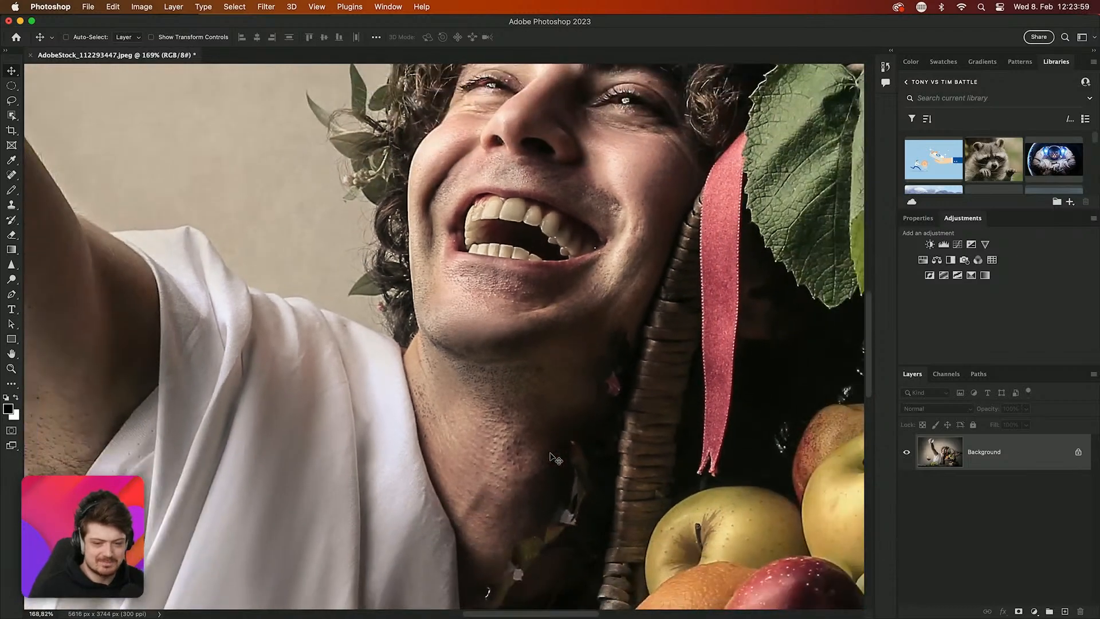
scroll(550, 456, down, 3)
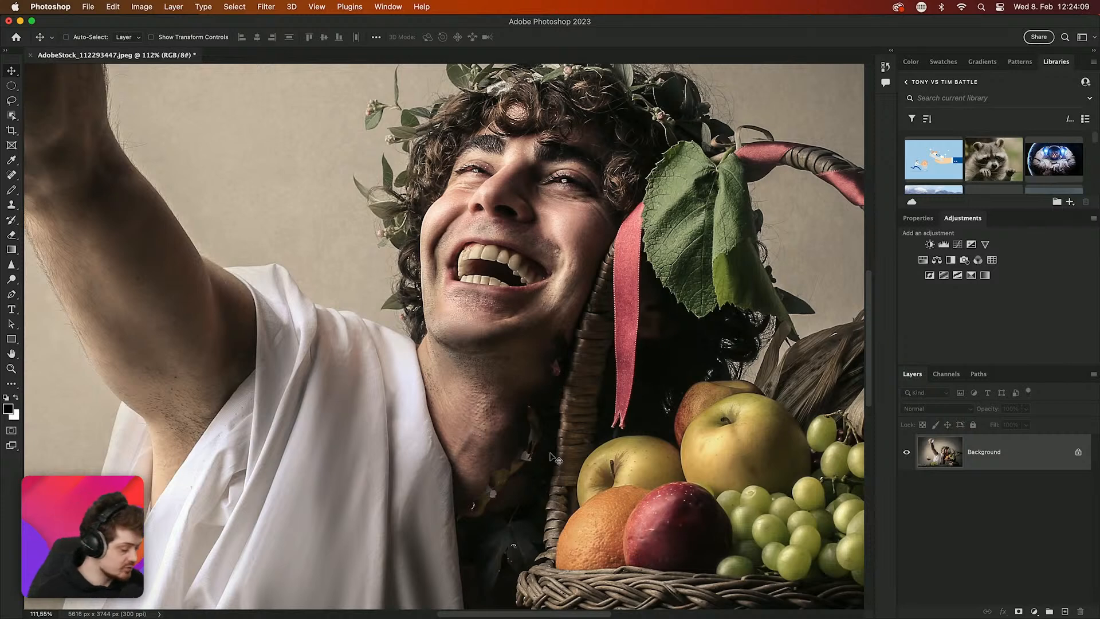
Undo the applied sharpening and reopen the Unsharp Mask filter with the last used settings
key(super)
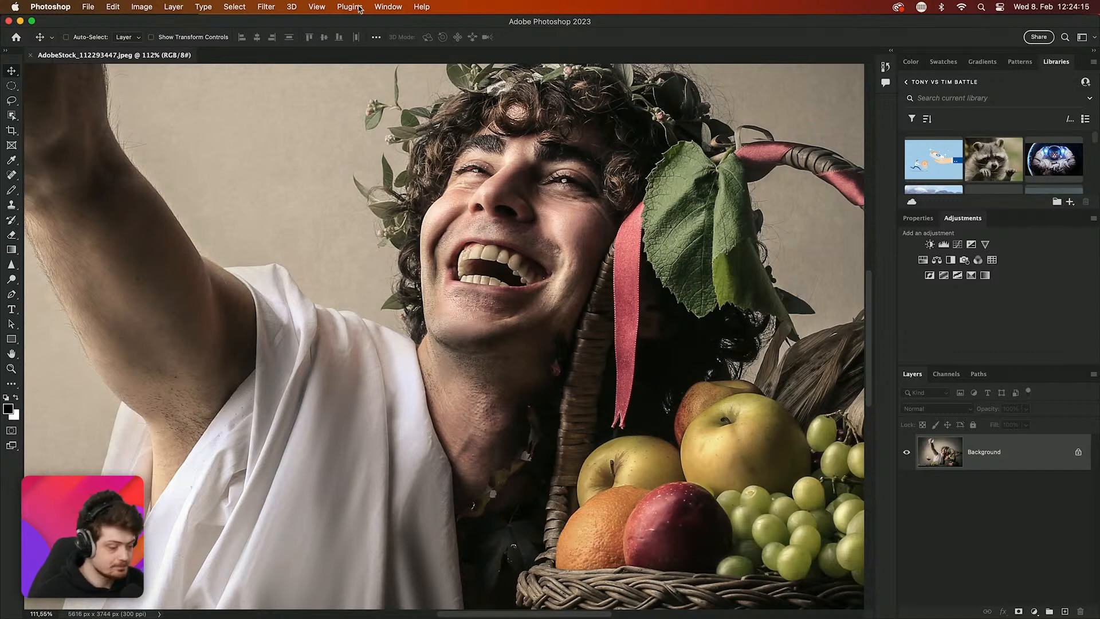
click(291, 6)
mouse_move(273, 7)
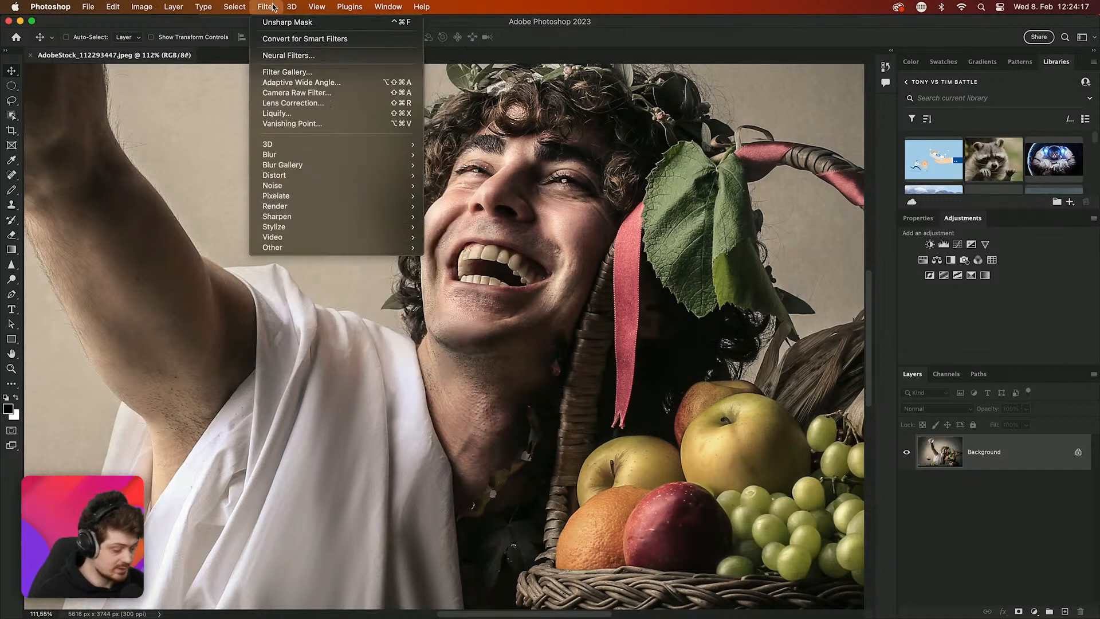
click(275, 23)
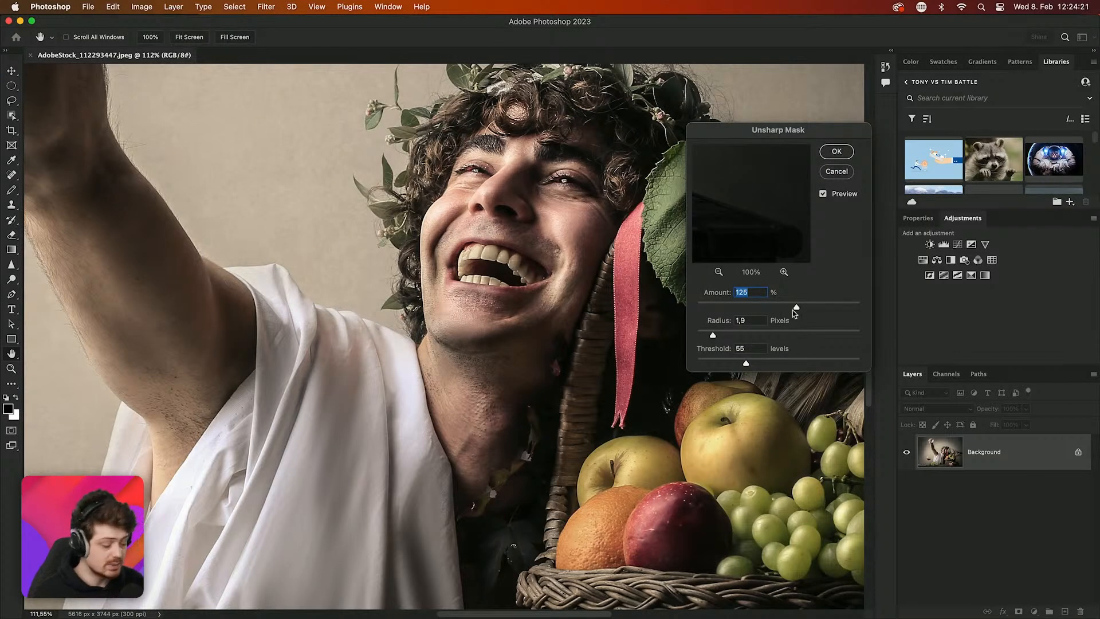
click(264, 6)
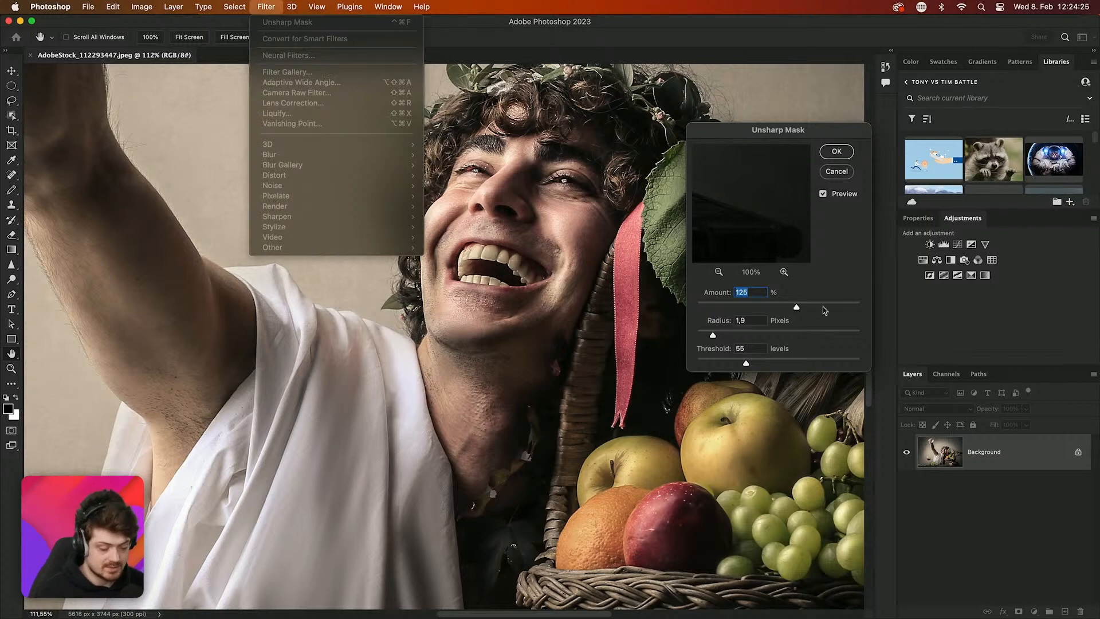
click(827, 266)
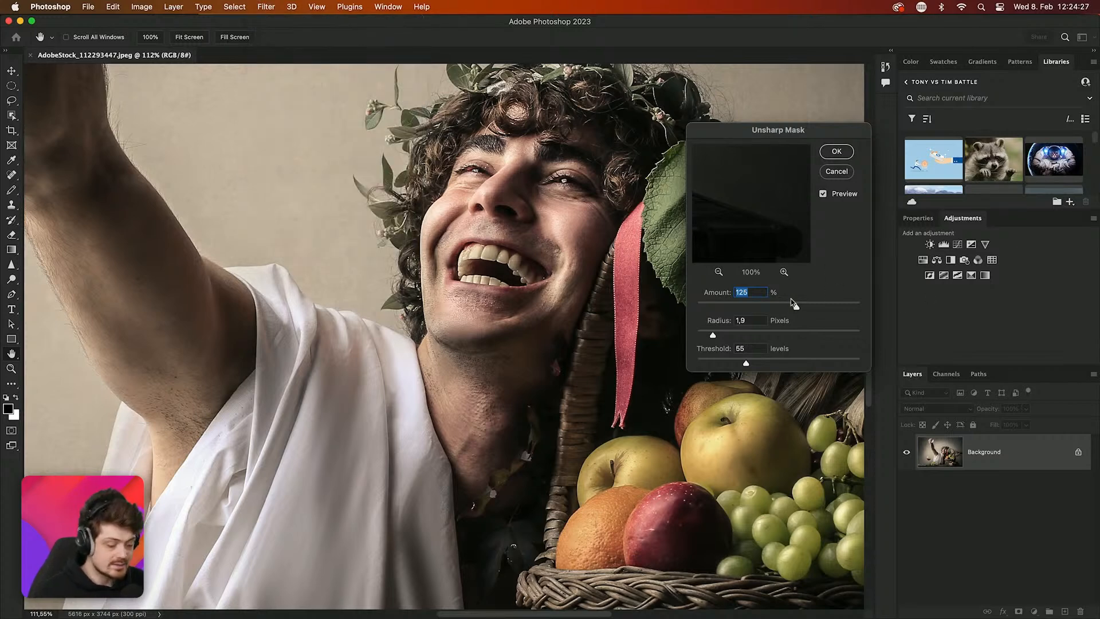
Raise the Unsharp Mask amount to 258% and magnify the raised arm's edge to 400% in the filter preview
drag(800, 308, 839, 307)
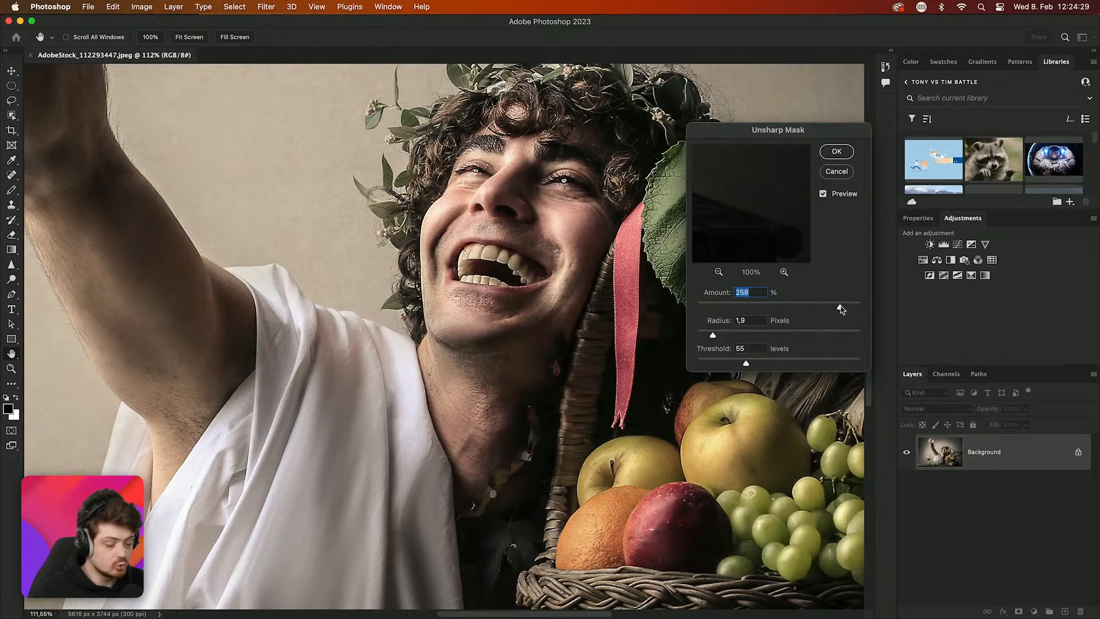
click(173, 207)
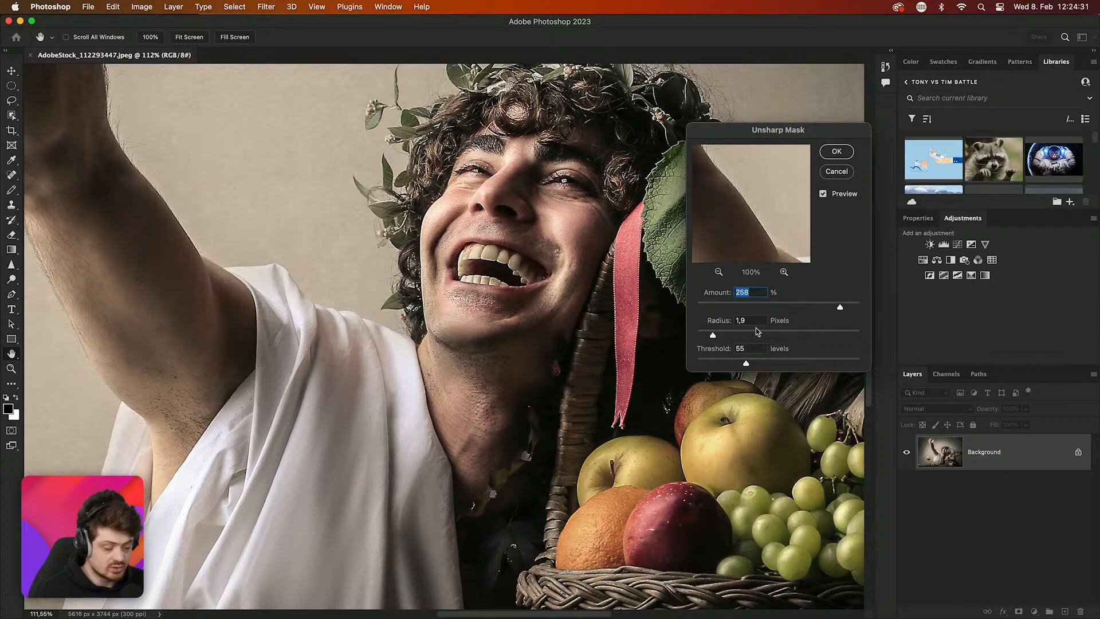
click(784, 272)
click(785, 272)
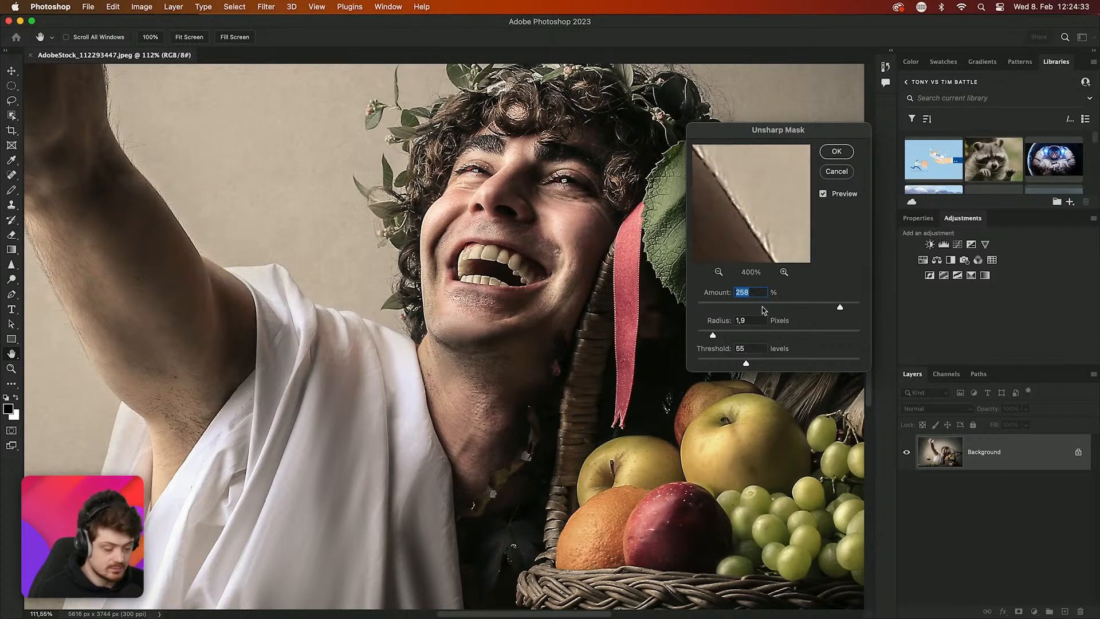
Try radii of 6.0 and 7.2 pixels on the arm's edge, lower the amount to 123%, and cancel the filter
drag(712, 335, 745, 337)
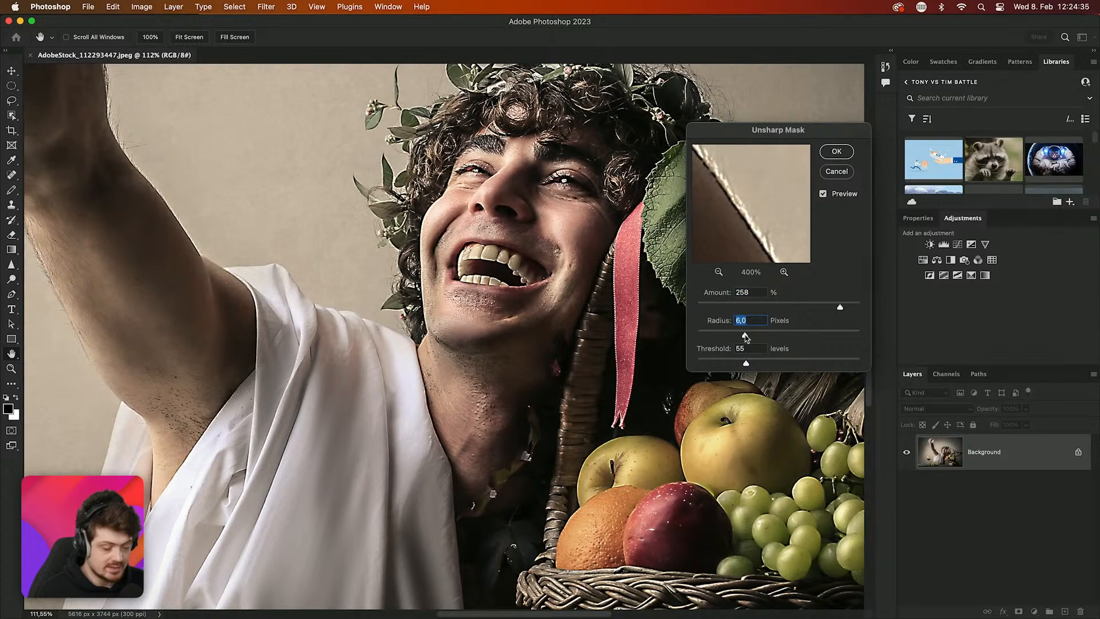
drag(748, 228, 757, 220)
click(757, 221)
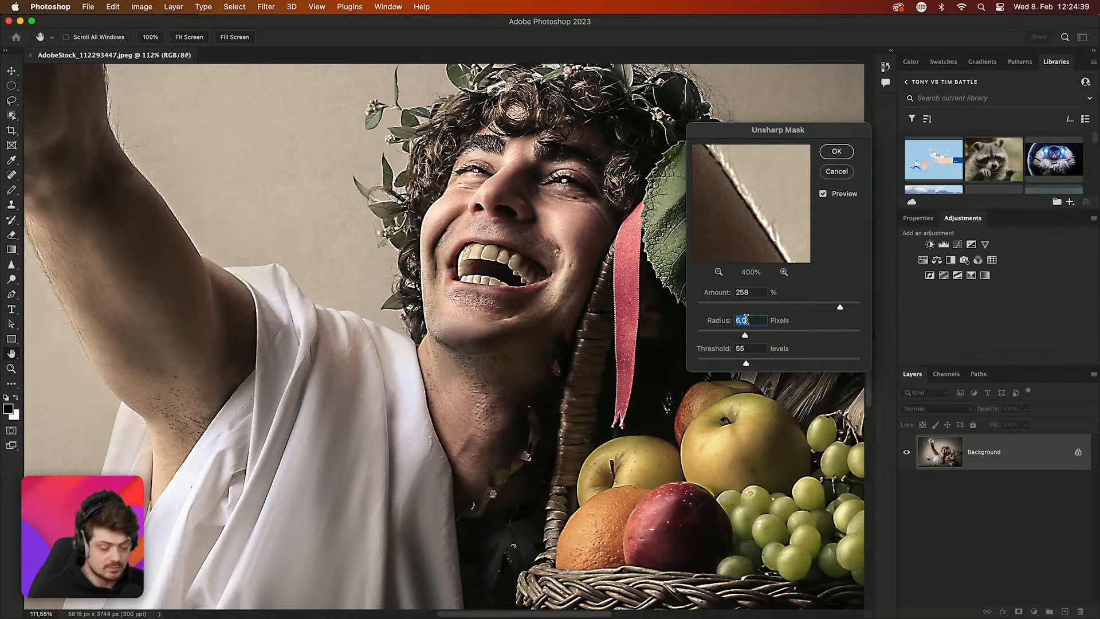
mouse_move(745, 335)
mouse_down()
mouse_move(785, 335)
mouse_move(750, 335)
mouse_up()
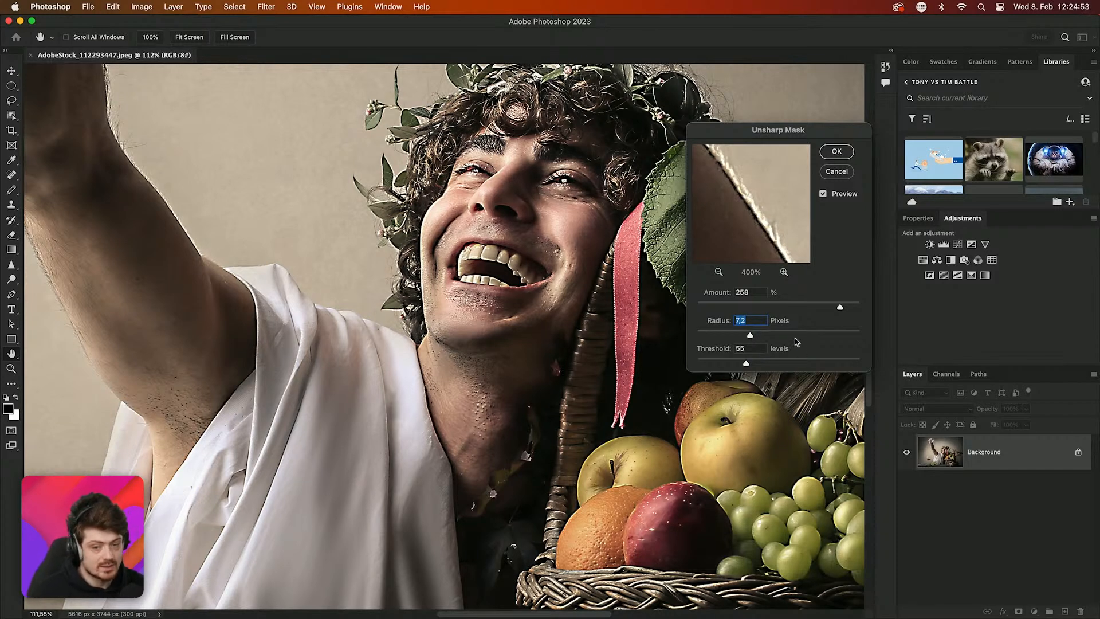
drag(813, 308, 796, 309)
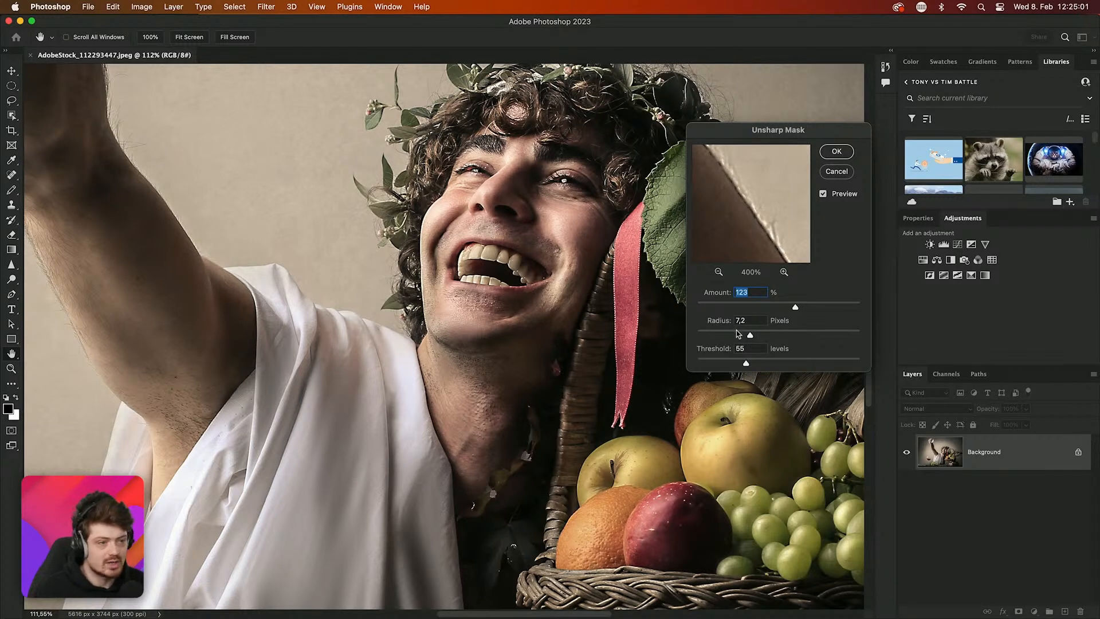
click(837, 172)
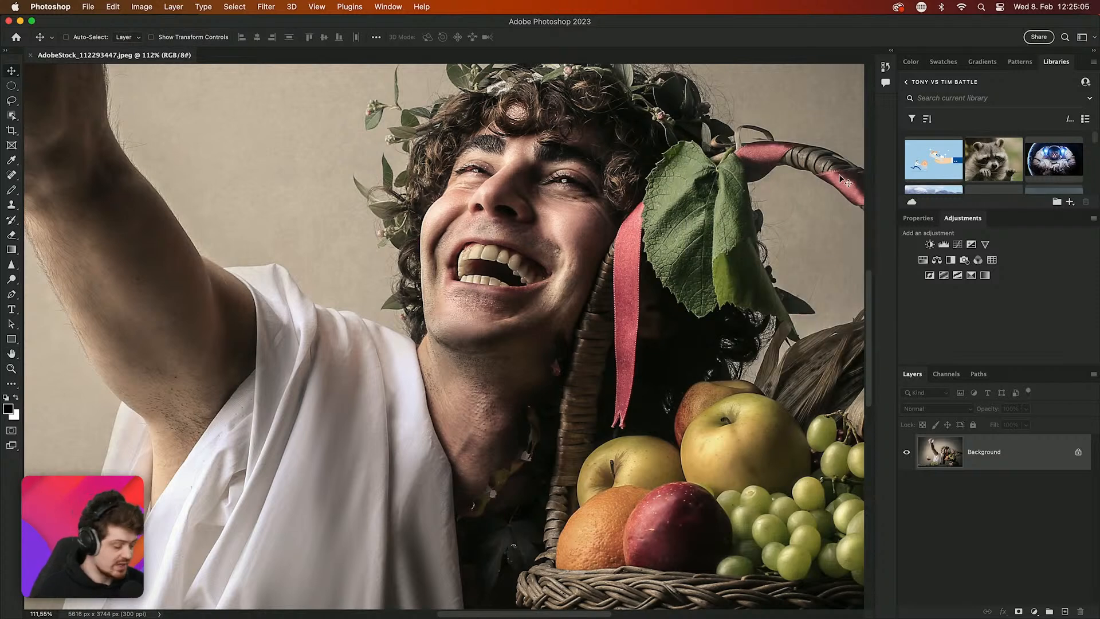
Duplicate the Background layer and open the Unsharp Mask filter on the copy
key(super)
key(super+j)
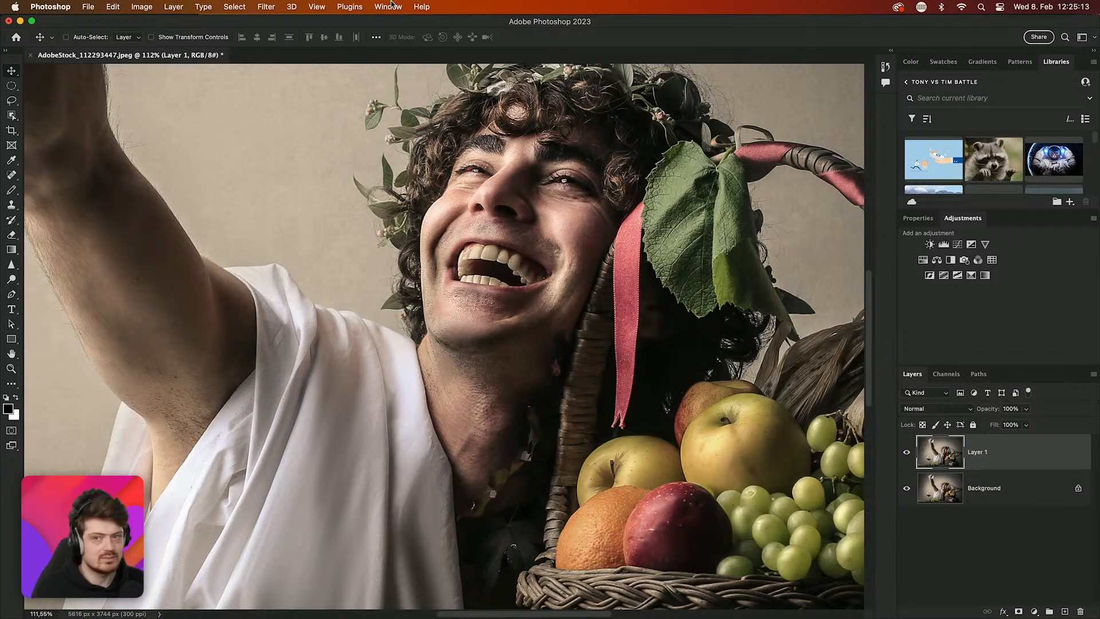
click(266, 6)
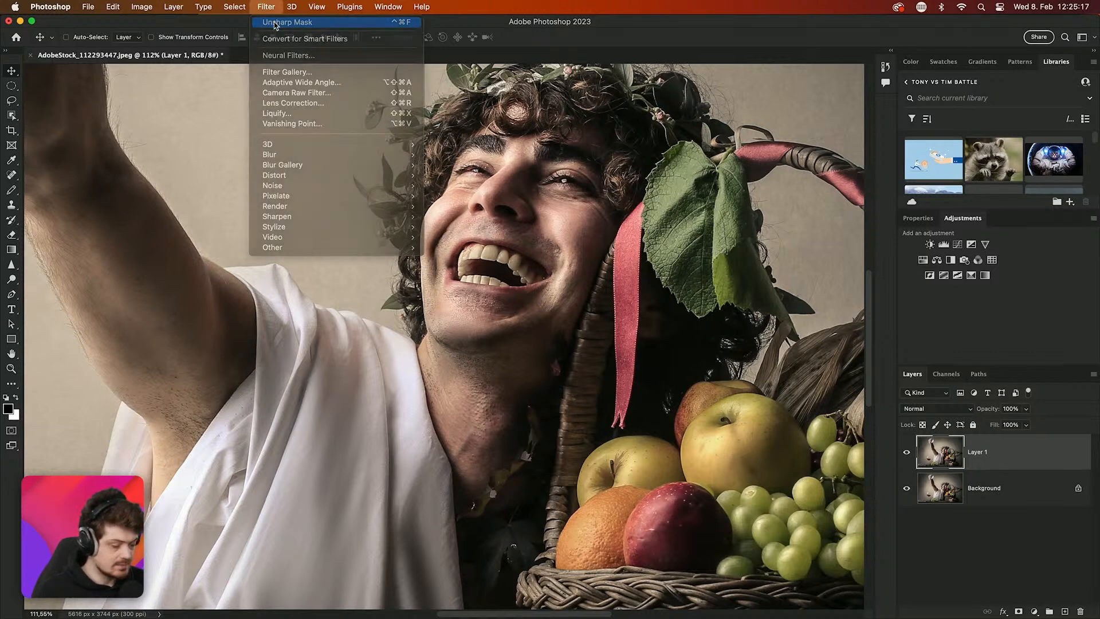
click(277, 23)
Apply Unsharp Mask to the duplicate layer with amount 177%, radius 10.9 pixels and threshold 43 levels
click(740, 334)
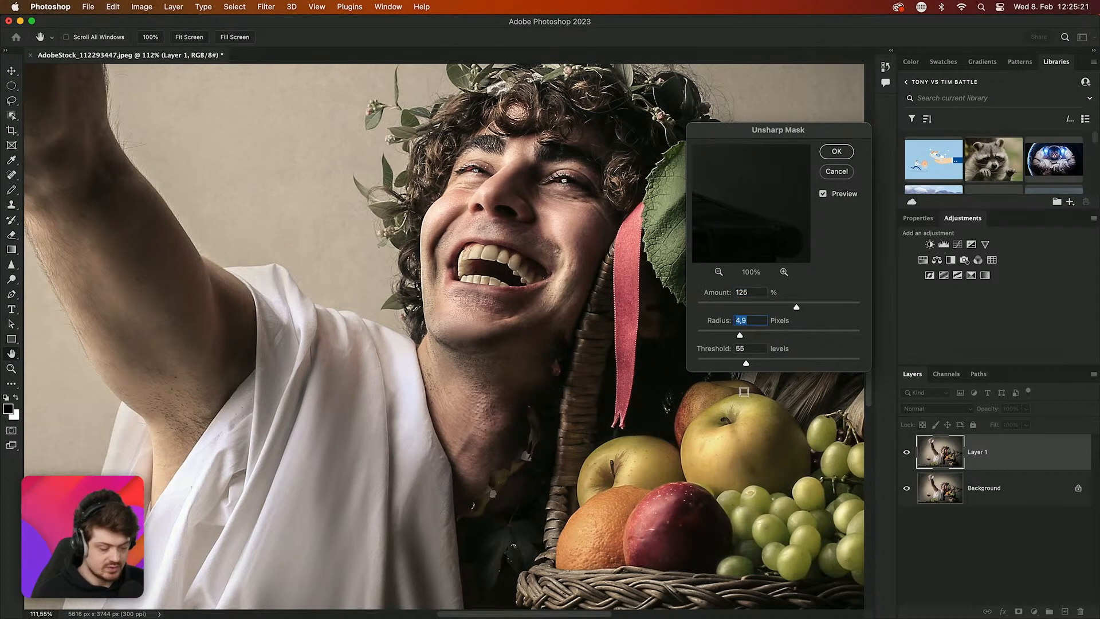
click(736, 364)
drag(810, 306, 819, 307)
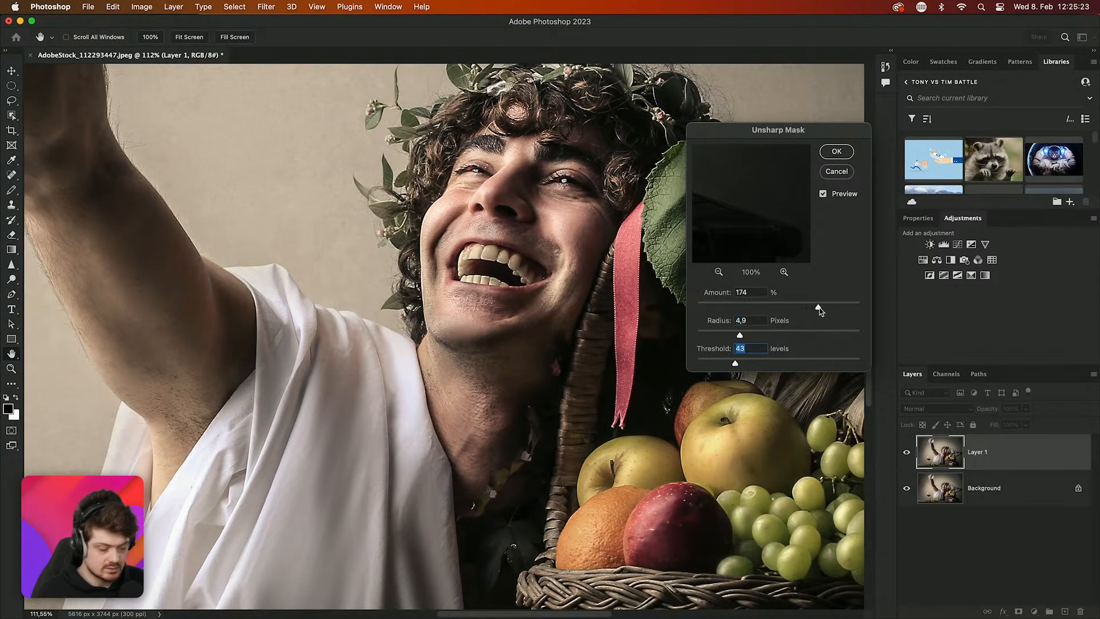
click(190, 217)
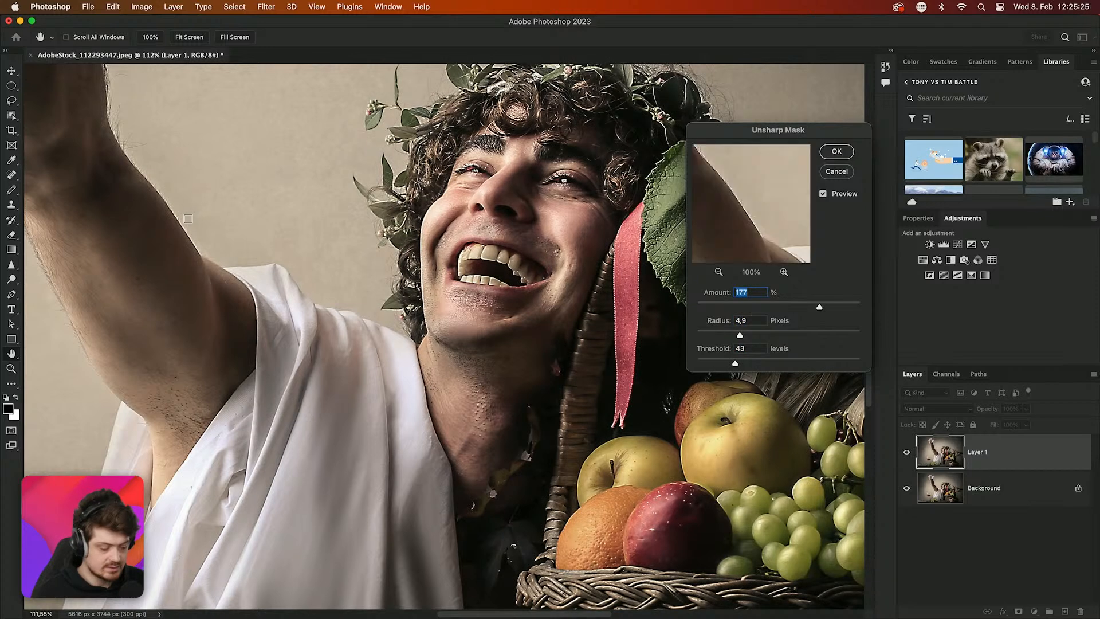
drag(756, 335, 762, 333)
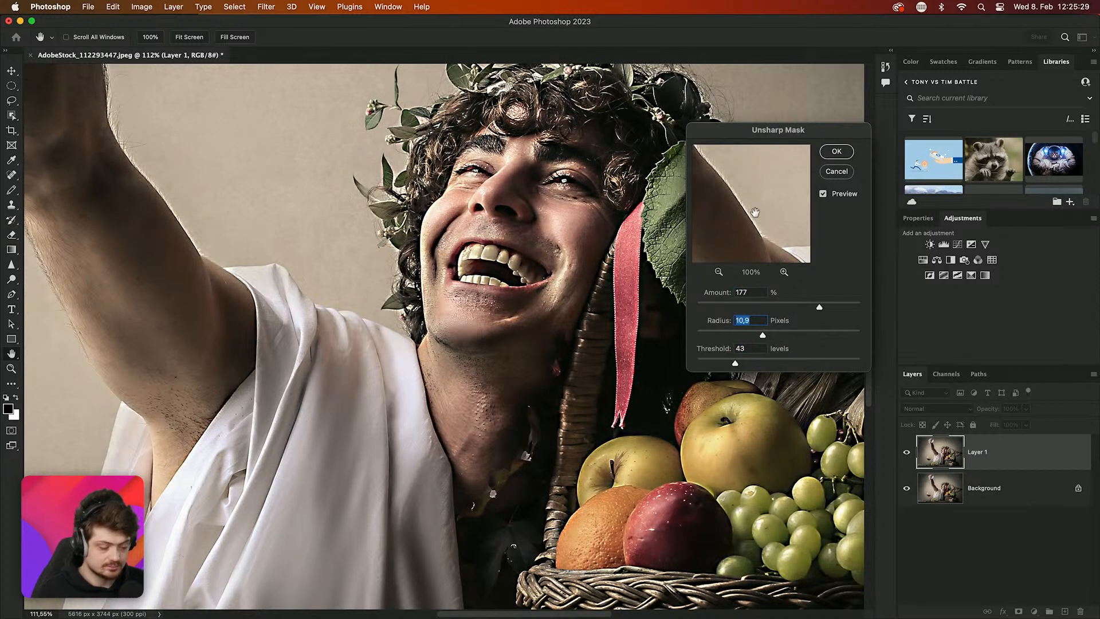
click(836, 151)
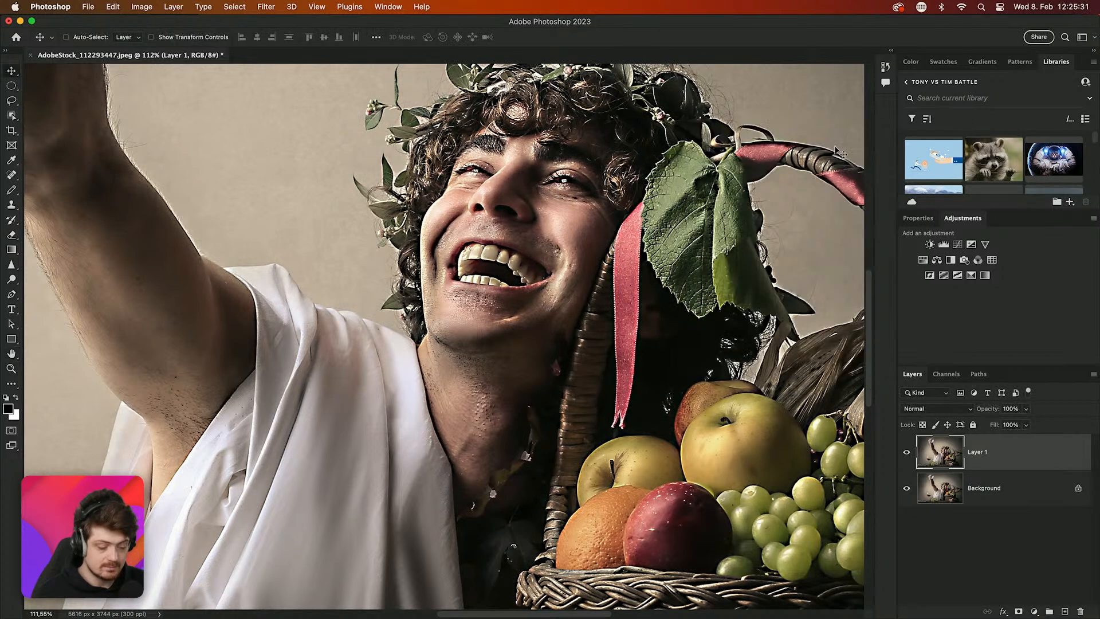
right_click(1022, 454)
click(897, 37)
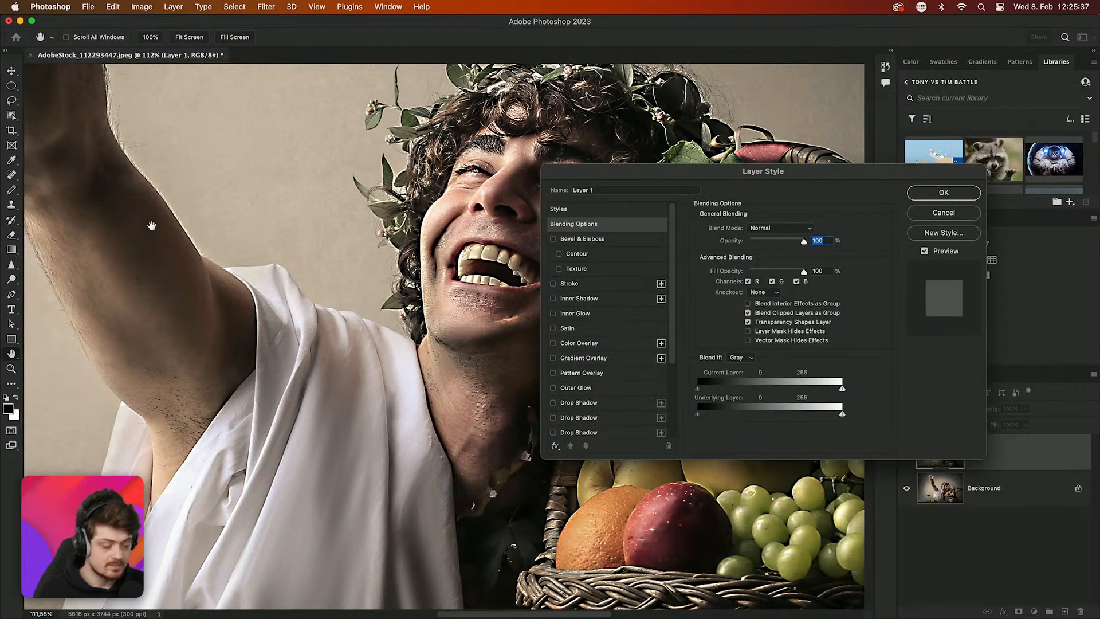
drag(151, 225, 233, 294)
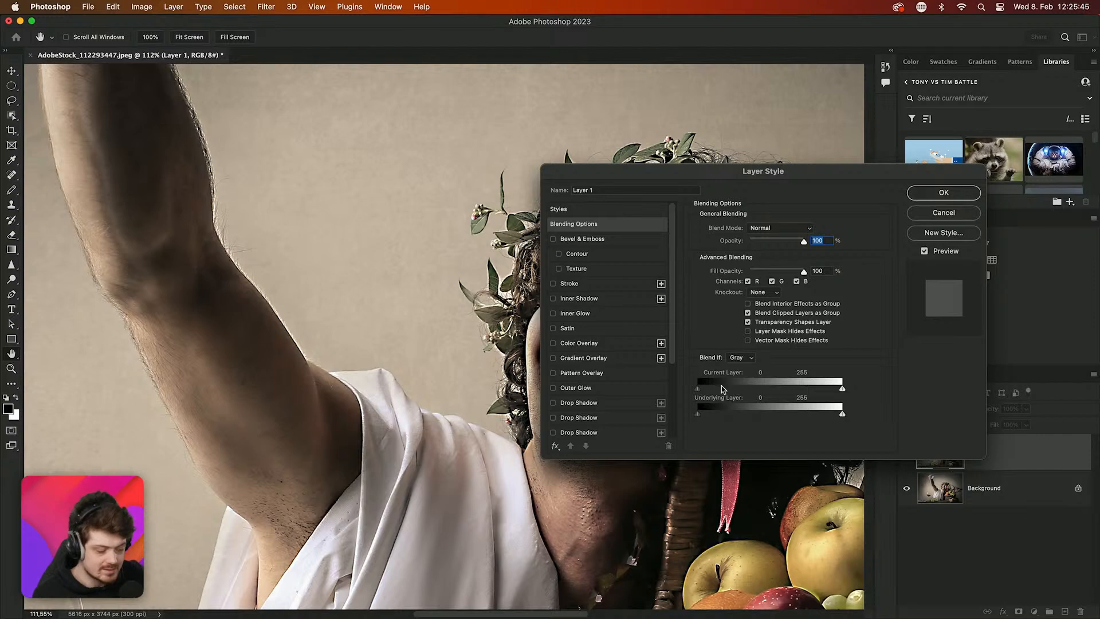
click(933, 213)
key(v)
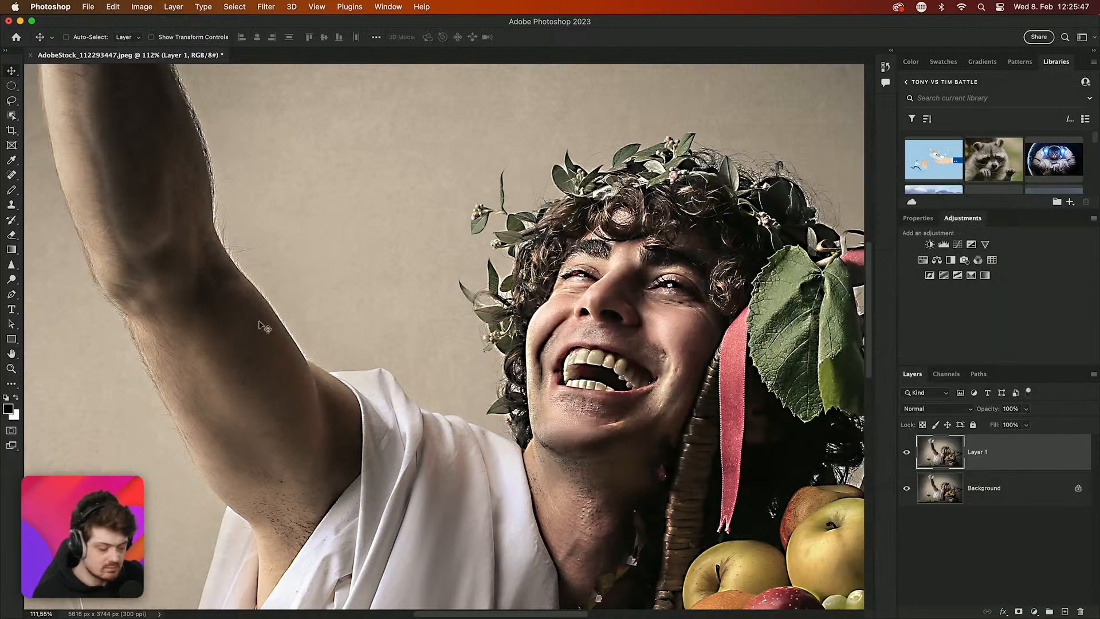
Fade the sharpened layer out of its highlights by splitting the current layer's white Blend If limit to 173/223 on Gray
scroll(259, 321, up, 5)
scroll(259, 321, up, 2)
scroll(258, 320, left, 7)
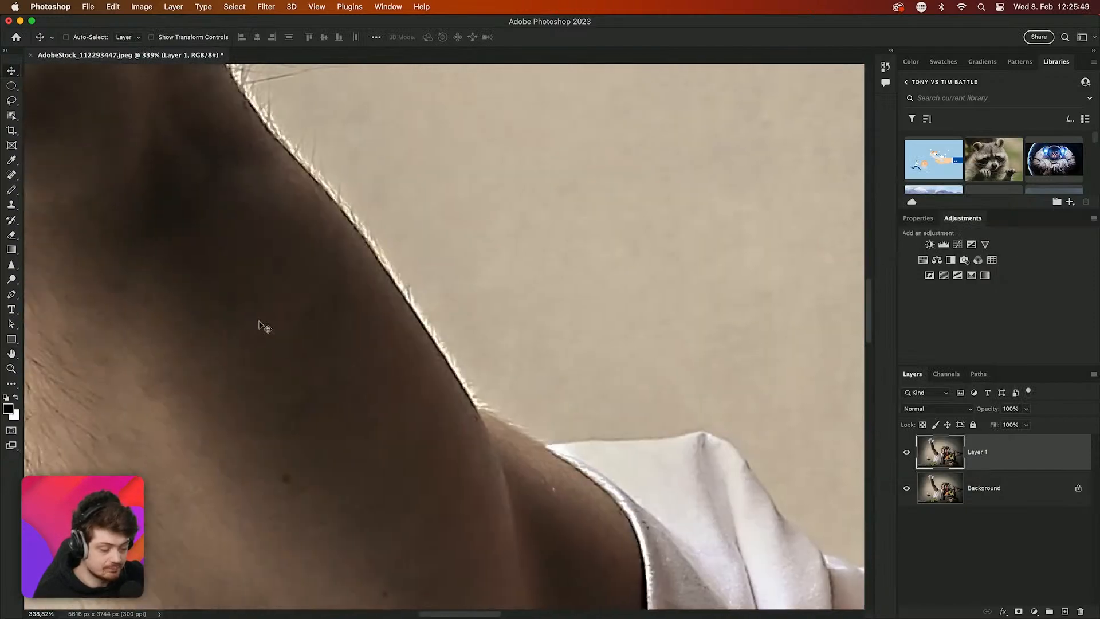
double_click(1035, 451)
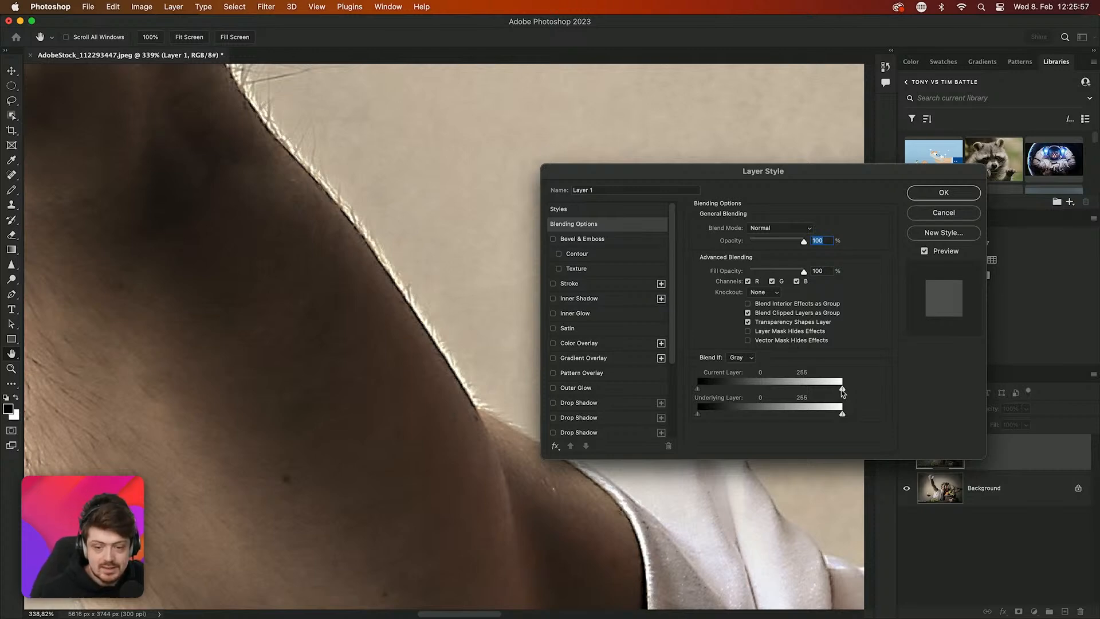
drag(841, 390, 809, 395)
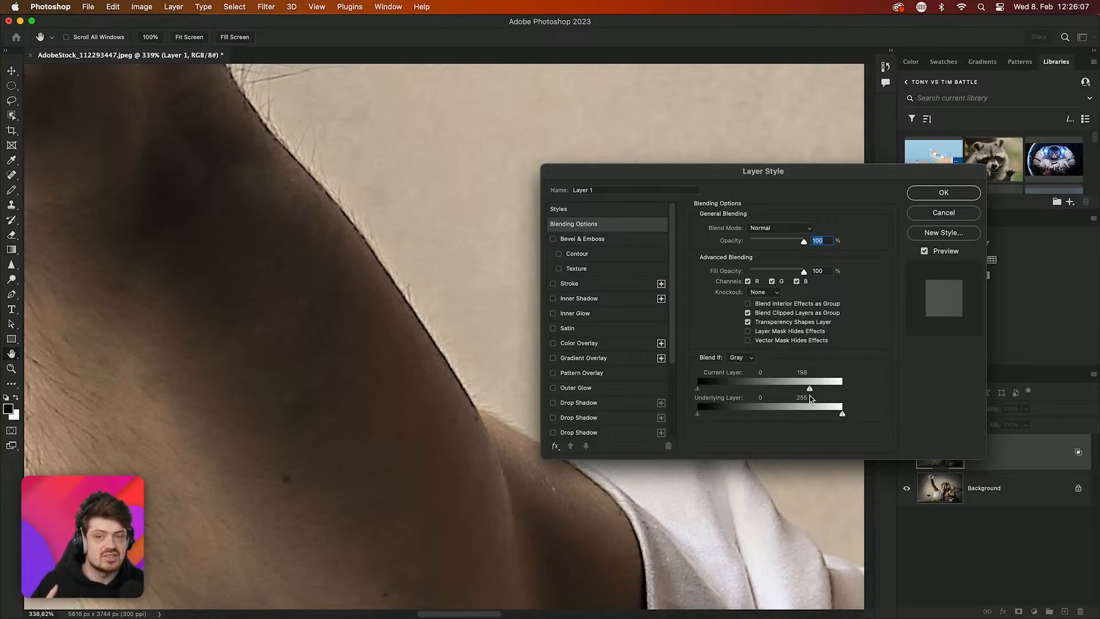
key(alt)
drag(809, 389, 796, 388)
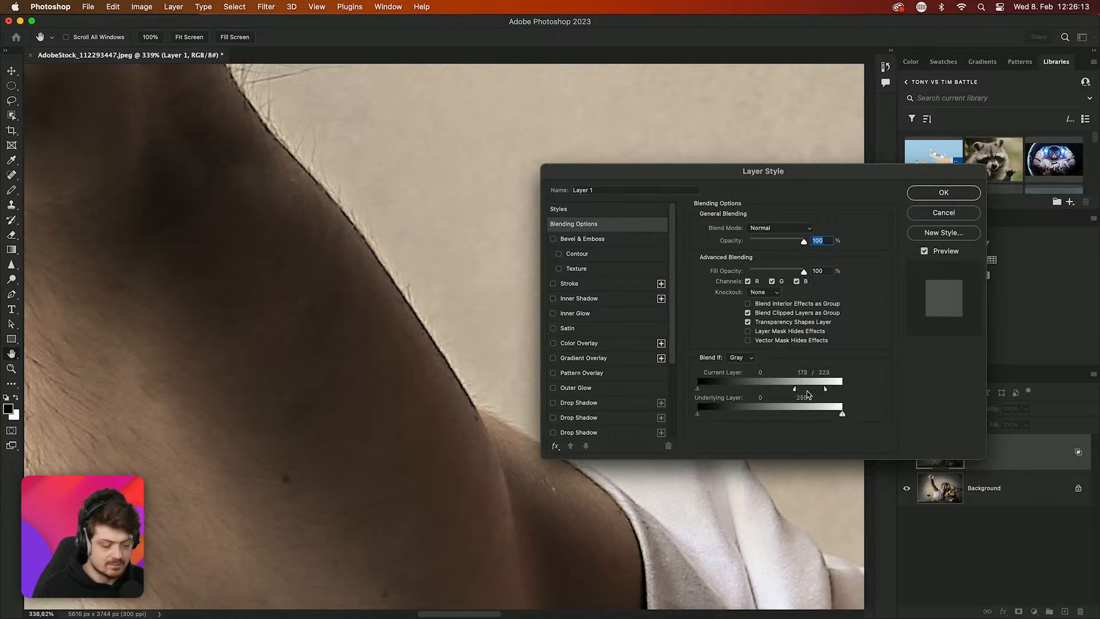
click(940, 196)
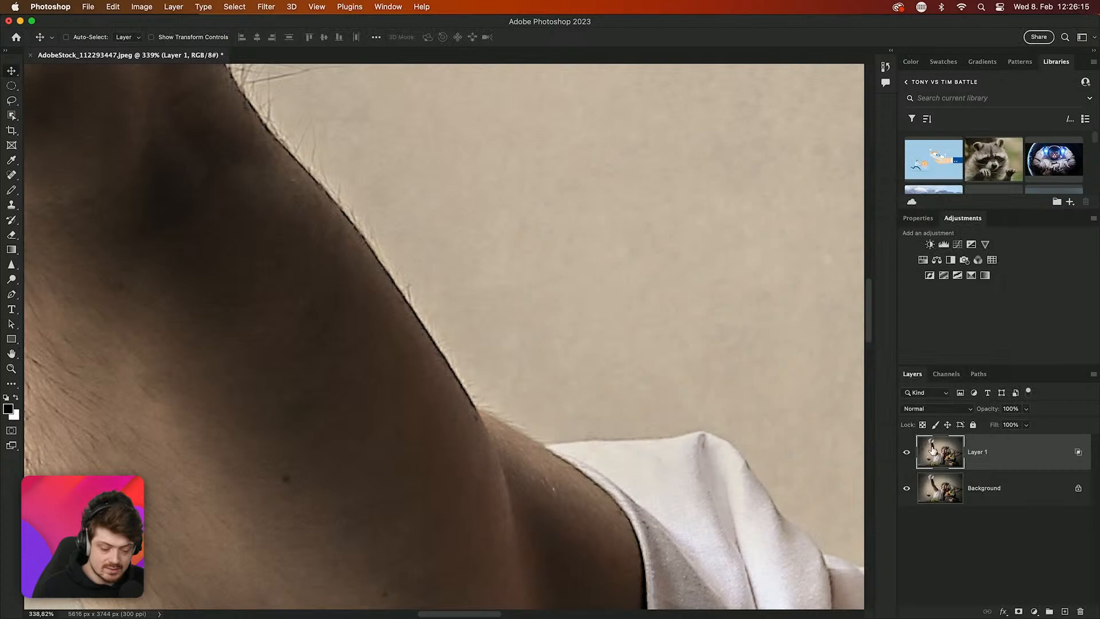
Compare the arm's edge and the white cloth with the sharpened layer hidden and shown
click(907, 453)
click(906, 452)
click(906, 452)
drag(721, 536, 445, 117)
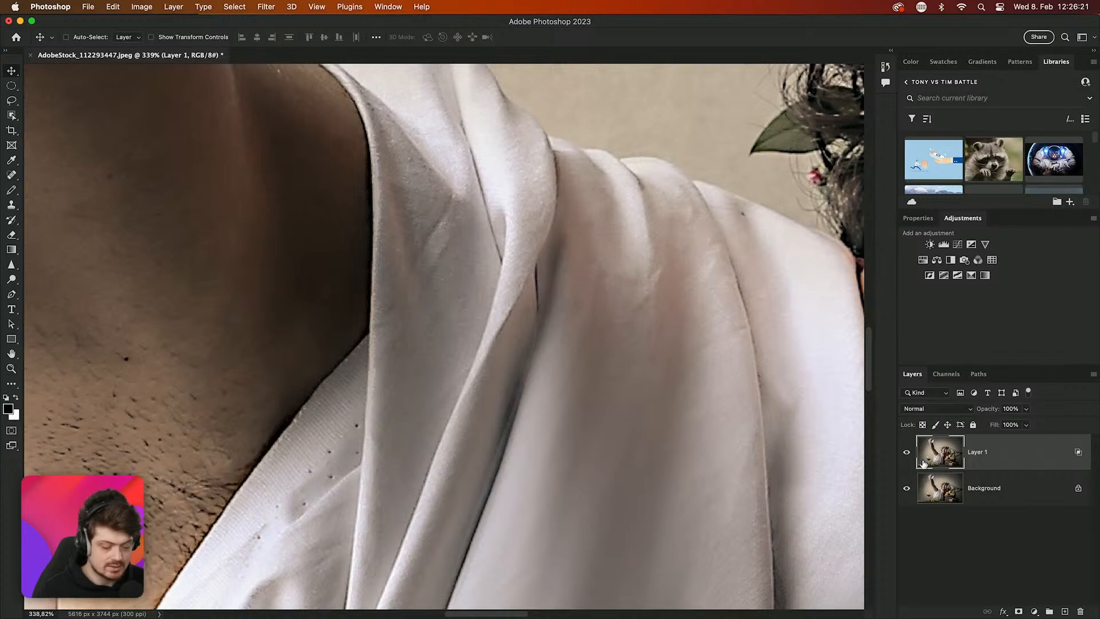
click(906, 452)
click(906, 452)
click(906, 452)
click(906, 453)
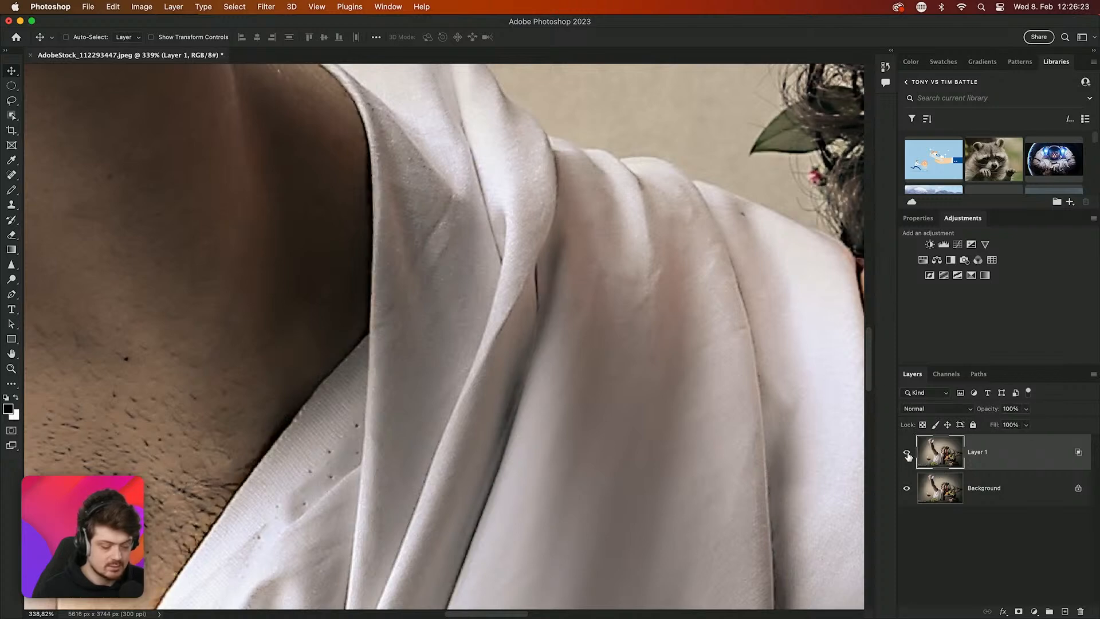
Compare the face, hair and leaves up close with the sharpened layer hidden and shown
drag(727, 493, 278, 390)
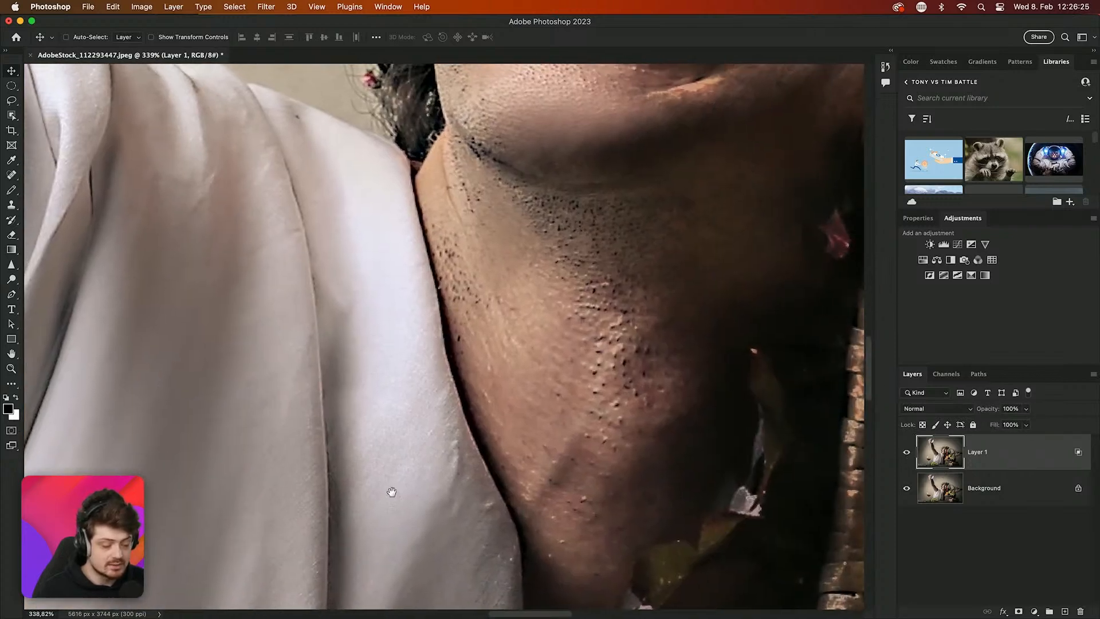
scroll(382, 338, up, 10)
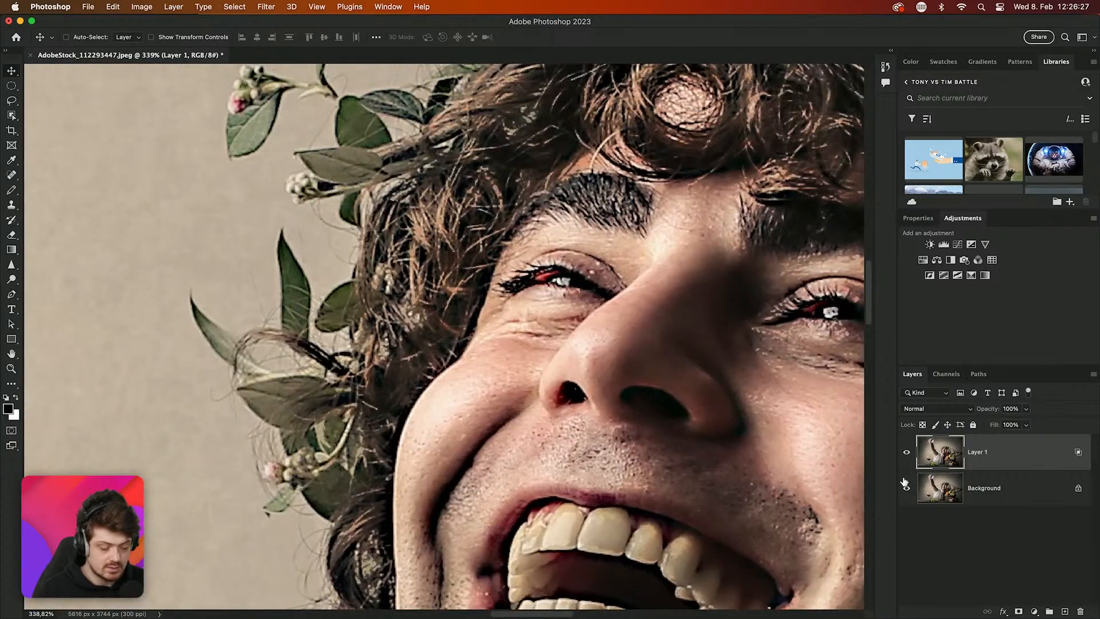
click(906, 453)
click(906, 452)
click(906, 452)
click(906, 452)
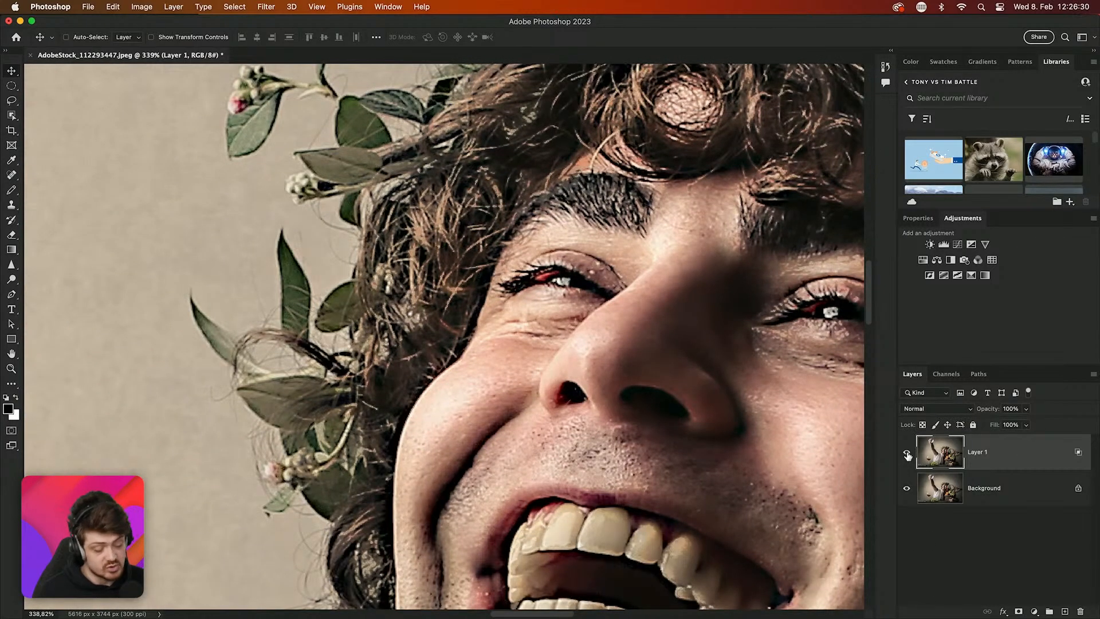
Soften the sharpened layer in its shadows by splitting the current layer's black Blend If limit to 0/43
double_click(1032, 456)
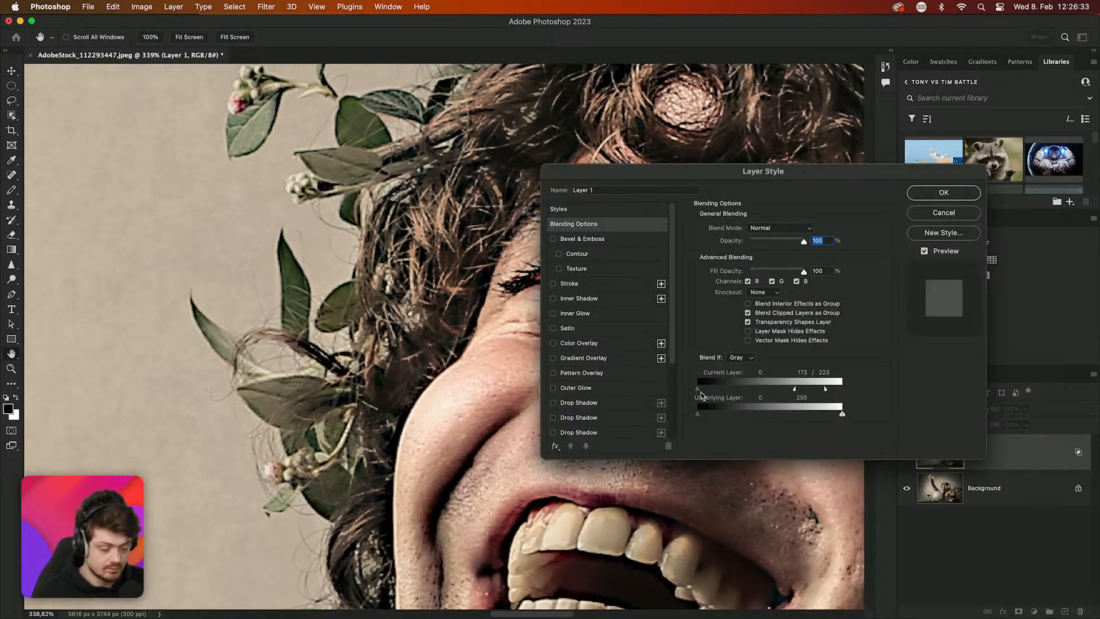
drag(697, 388, 709, 390)
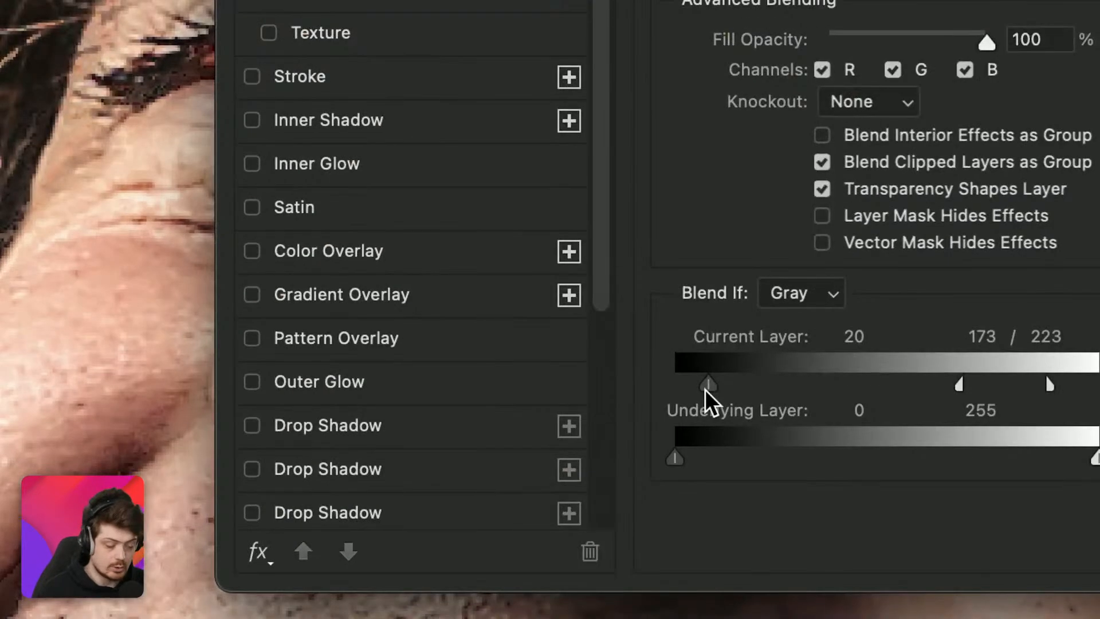
drag(704, 390, 747, 382)
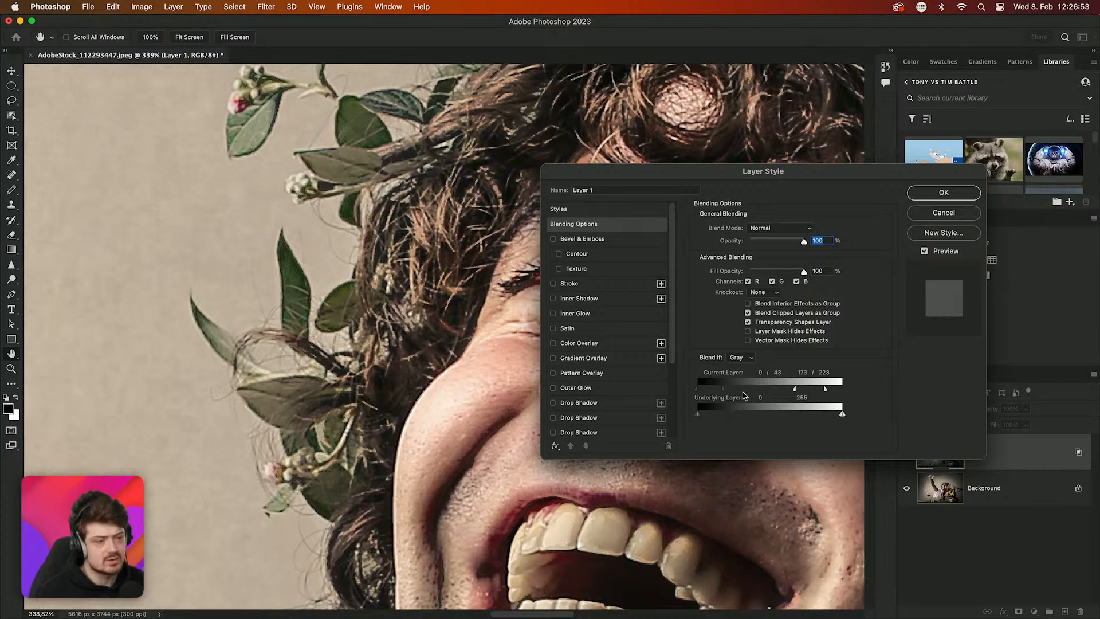
click(910, 196)
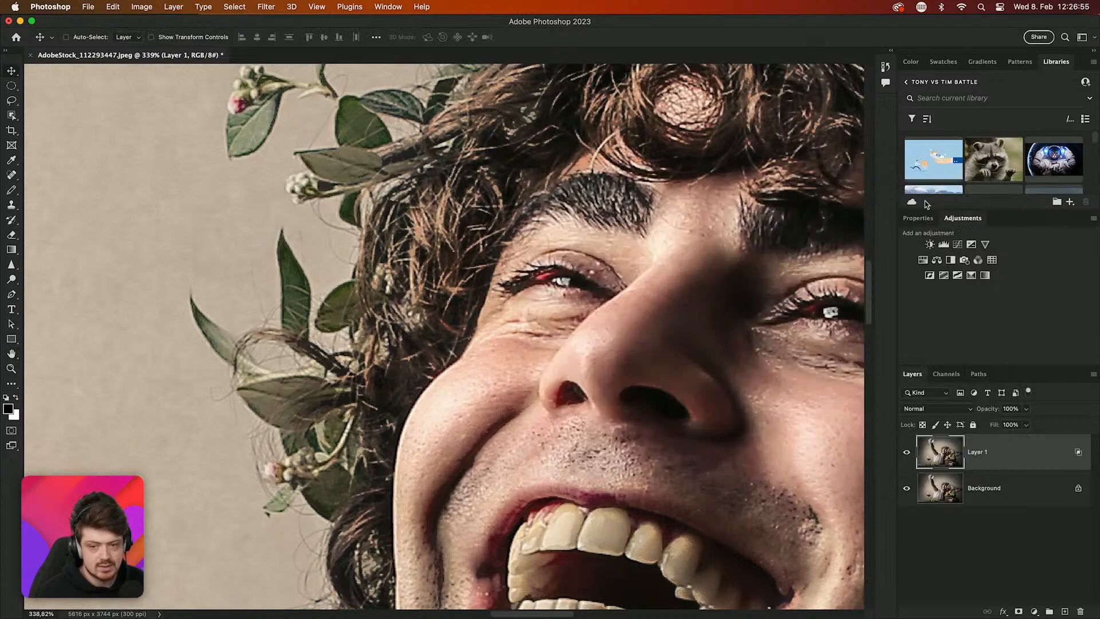
Toggle the sharpened layer's visibility to check the shadow blending on the face, and return to the wider view
click(905, 452)
click(905, 452)
click(904, 452)
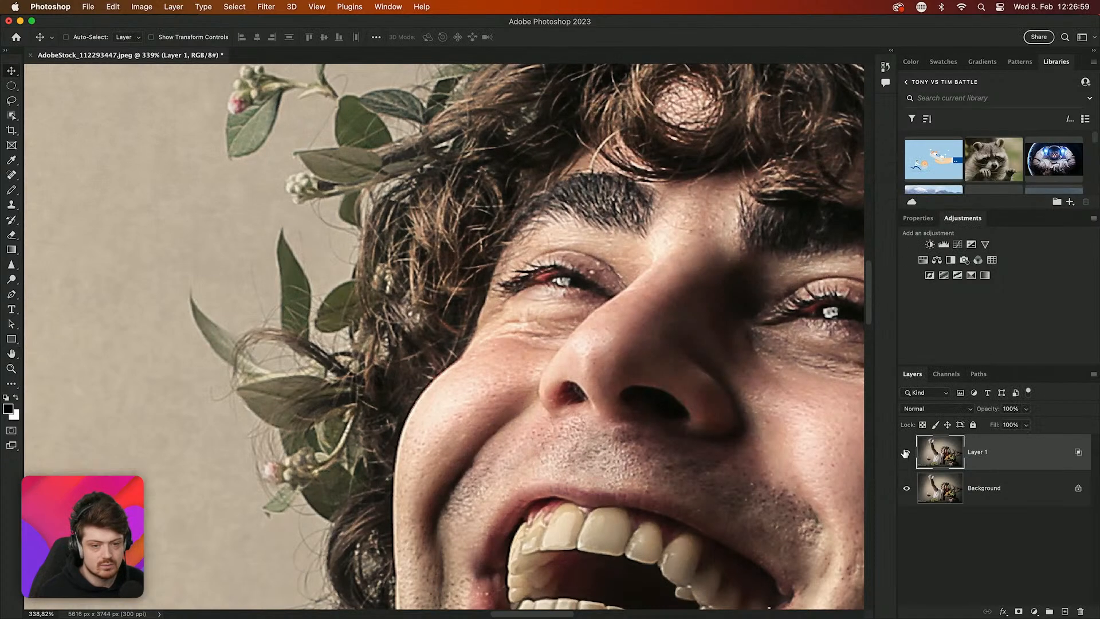
click(905, 453)
click(905, 452)
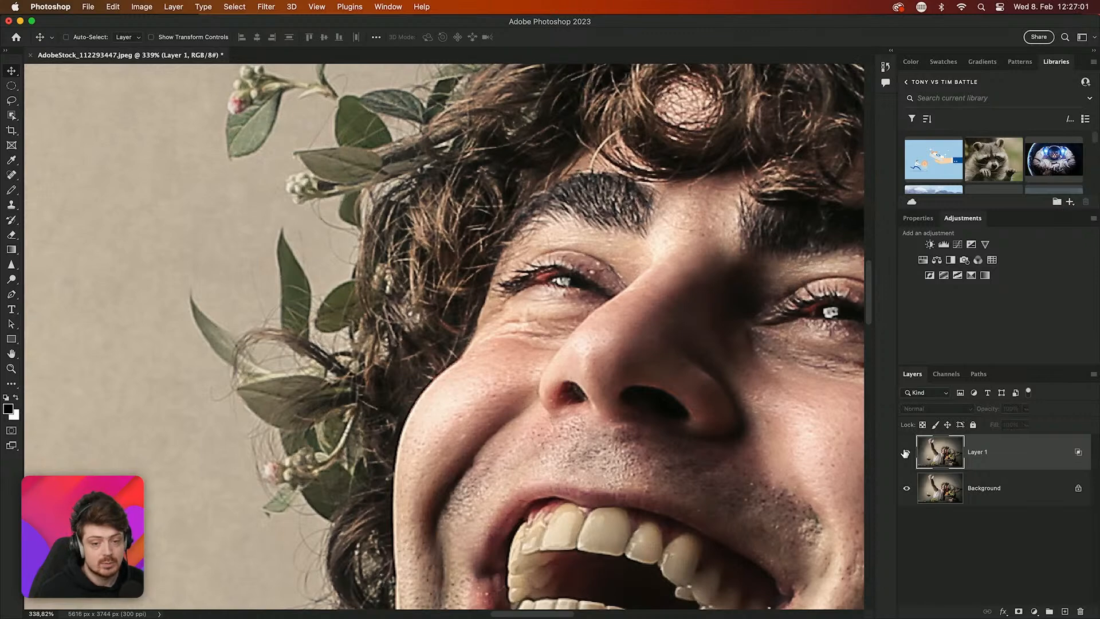
click(905, 453)
scroll(489, 399, down, 5)
scroll(489, 400, down, 3)
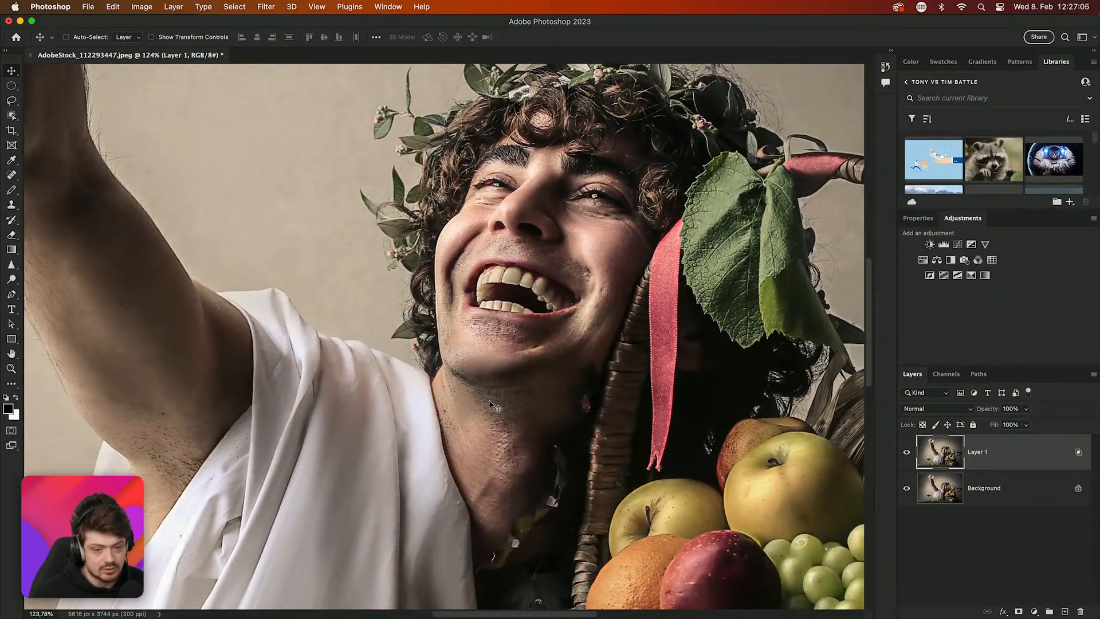
Check the sharpened face and neck up close, and delete the sharpened duplicate layer
scroll(509, 252, up, 4)
scroll(510, 248, up, 1)
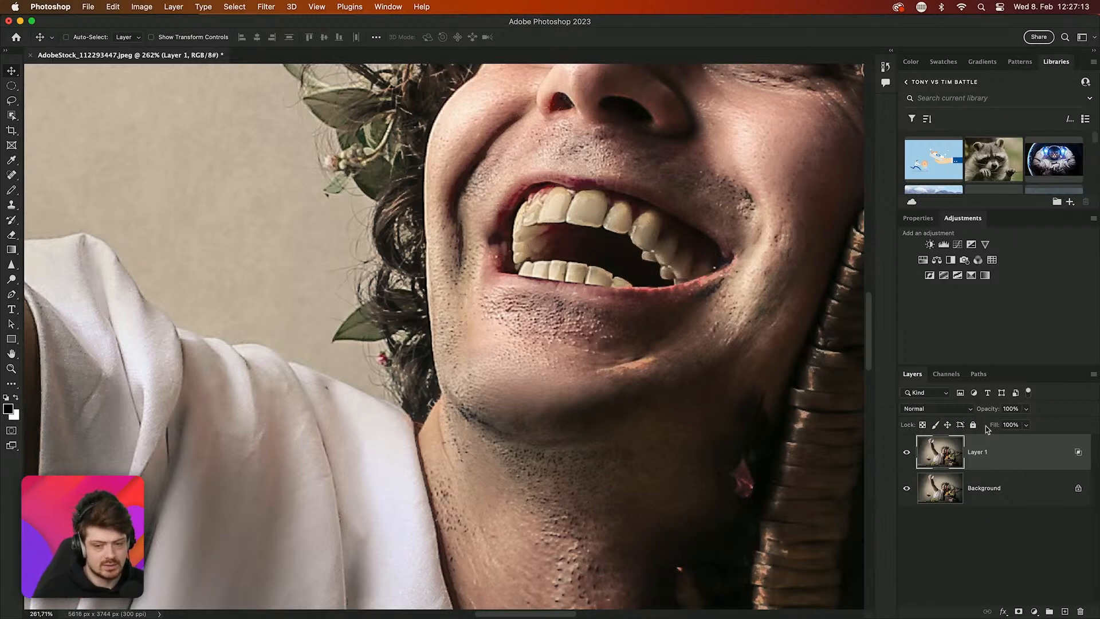
scroll(532, 340, down, 5)
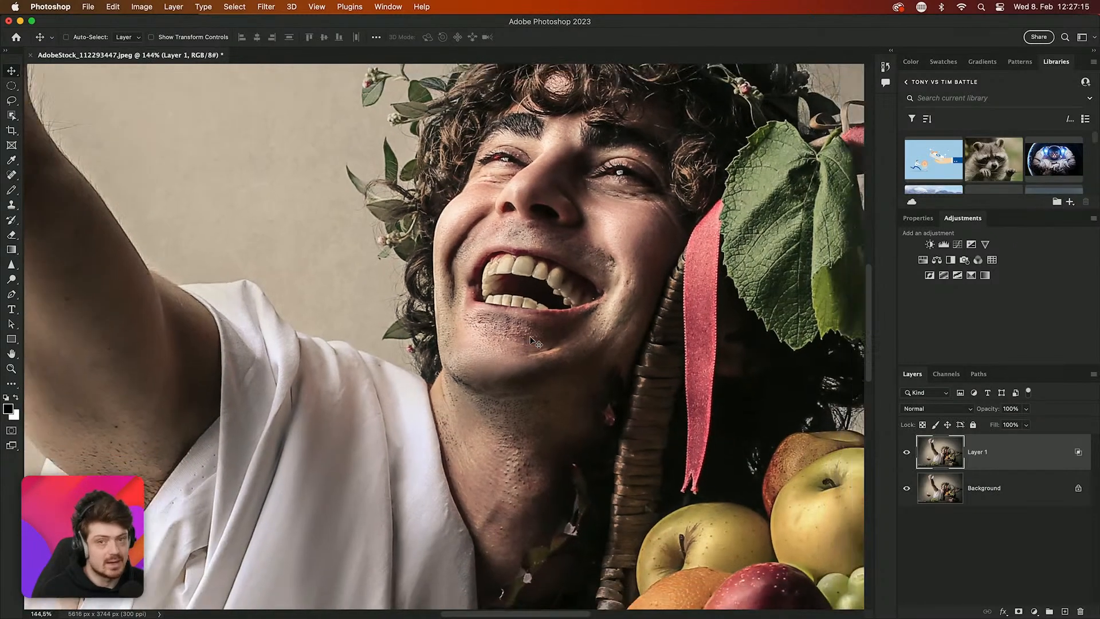
scroll(533, 341, right, 3)
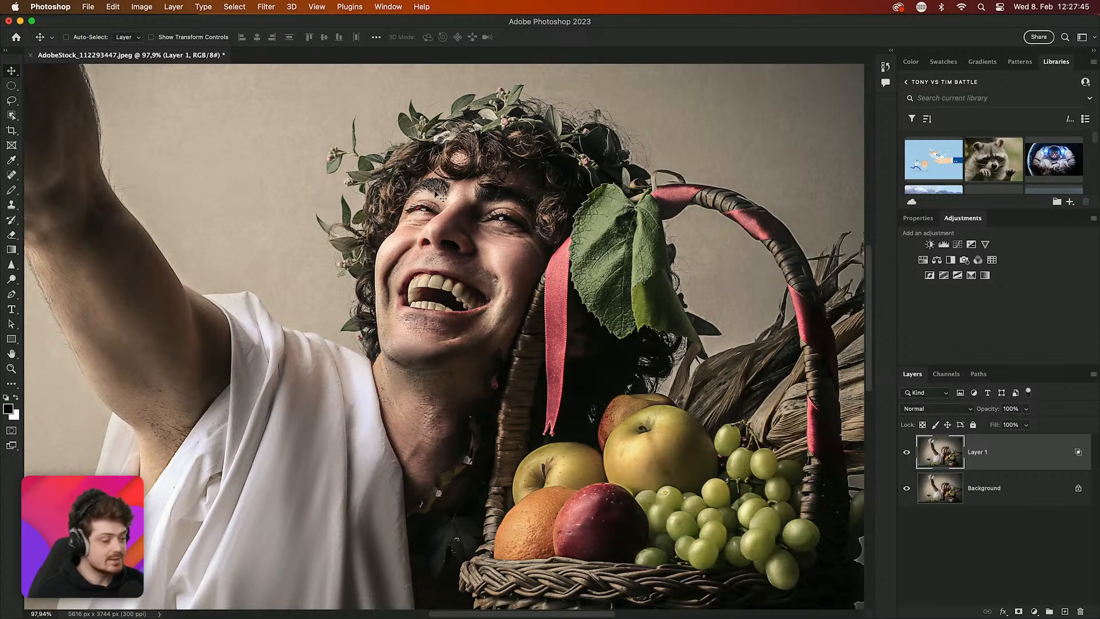
key(BackSpace)
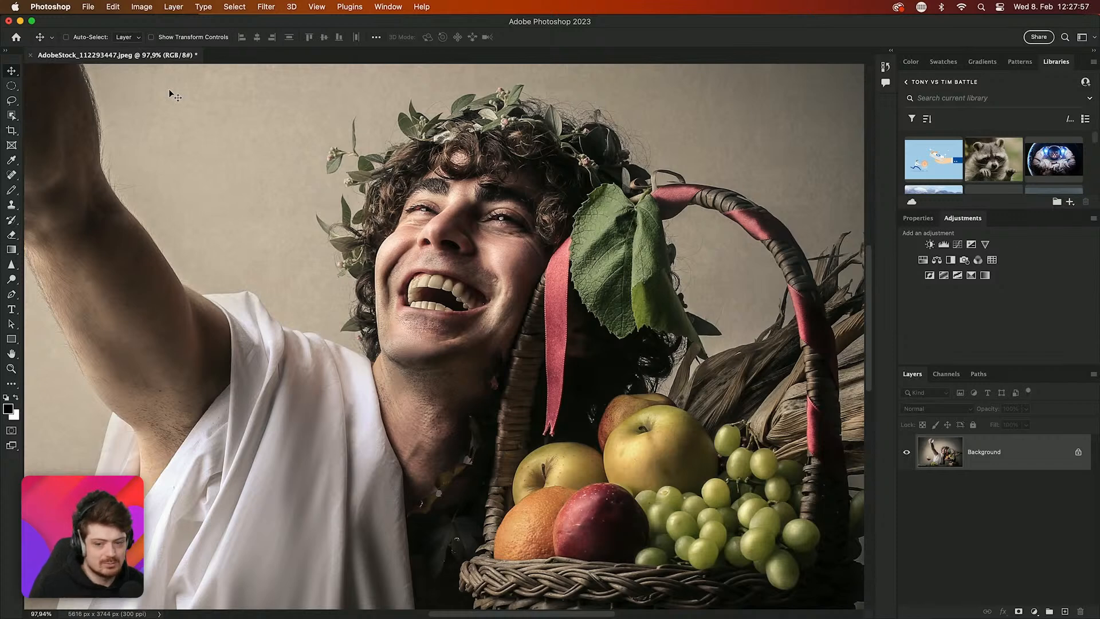
Close the selfie photo without saving and open AdobeStock_253994235.jpeg from the Crash Course filters folder
click(30, 55)
click(576, 260)
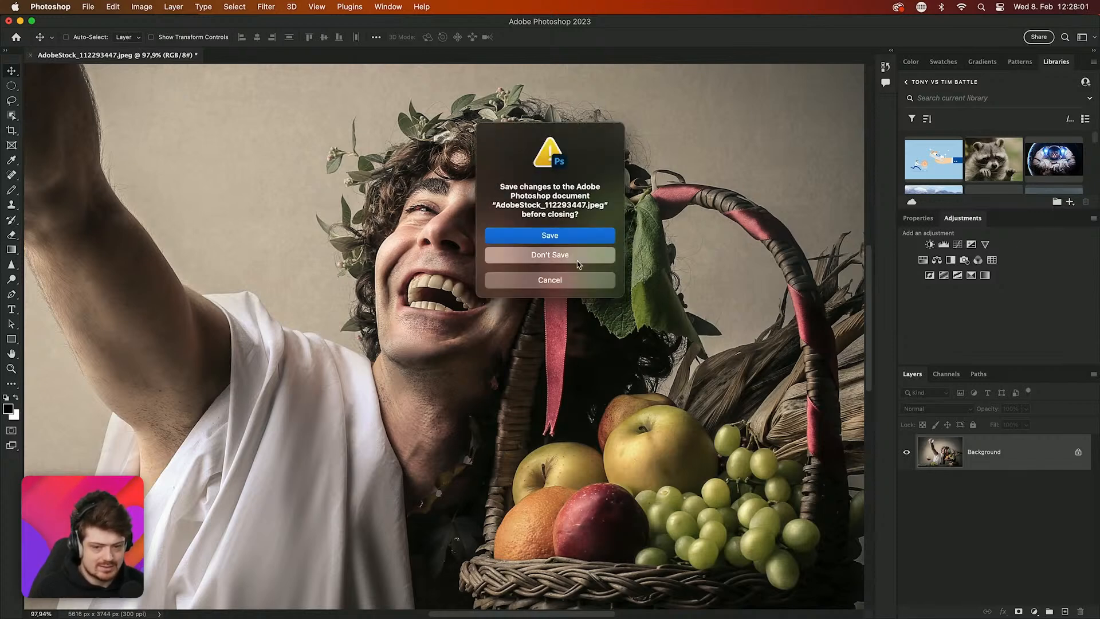
click(358, 596)
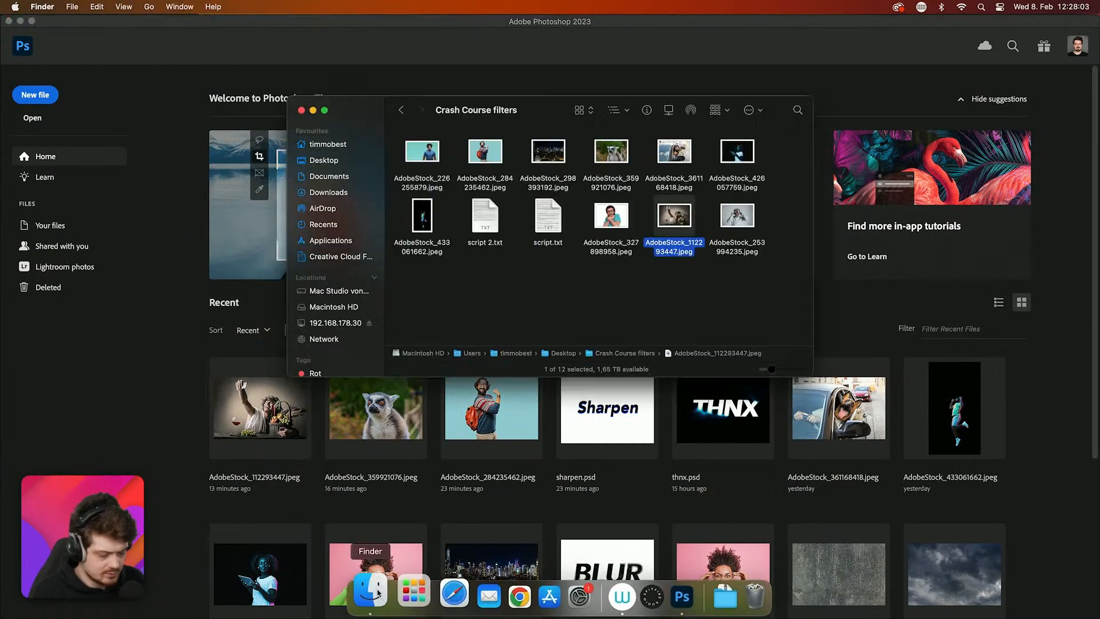
drag(736, 213, 94, 373)
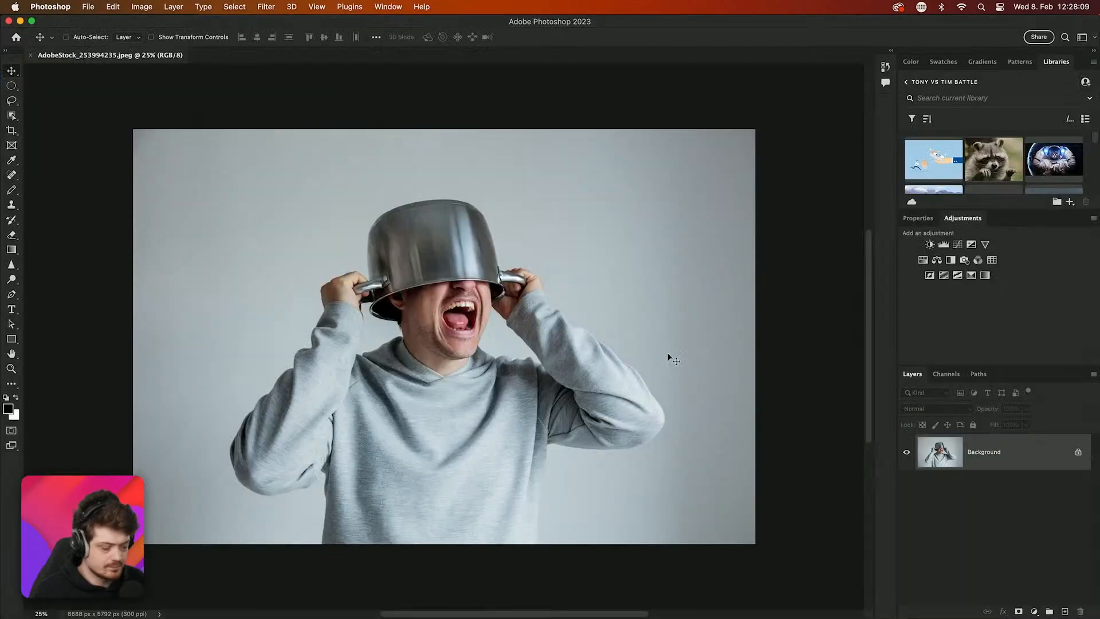
Examine the metal pot's surface, reflections and rim up close in the unsharpened photo
scroll(443, 304, up, 3)
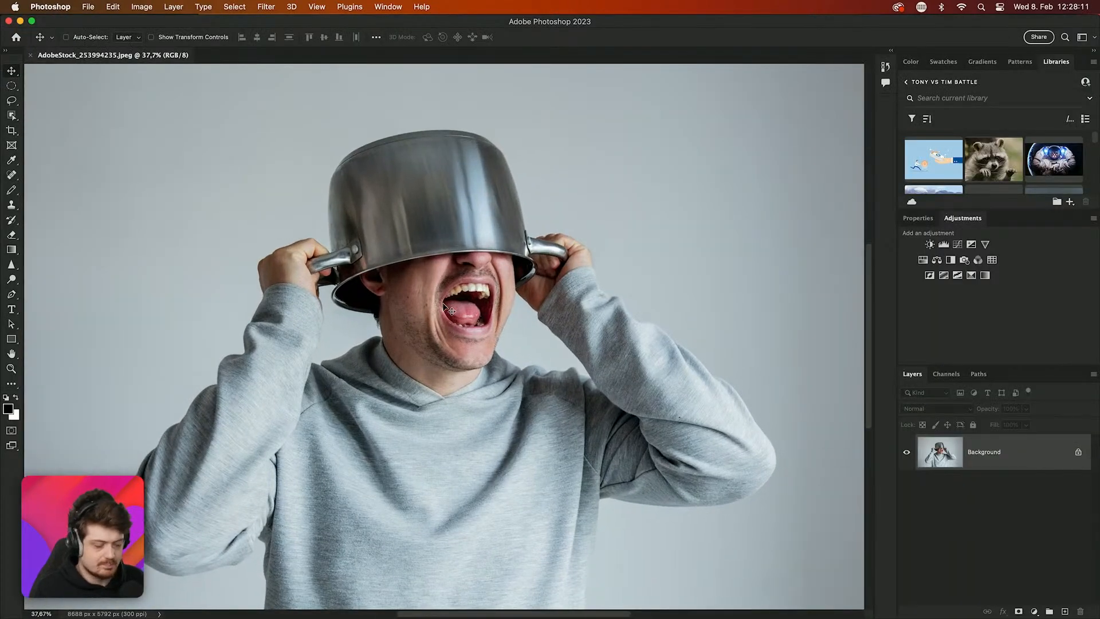
scroll(442, 303, up, 5)
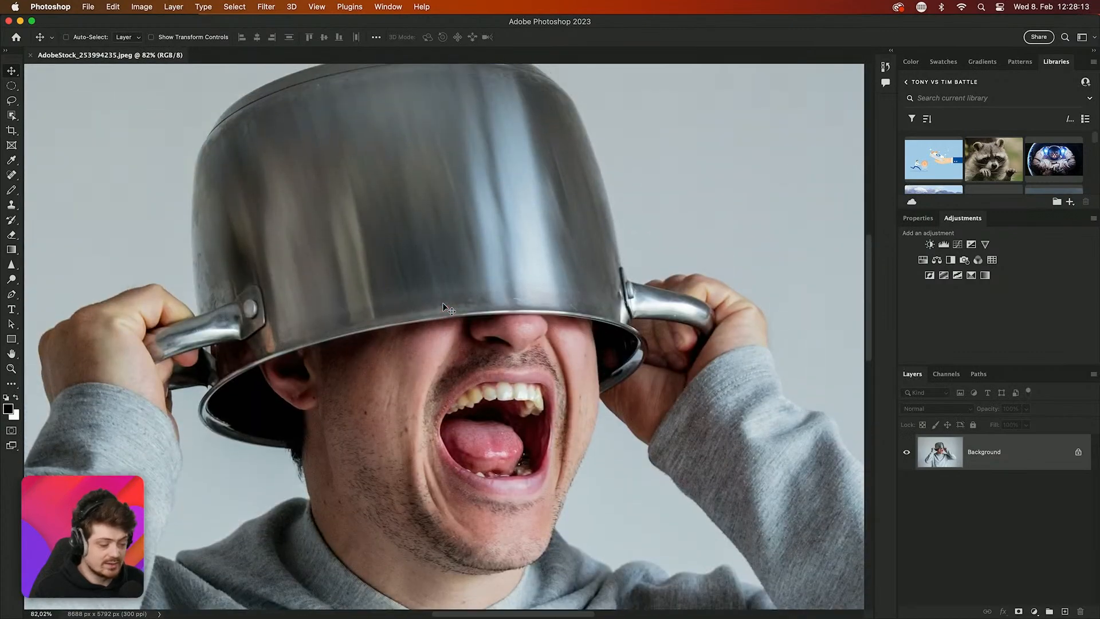
scroll(442, 304, up, 2)
scroll(442, 304, up, 5)
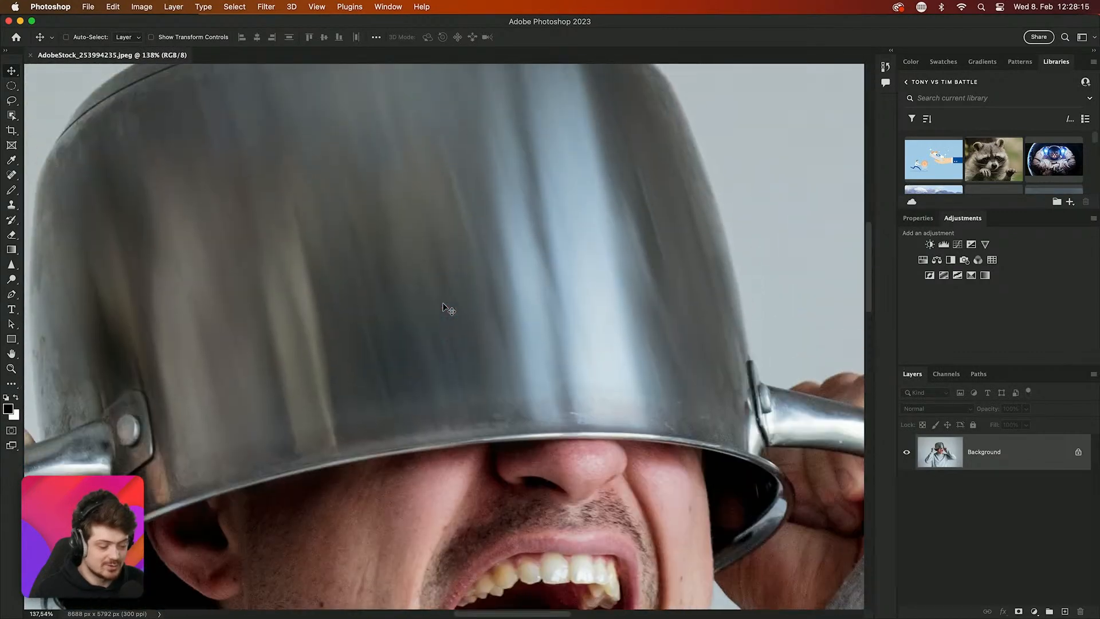
scroll(443, 248, up, 3)
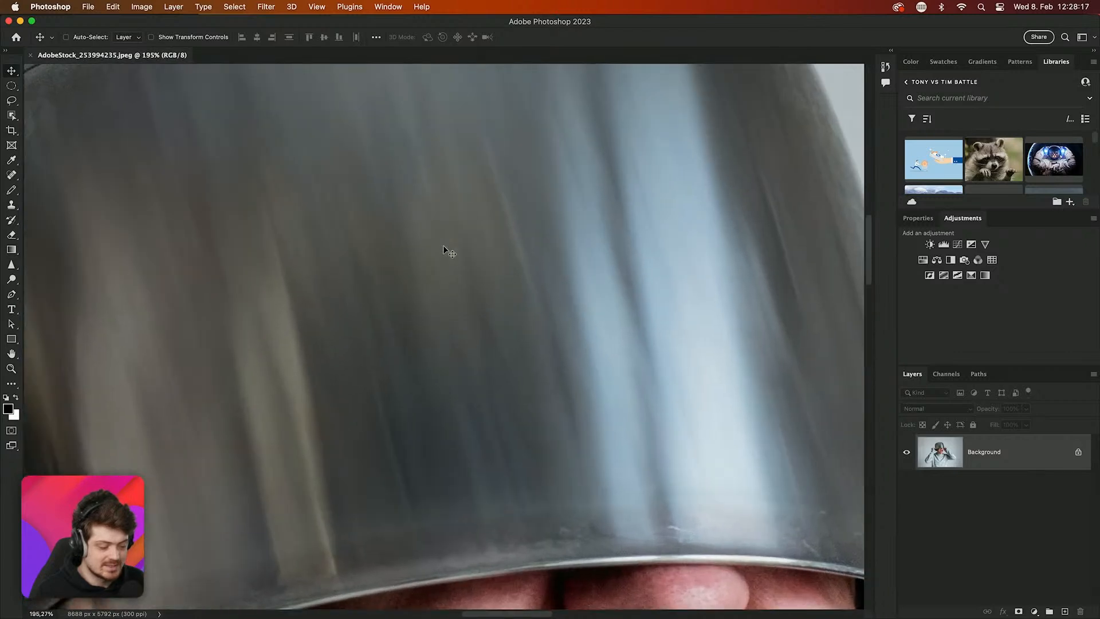
scroll(443, 247, up, 6)
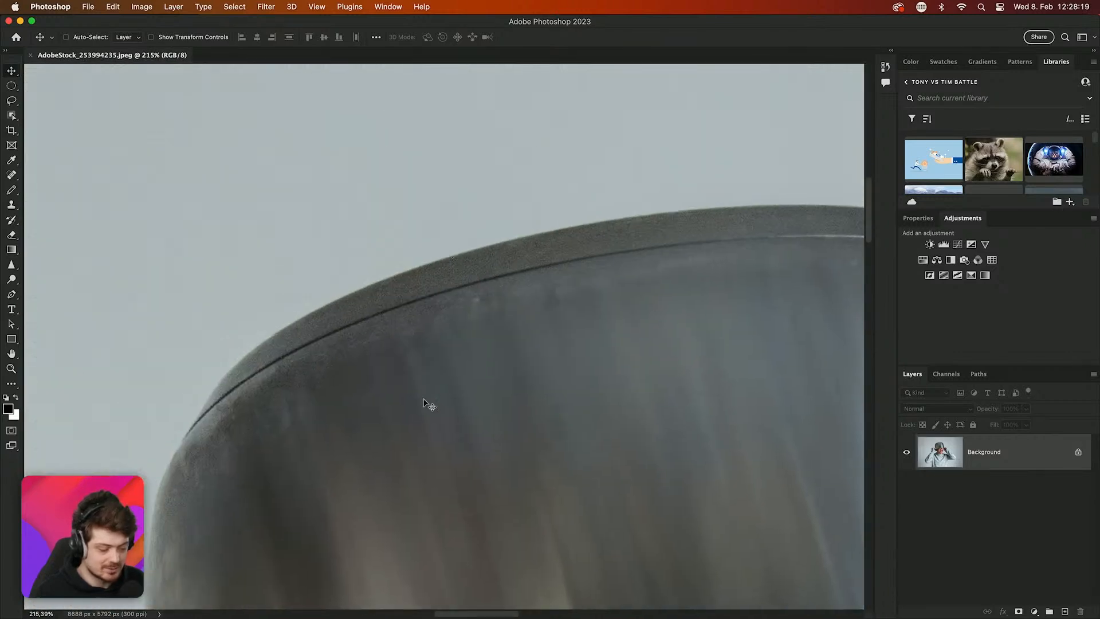
scroll(324, 405, down, 10)
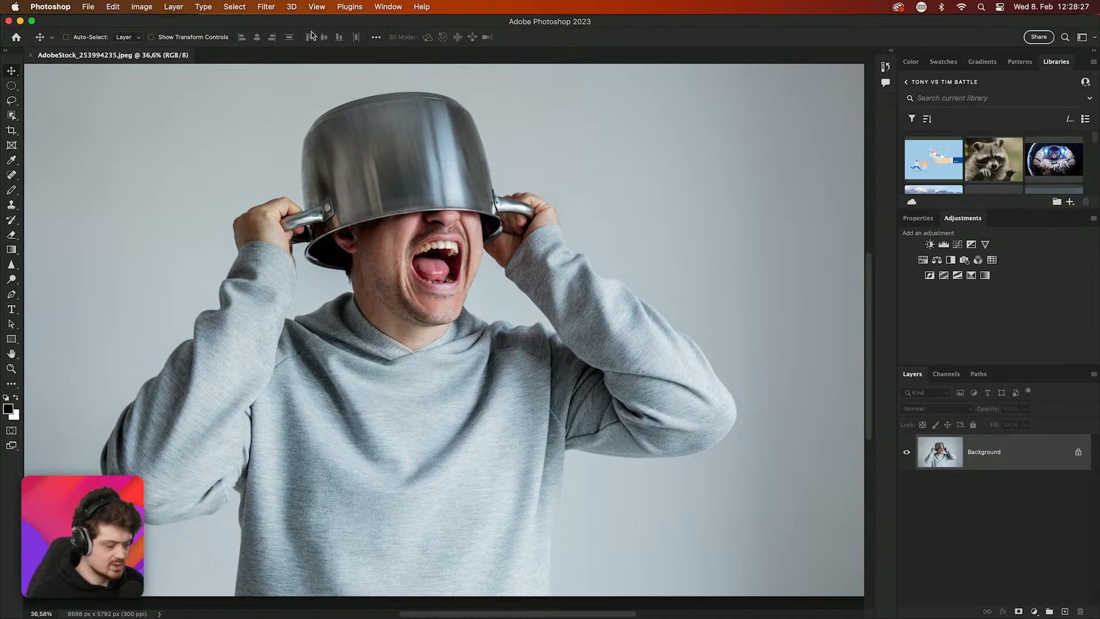
Open the Smart Sharpen filter with a taller preview beside the man and expand its Shadows/Highlights settings
click(265, 7)
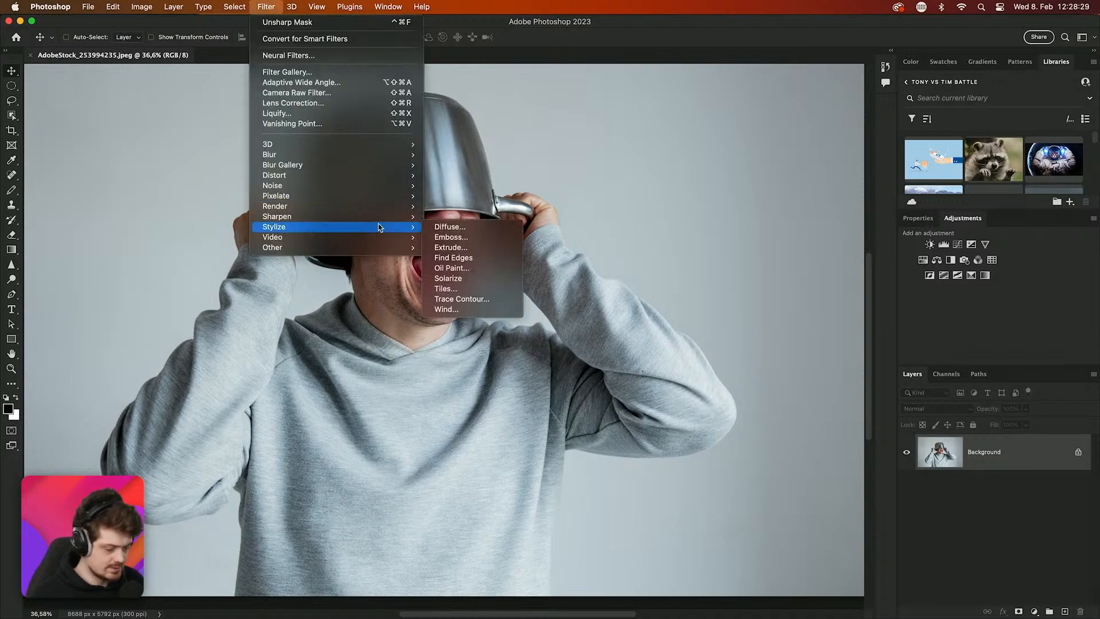
mouse_move(383, 217)
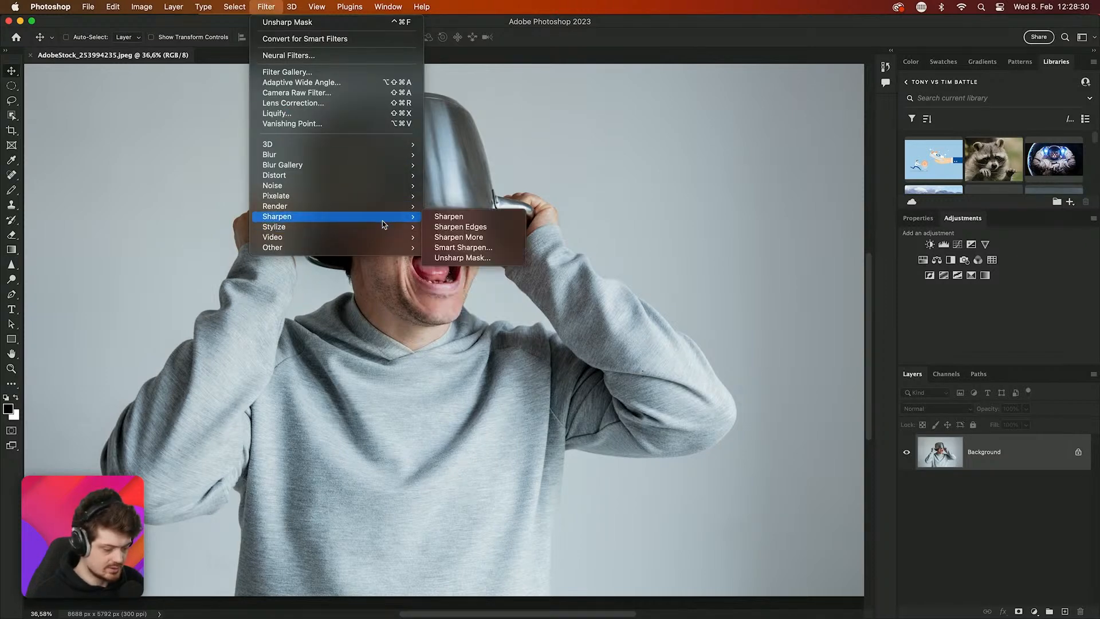
click(455, 249)
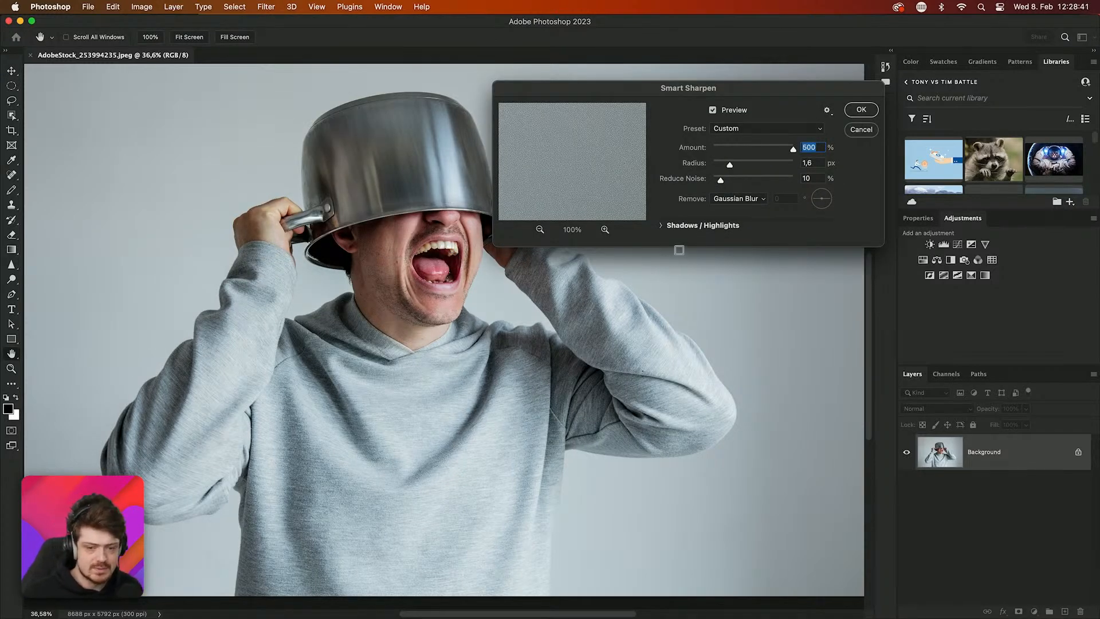
drag(681, 247, 691, 408)
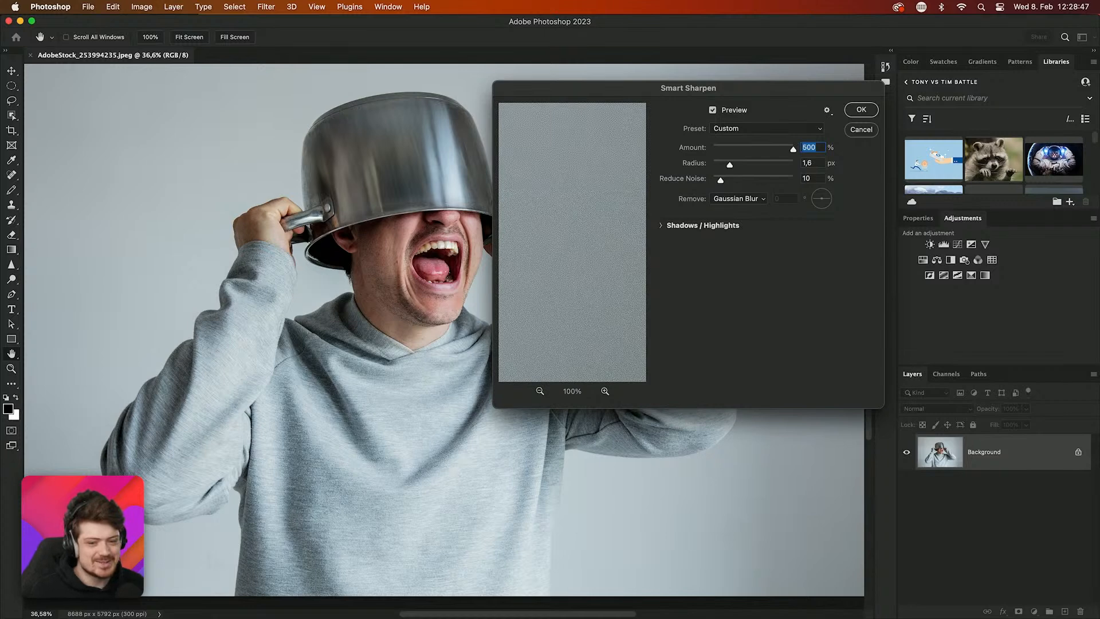
drag(685, 91, 865, 162)
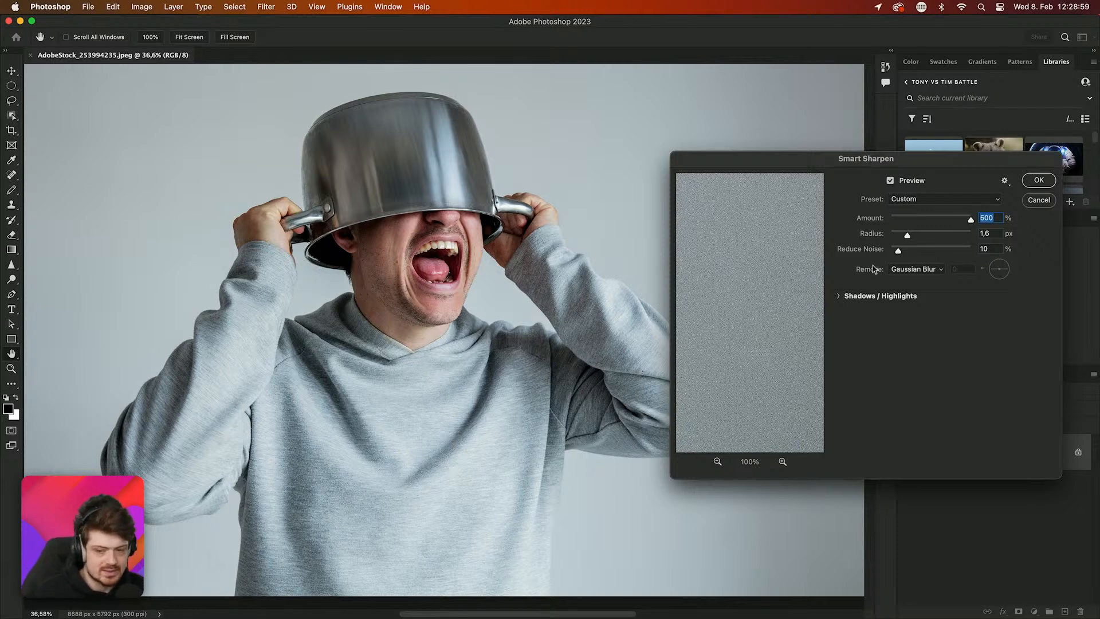
click(837, 297)
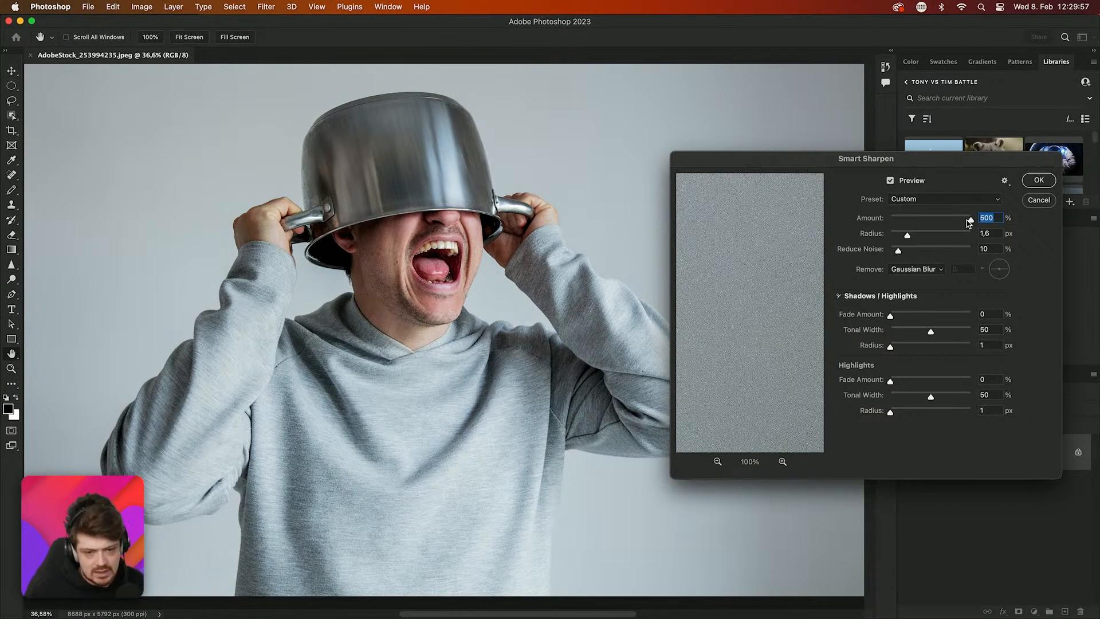
Test the Smart Sharpen radius at 21.7 px and 64 px, and bring it back to 1.4 px
drag(906, 236, 950, 239)
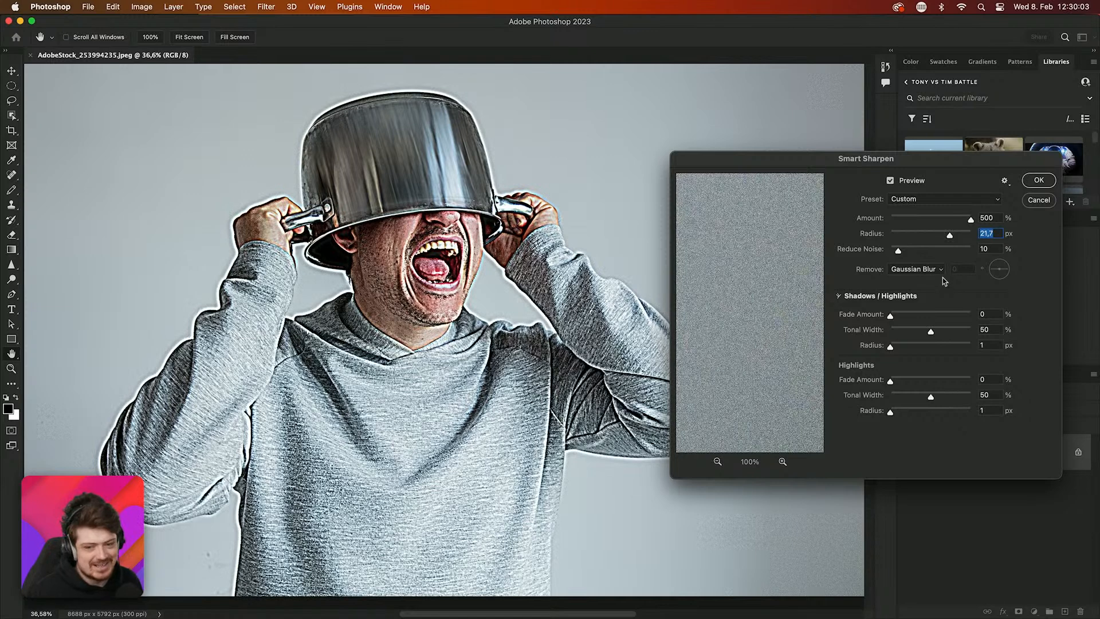
click(953, 235)
mouse_move(961, 238)
mouse_down()
mouse_move(874, 243)
mouse_move(979, 241)
mouse_up()
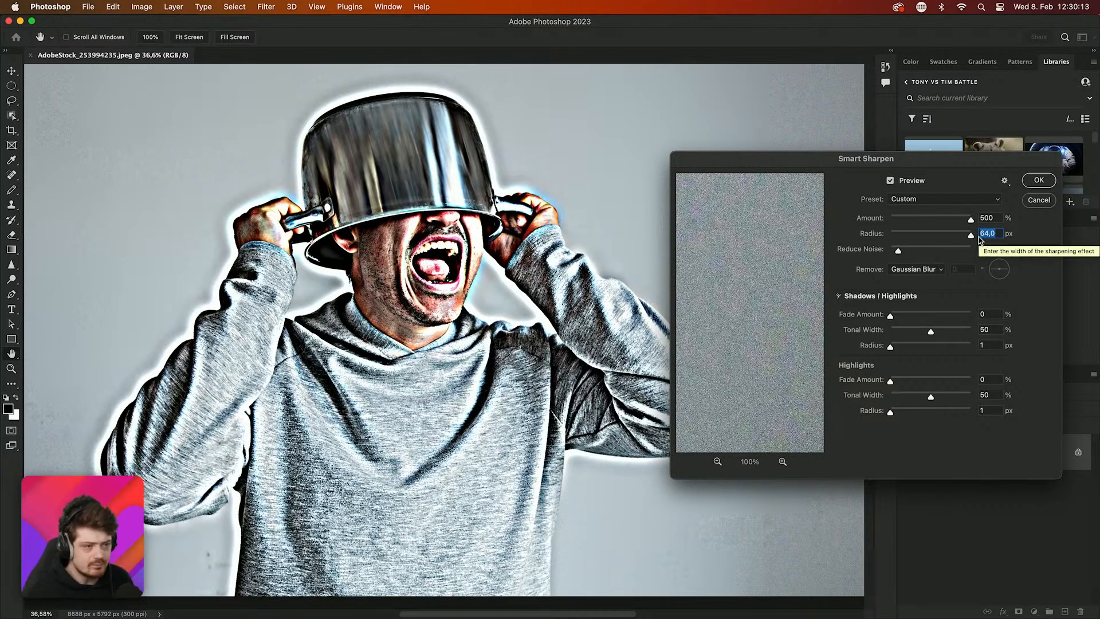
drag(969, 238, 907, 236)
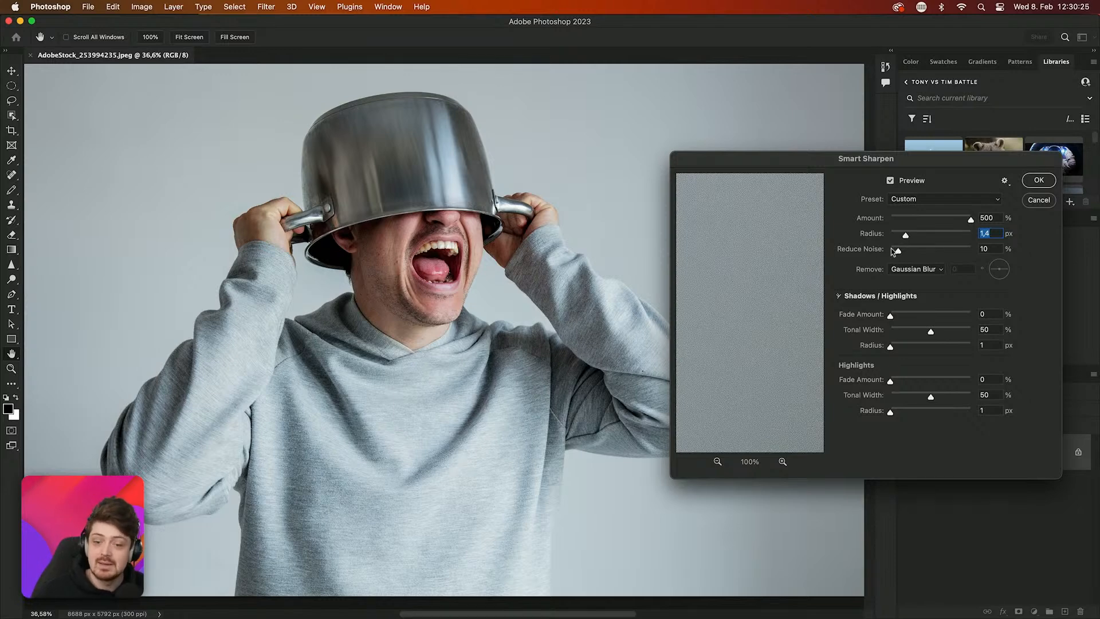
Preview the cheek and neck skin at 300% and raise Reduce Noise to 81%
click(497, 243)
click(380, 253)
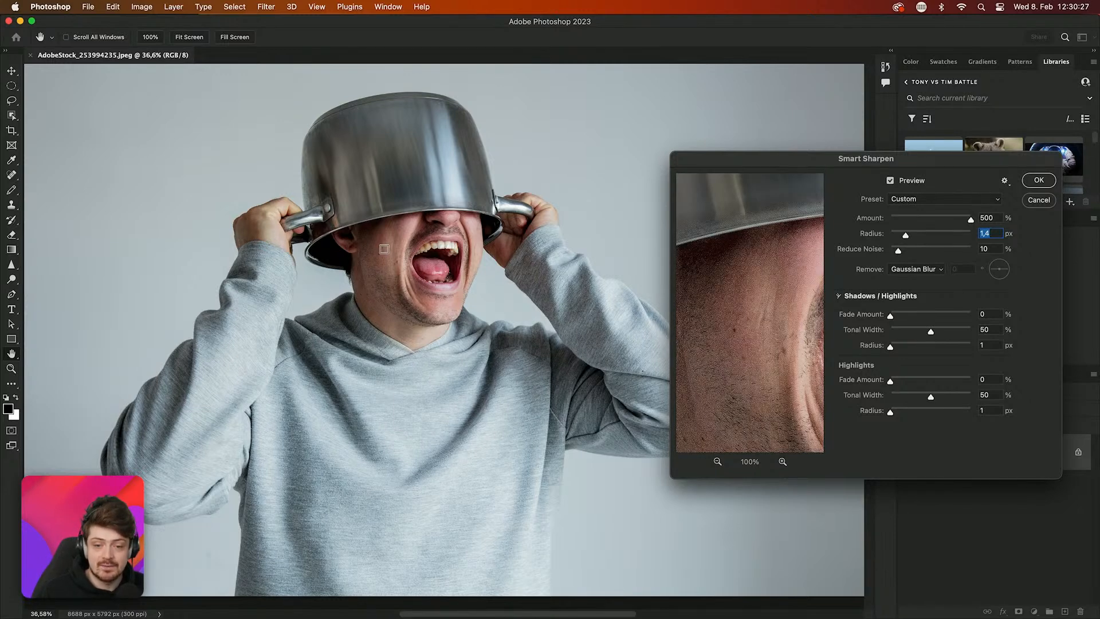
click(364, 255)
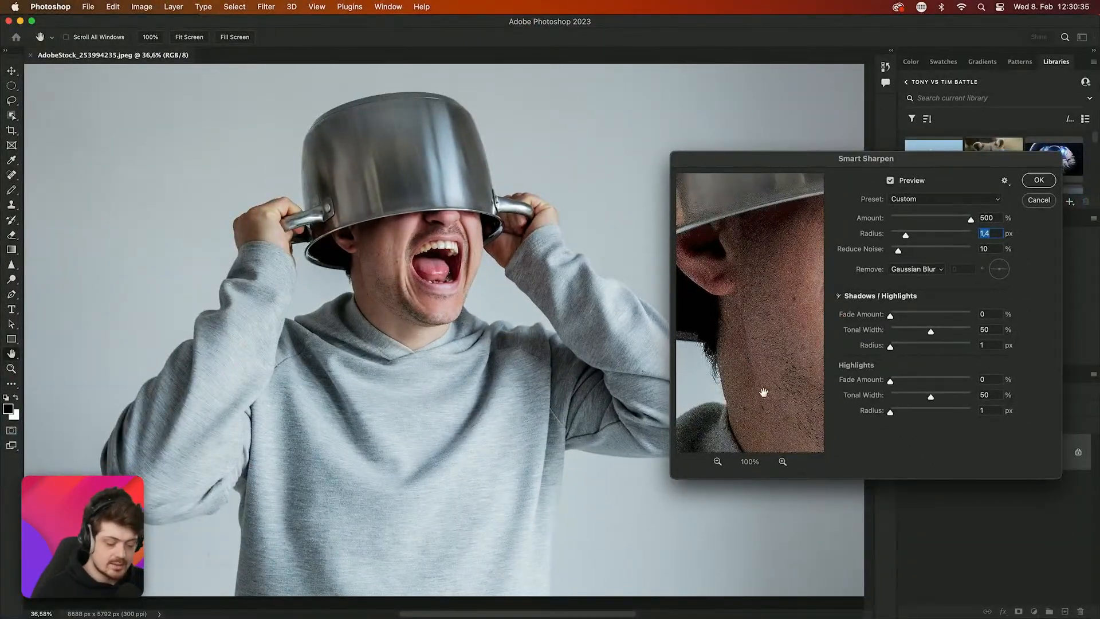
click(782, 461)
click(782, 461)
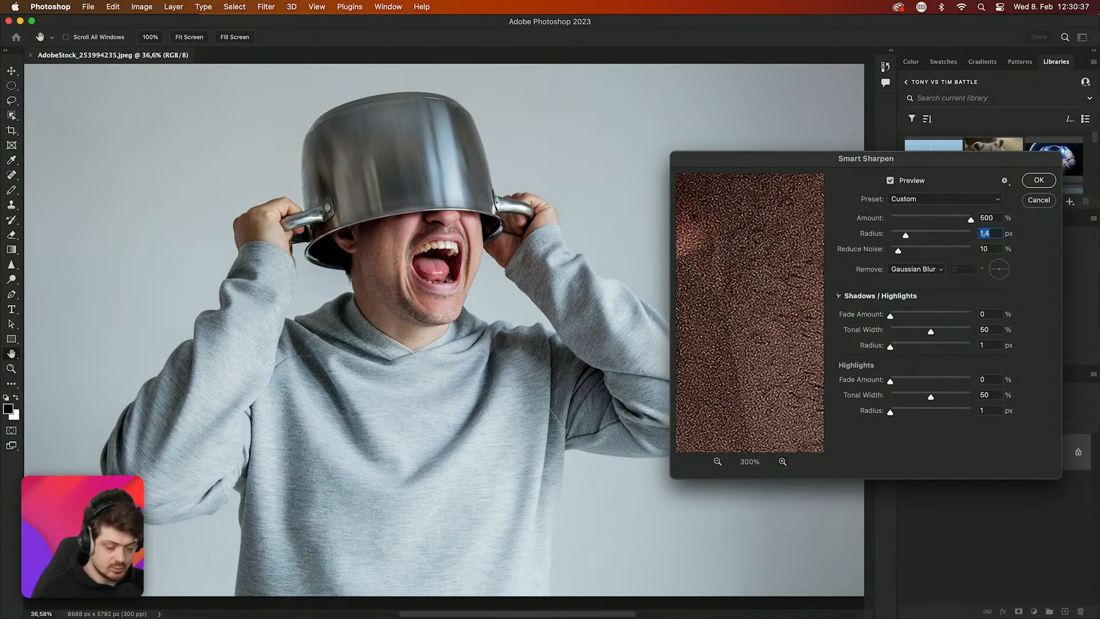
drag(897, 251, 957, 254)
drag(781, 321, 718, 364)
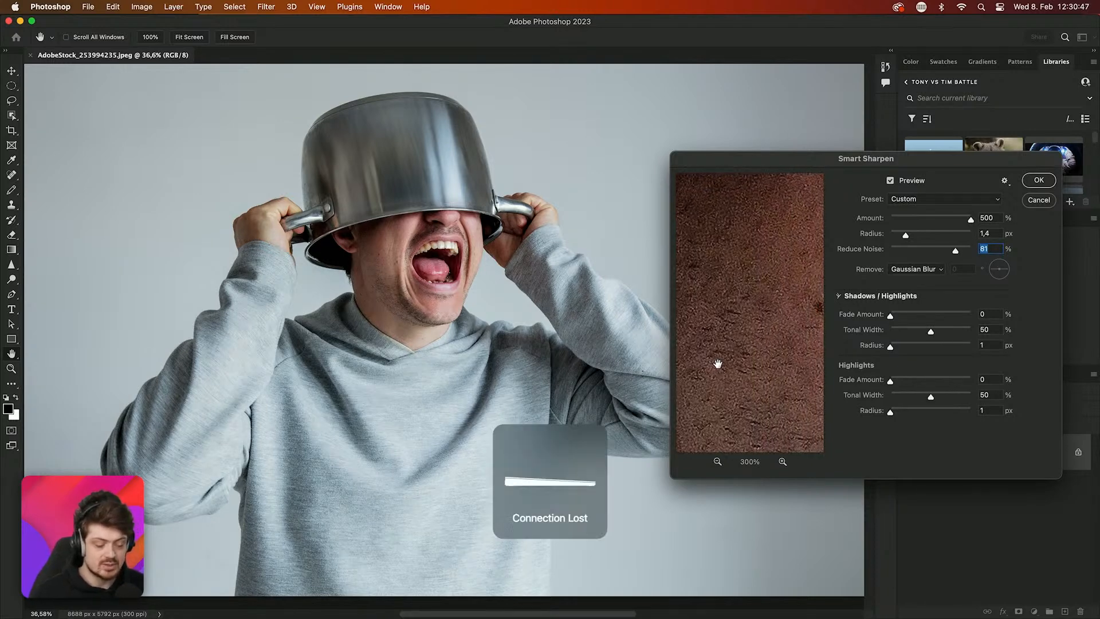
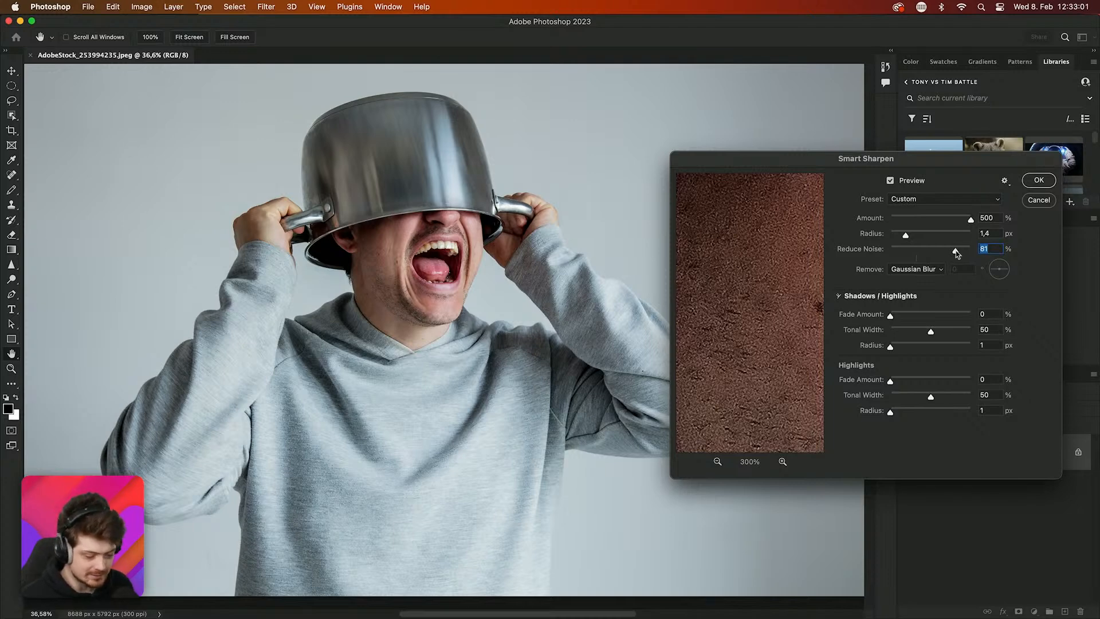
Keep Gaussian Blur as the blur type to remove, and set the sharpening amount to 457%
drag(915, 247, 928, 247)
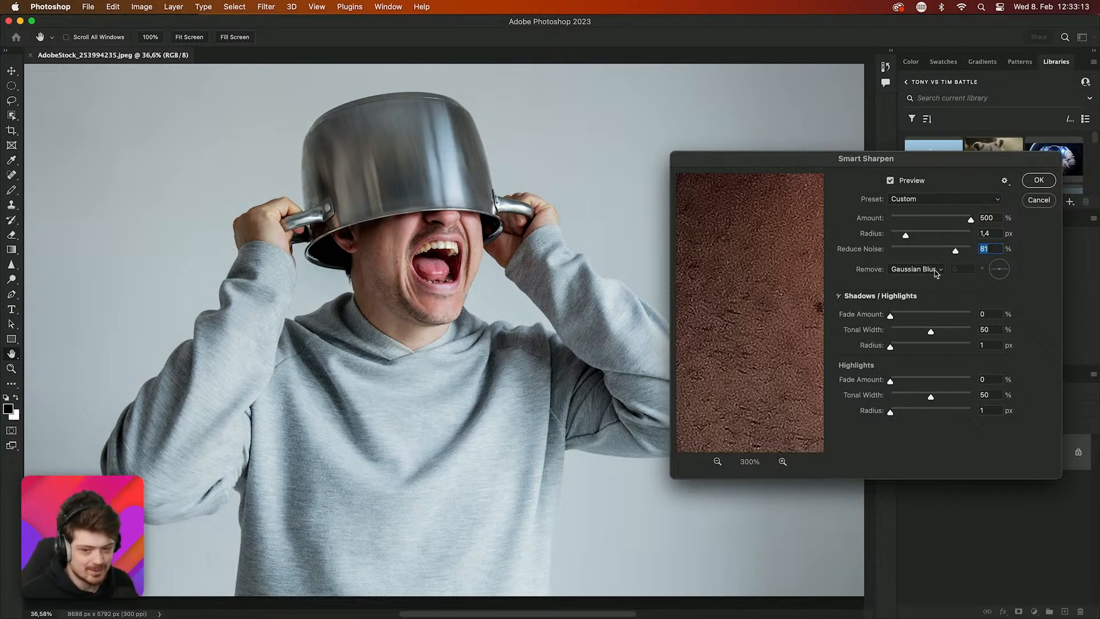
click(935, 272)
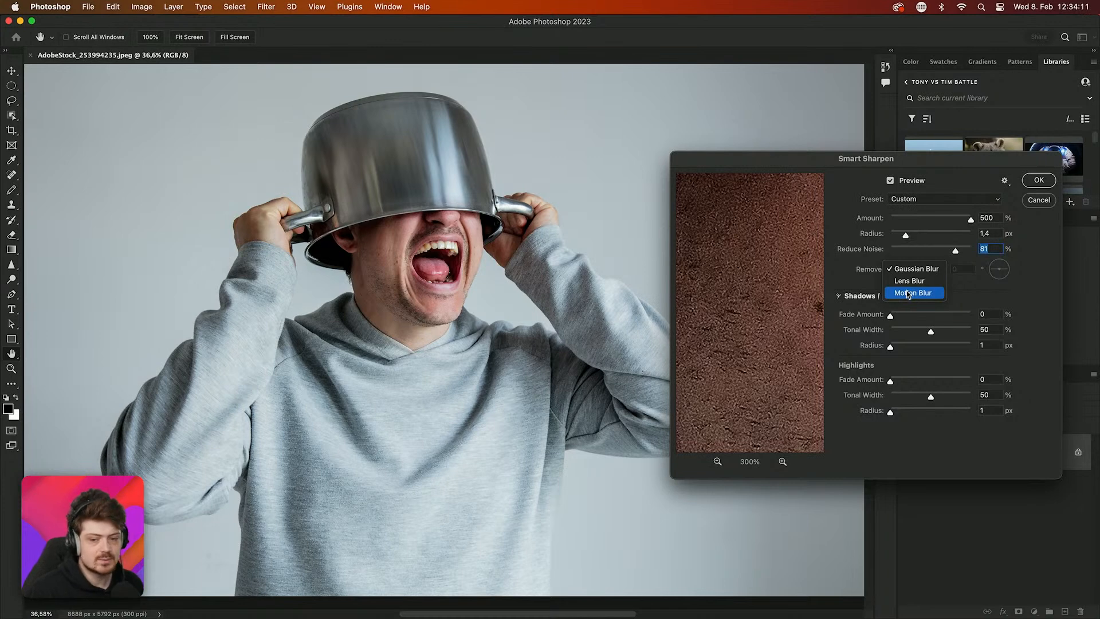
click(905, 269)
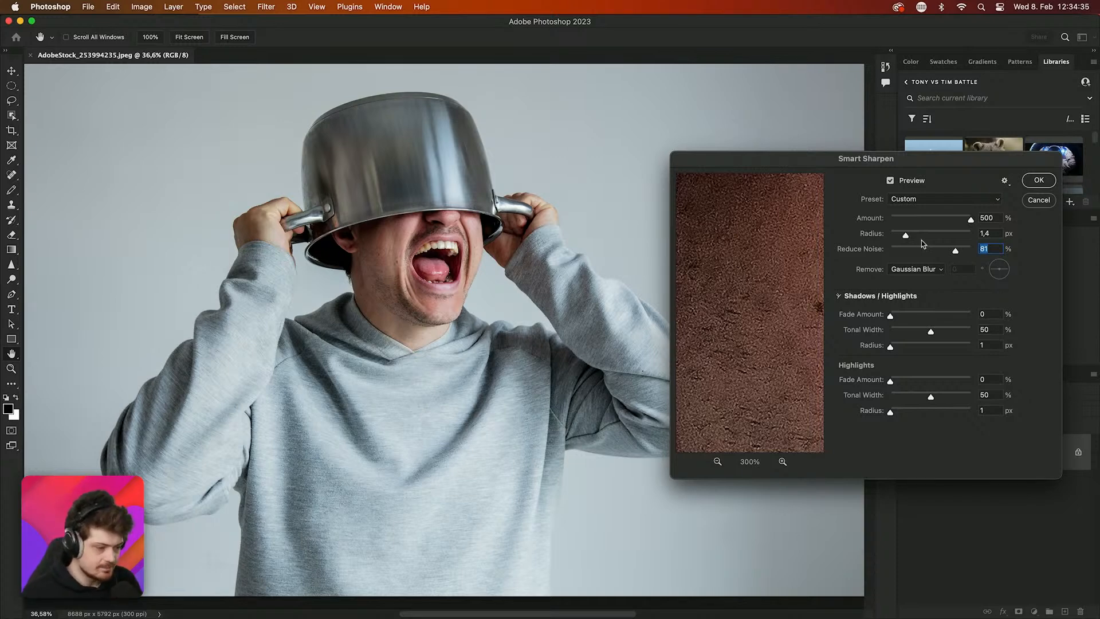
mouse_move(970, 219)
mouse_down()
mouse_move(947, 220)
mouse_move(965, 222)
mouse_up()
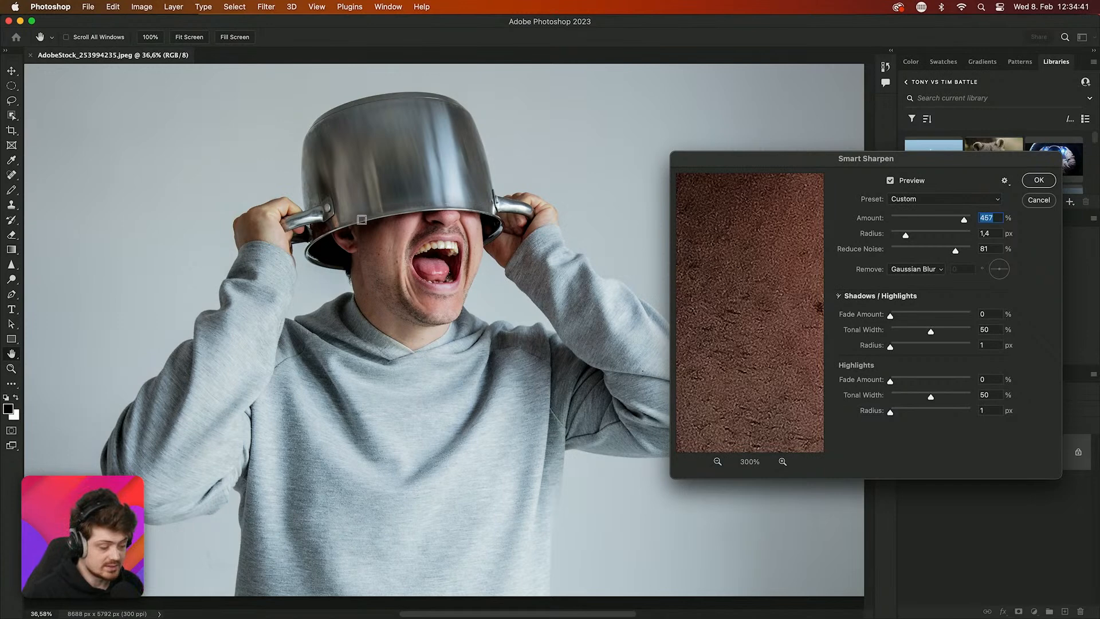
Preview the mouth and the pot's rim with a 14.9 px radius, and reduce the radius to 3.9 px
click(415, 249)
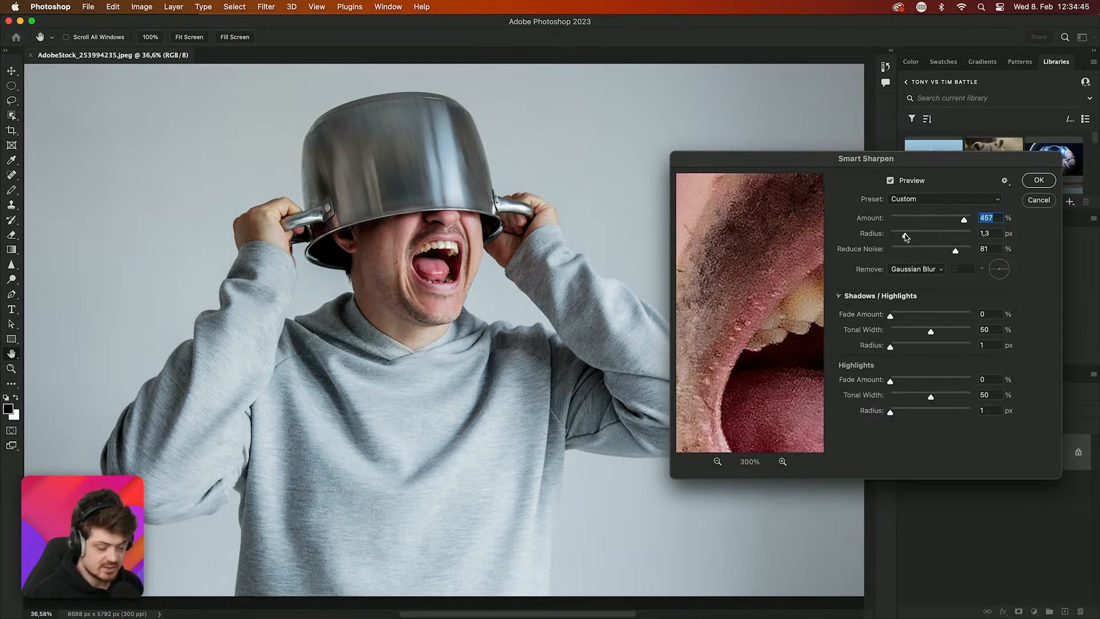
drag(904, 234, 945, 237)
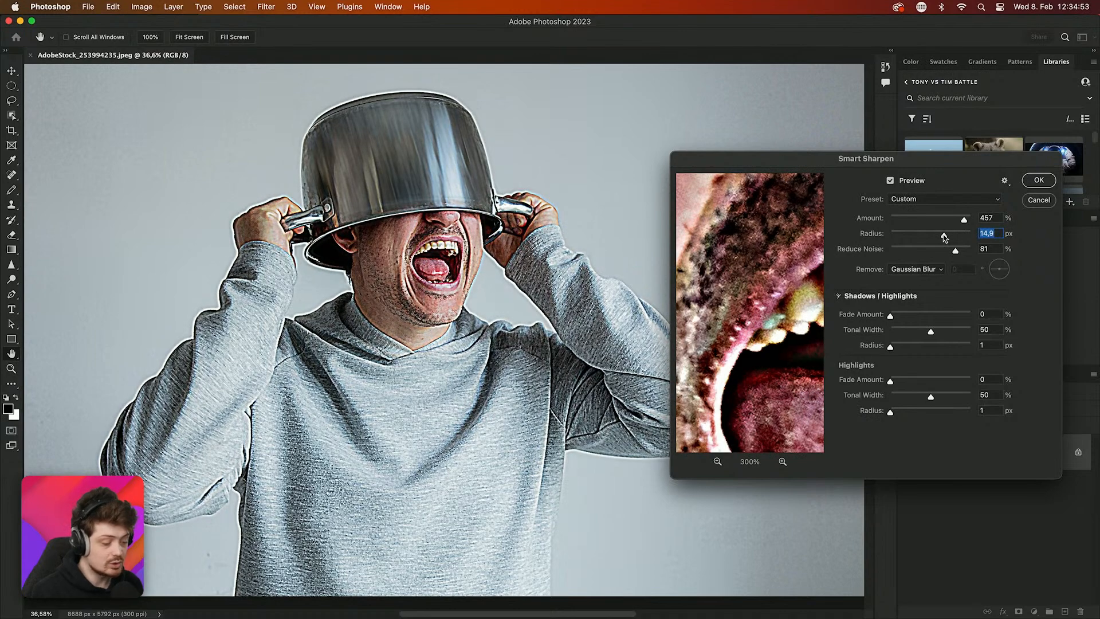
click(316, 267)
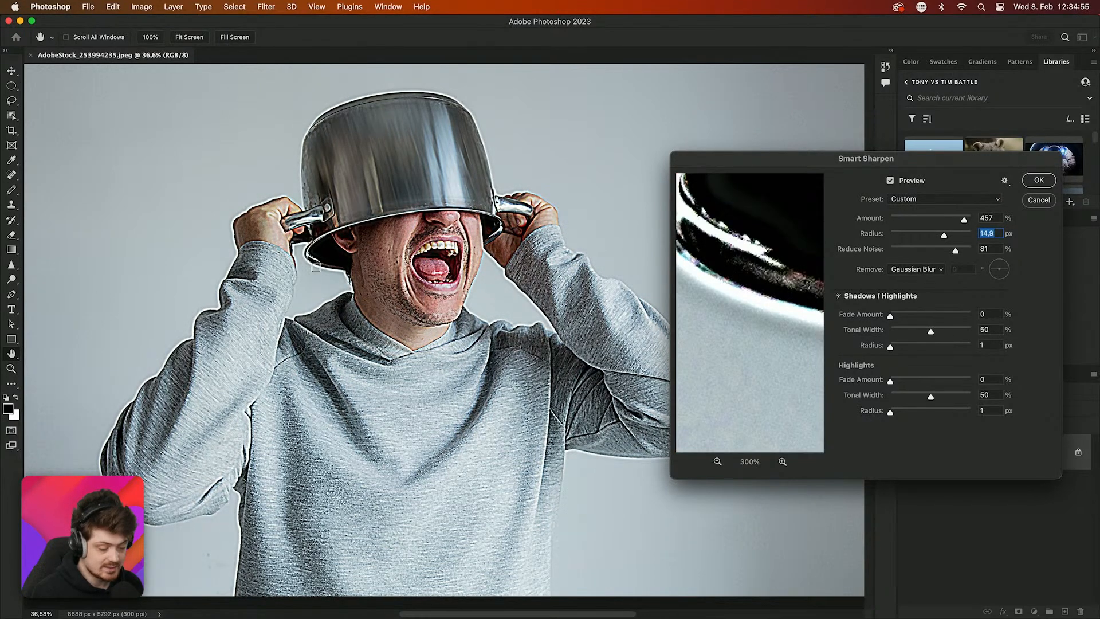
drag(942, 236, 921, 235)
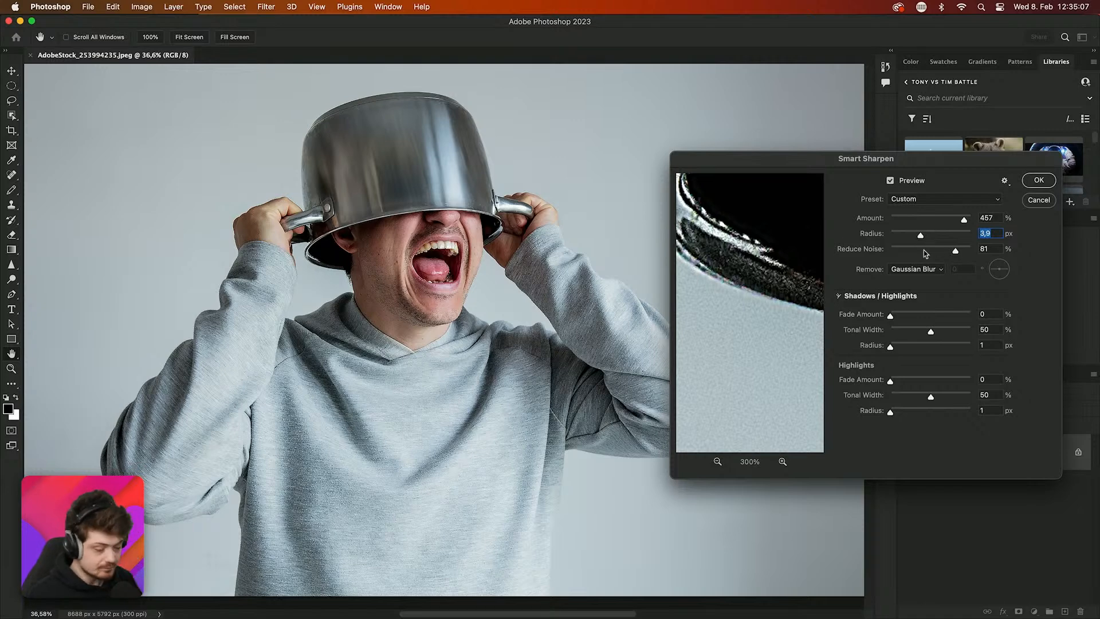
Compare the pot's rim before and after sharpening in the preview, and reduce the sharpening amount to 181%
click(727, 279)
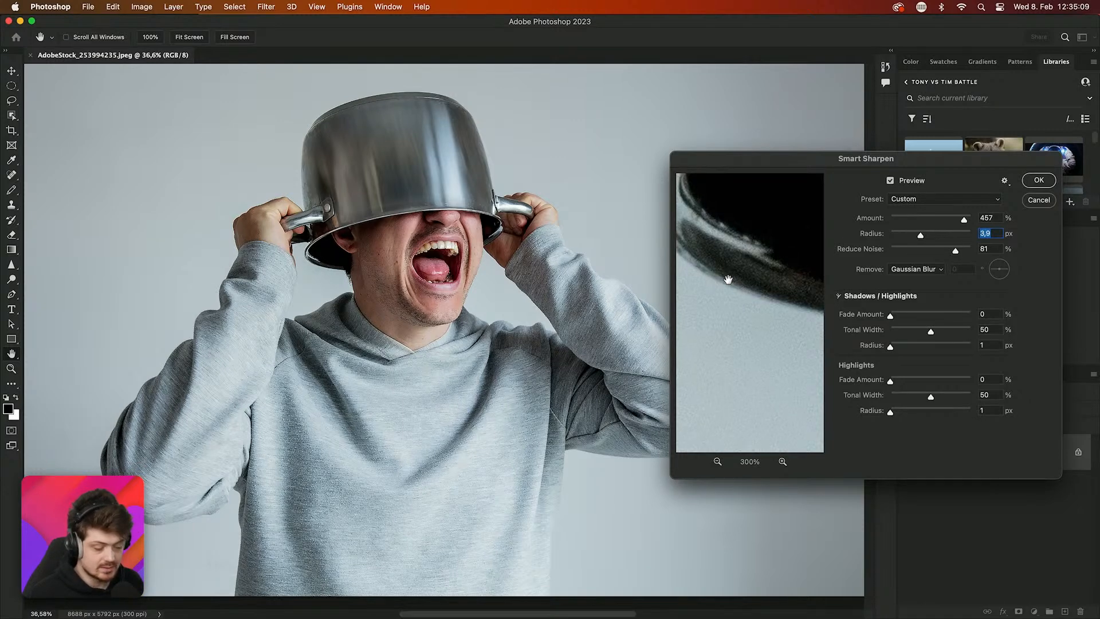
click(728, 279)
click(728, 279)
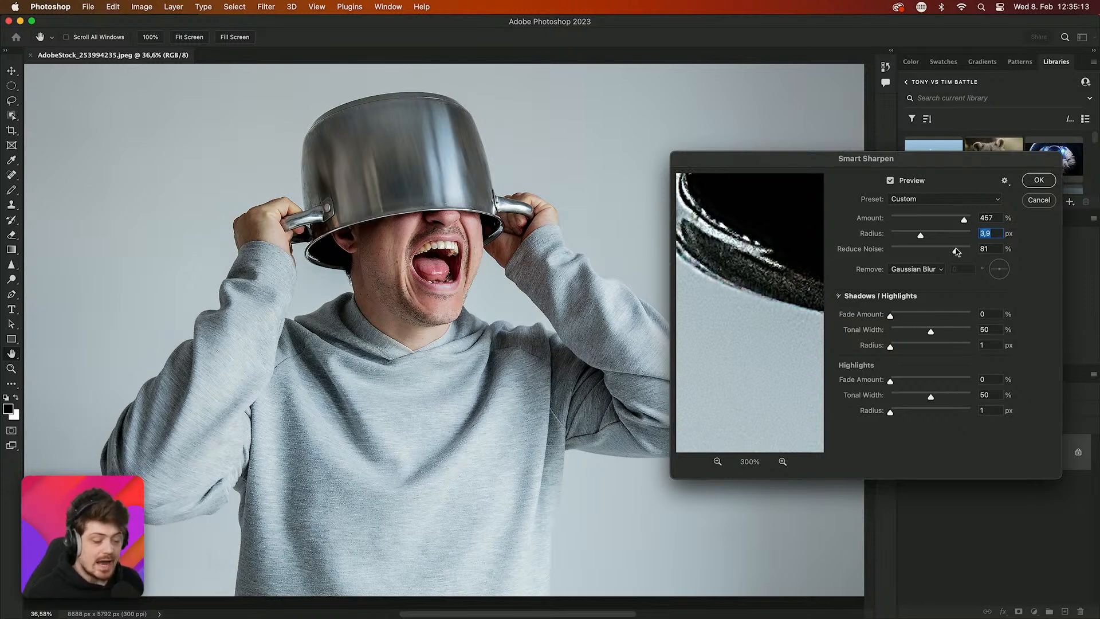
drag(961, 215, 919, 222)
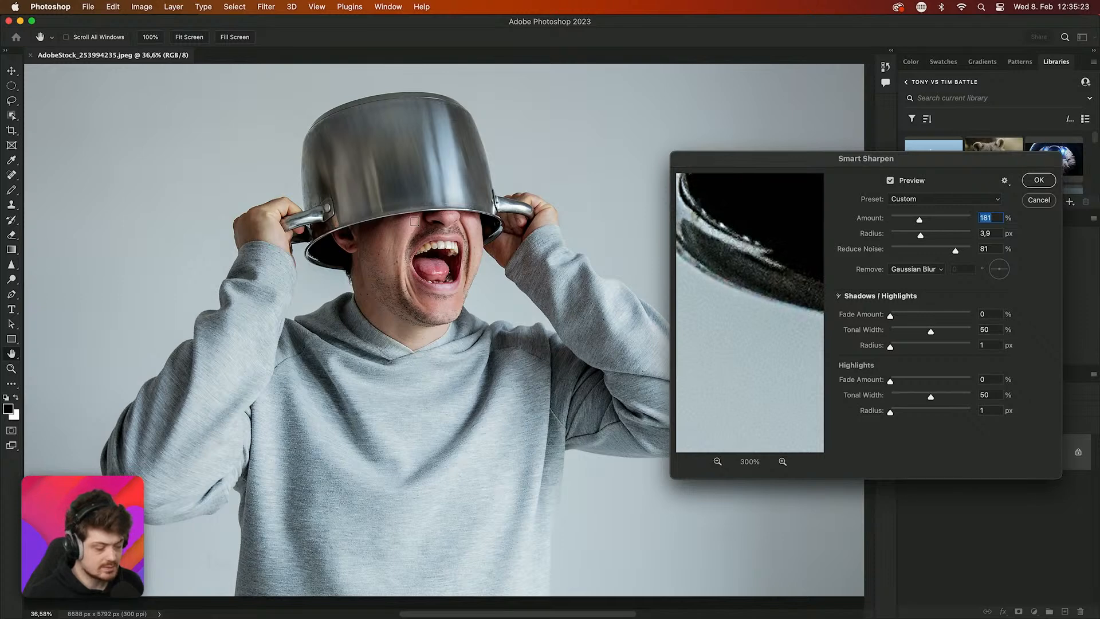
Preview the man's teeth and set the Shadows fade amount to 4% and the Shadows radius to 20 px
click(428, 246)
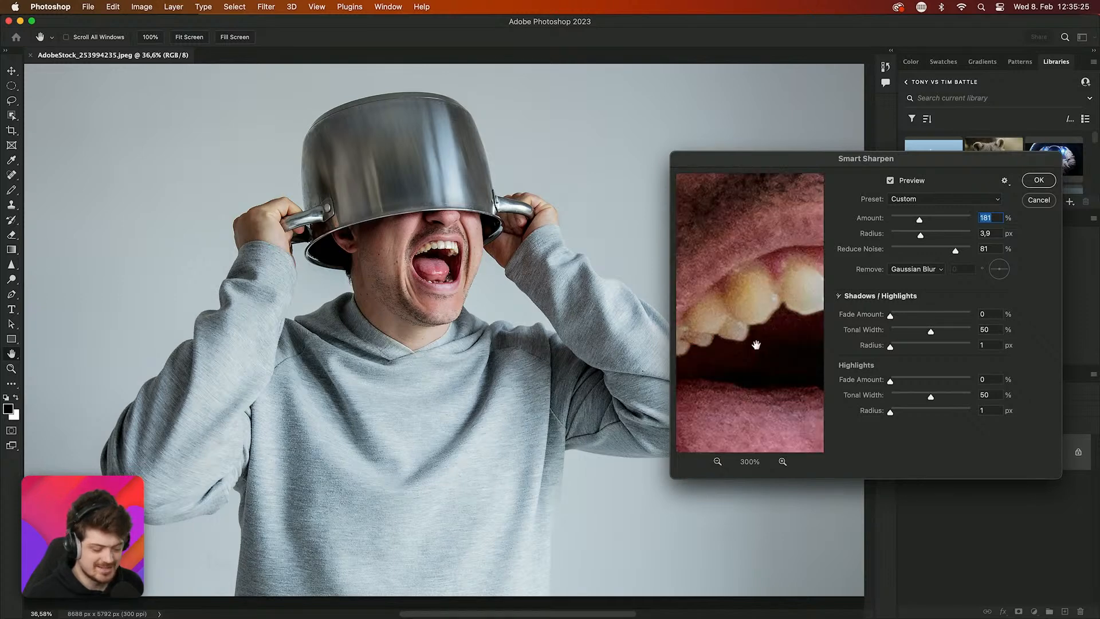
drag(756, 344, 775, 295)
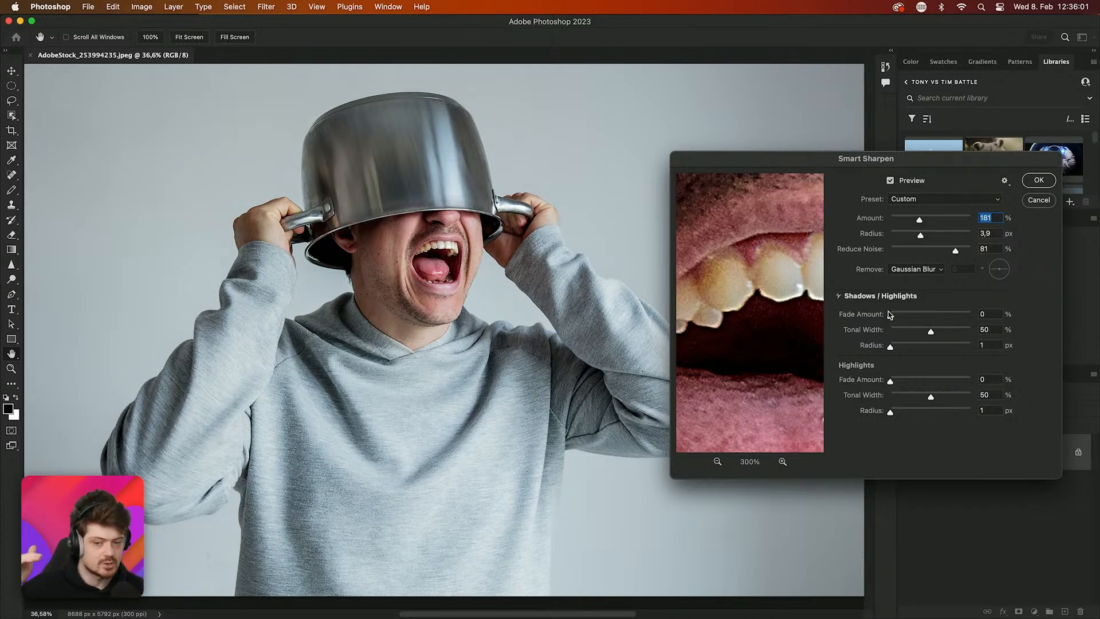
mouse_move(890, 315)
mouse_down()
mouse_move(974, 316)
mouse_move(893, 315)
mouse_up()
click(980, 315)
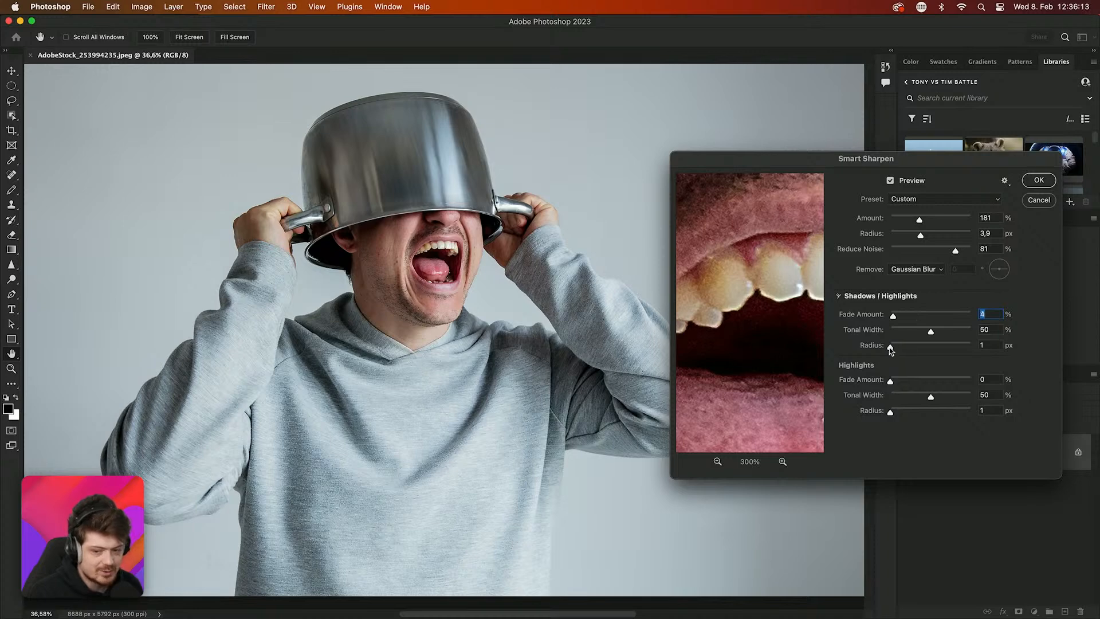
drag(890, 348, 893, 348)
drag(897, 350, 906, 350)
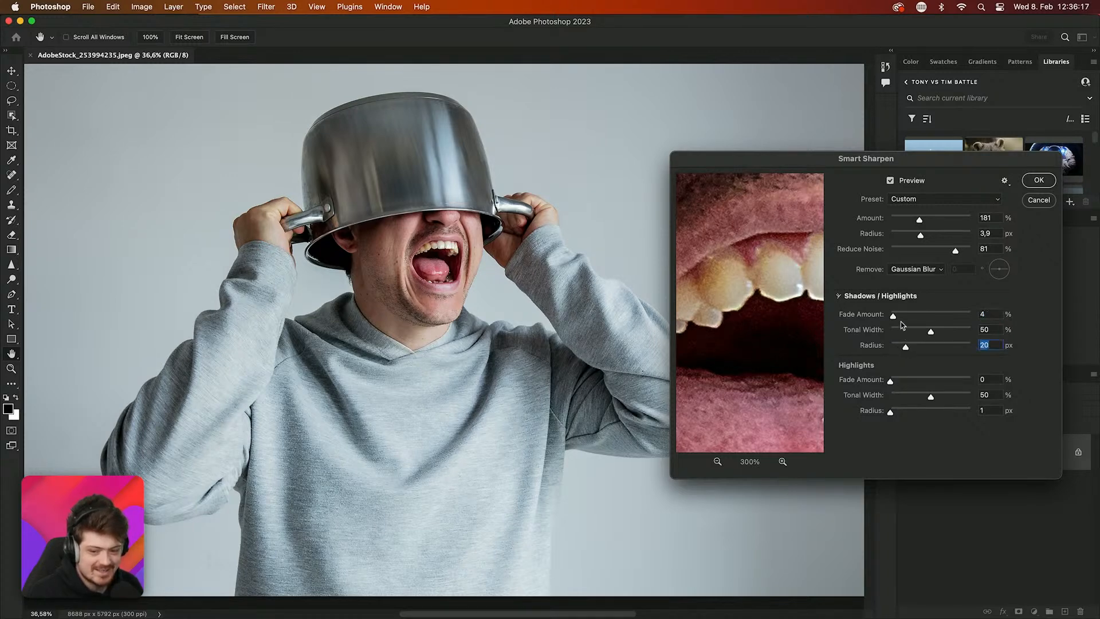
Set the Highlights radius to 16 px and test the Highlights fade amount at 98% and 0% before raising it to 100%
drag(890, 411, 939, 381)
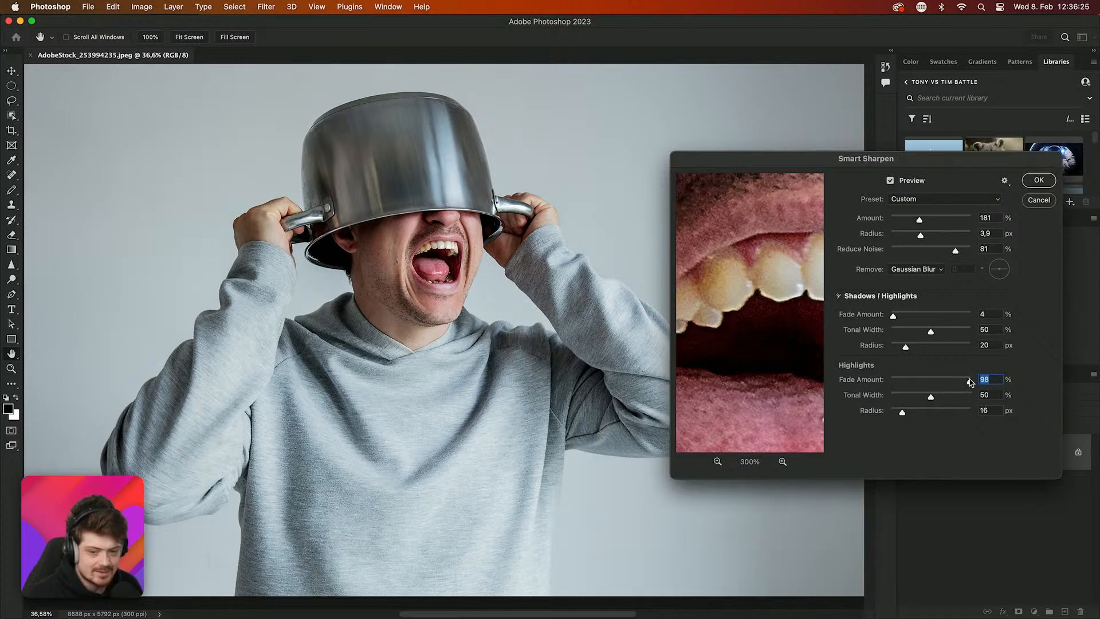
drag(970, 379, 884, 373)
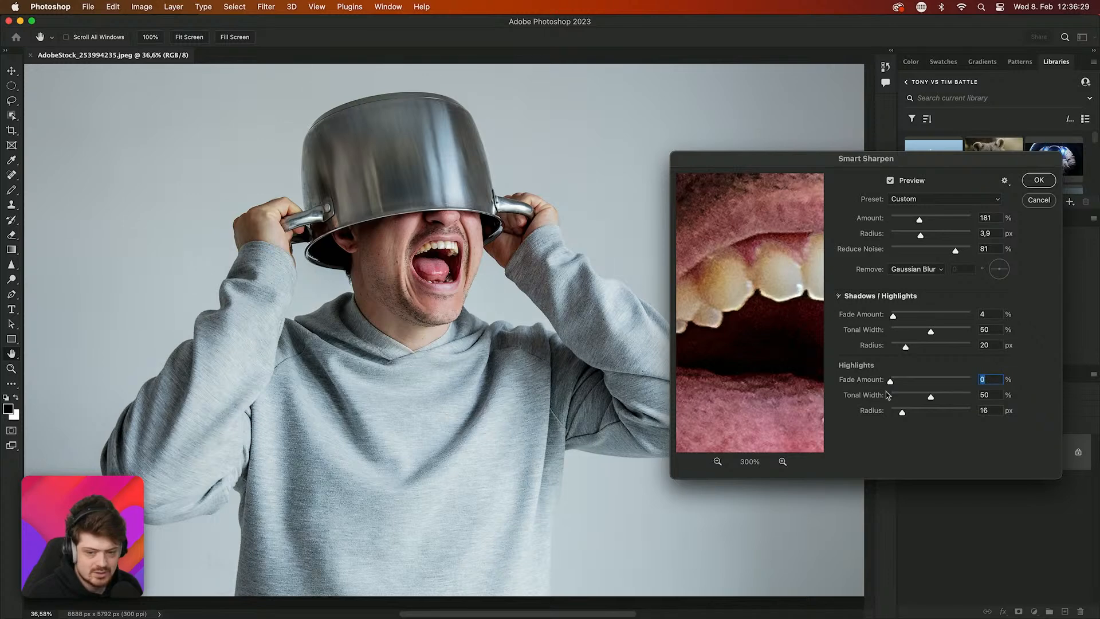
drag(890, 380, 981, 379)
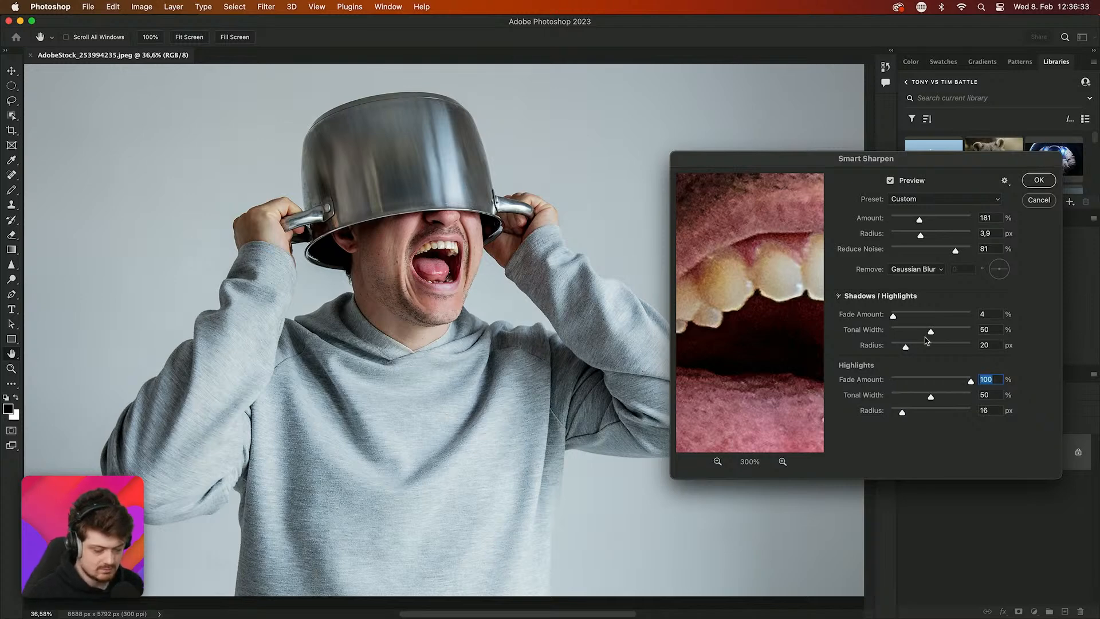
Set Shadows to 79% fade and 60% tonal width, and Highlights to 60% fade and 75% tonal width
drag(896, 319, 931, 317)
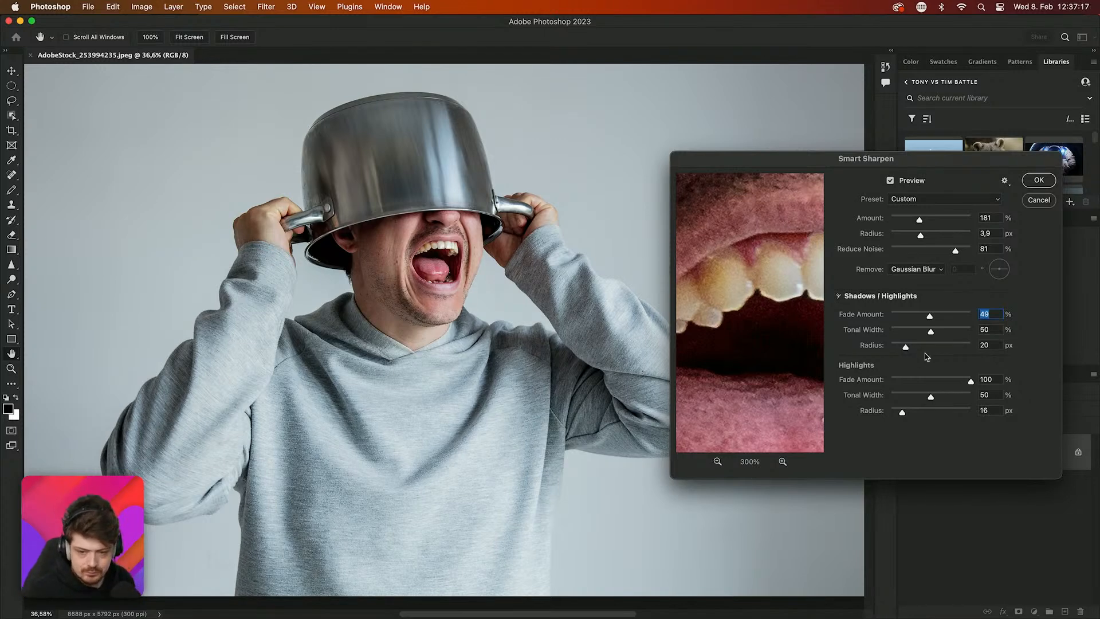
drag(930, 324, 954, 316)
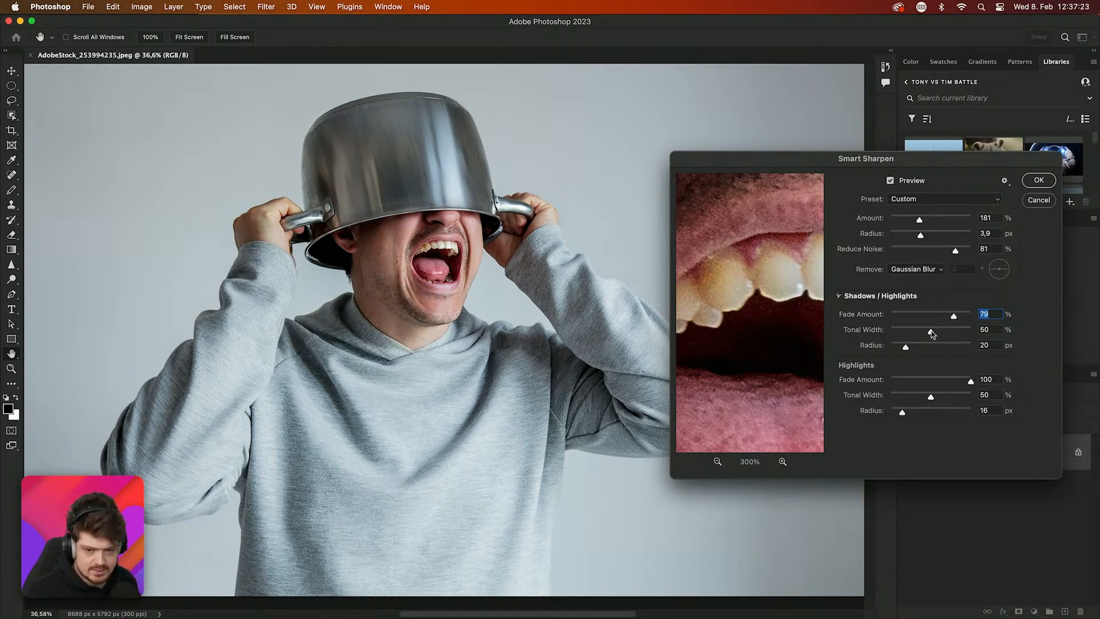
mouse_move(930, 332)
mouse_down()
mouse_move(913, 332)
mouse_move(937, 332)
mouse_up()
mouse_move(930, 396)
mouse_down()
mouse_move(912, 397)
mouse_move(954, 398)
mouse_move(952, 382)
mouse_move(939, 384)
mouse_up()
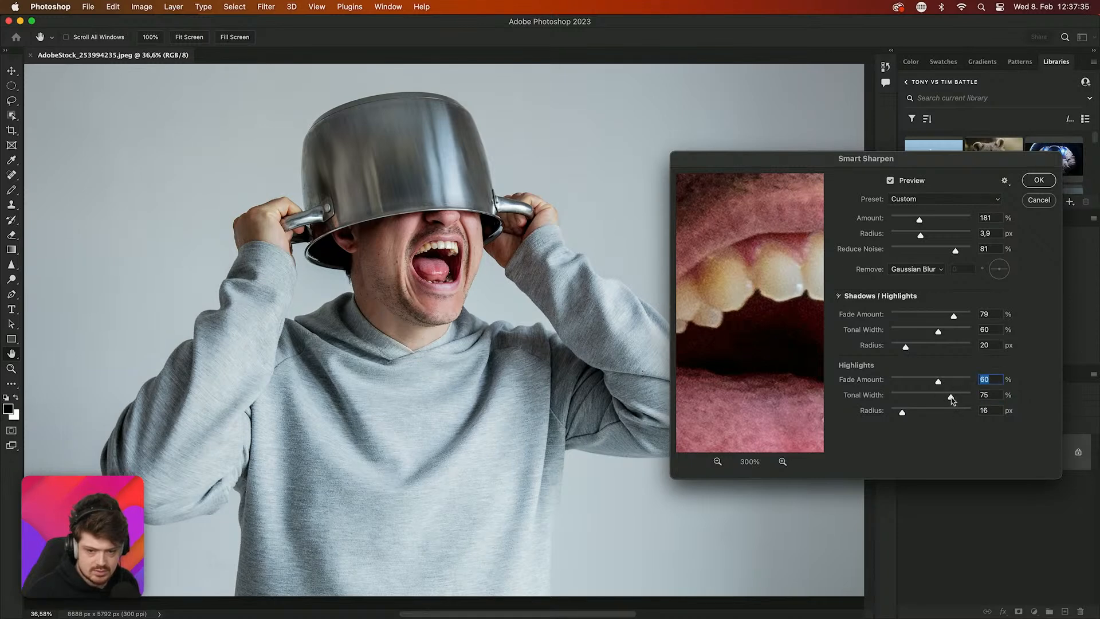
click(950, 396)
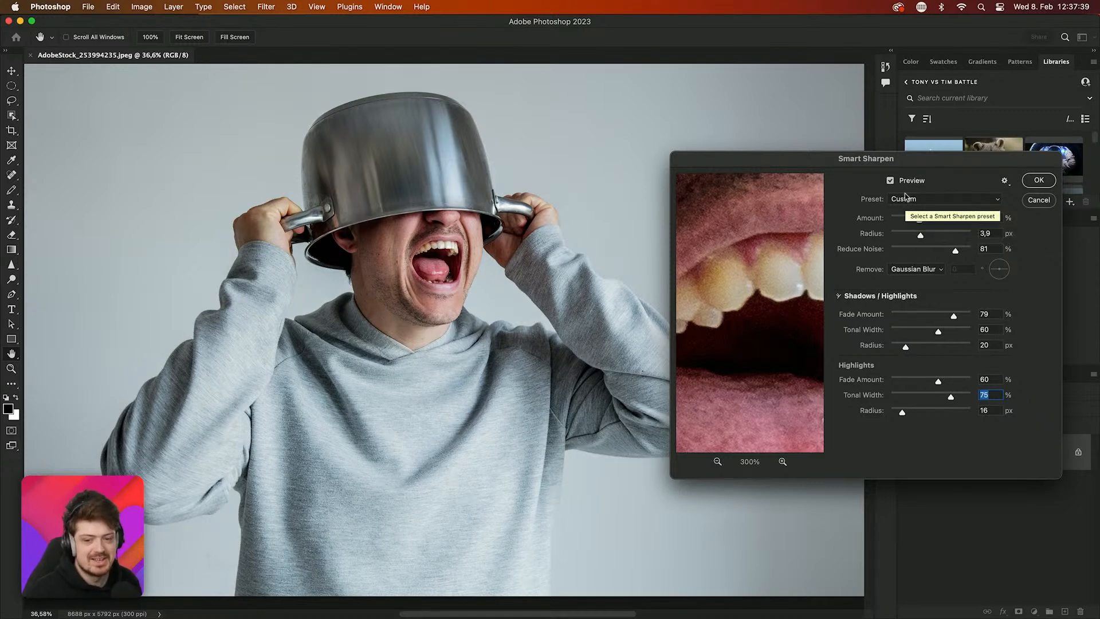
Turn the filter preview off and on twice to compare the effect on the photo
click(891, 181)
click(890, 181)
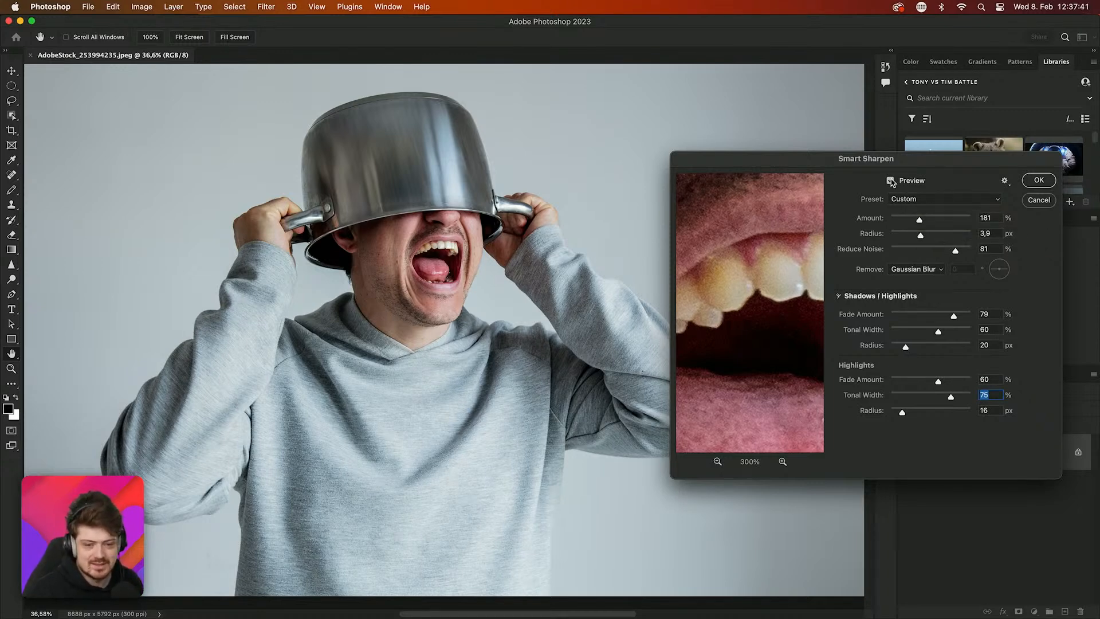
click(891, 181)
click(891, 181)
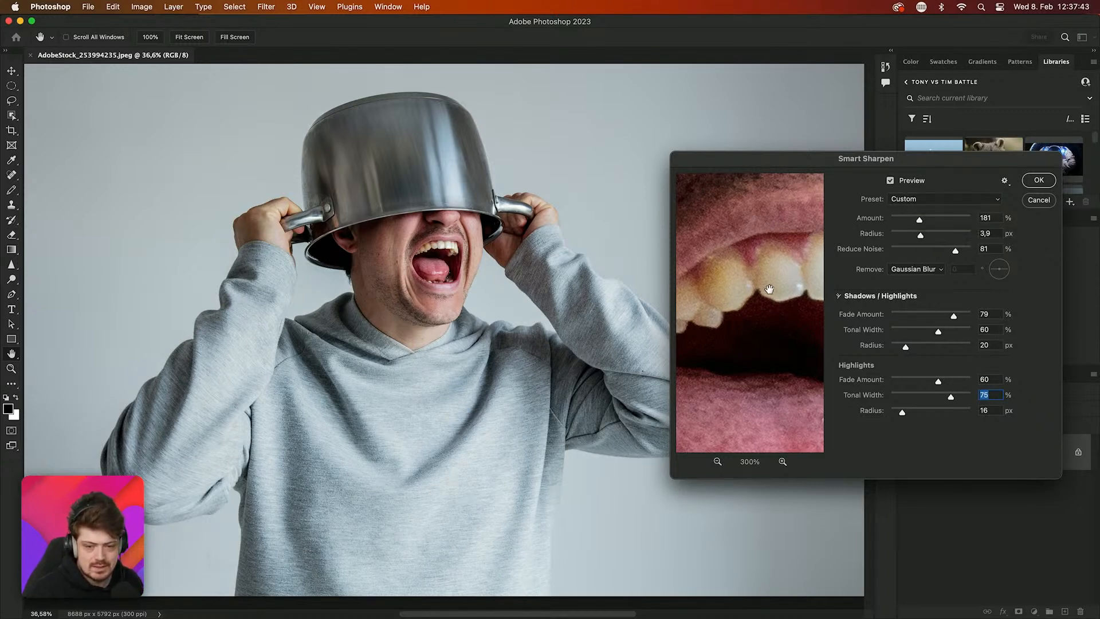
Preview the upper lip and reduce the fade amount to 41% for Highlights and 43% for Shadows
drag(768, 288, 780, 365)
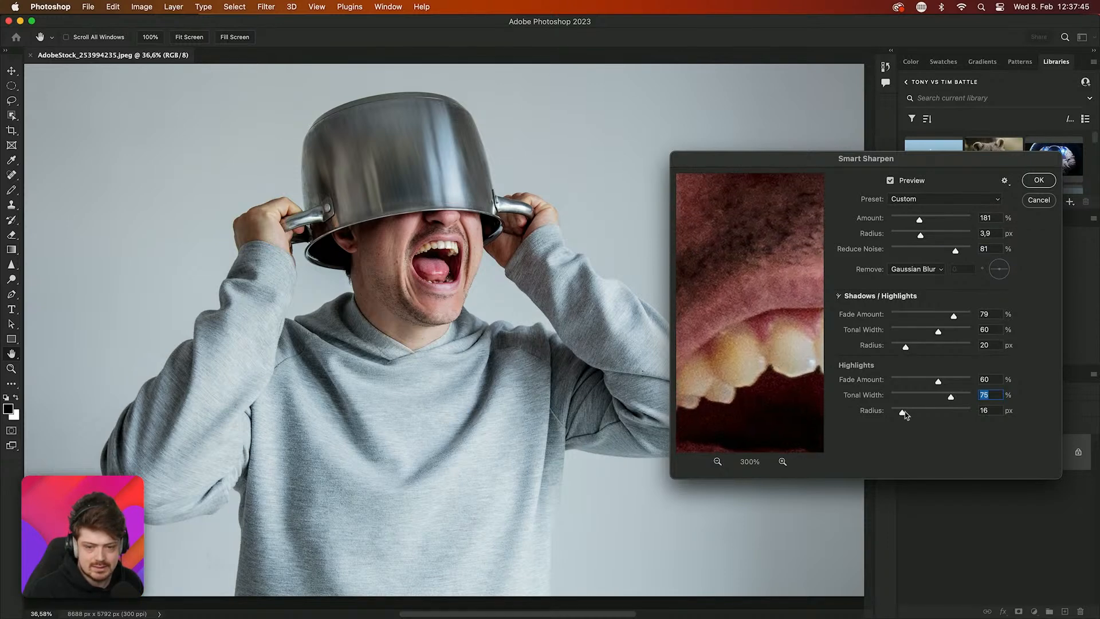
click(922, 381)
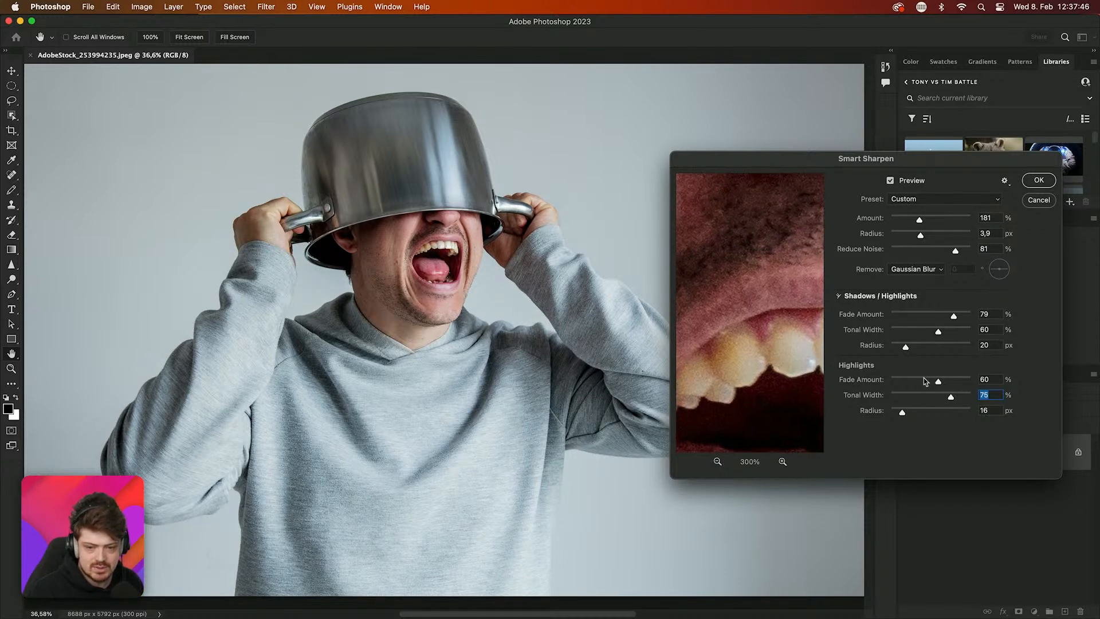
click(925, 316)
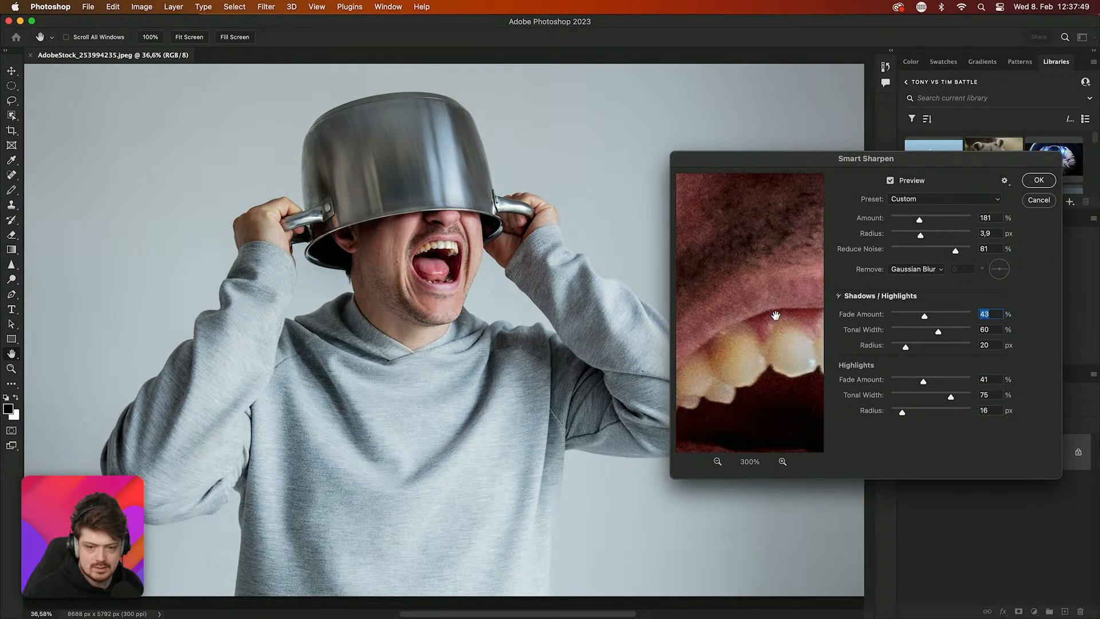
Inspect the beard, cheek and pot's edge in the 300% preview, and apply Smart Sharpen to the photo
drag(756, 305, 902, 281)
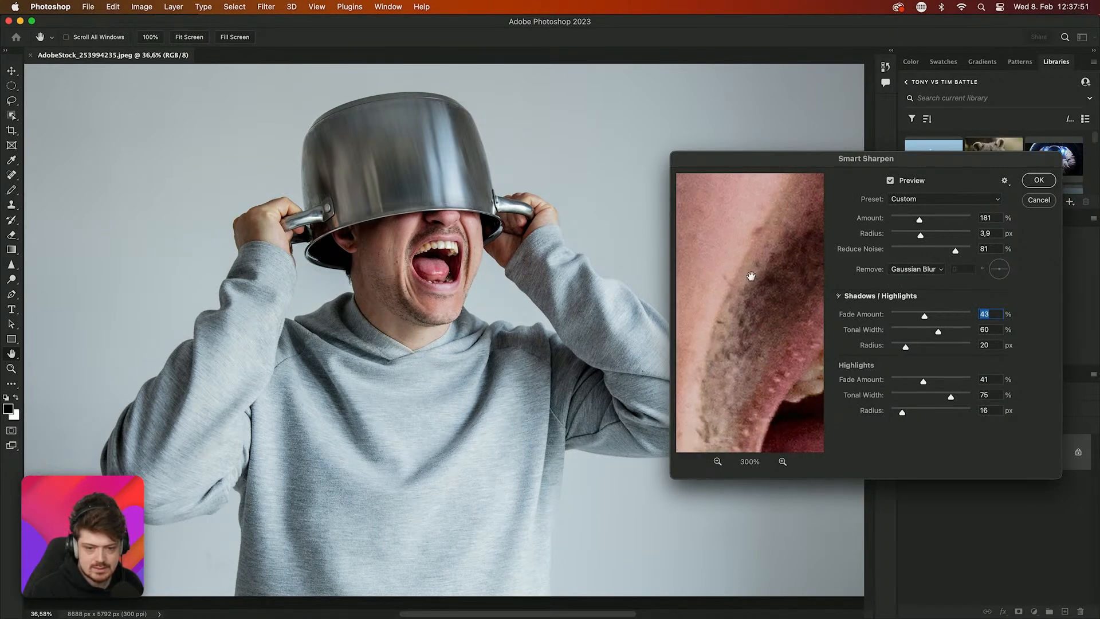
drag(750, 276, 1000, 374)
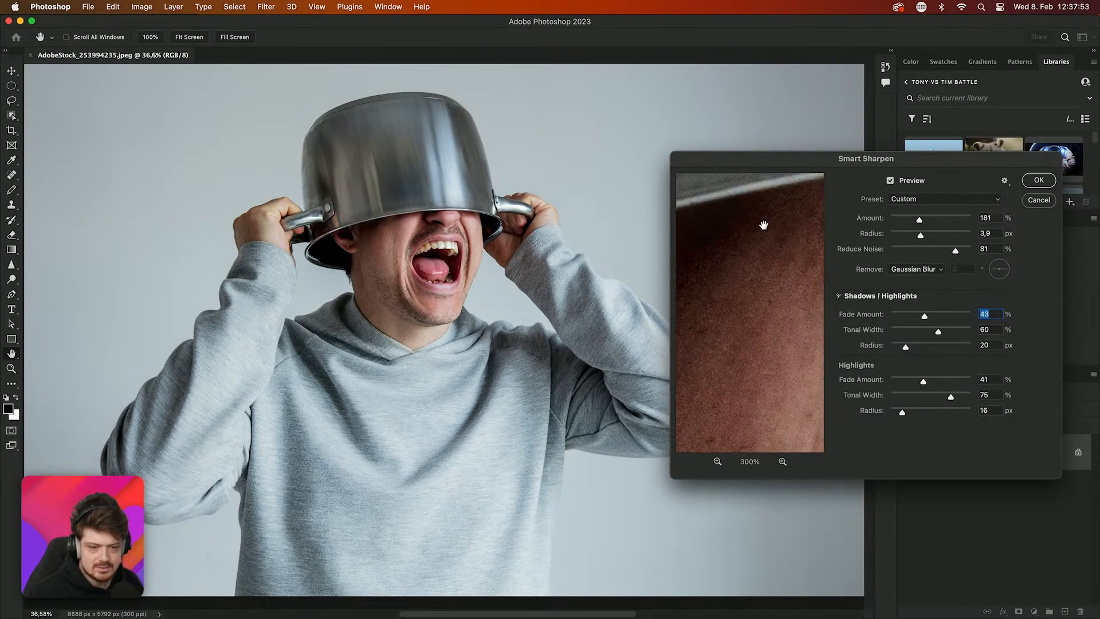
click(302, 258)
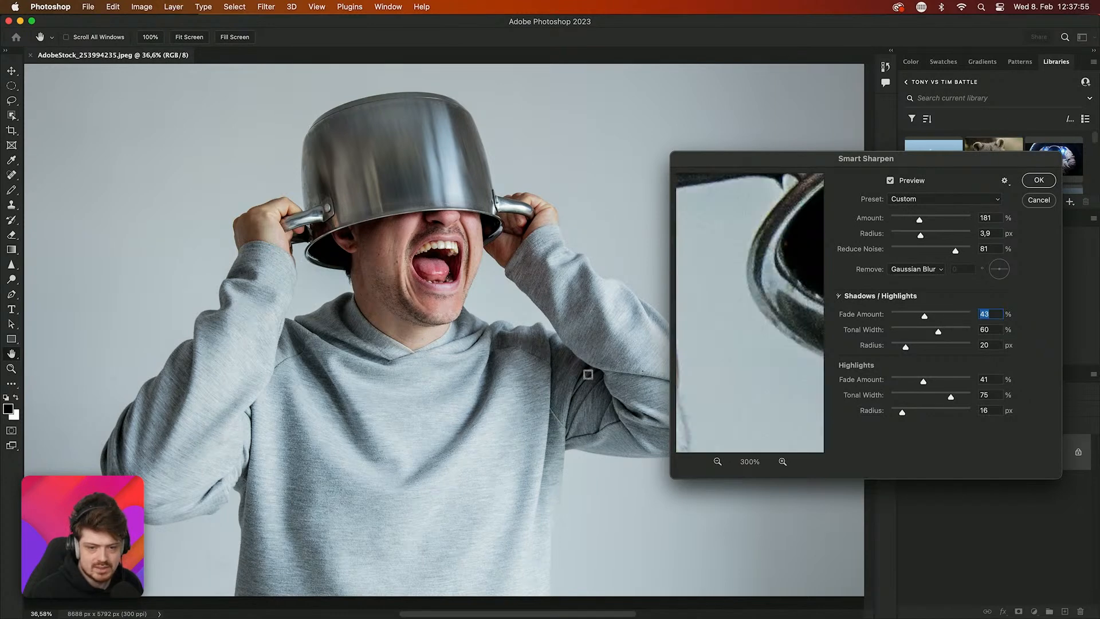
drag(780, 377, 757, 367)
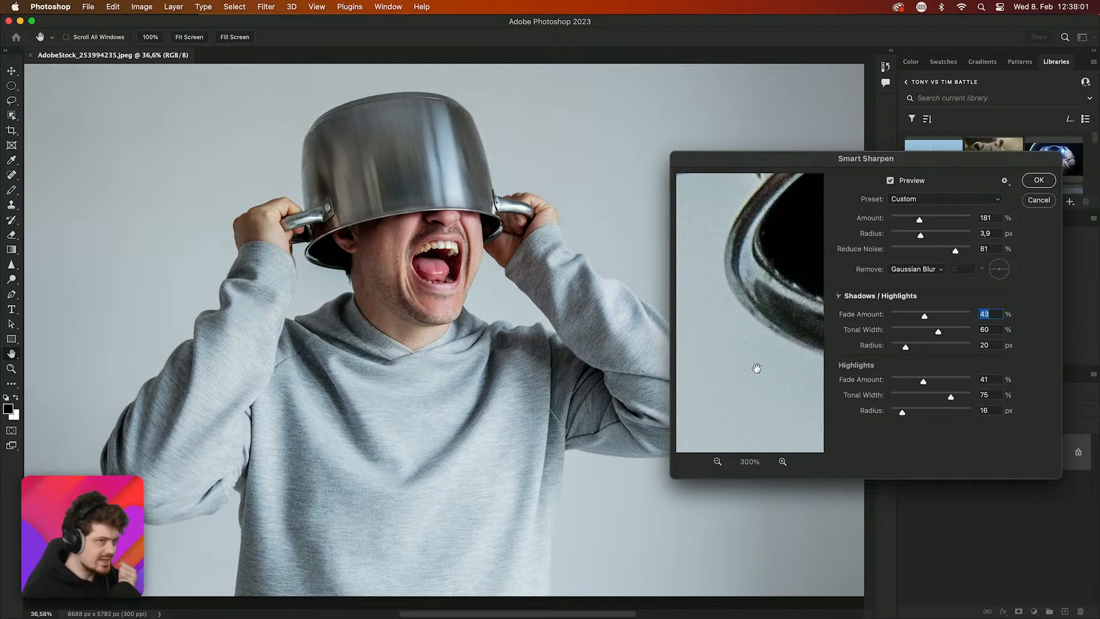
click(1038, 181)
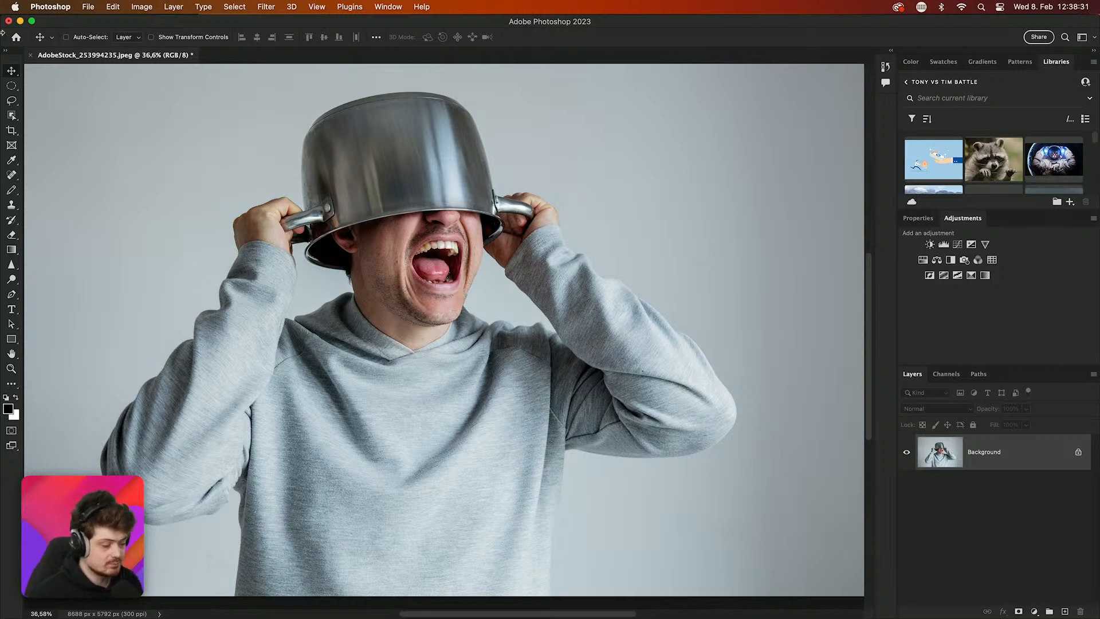
Close the pot photo without saving and open AdobeStock_298393192.jpeg from the Crash Course filters folder in Finder
click(30, 55)
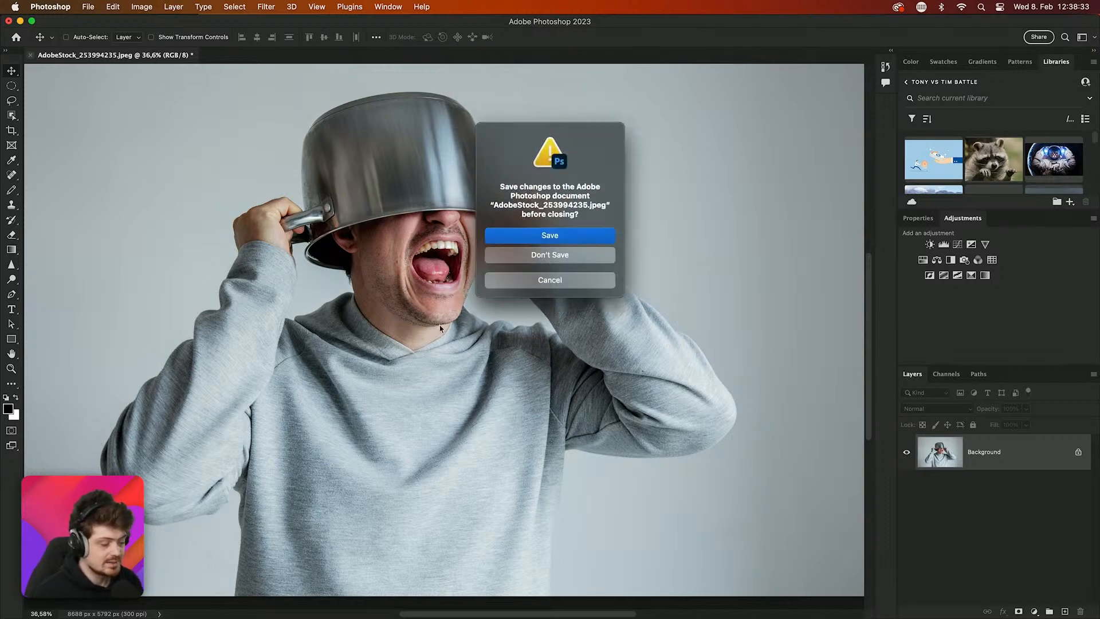
click(503, 255)
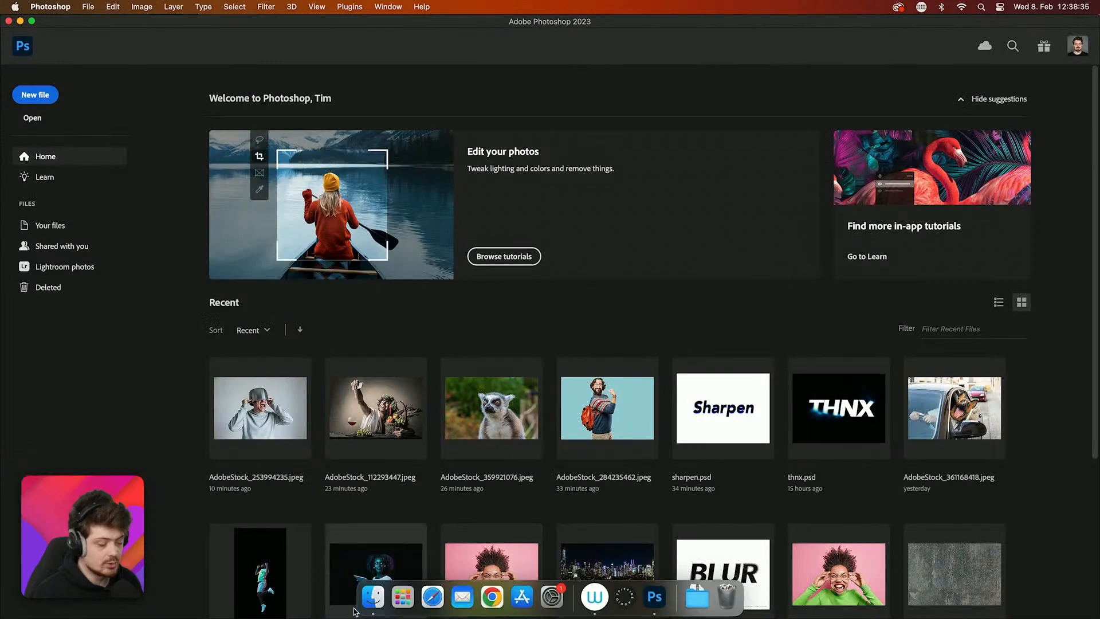
click(373, 599)
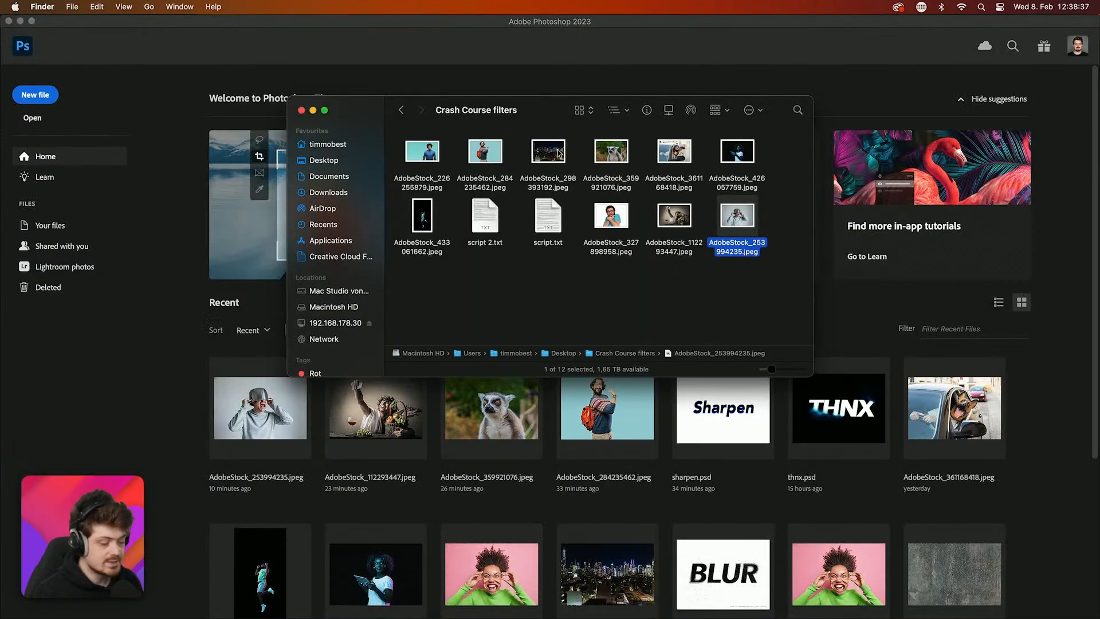
drag(559, 154, 129, 316)
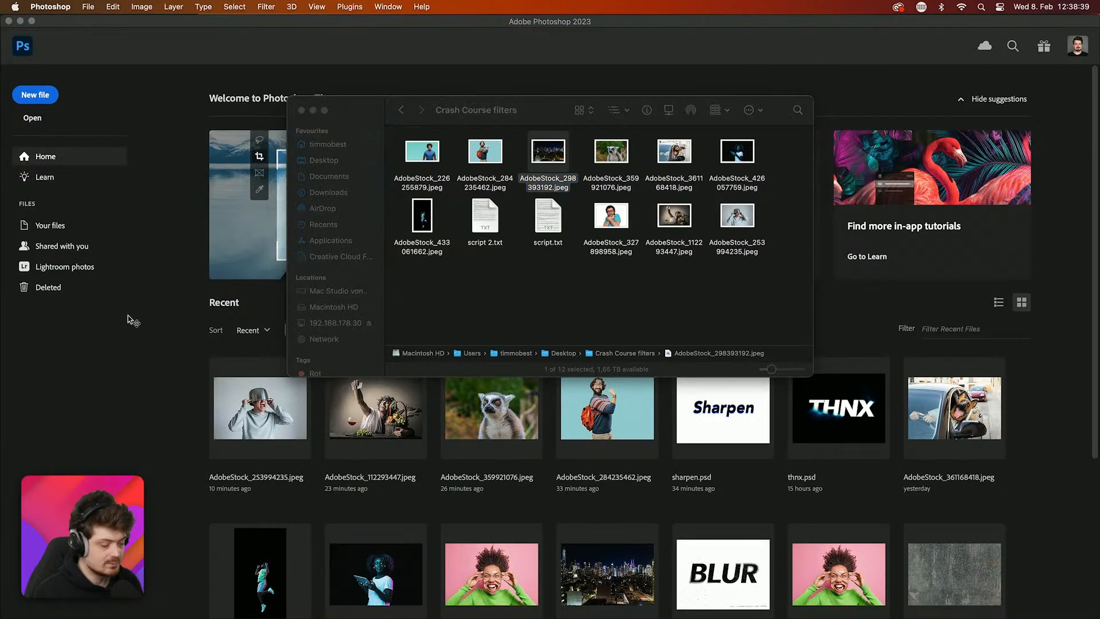
Start a Path Blur on the night skyline photo and shorten its path to a tiny, slightly descending diagonal line
scroll(333, 313, up, 5)
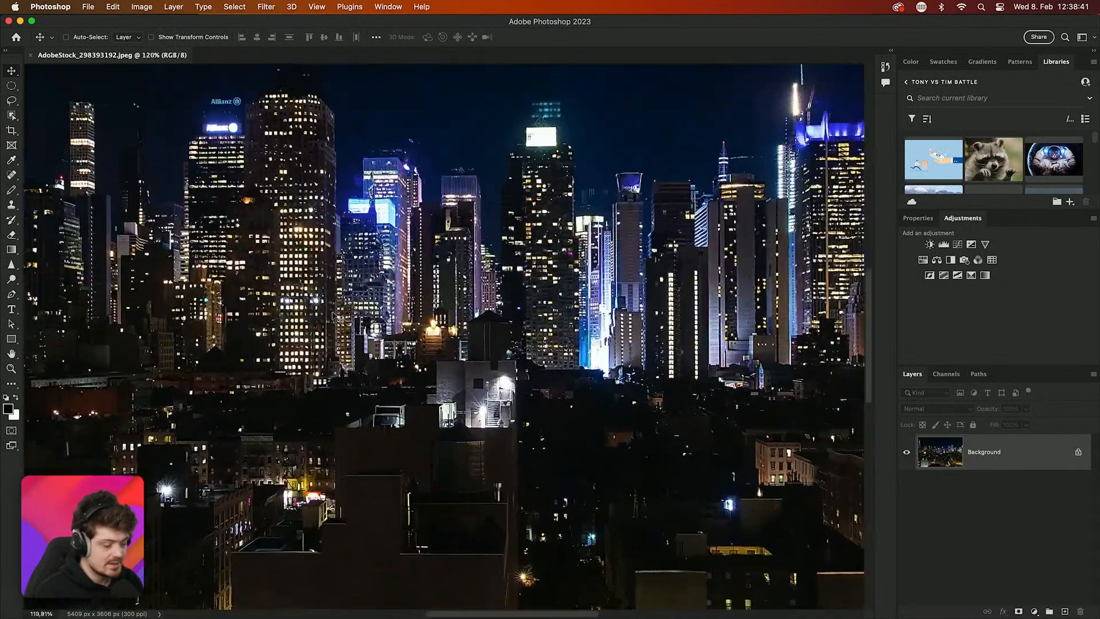
scroll(334, 316, up, 15)
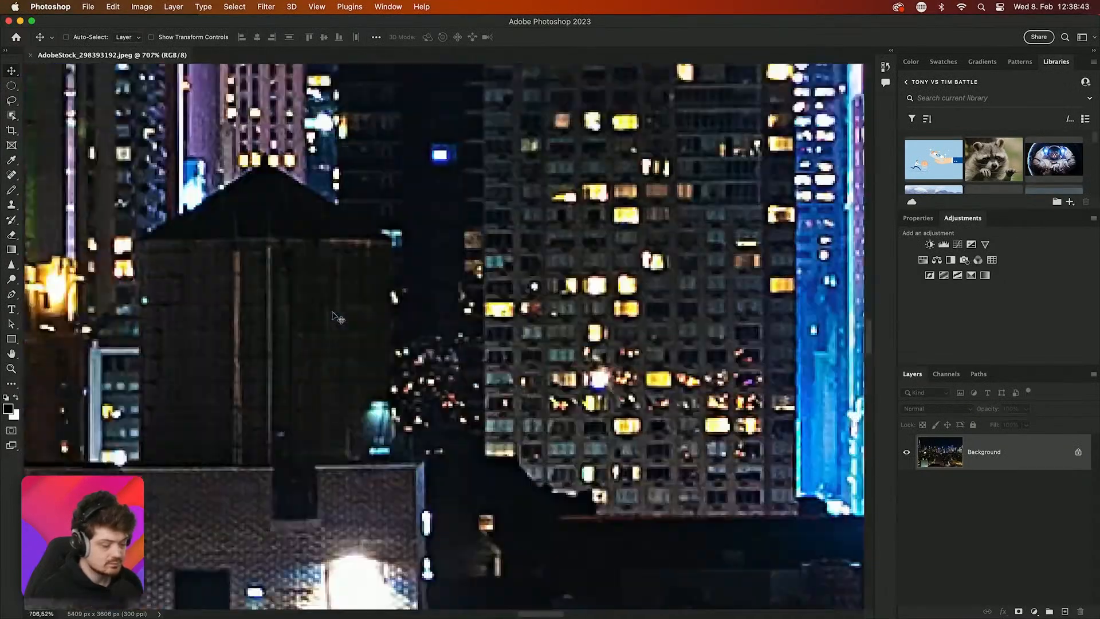
scroll(335, 316, right, 5)
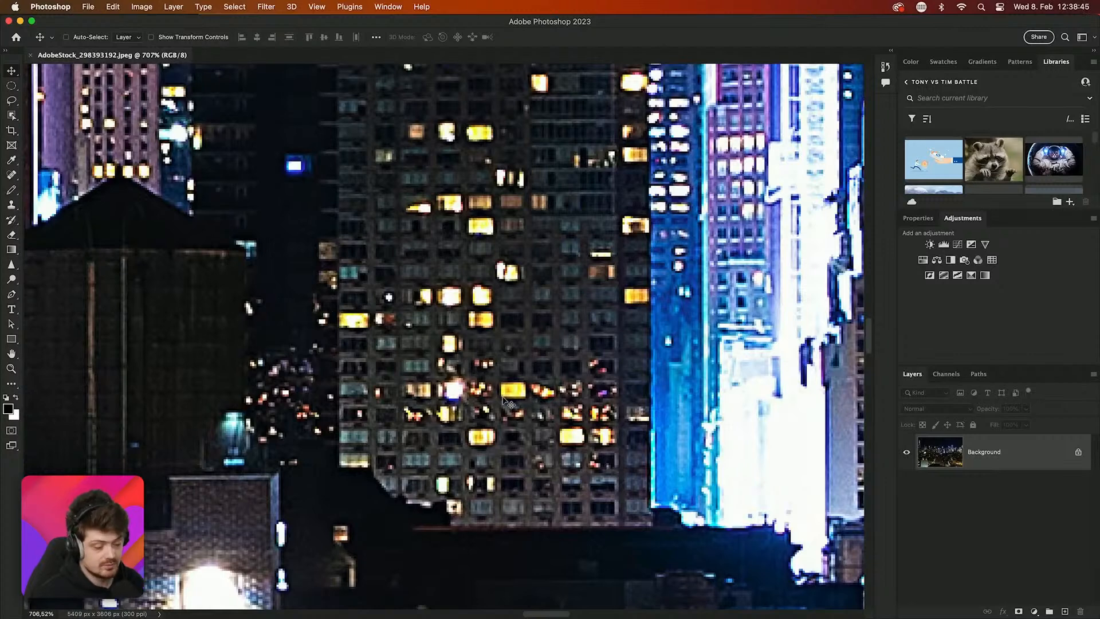
click(266, 7)
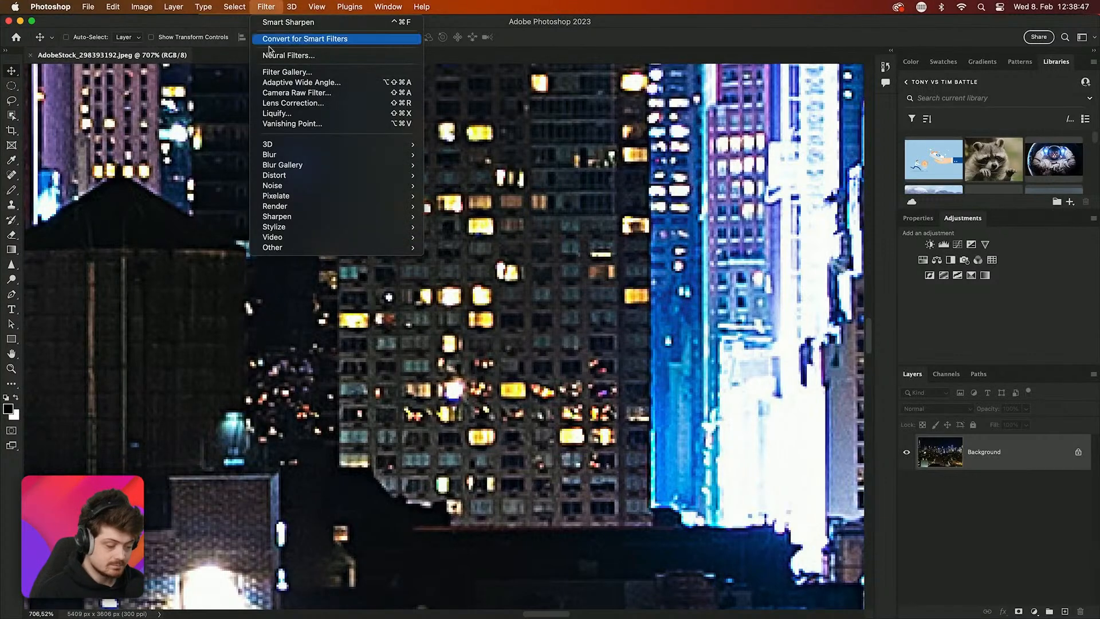
mouse_move(311, 165)
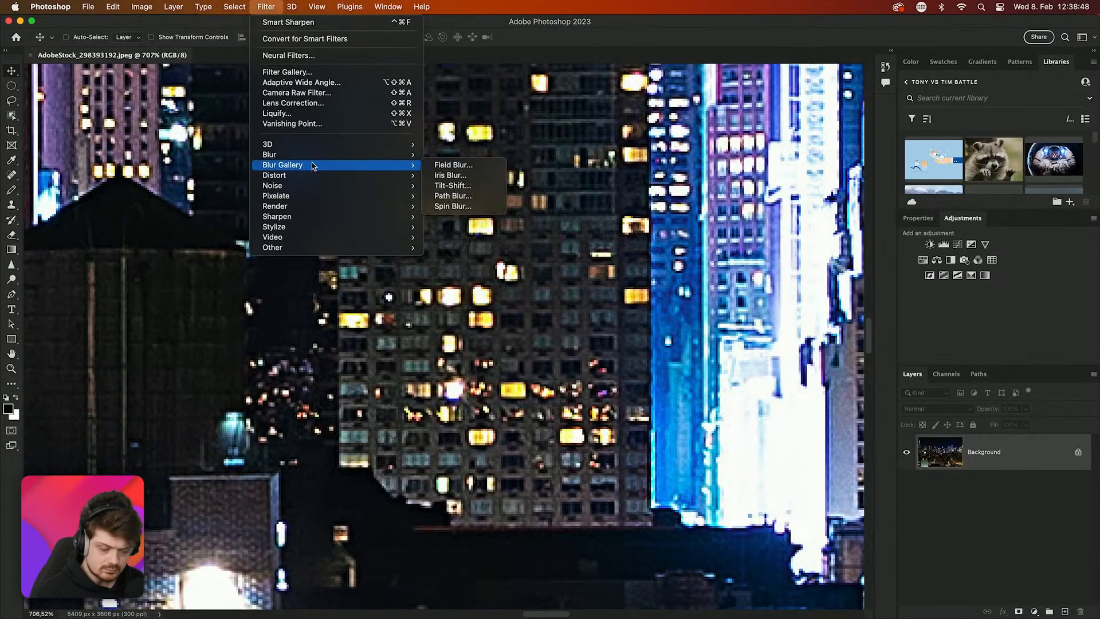
click(455, 196)
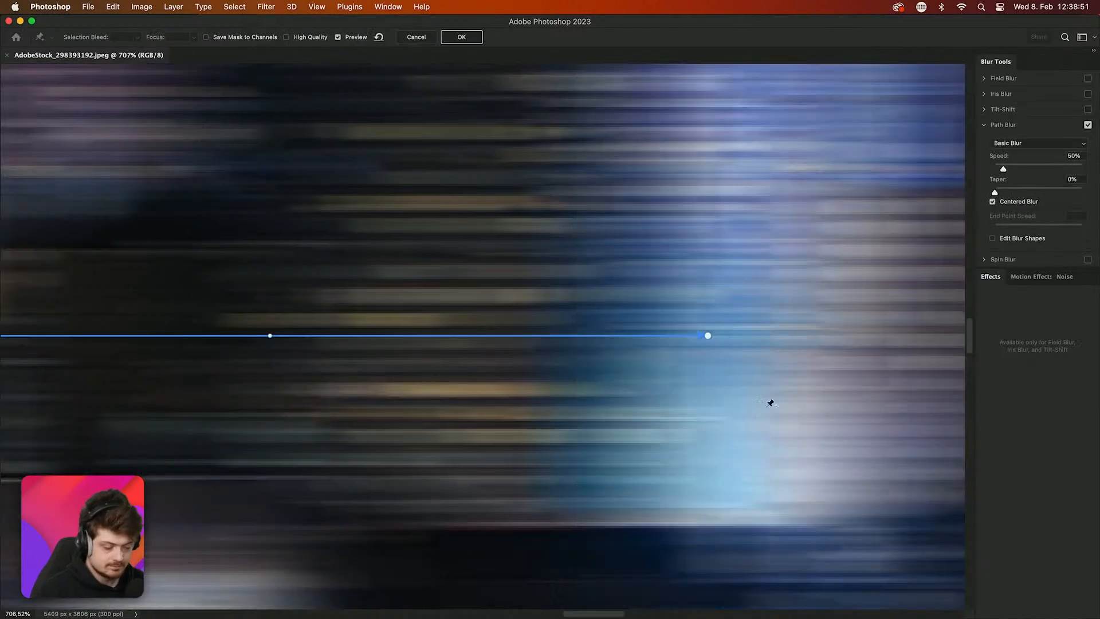
key(super+minus)
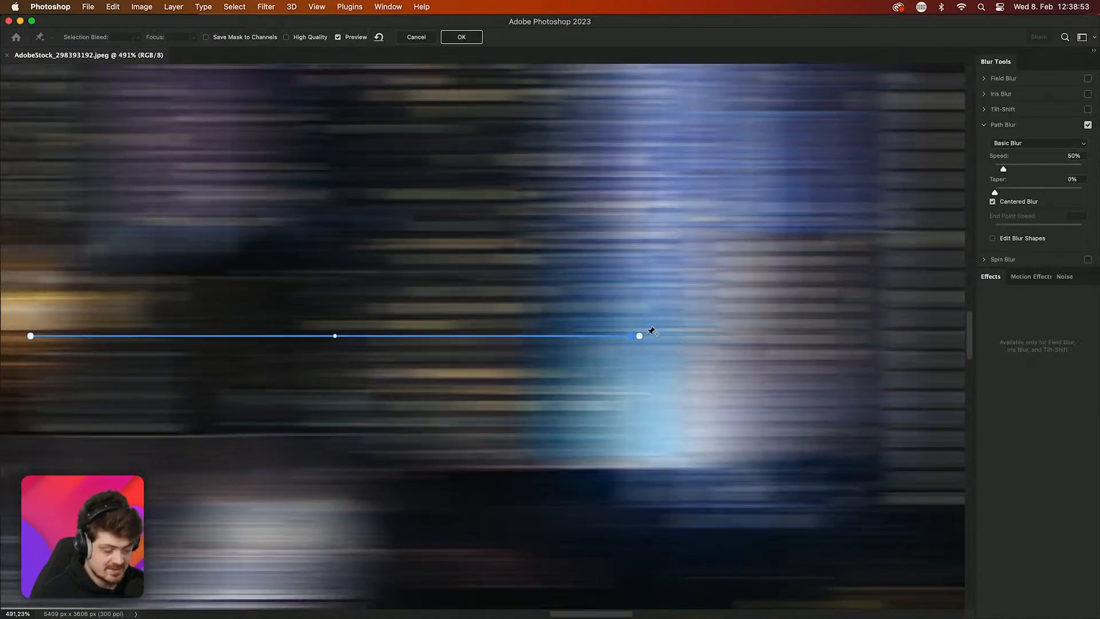
mouse_move(639, 335)
mouse_down()
mouse_move(334, 300)
mouse_move(124, 309)
mouse_move(34, 338)
mouse_up()
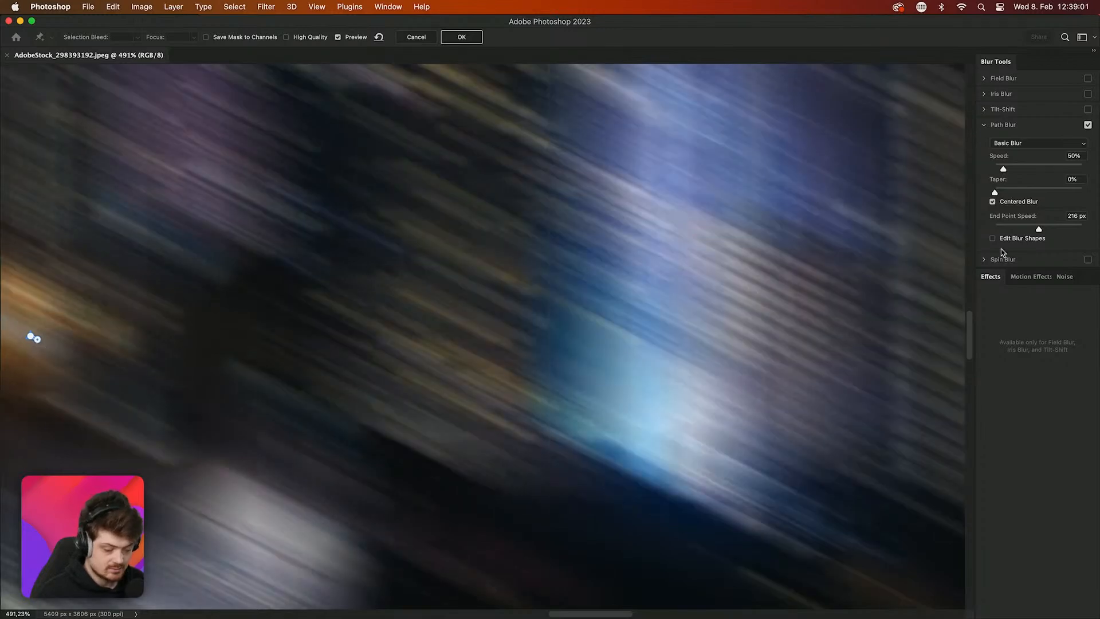
Reduce the Path Blur speed to 3% and apply the blur to the skyline photo
drag(1010, 171, 996, 167)
scroll(387, 247, up, 1)
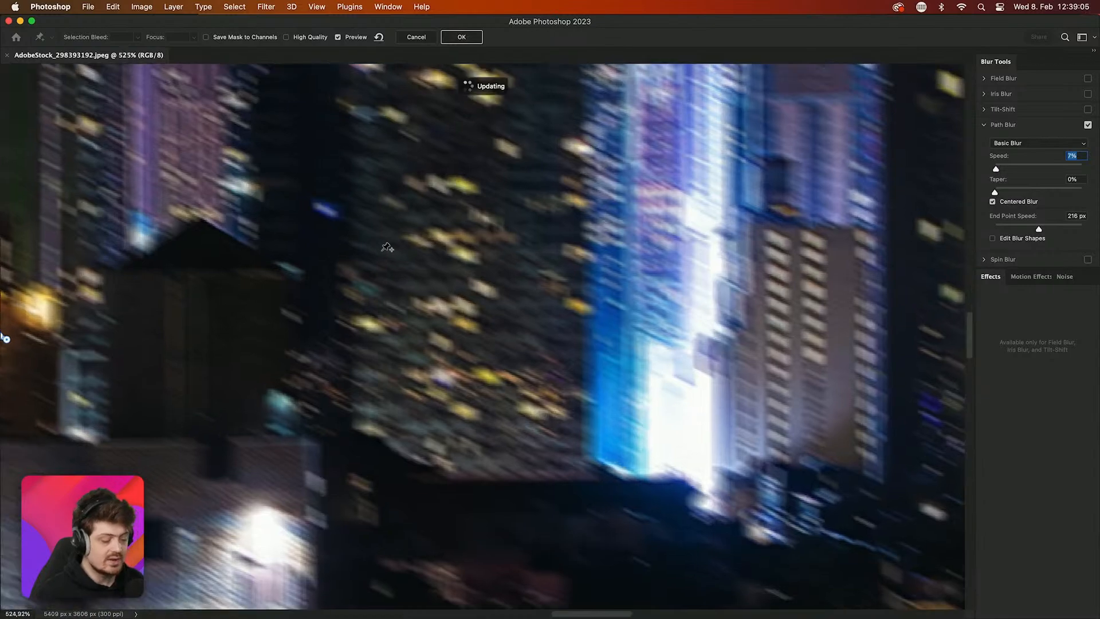
scroll(387, 248, up, 8)
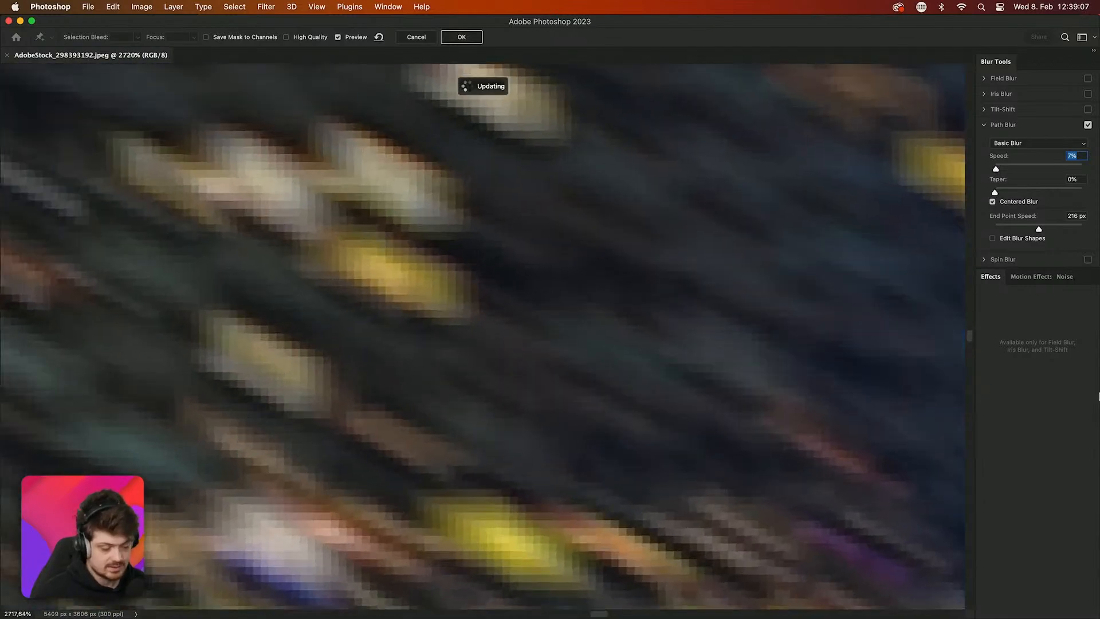
drag(996, 168, 995, 172)
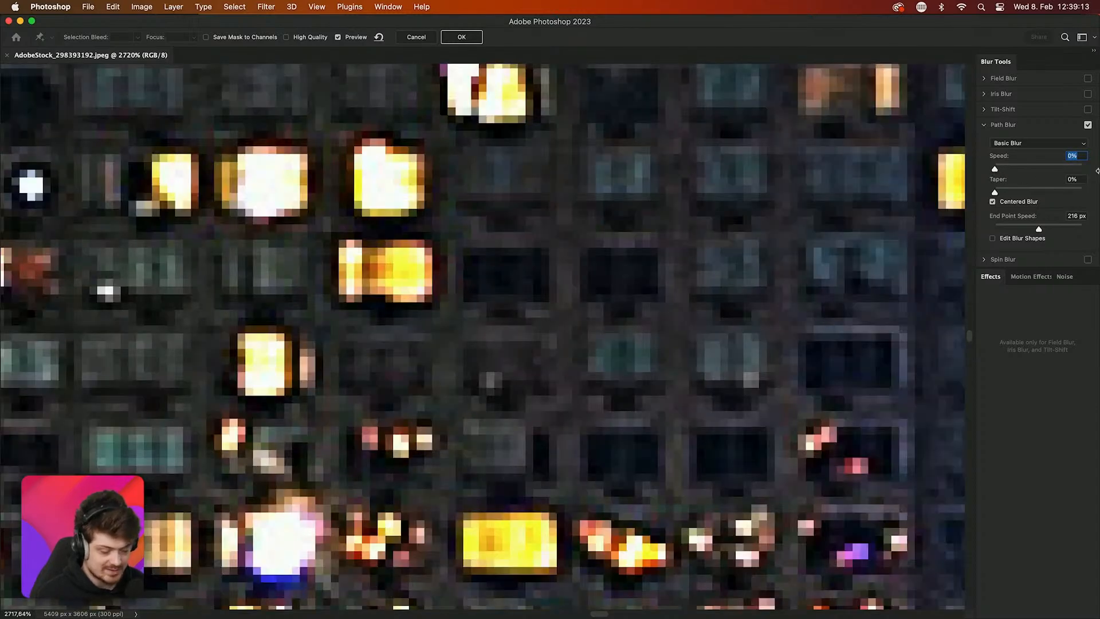
key(Up)
key(Up)
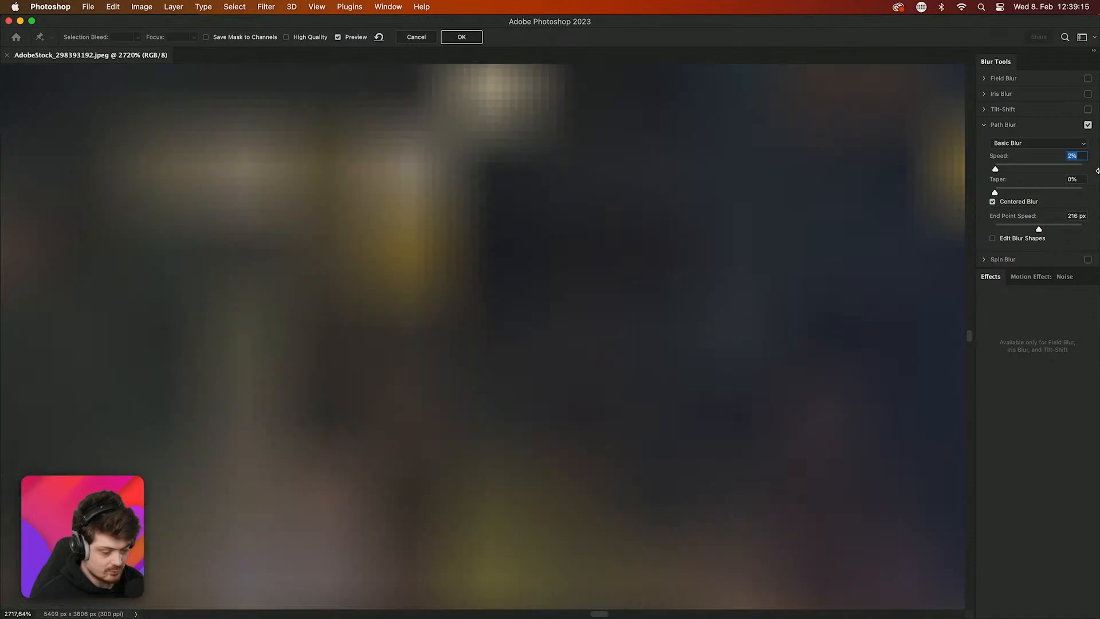
key(Up)
key(Up)
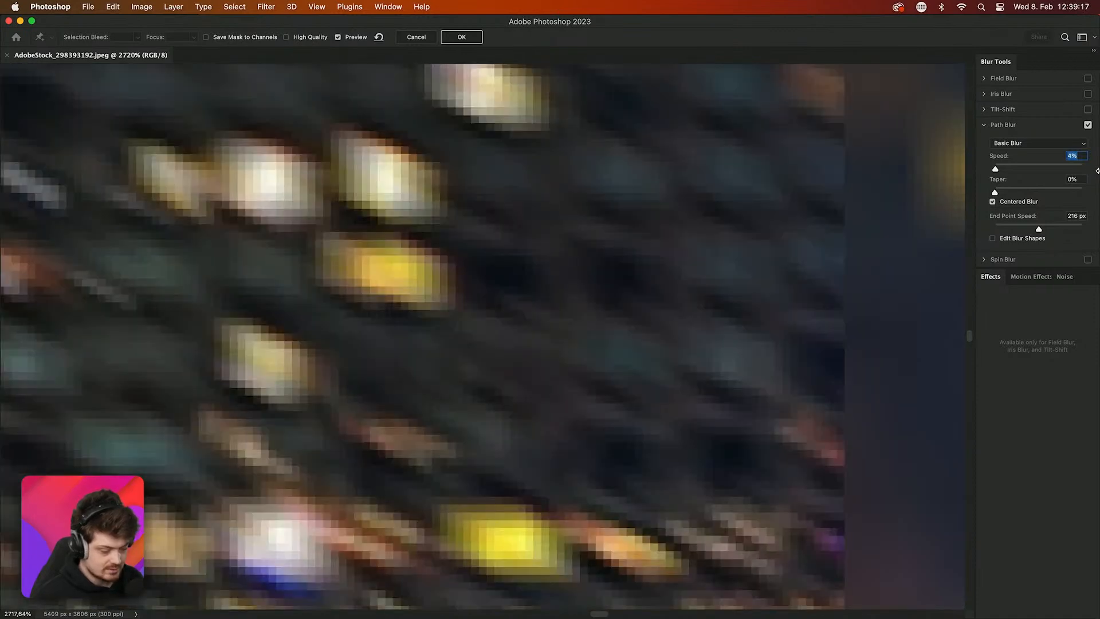
scroll(602, 201, down, 6)
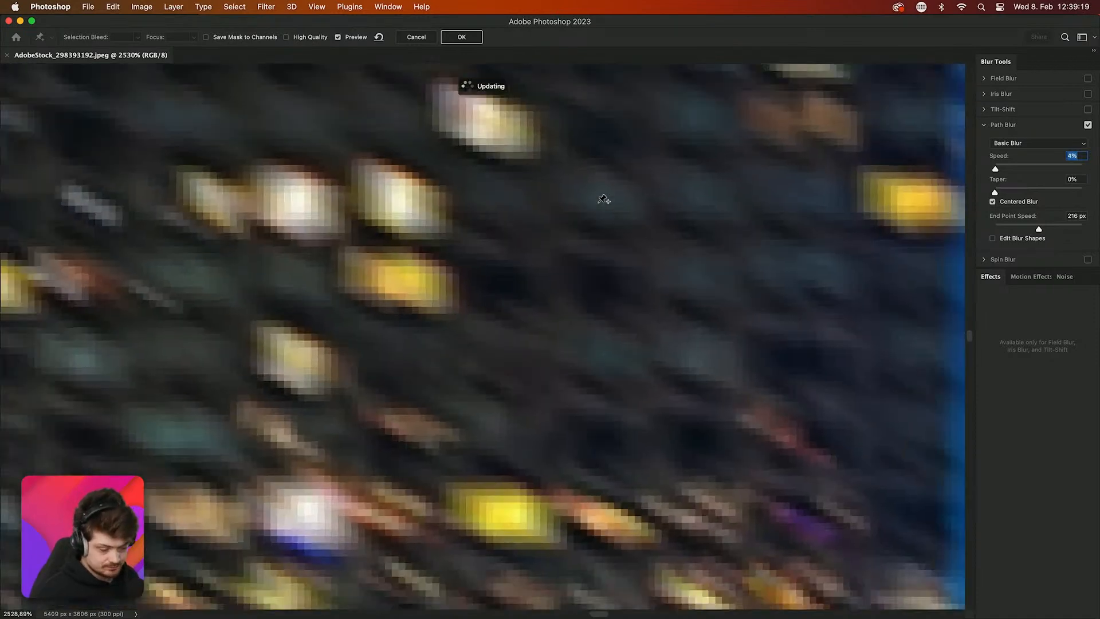
scroll(603, 199, down, 3)
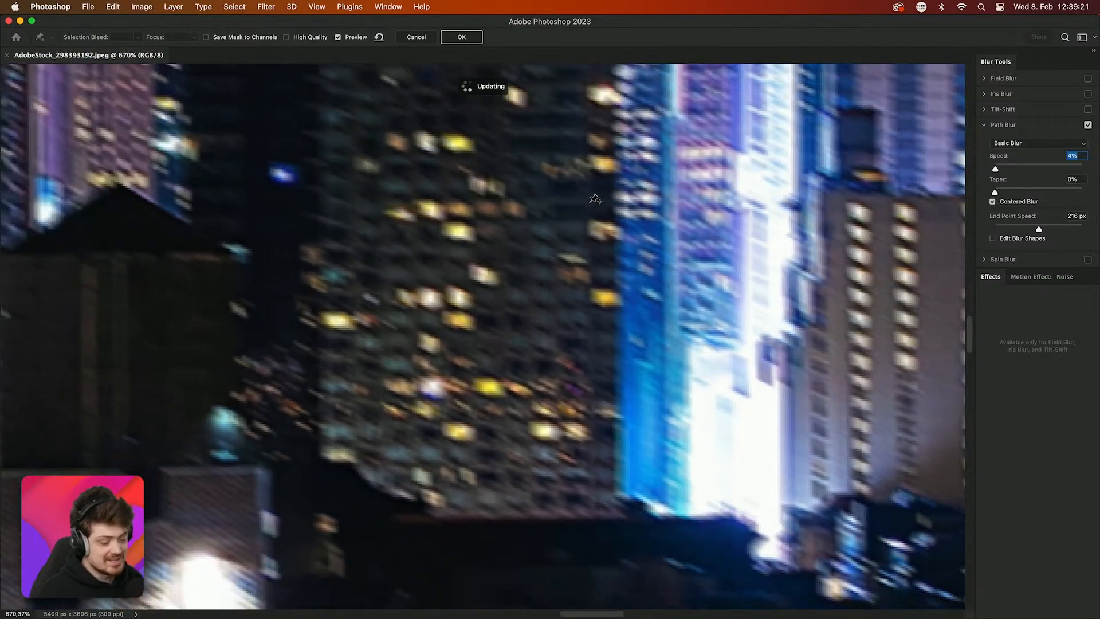
key(Down)
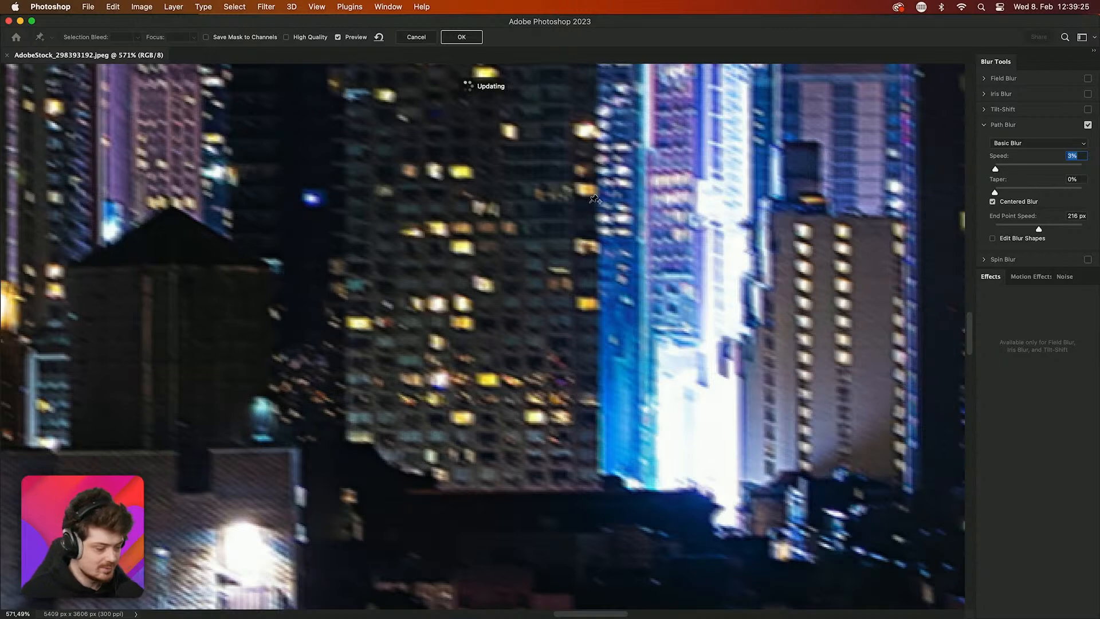
click(460, 38)
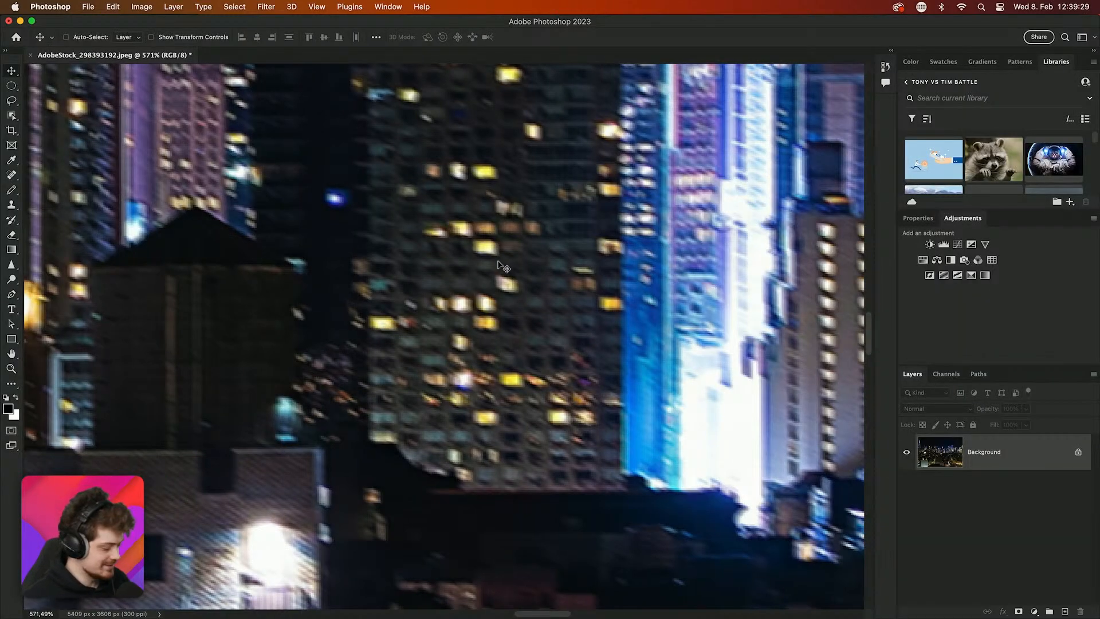
Undo and redo the path blur for a before-and-after comparison, and inspect the blurred windows of the central tower up close
key(super+z)
key(super+shift+z)
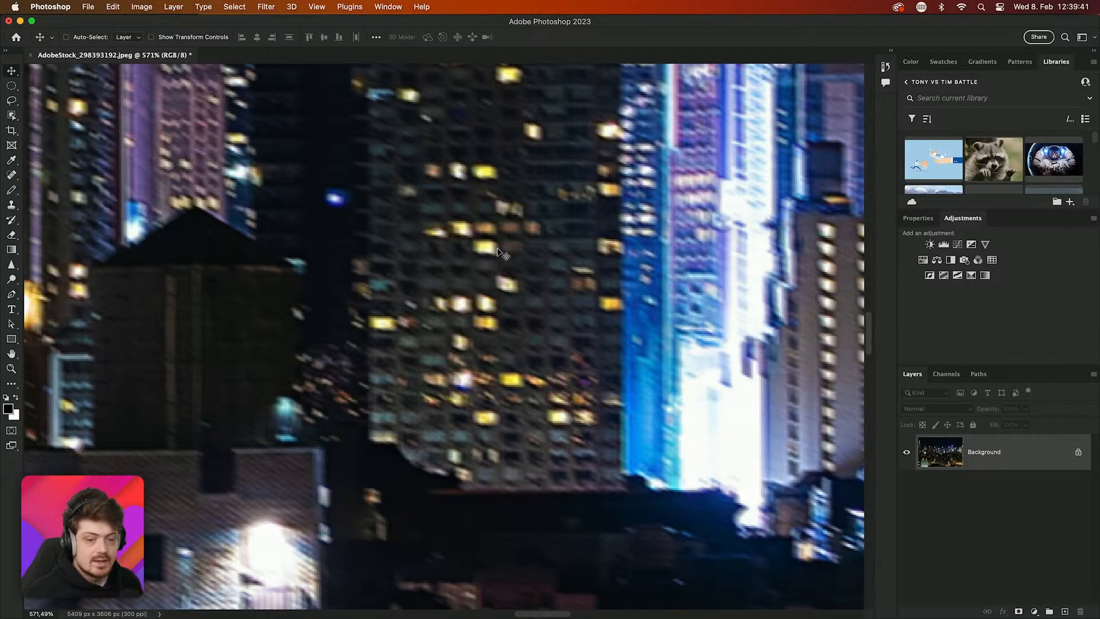
scroll(498, 252, up, 3)
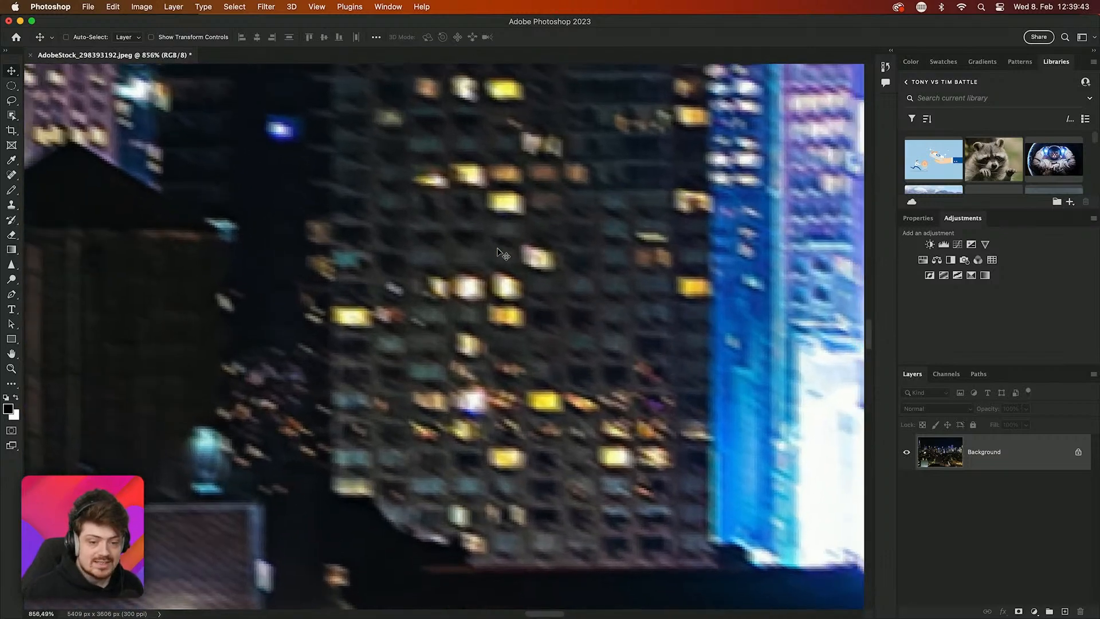
scroll(498, 248, up, 3)
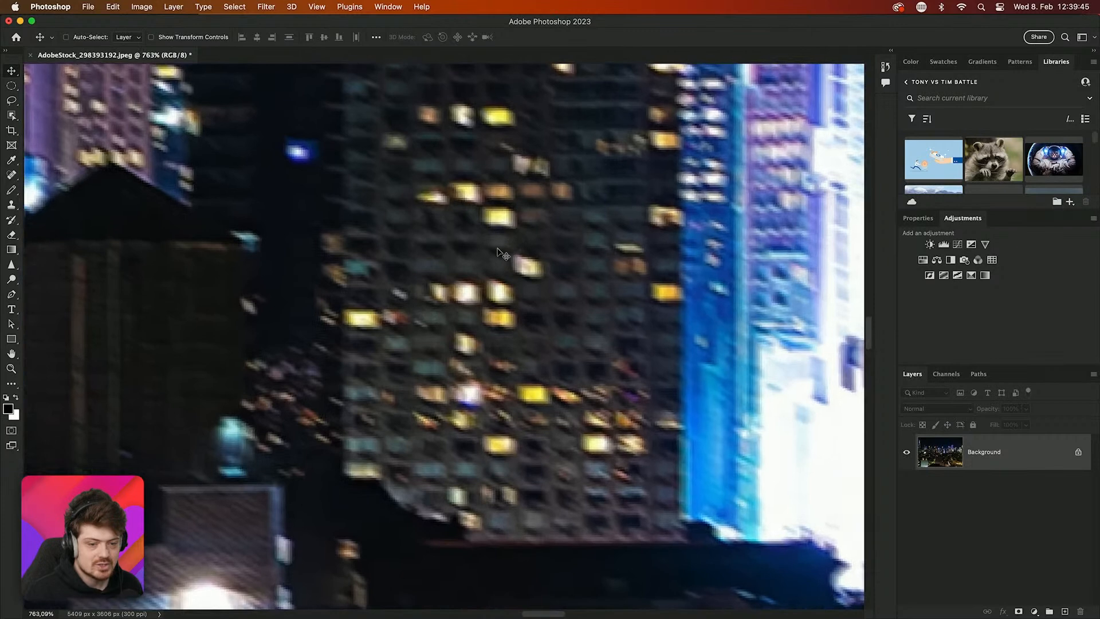
click(266, 7)
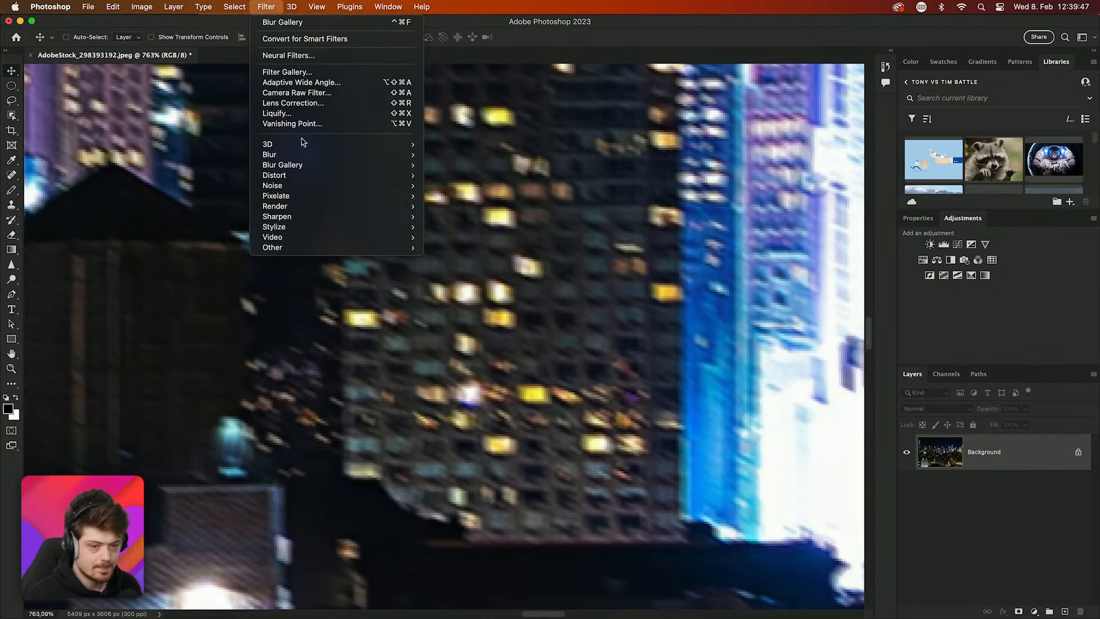
mouse_move(335, 199)
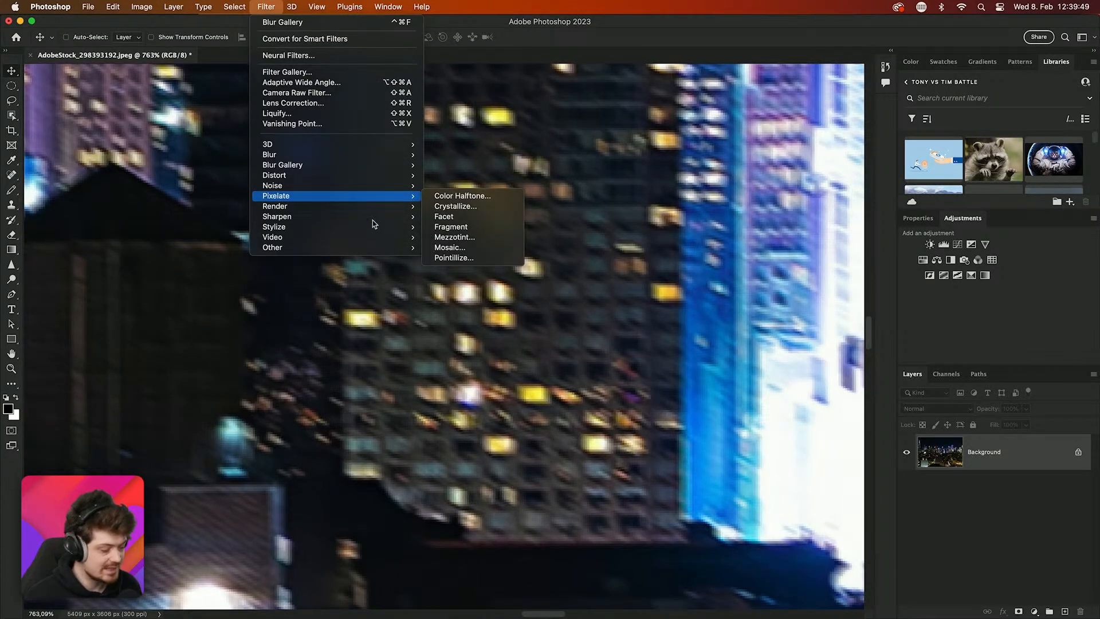
mouse_move(372, 219)
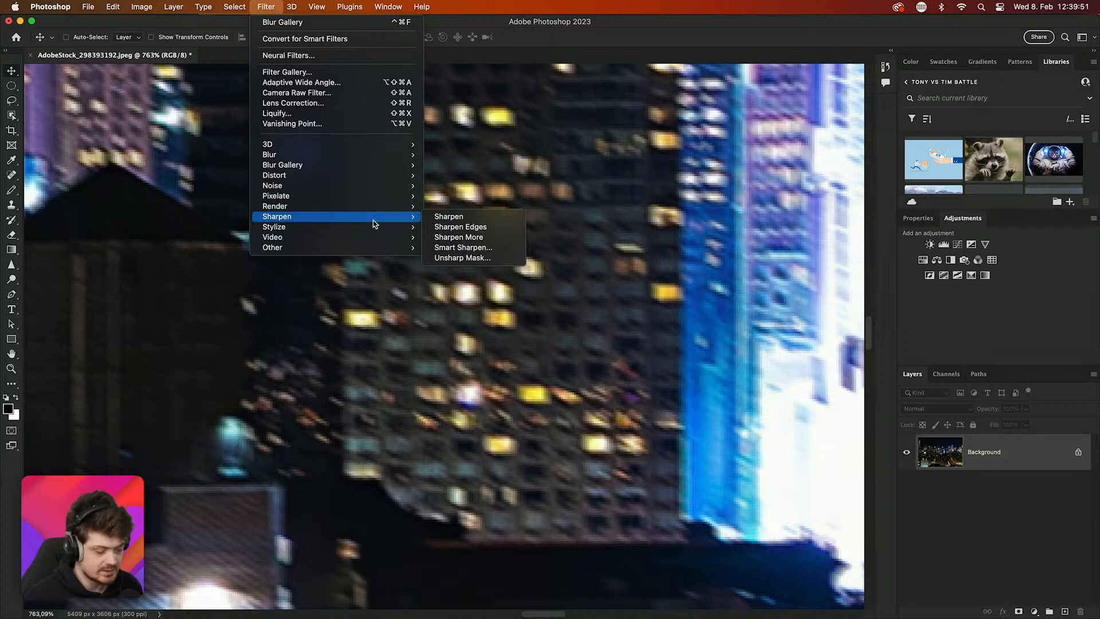
click(475, 248)
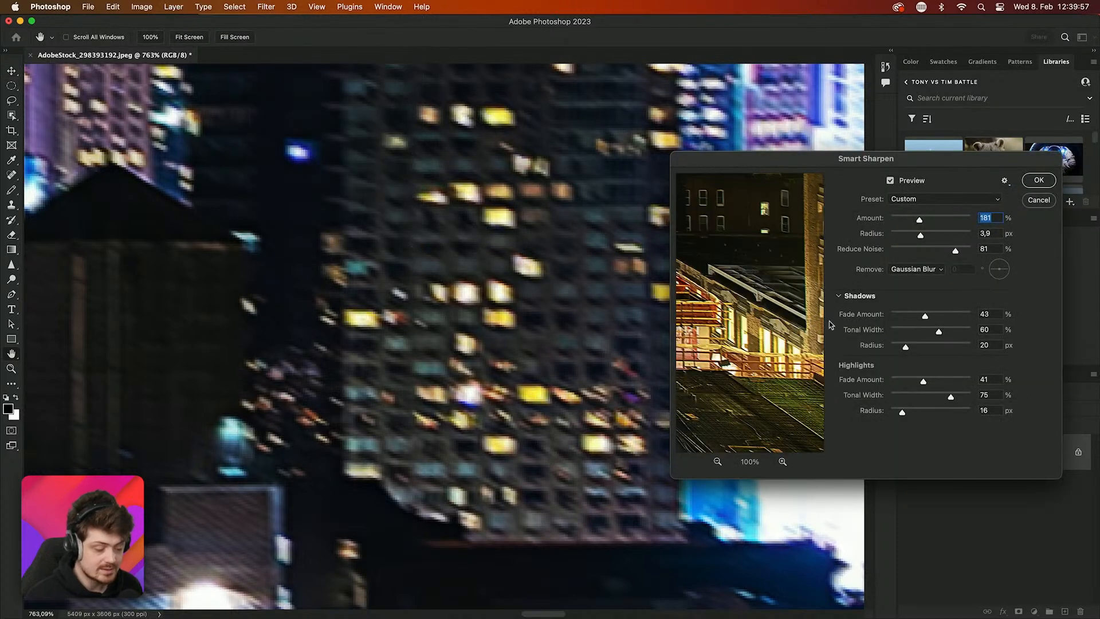
click(939, 269)
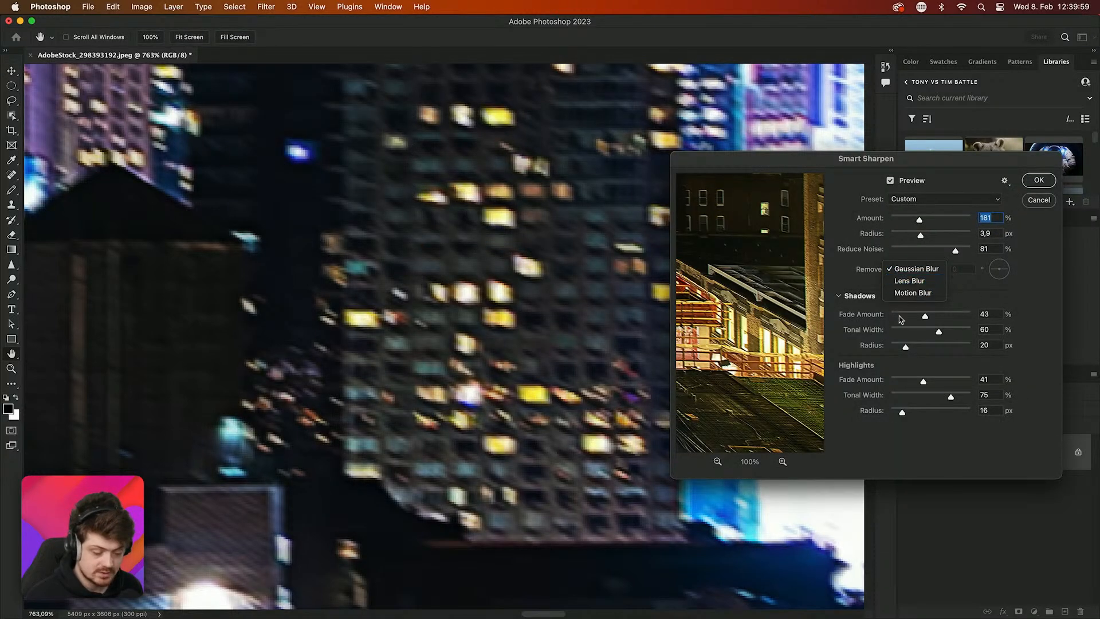
click(906, 291)
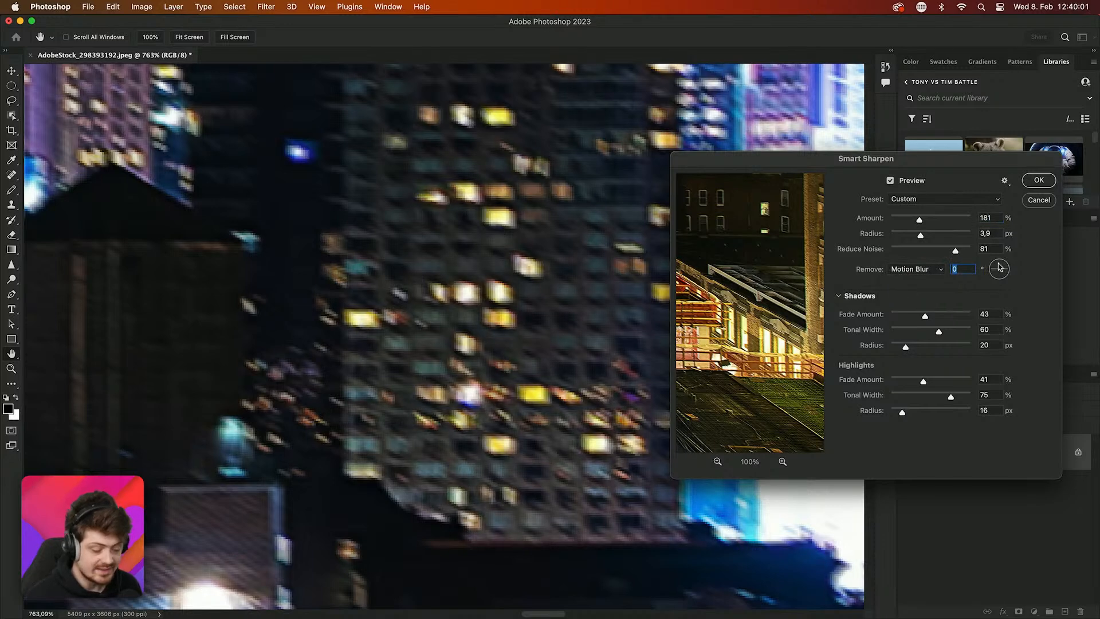
drag(997, 272, 995, 267)
click(1039, 201)
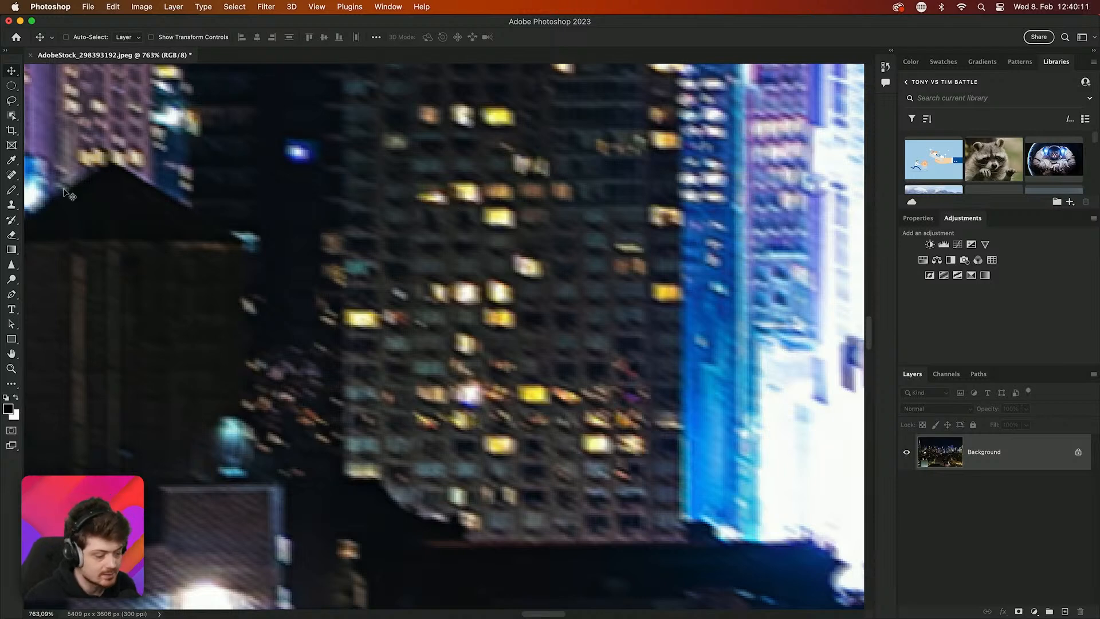
click(10, 133)
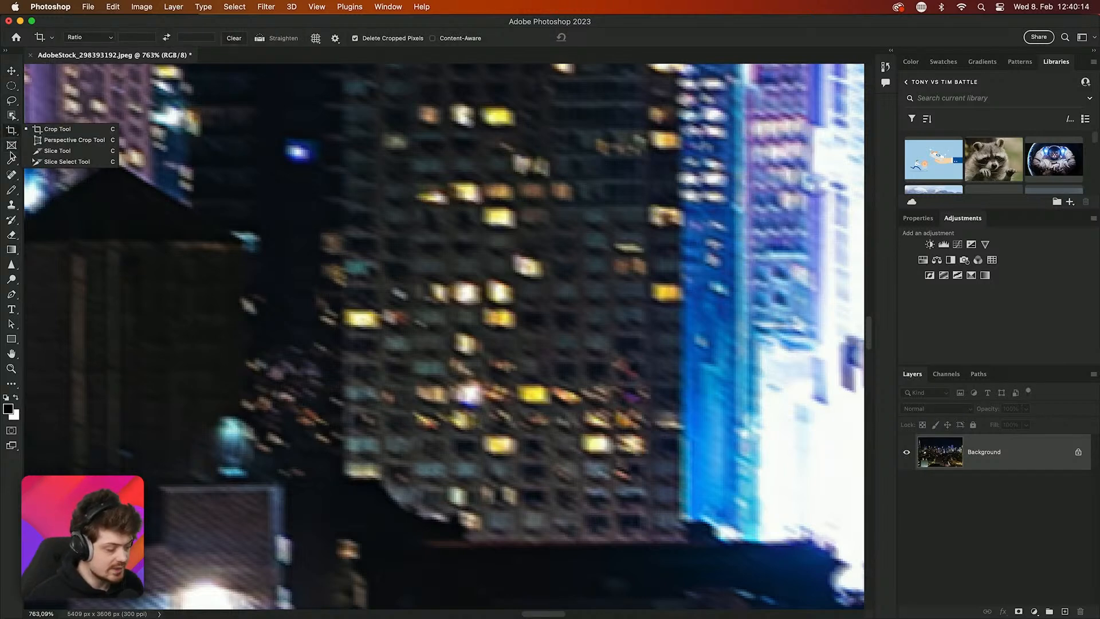
click(11, 71)
click(11, 85)
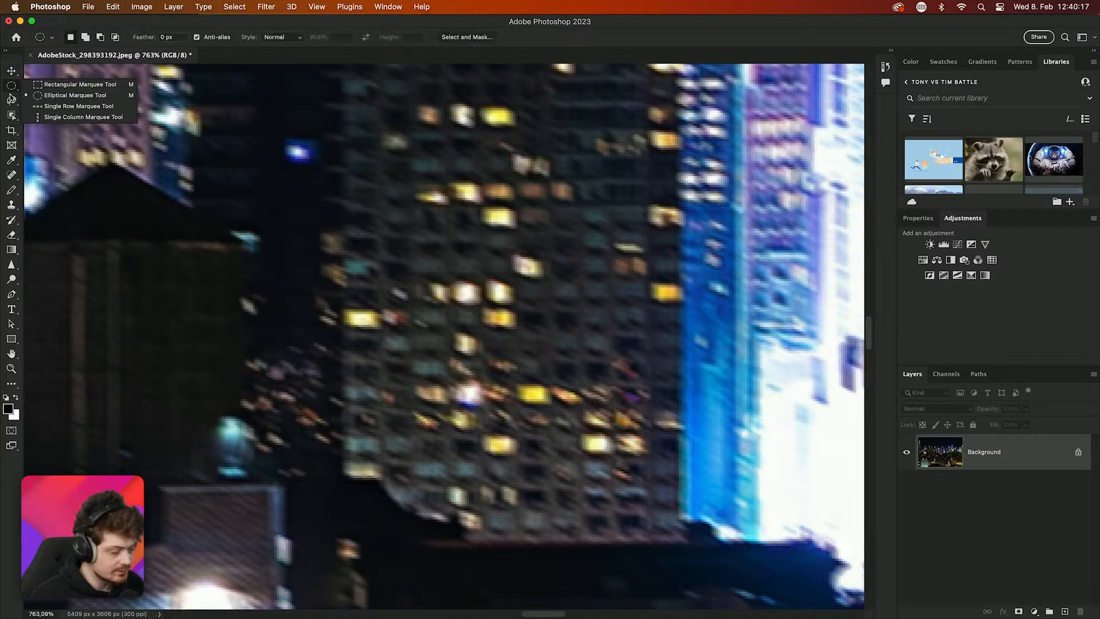
click(11, 101)
click(11, 115)
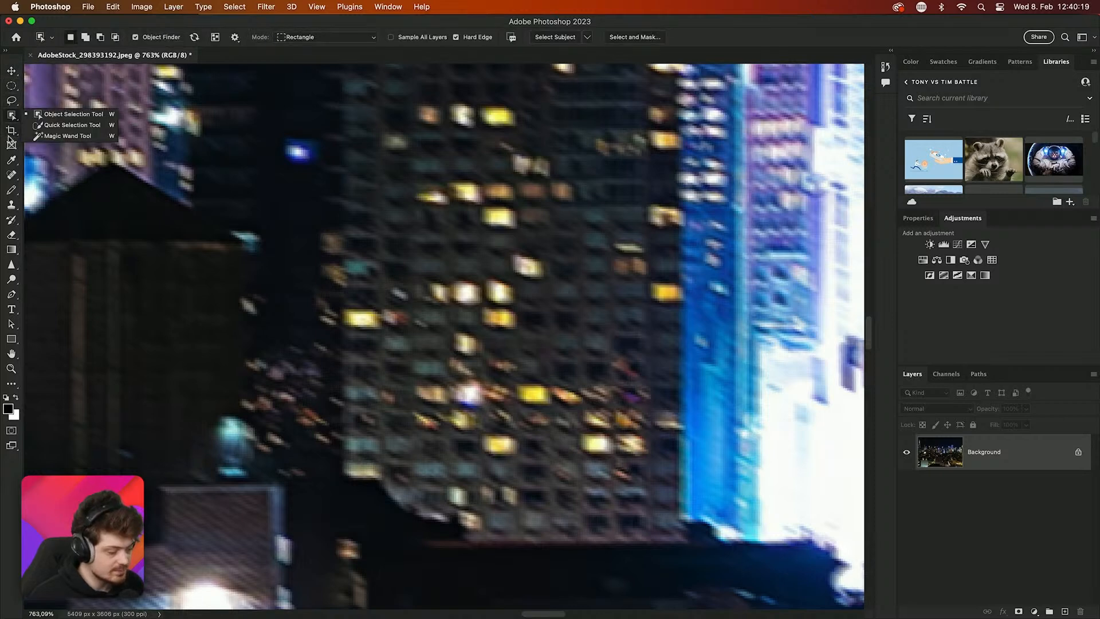
click(11, 130)
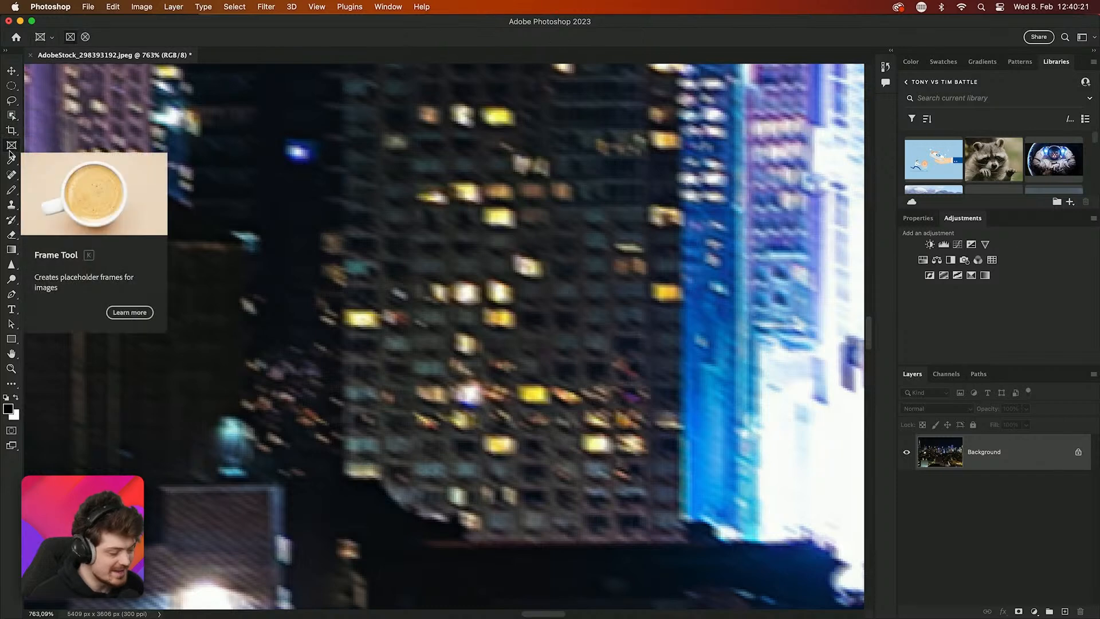
Measure the motion blur's angle with the Ruler Tool along a small light streak beside the central tower
click(11, 160)
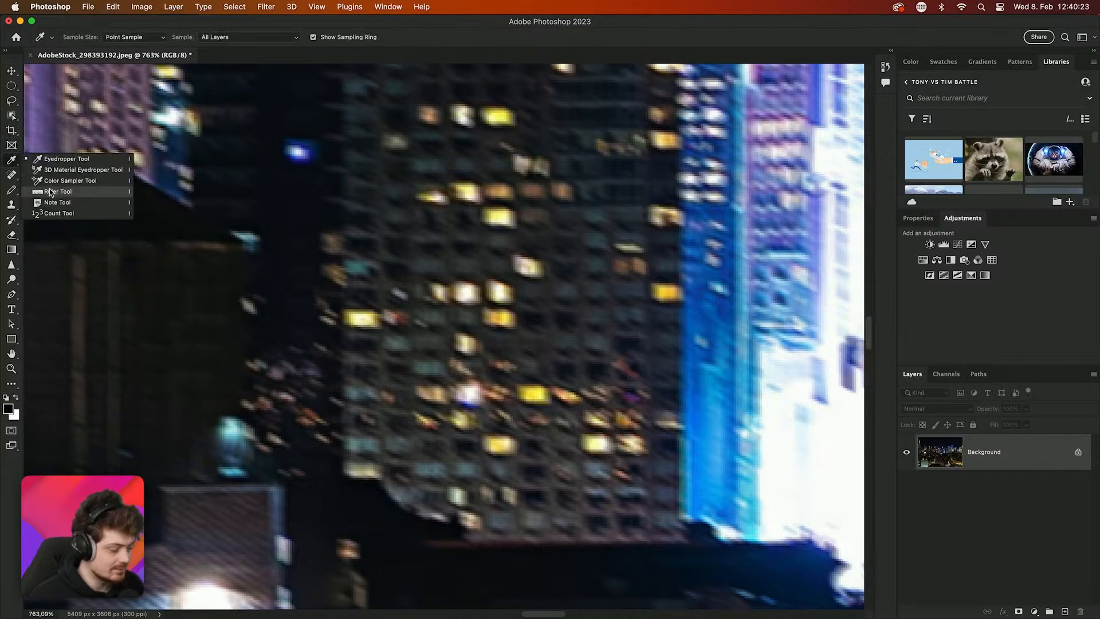
click(64, 193)
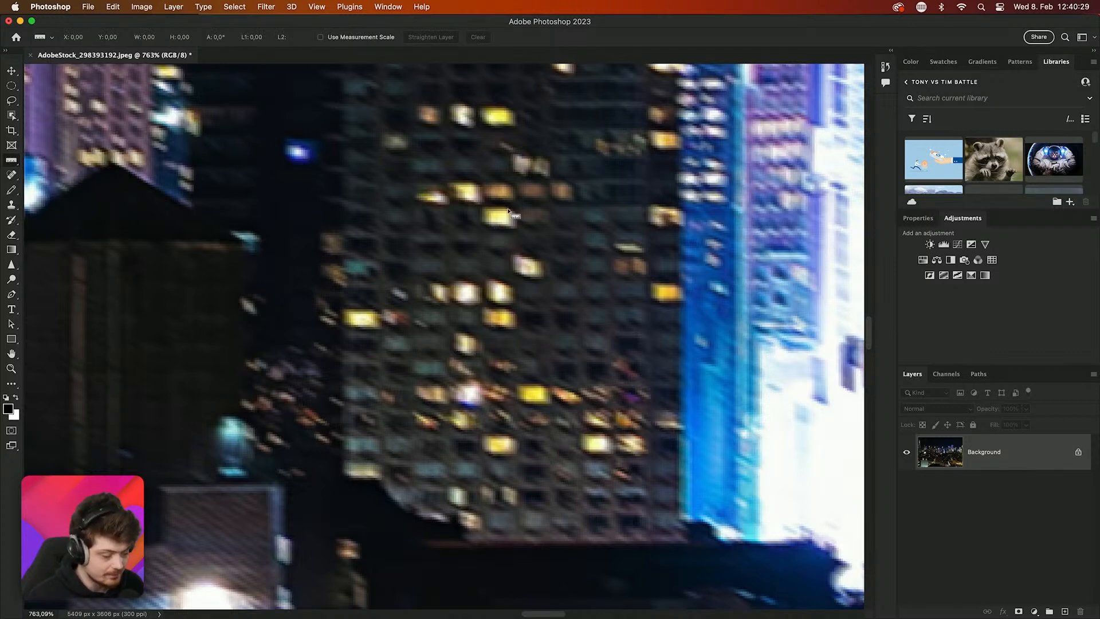
key(super+plus)
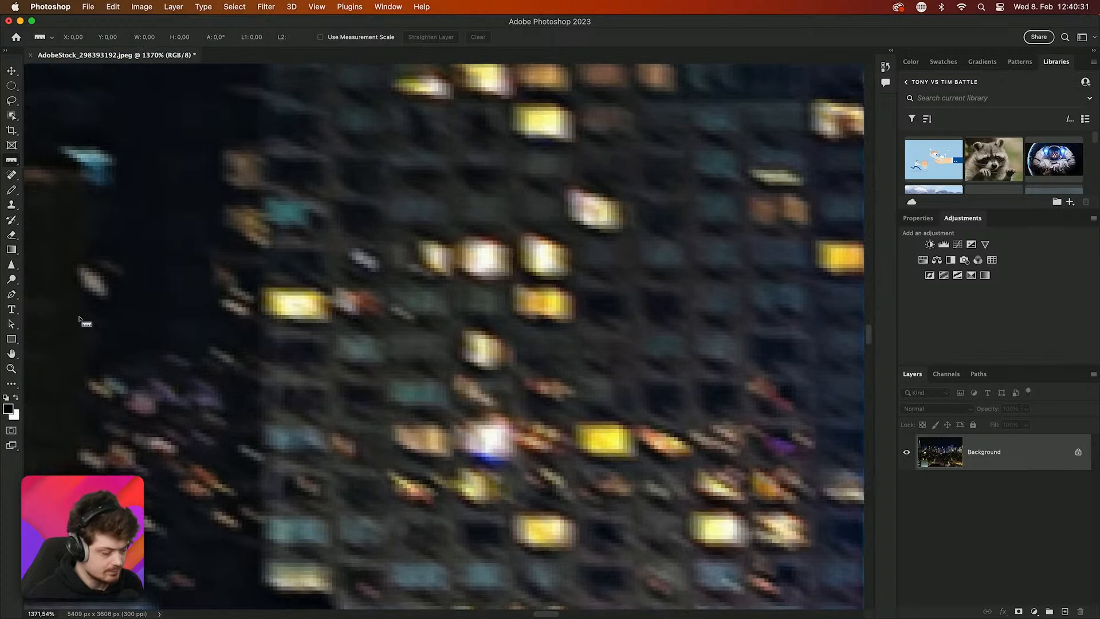
drag(210, 346, 234, 362)
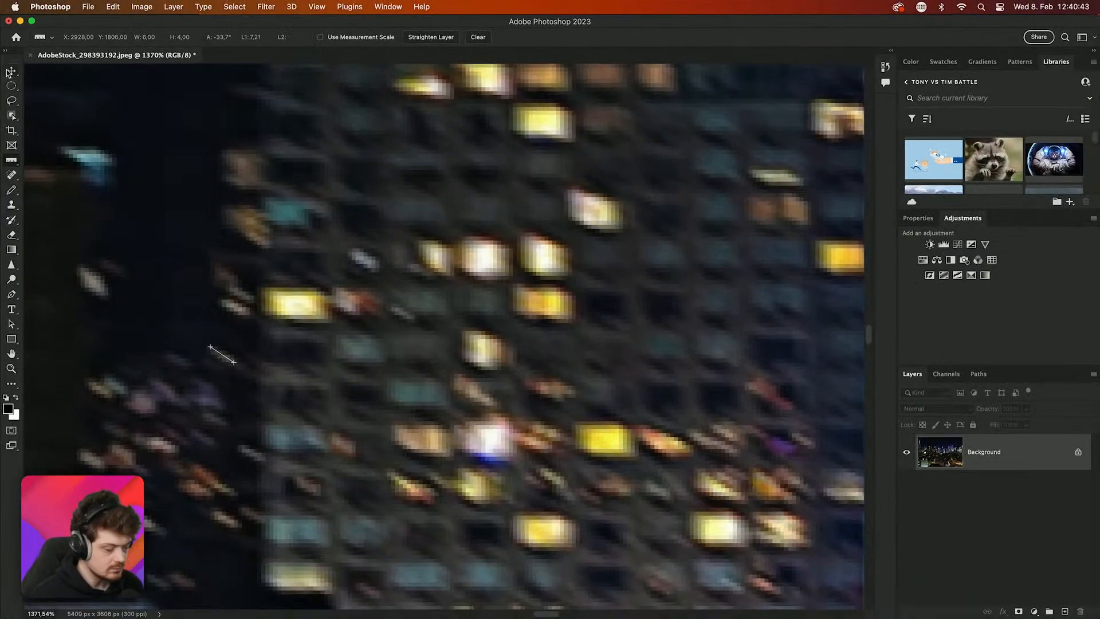
Start Smart Sharpen on the skyline photo, set it to remove Motion Blur at an angle of -33°, and compare the preview off and on
click(10, 71)
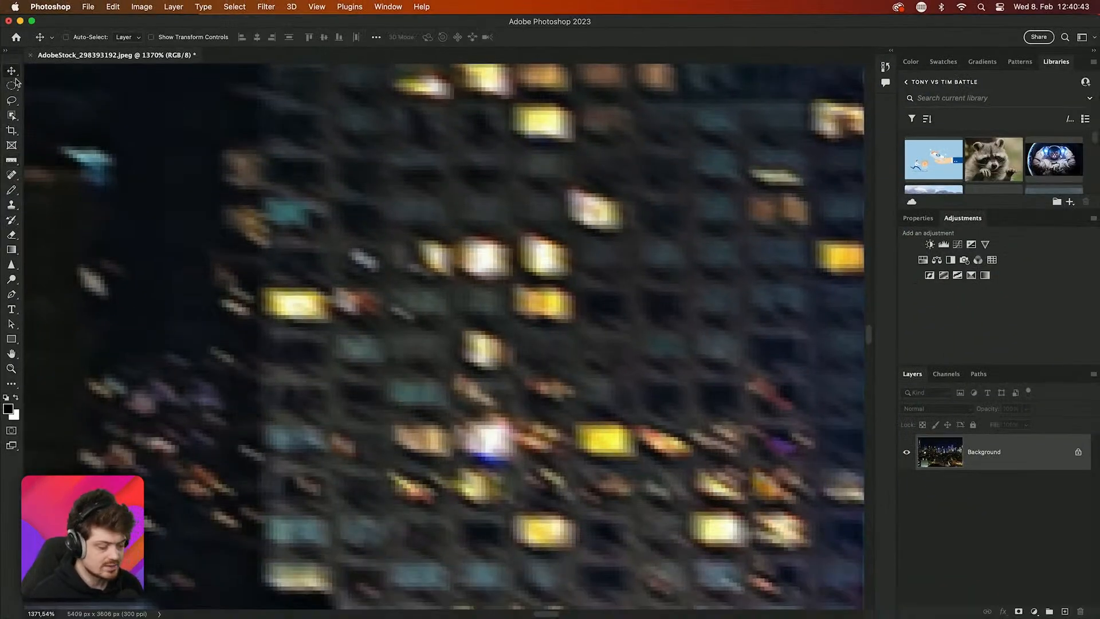
click(265, 7)
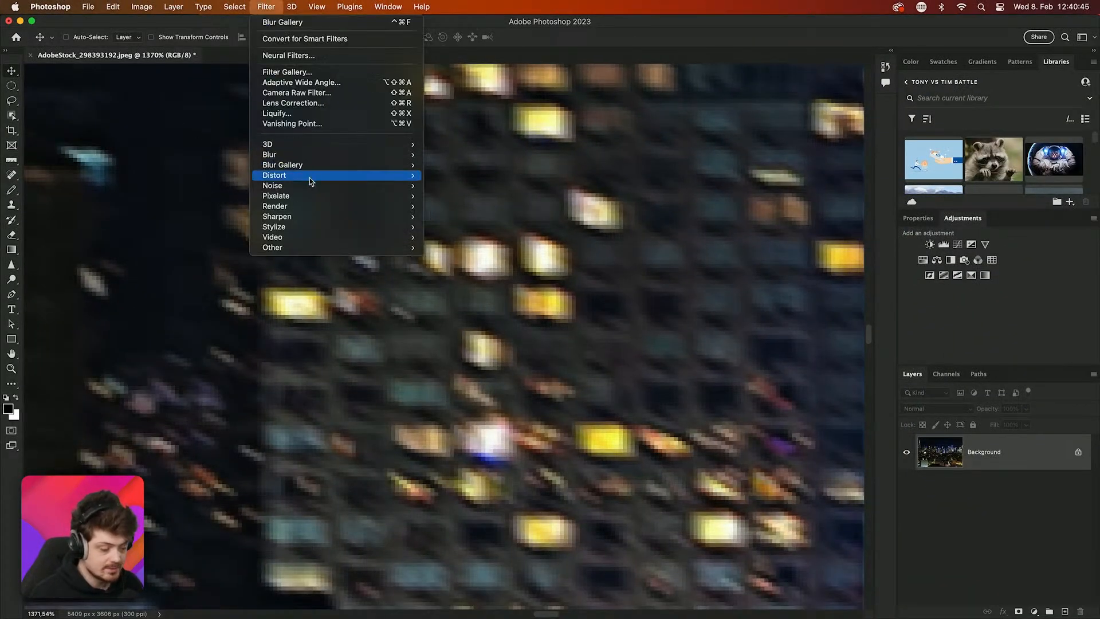
mouse_move(326, 208)
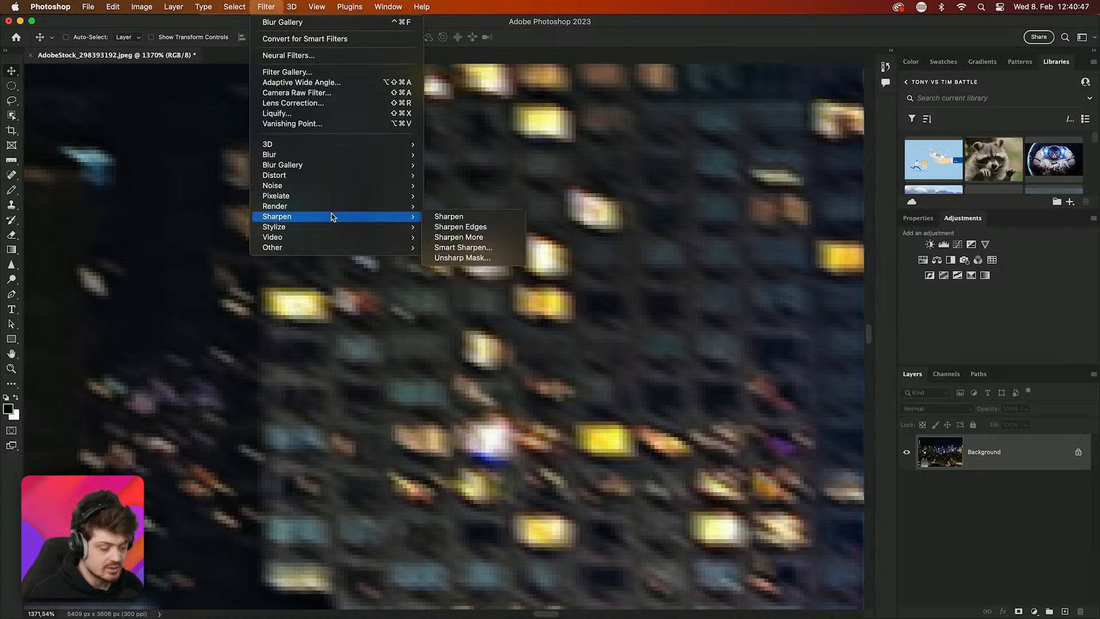
click(457, 249)
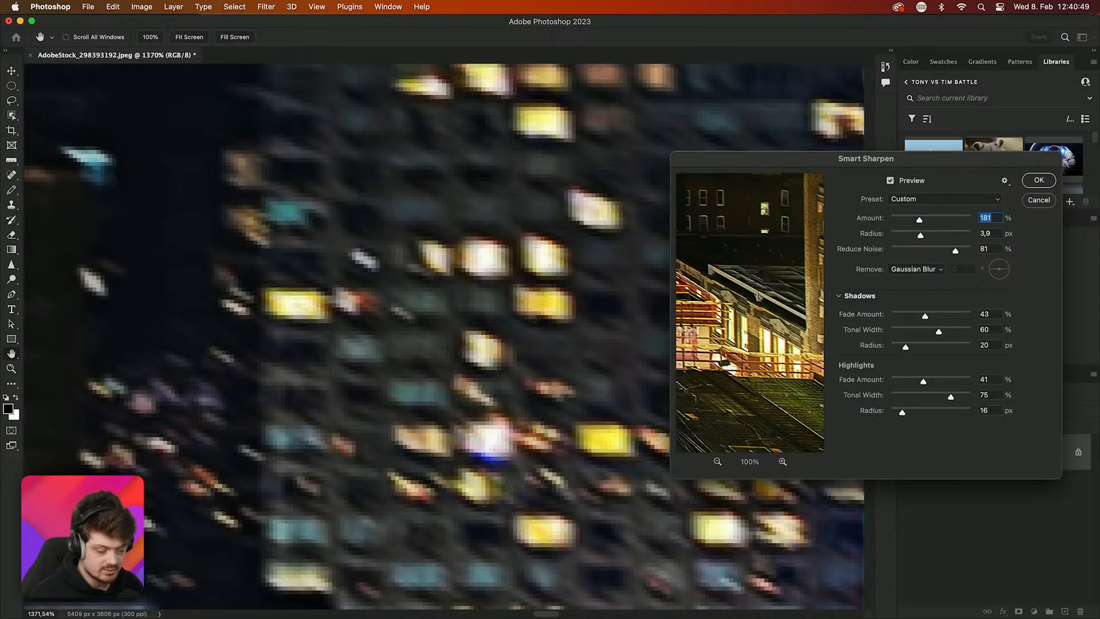
click(942, 267)
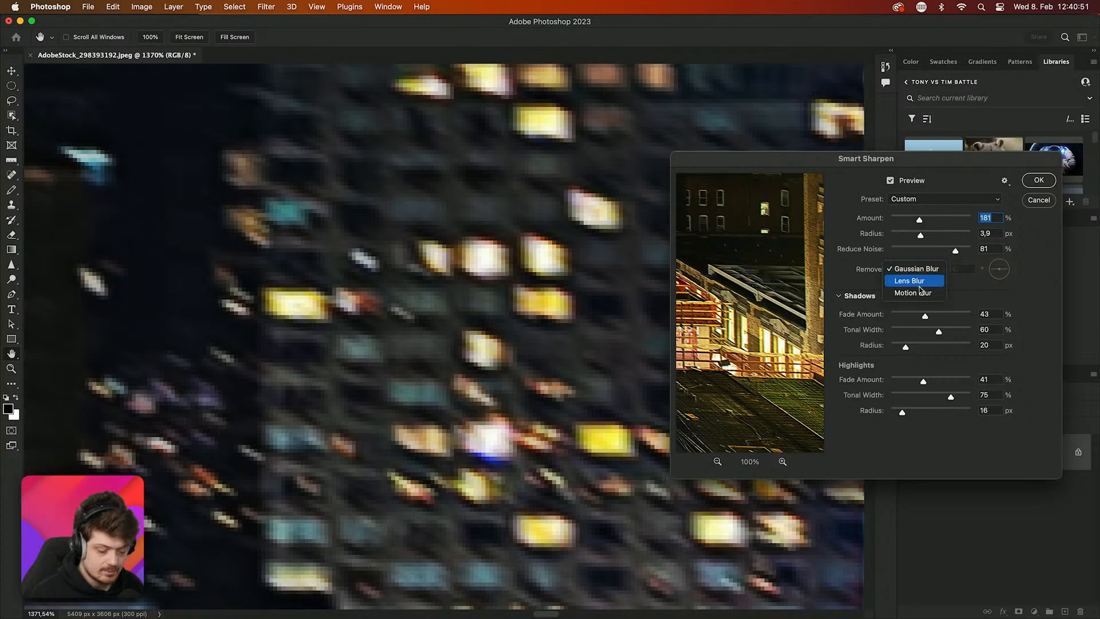
click(916, 294)
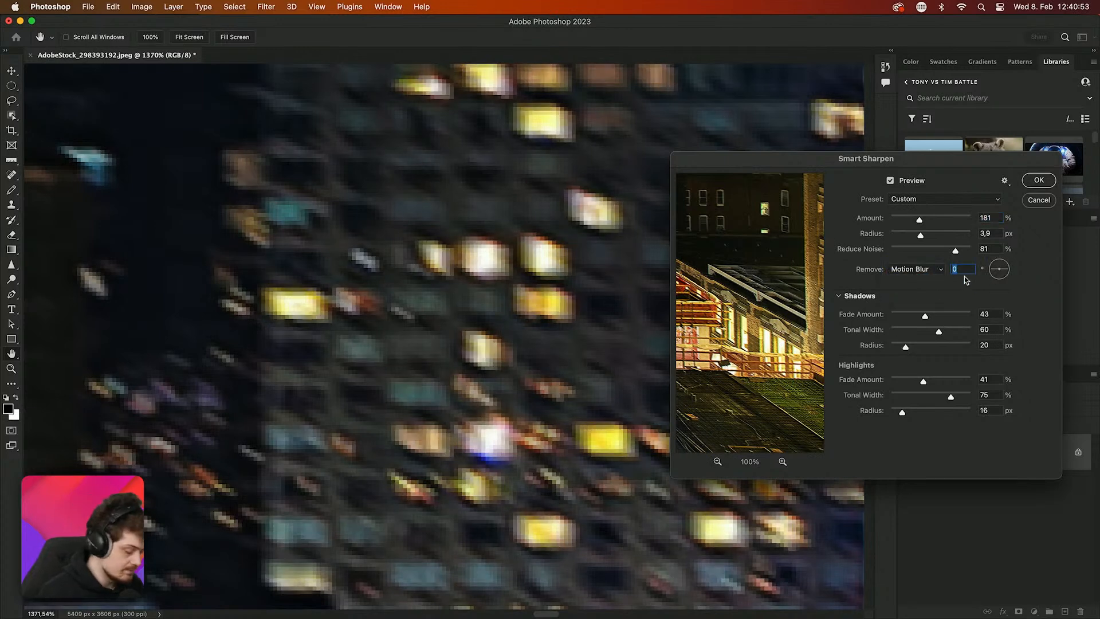
text(-33)
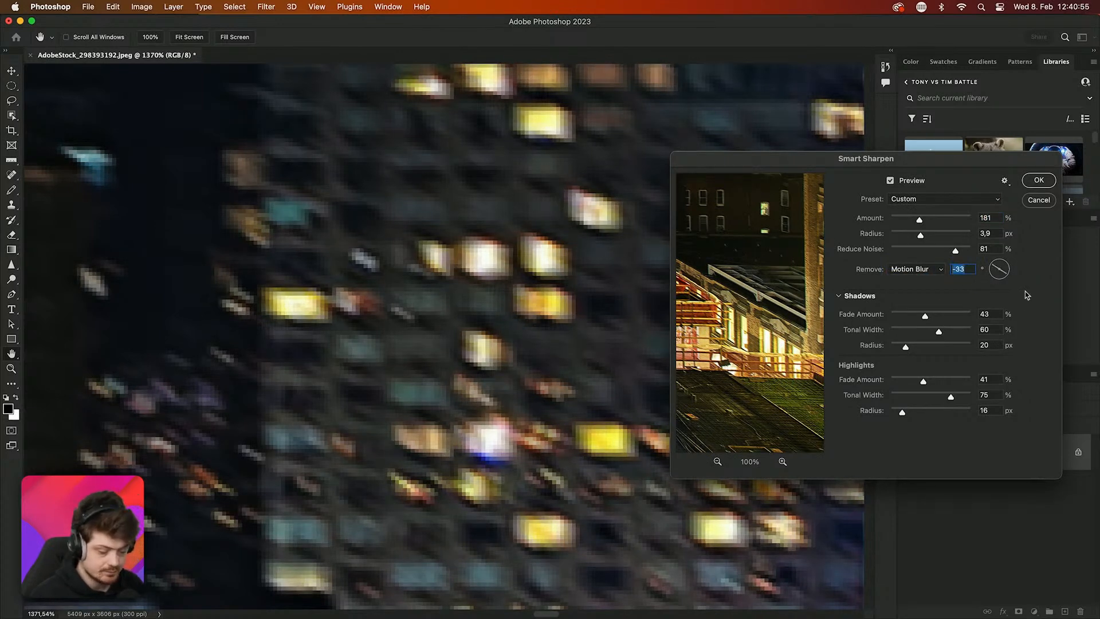
click(994, 245)
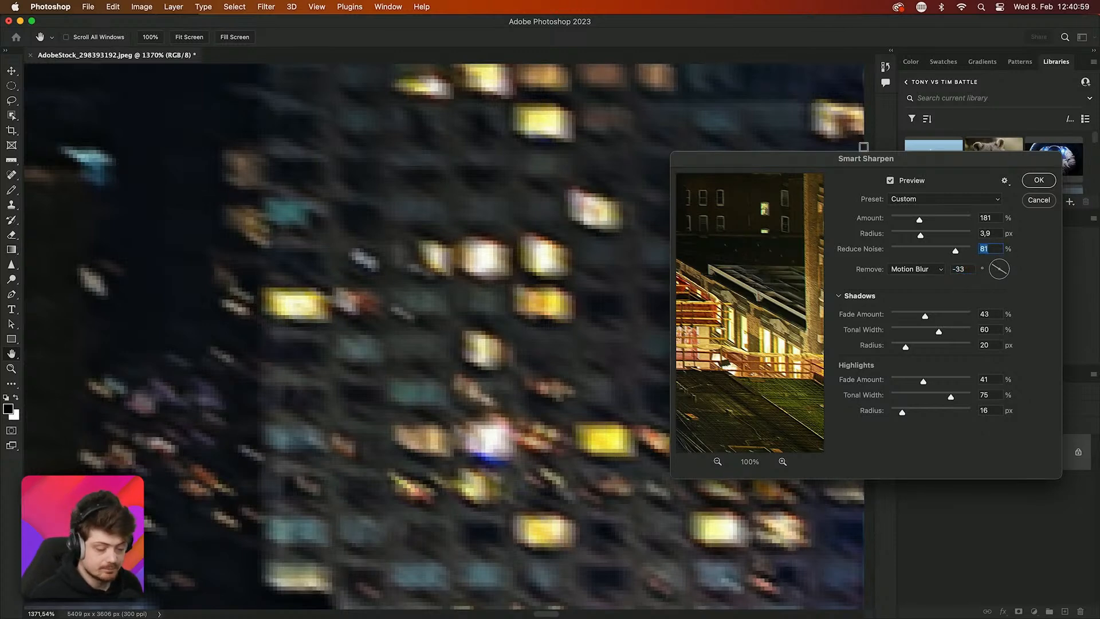
click(899, 179)
click(899, 179)
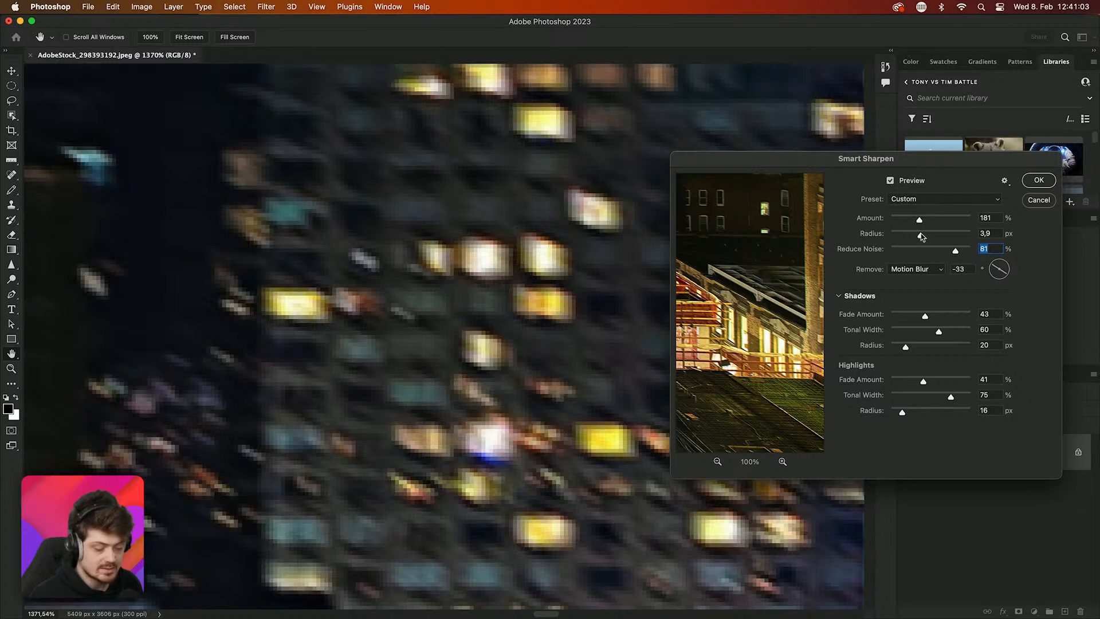
Try a sharpening amount of 411% and a radius of 4.0 px with the shadow and highlight fade amounts at 0%
mouse_move(918, 220)
mouse_down()
mouse_move(954, 218)
mouse_move(921, 236)
mouse_up()
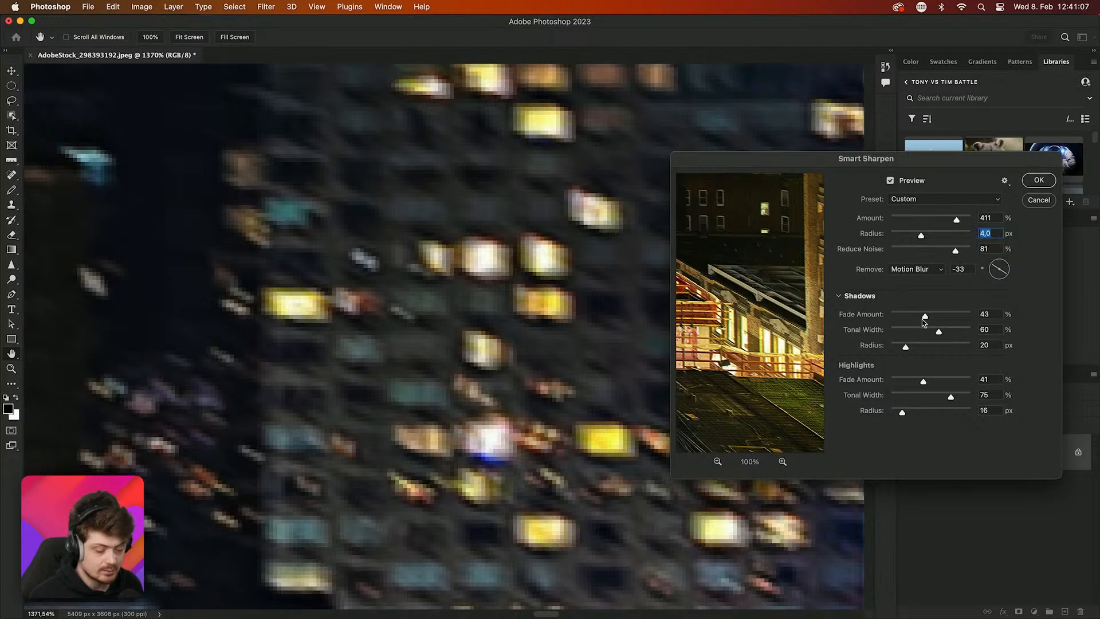
drag(922, 318, 876, 312)
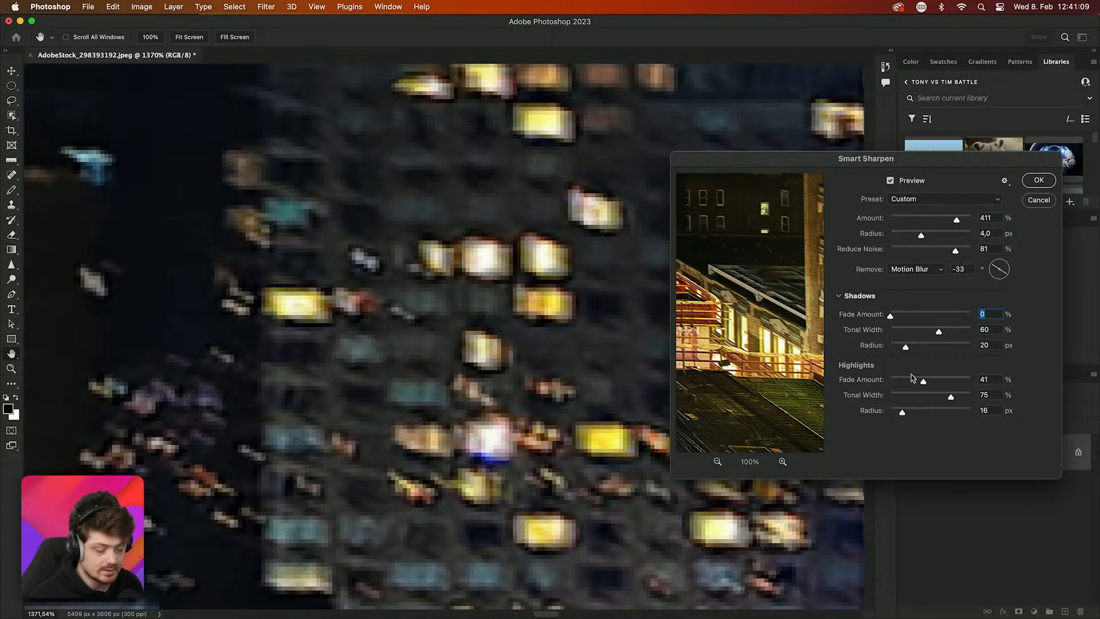
drag(921, 381, 871, 380)
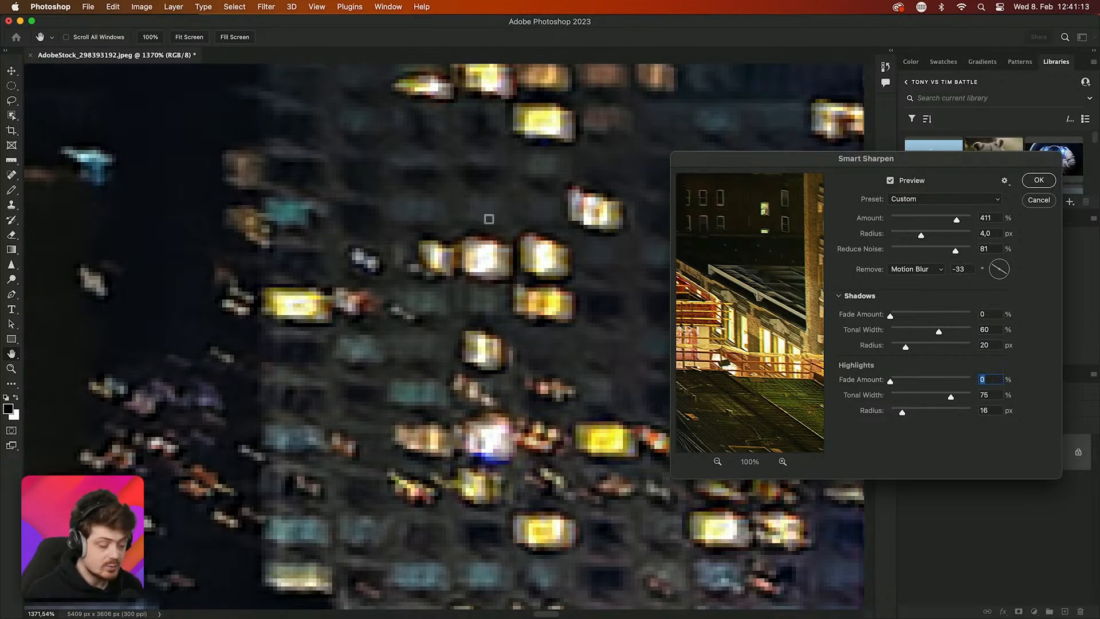
Set the Smart Sharpen amount to 117% and the radius to 13.6 px, and compare the photo without and with sharpening
drag(918, 232, 943, 237)
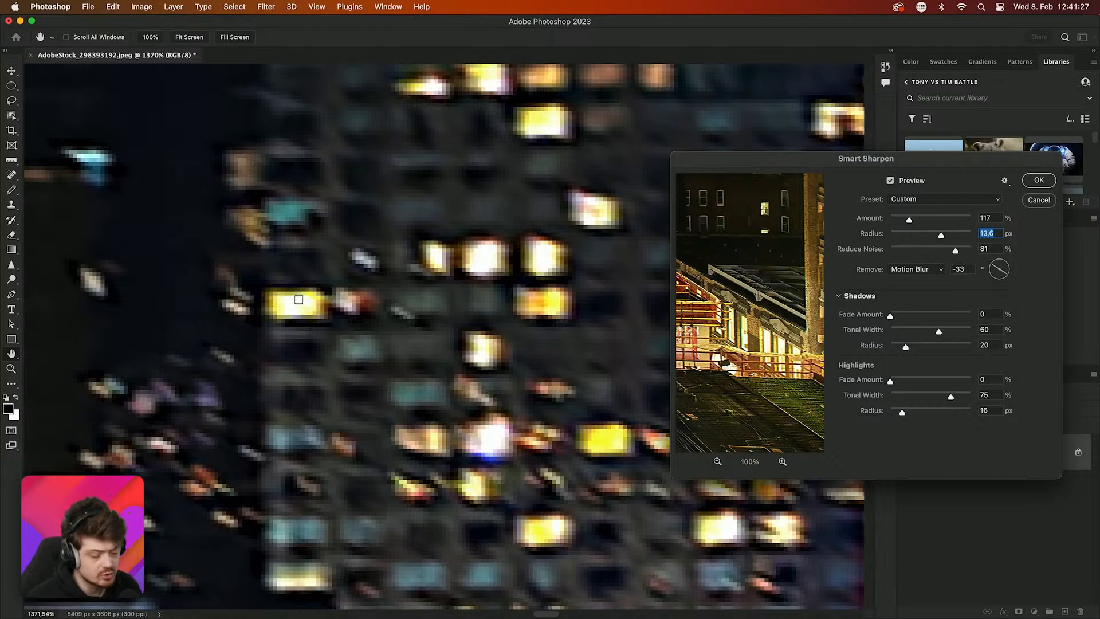
click(889, 181)
click(889, 182)
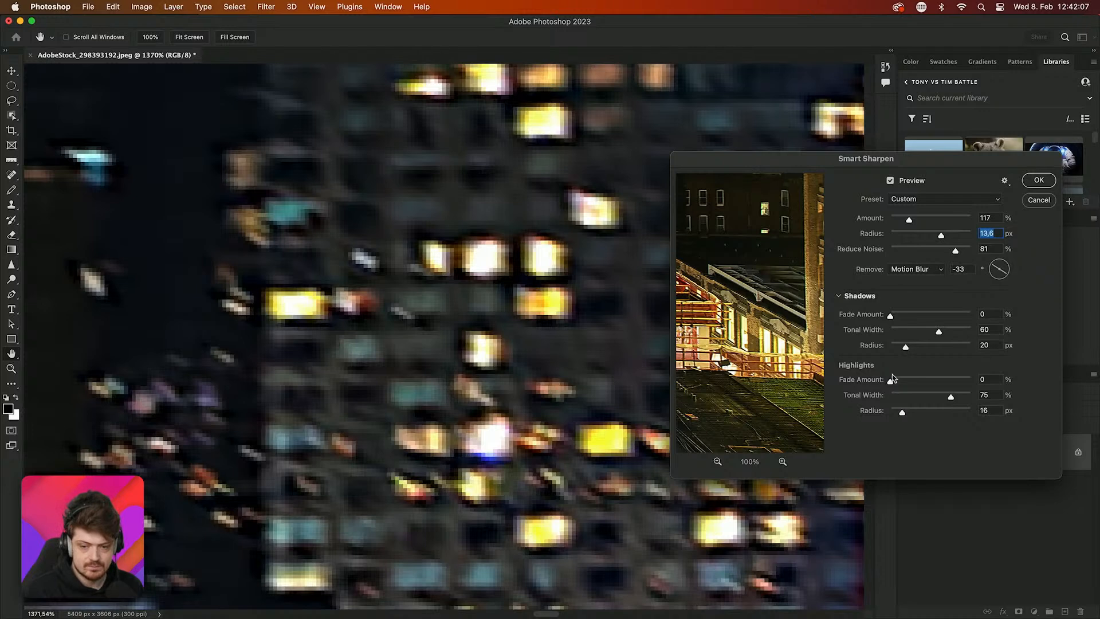
Set the fade amount to 23% for highlights and 28% for shadows, and compare the windows with the preview off and on
drag(897, 384, 911, 383)
drag(913, 316, 914, 316)
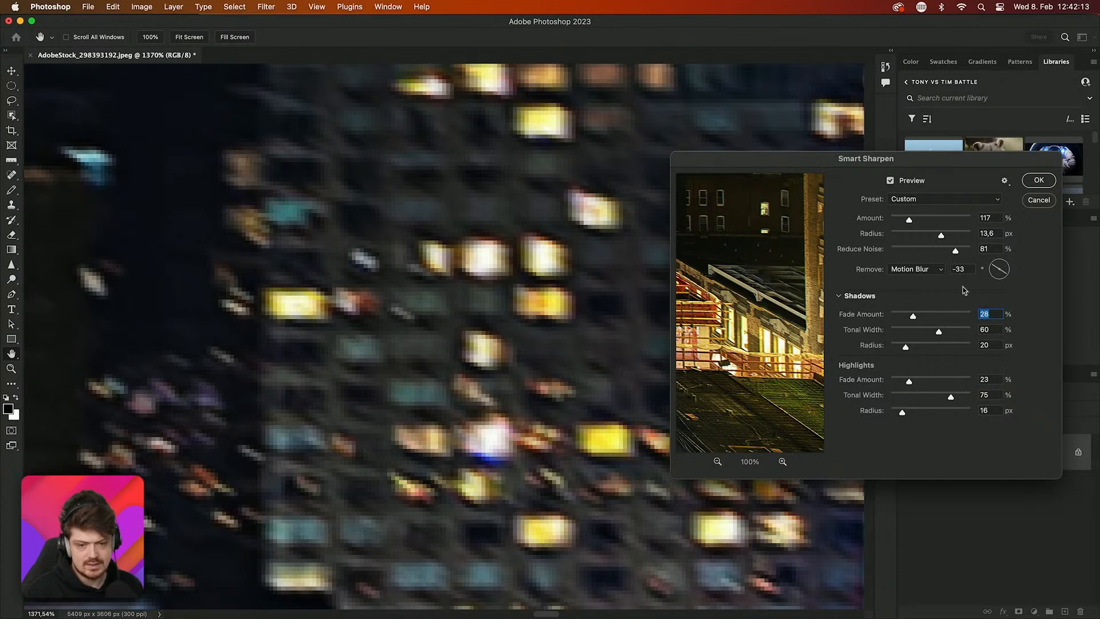
click(889, 181)
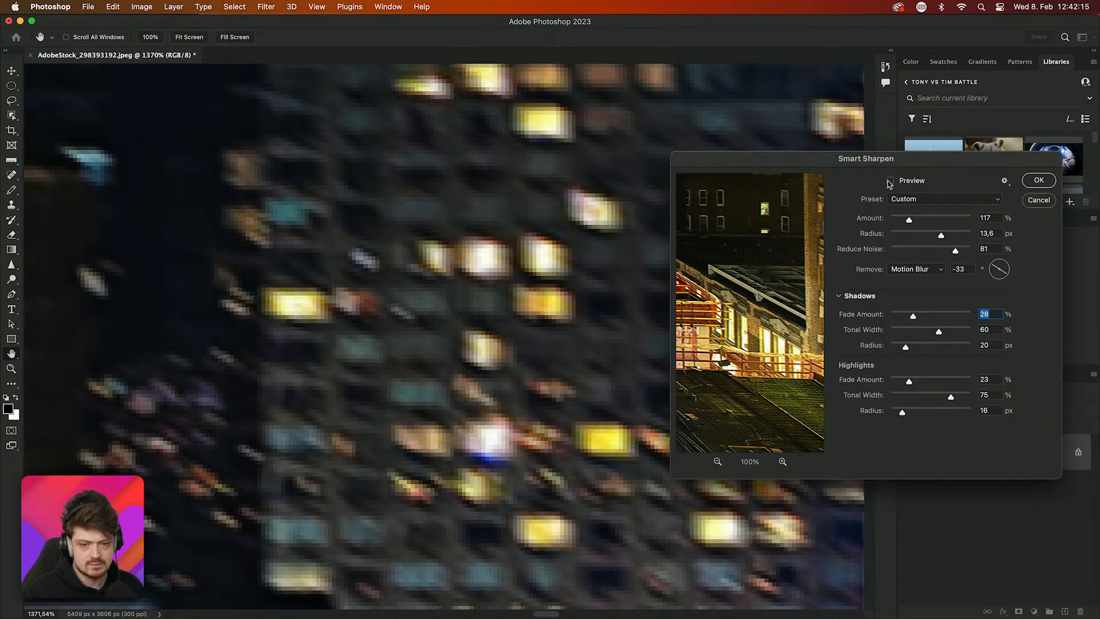
click(889, 182)
click(890, 182)
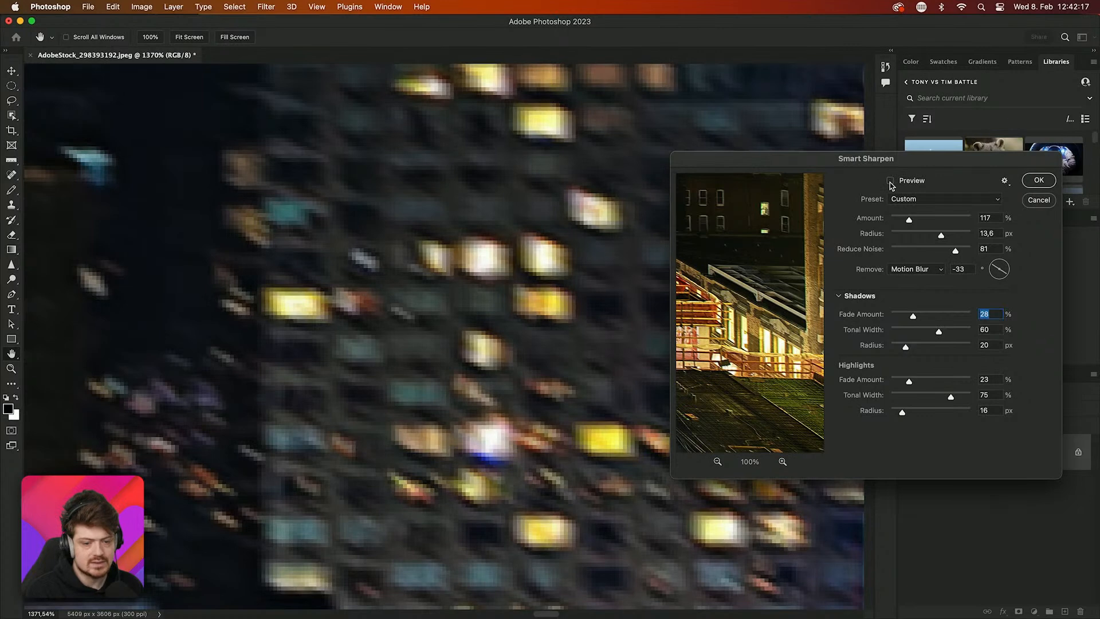
click(891, 182)
click(890, 181)
click(890, 181)
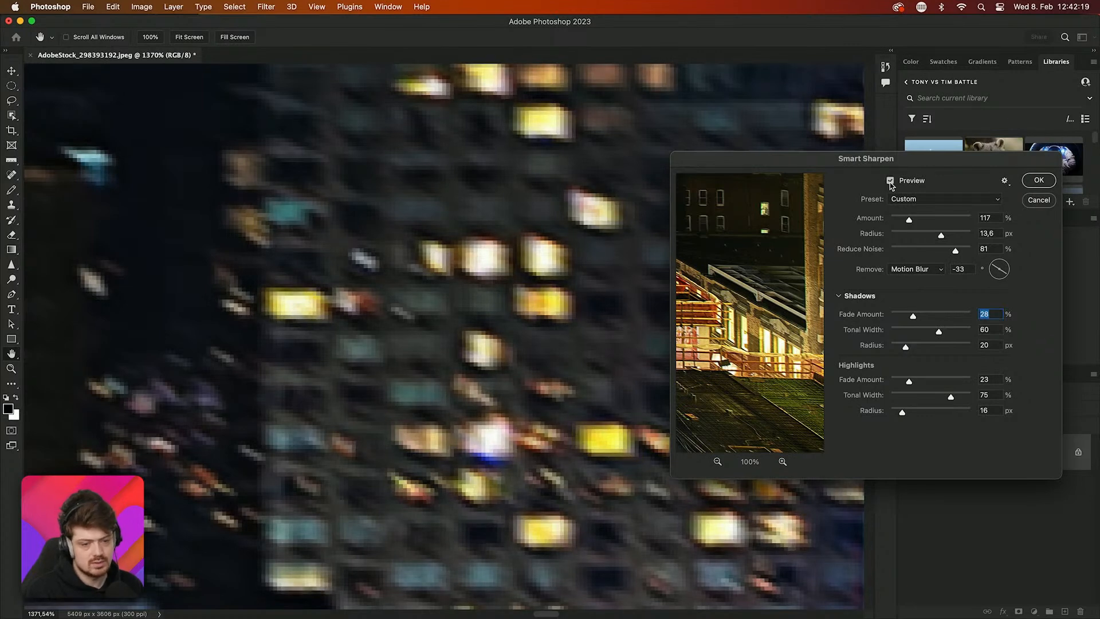
Apply the Smart Sharpen filter to the skyline photo and check the result across the whole skyline
click(1038, 180)
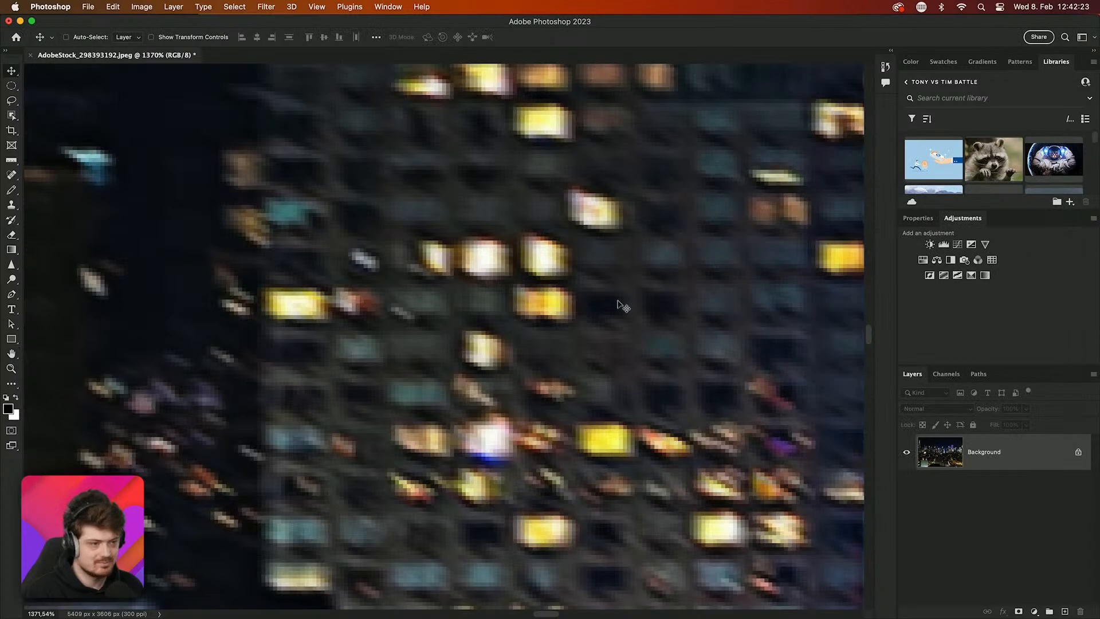
scroll(622, 307, down, 3)
scroll(622, 306, down, 10)
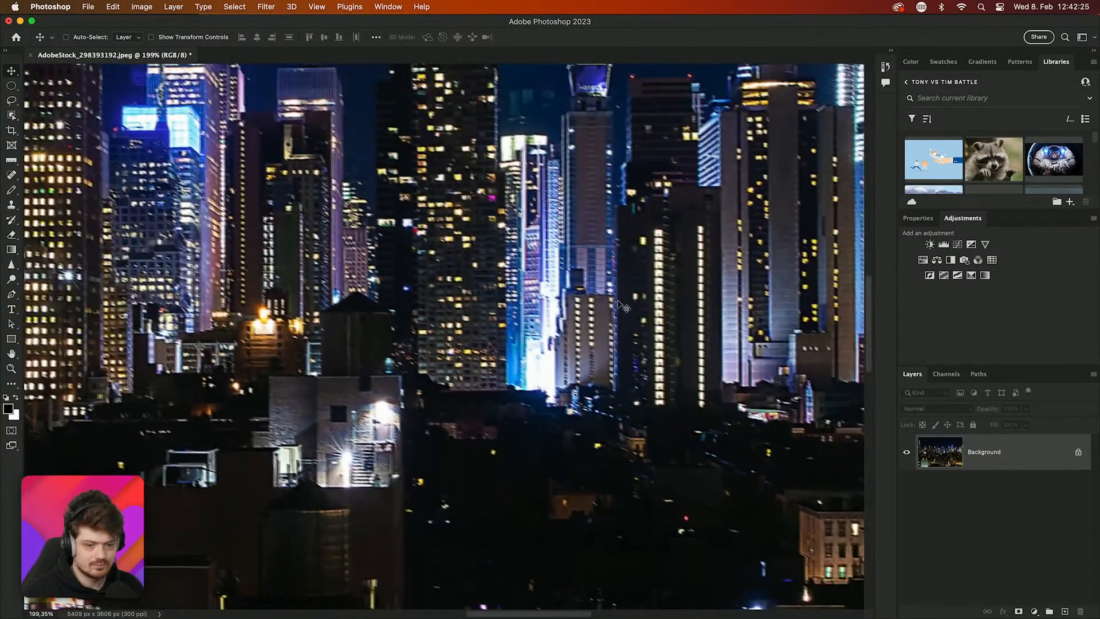
scroll(622, 306, down, 4)
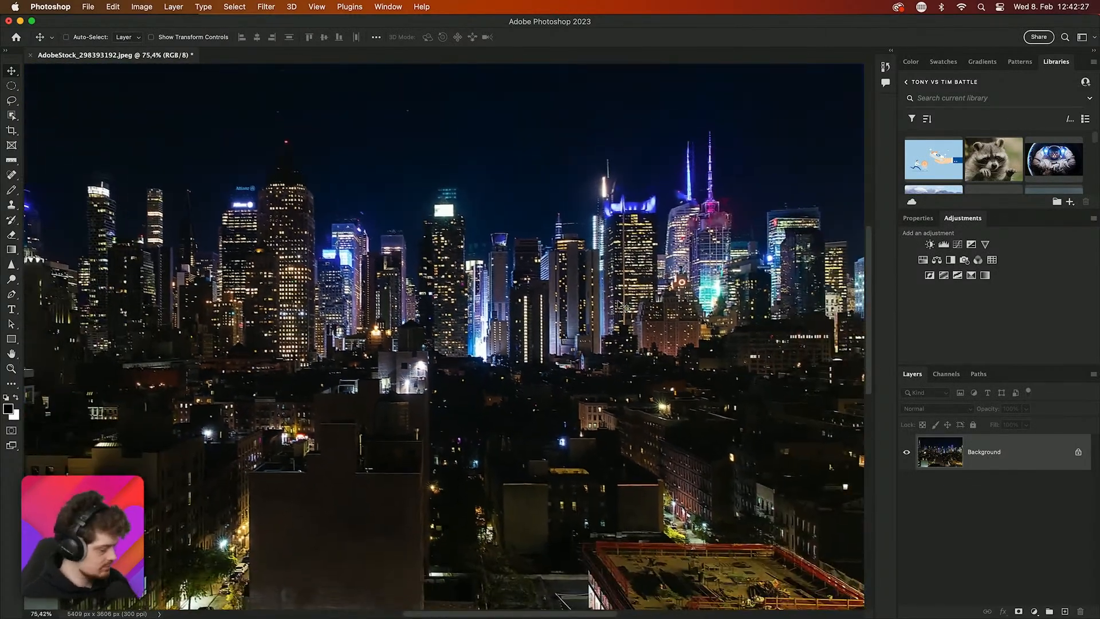
Close the skyline photo without saving its changes
key(super)
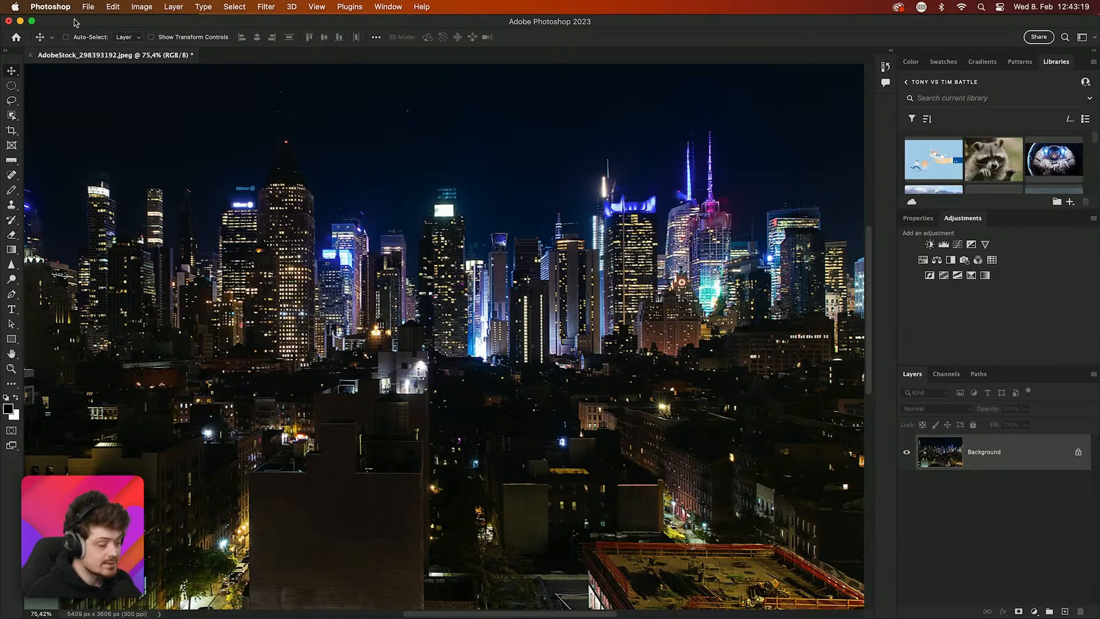
click(30, 57)
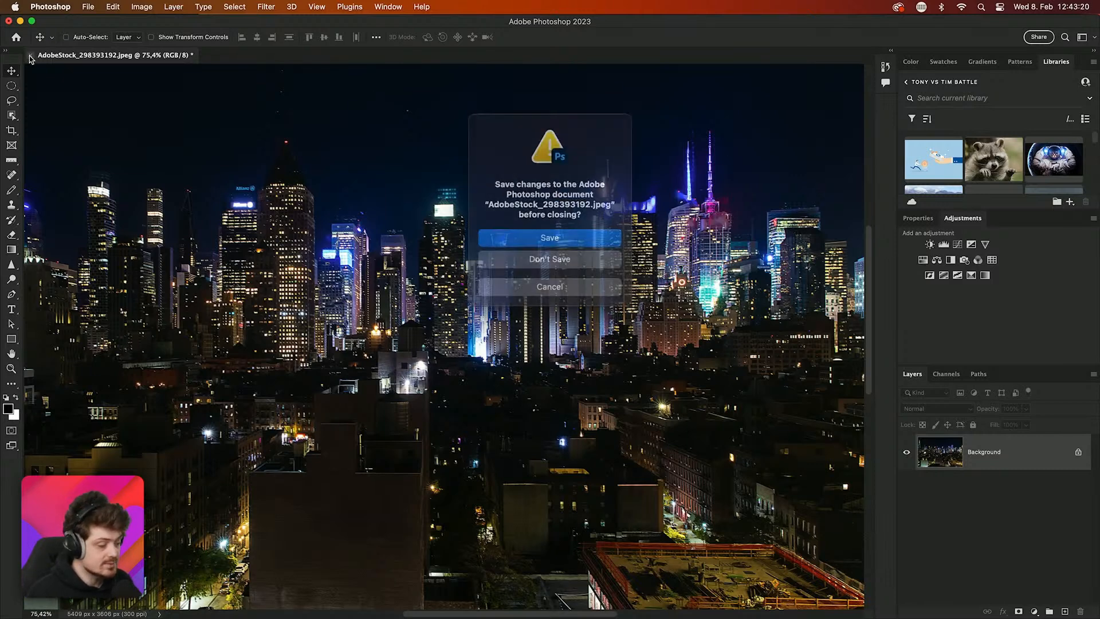
click(548, 258)
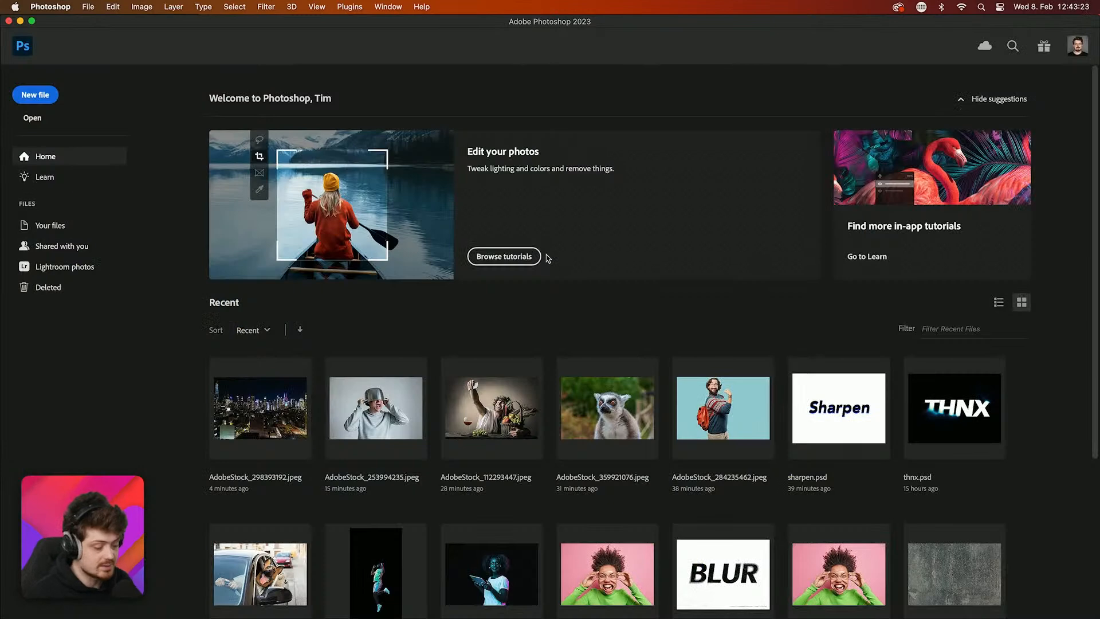
Open AdobeStock_226255879.jpeg from the Crash Course filters folder in Photoshop
mouse_move(504, 595)
click(369, 586)
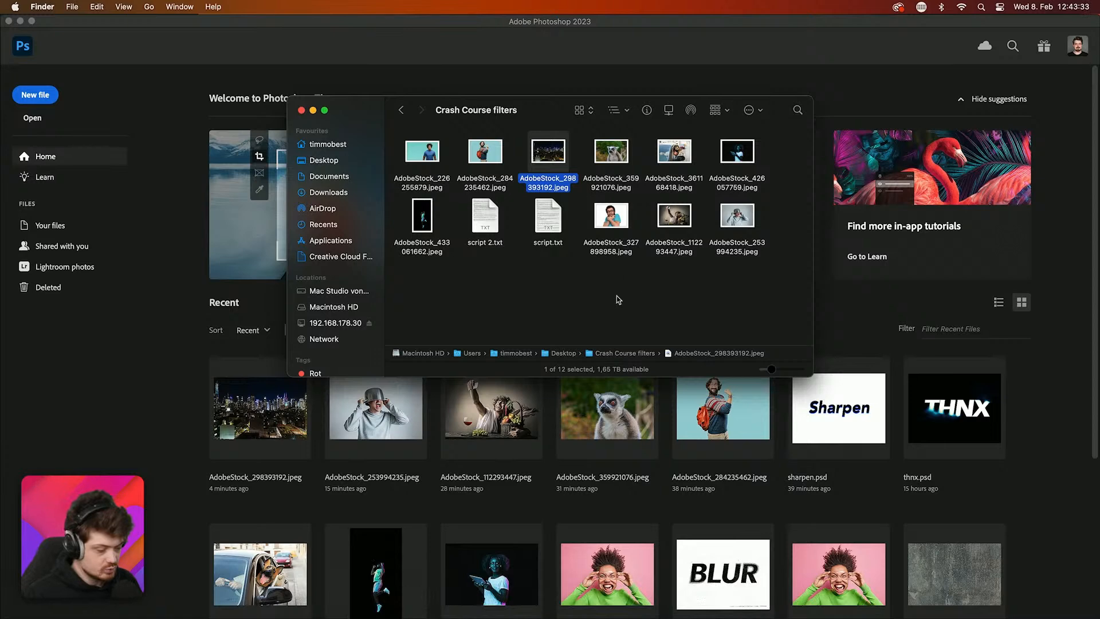
click(423, 156)
drag(423, 156, 124, 341)
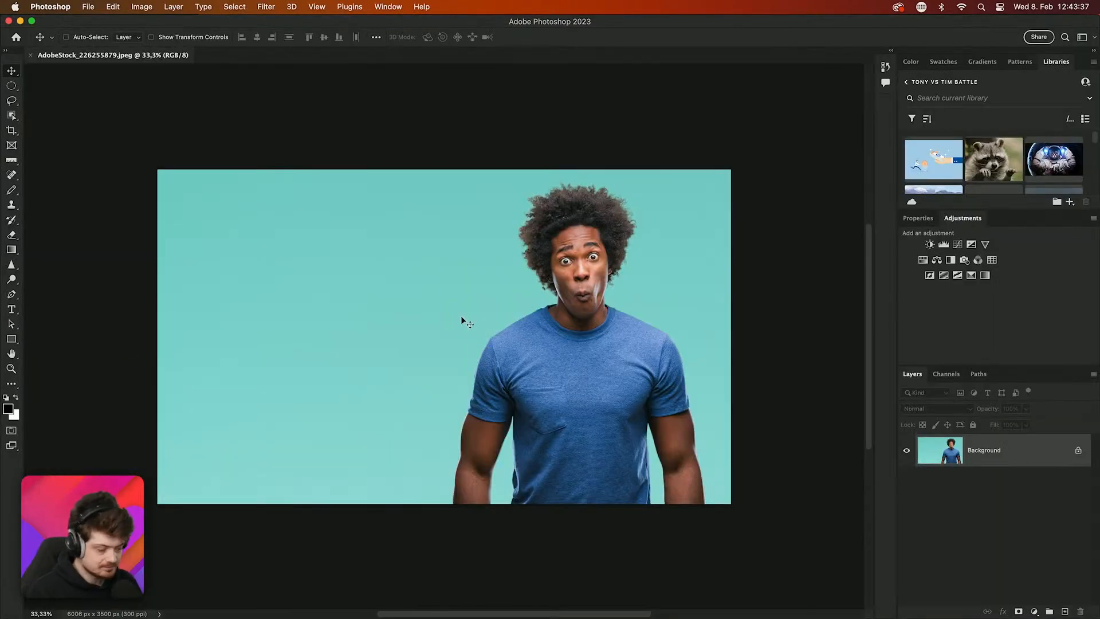
Crop the portrait to about 3199 x 3500 px, cutting away the empty turquoise background beside the man in the blue T-shirt
key(c)
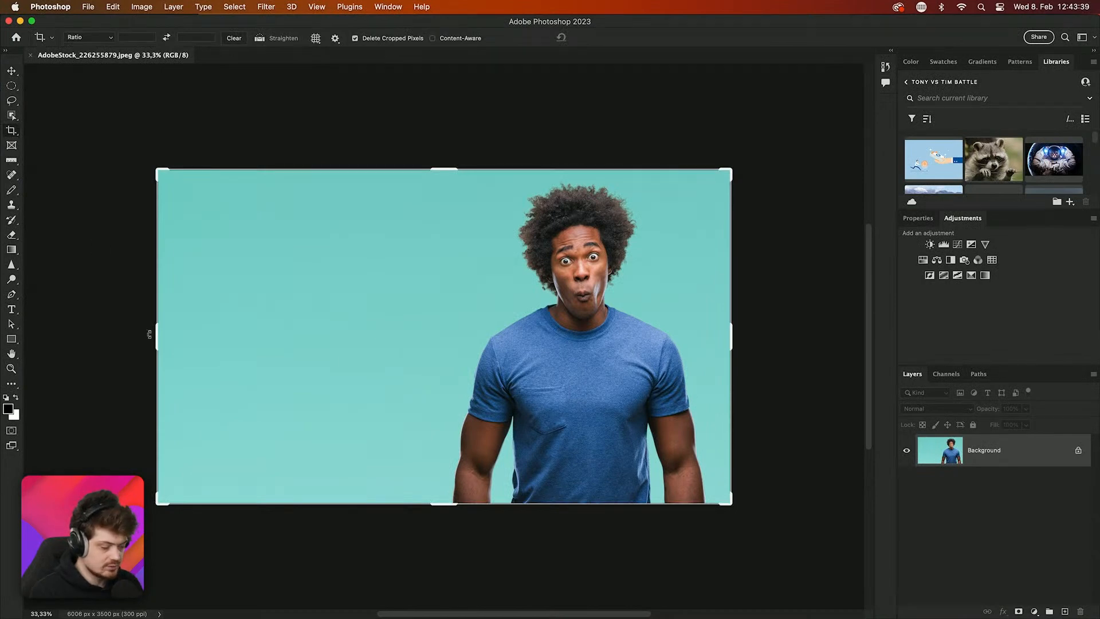
drag(150, 336, 287, 360)
key(Return)
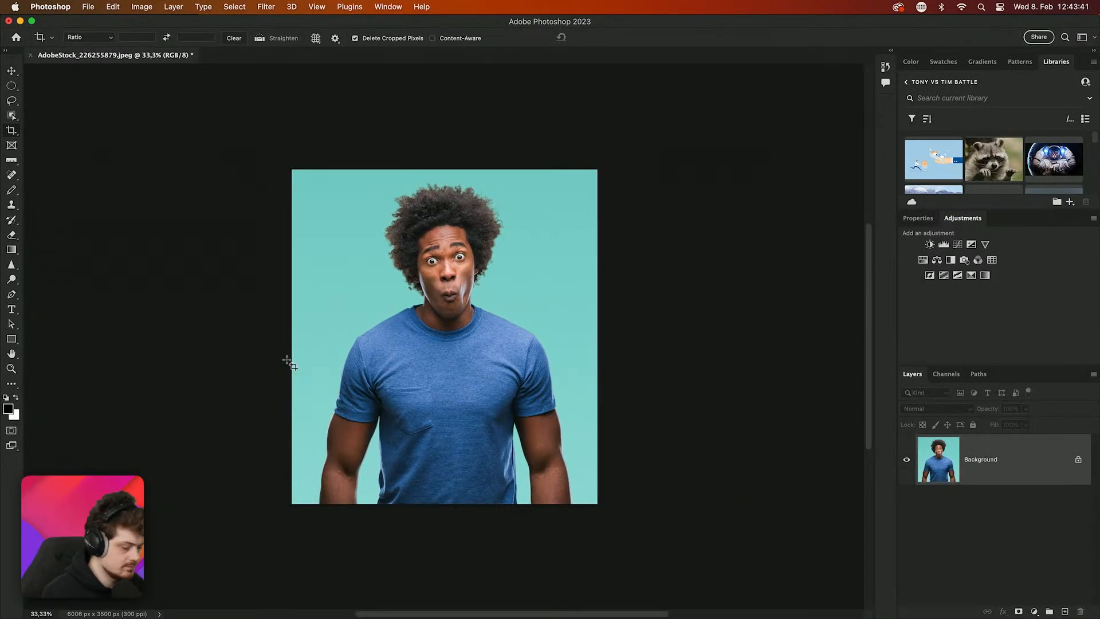
Duplicate the background layer, apply the Find Edges filter to the copy, and inspect the outlines on the face and shirt
key(super+plus)
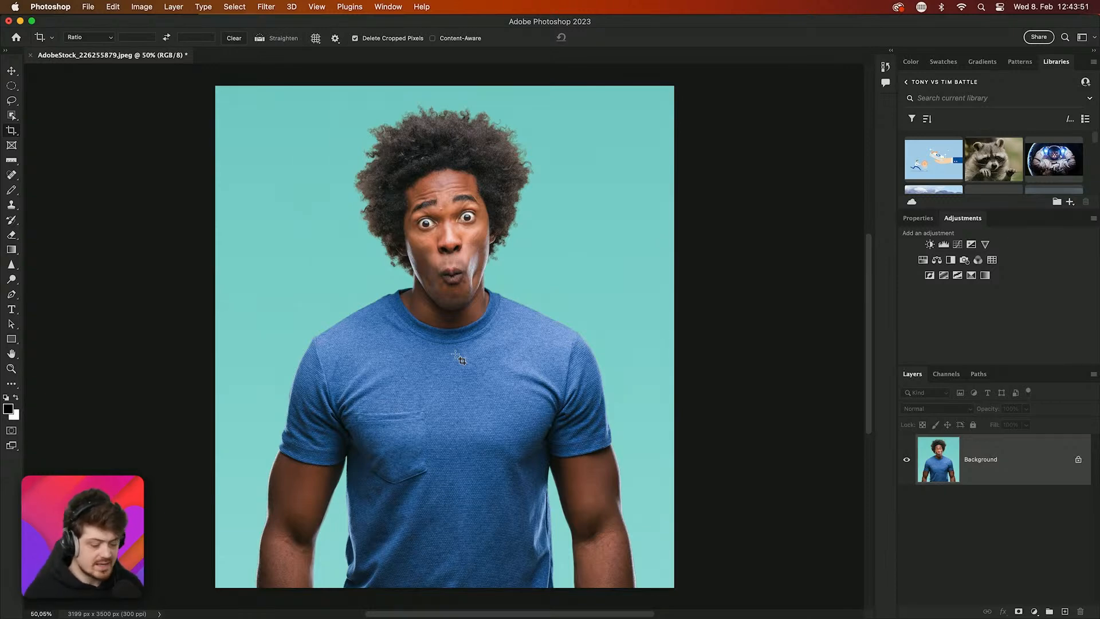
key(super+j)
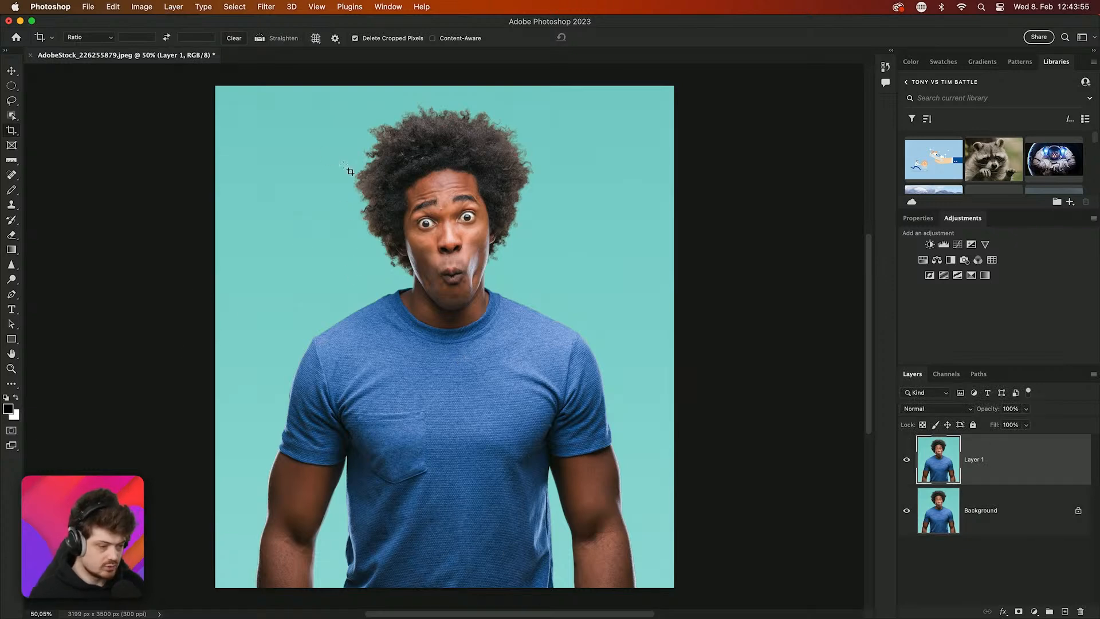
click(266, 7)
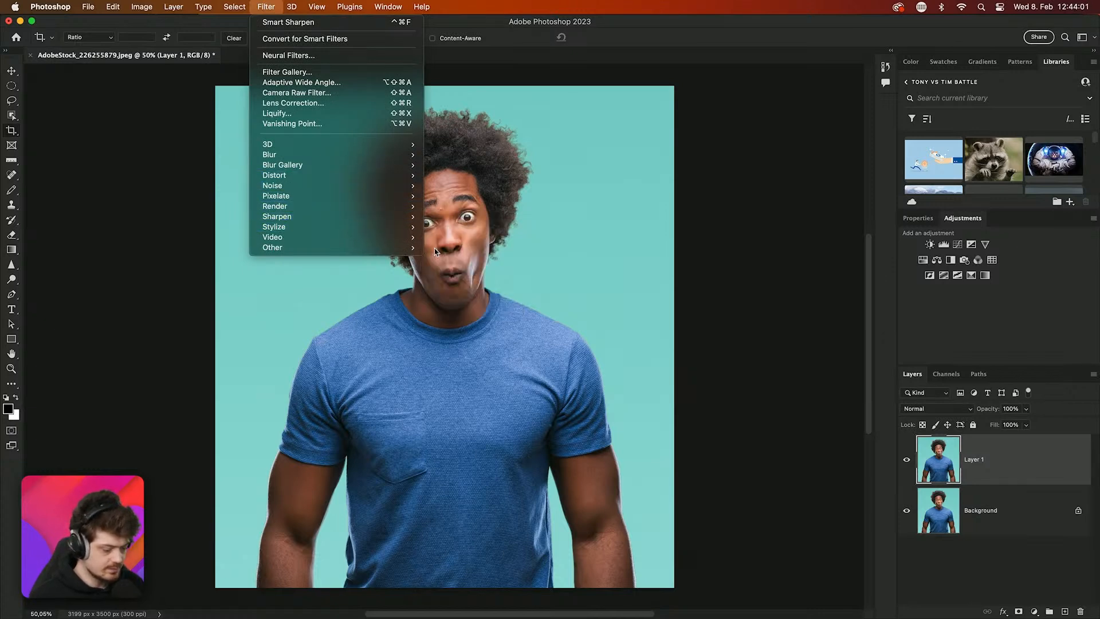
mouse_move(387, 227)
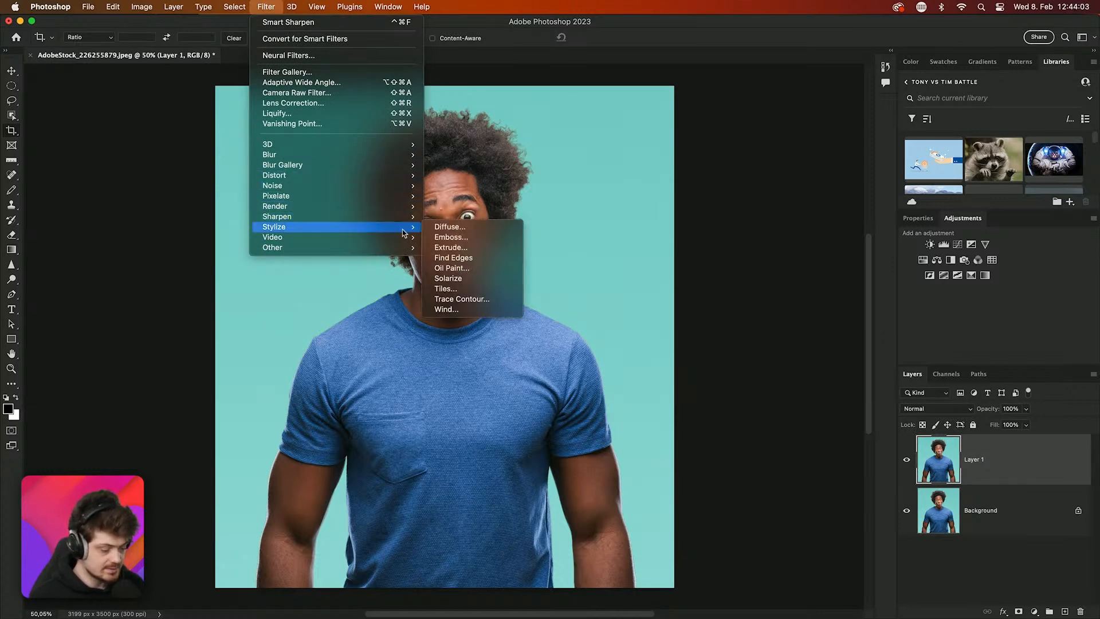
click(475, 258)
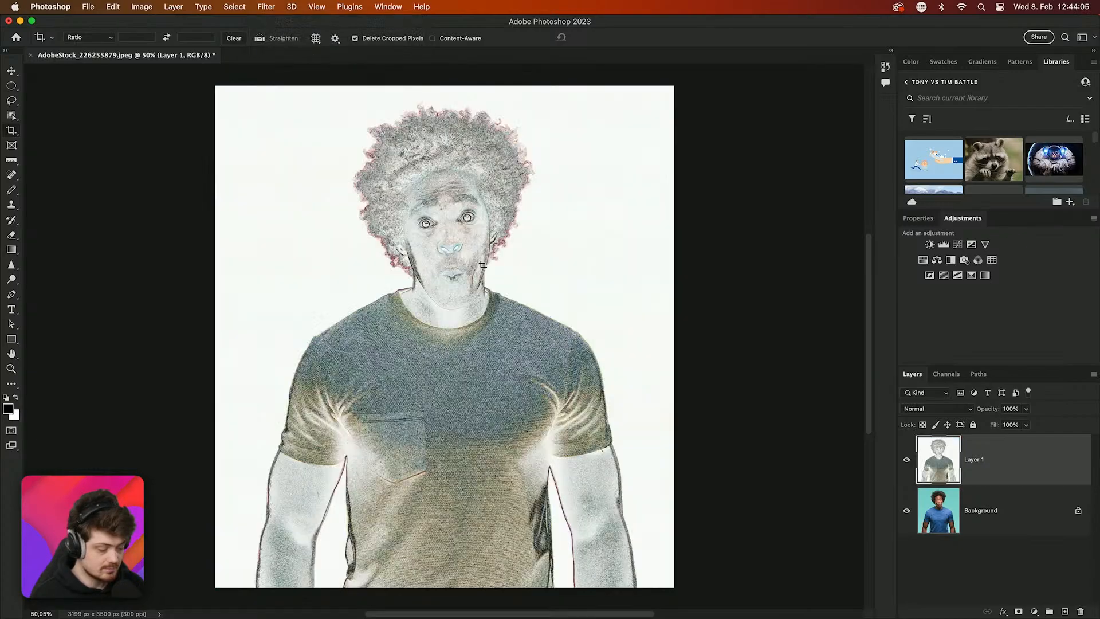
scroll(480, 263, up, 5)
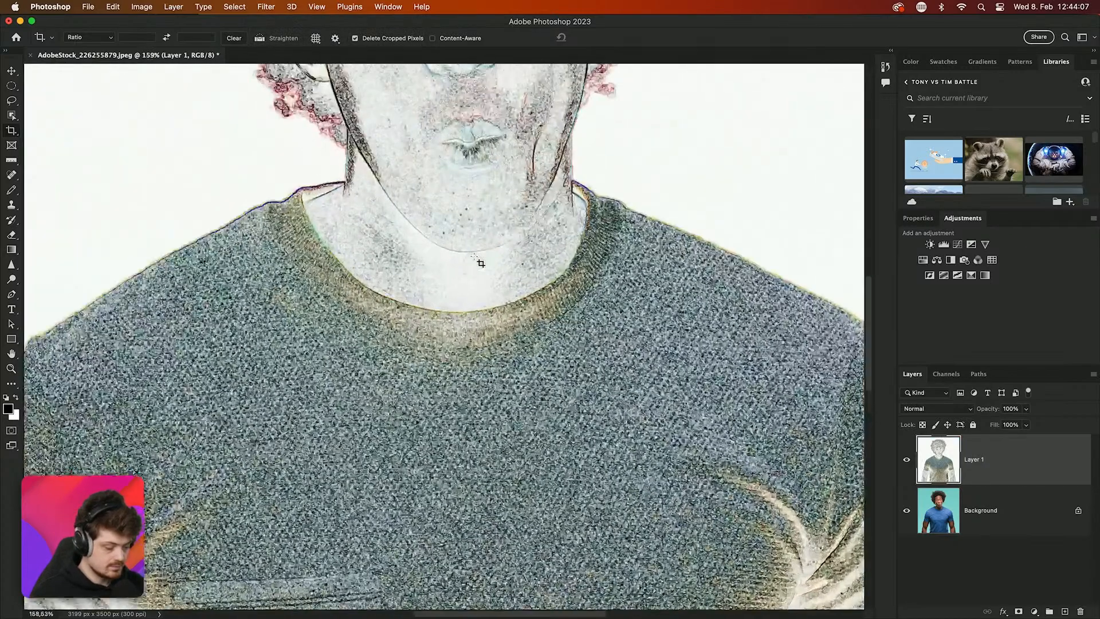
scroll(481, 263, down, 1)
scroll(481, 263, down, 1)
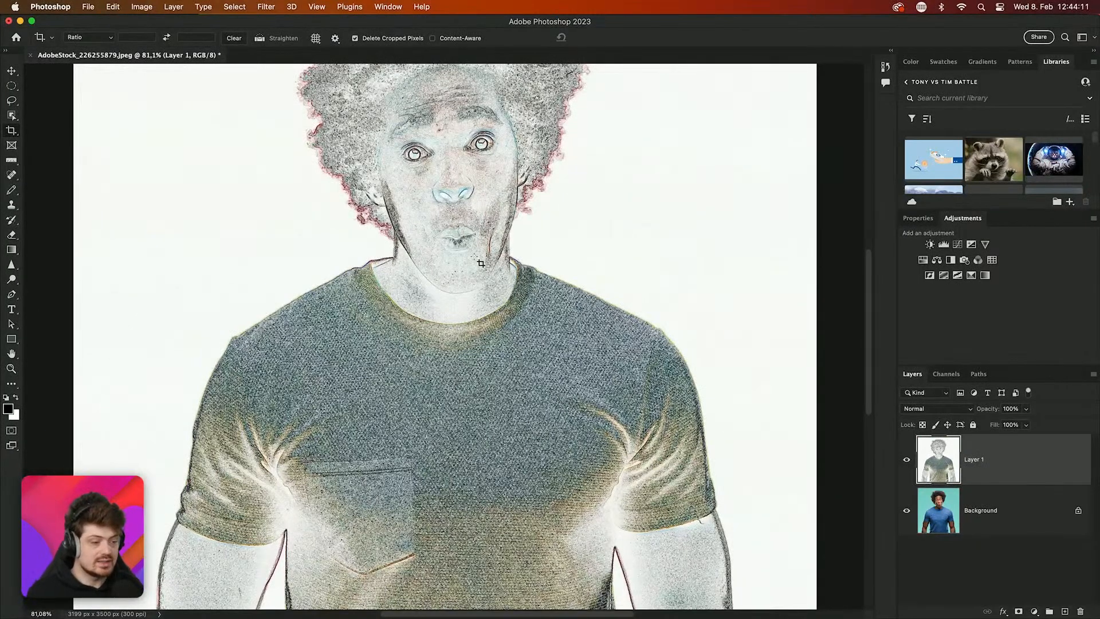
Invert the colours of the Find Edges layer and inspect the bright outlines on the shirt and face
key(super+i)
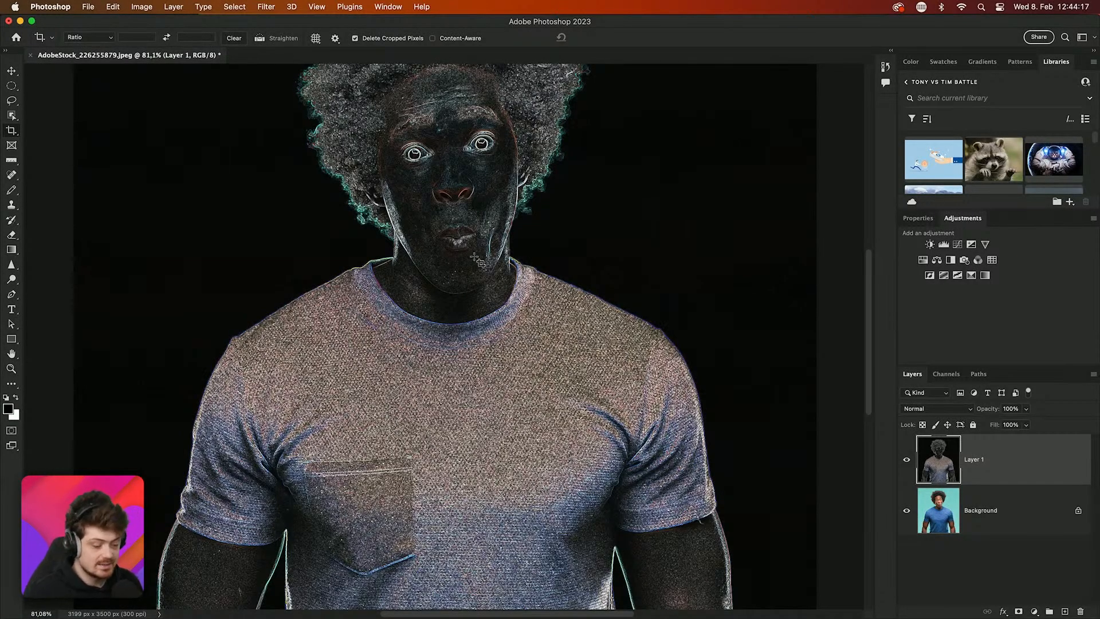
scroll(475, 261, up, 6)
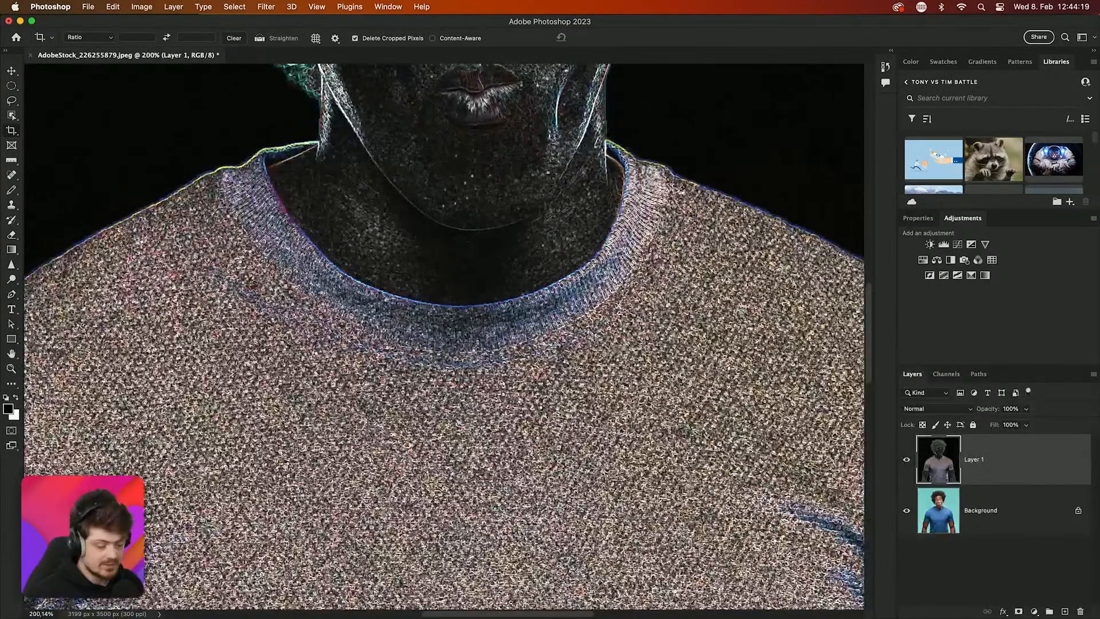
scroll(336, 457, up, 5)
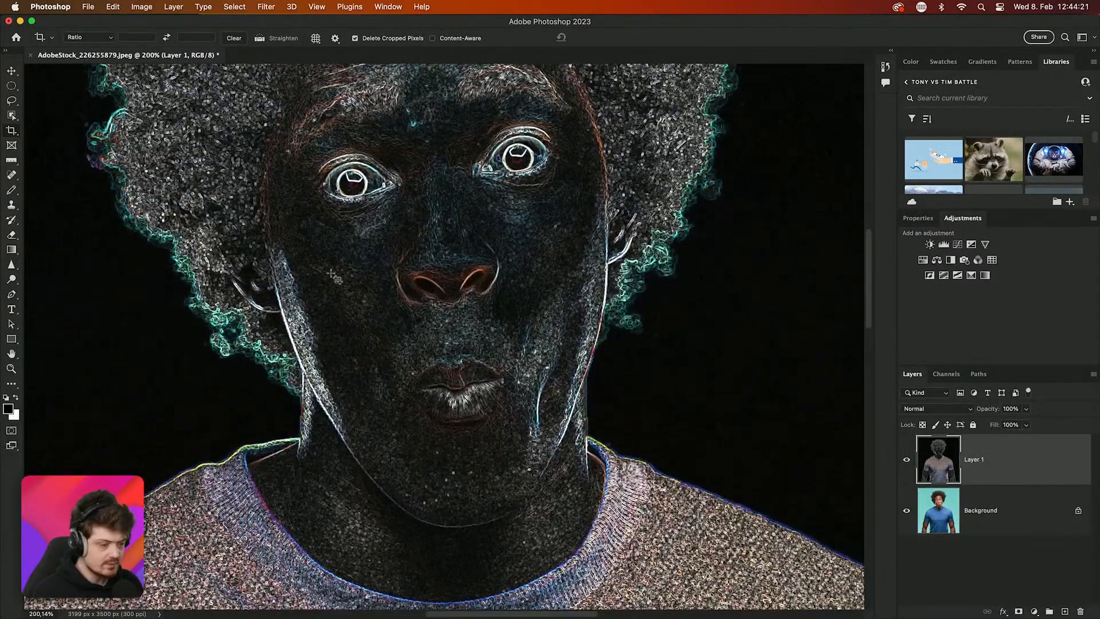
Apply the Median noise filter to the inverted edge layer with a radius of 1 pixel
click(278, 7)
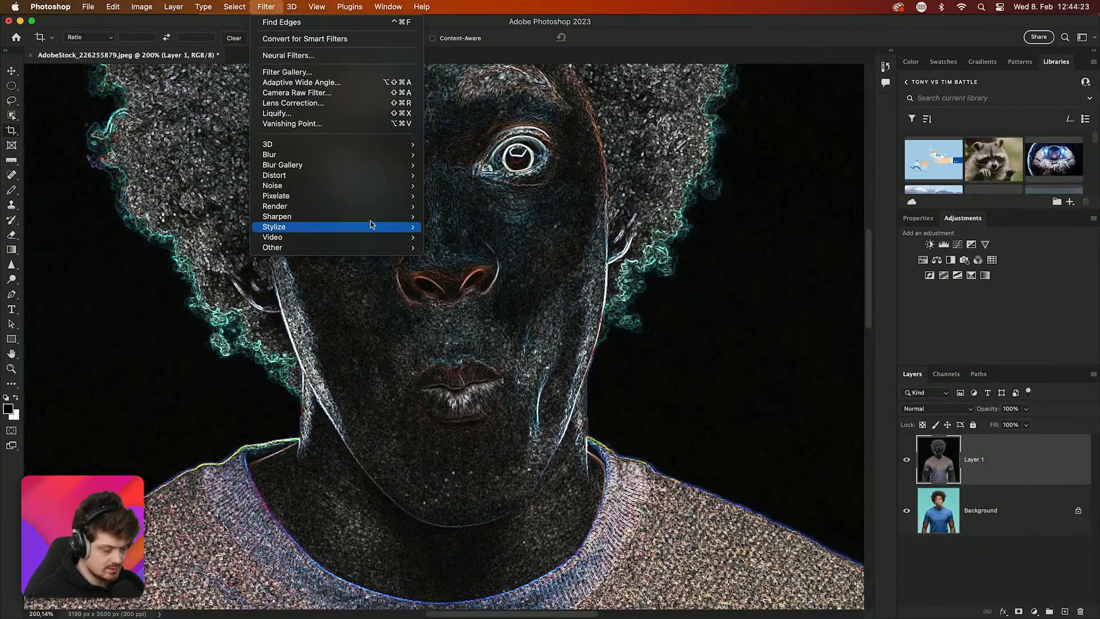
mouse_move(376, 153)
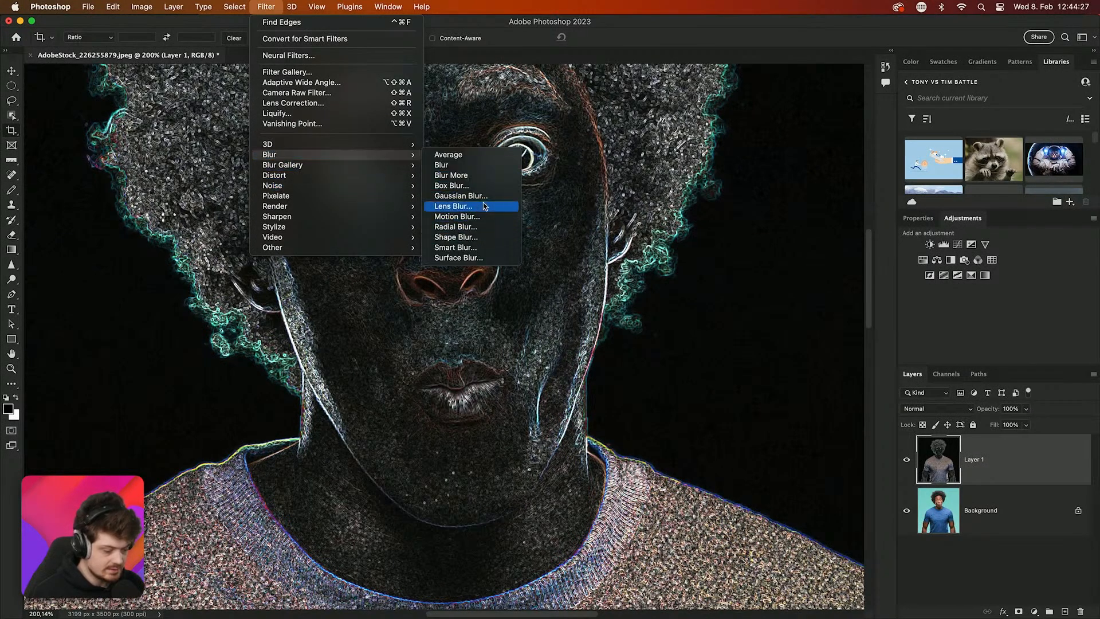
mouse_move(331, 186)
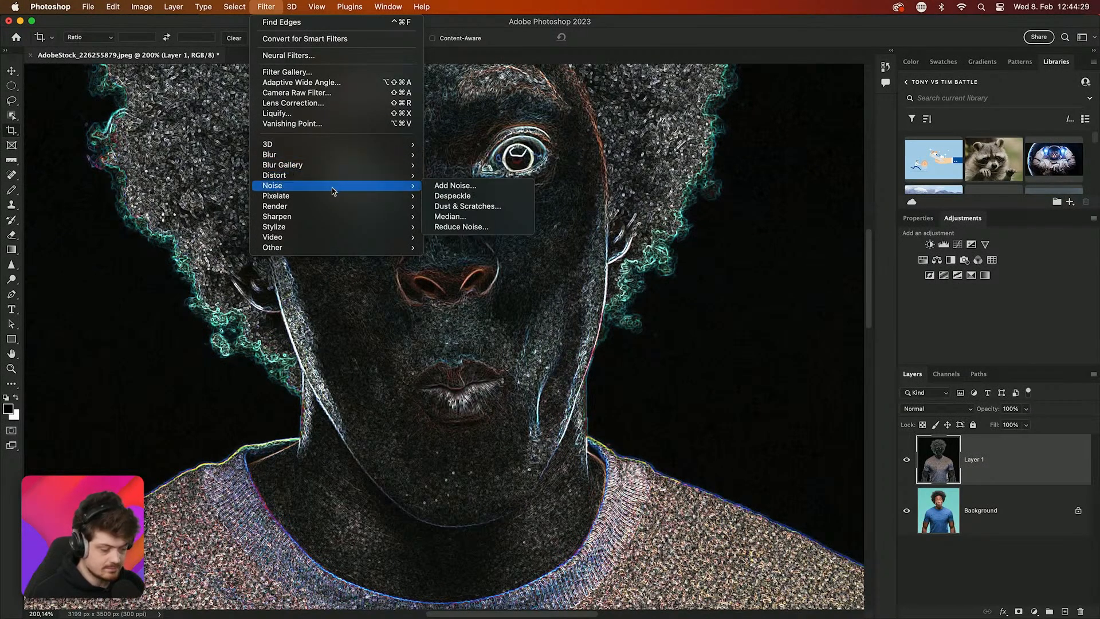
click(459, 217)
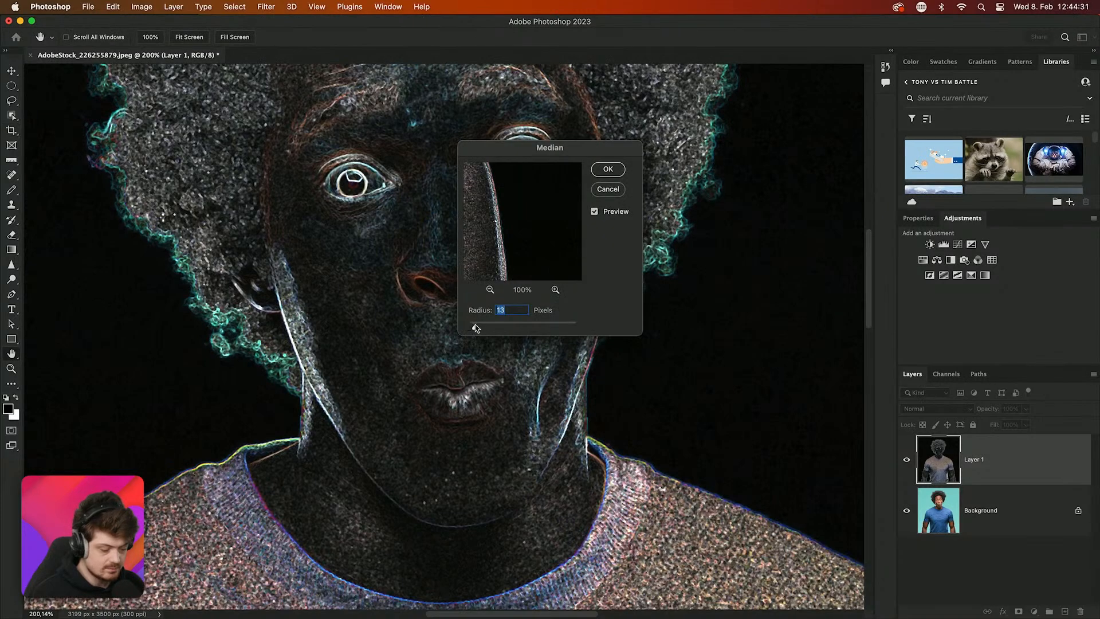
drag(481, 324, 468, 328)
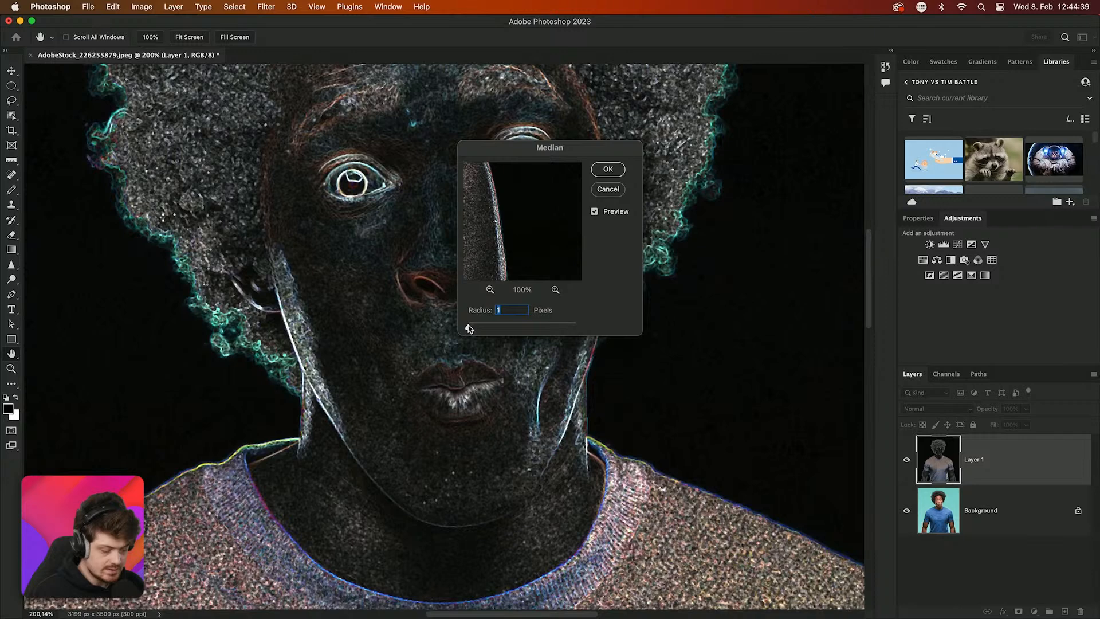
click(624, 211)
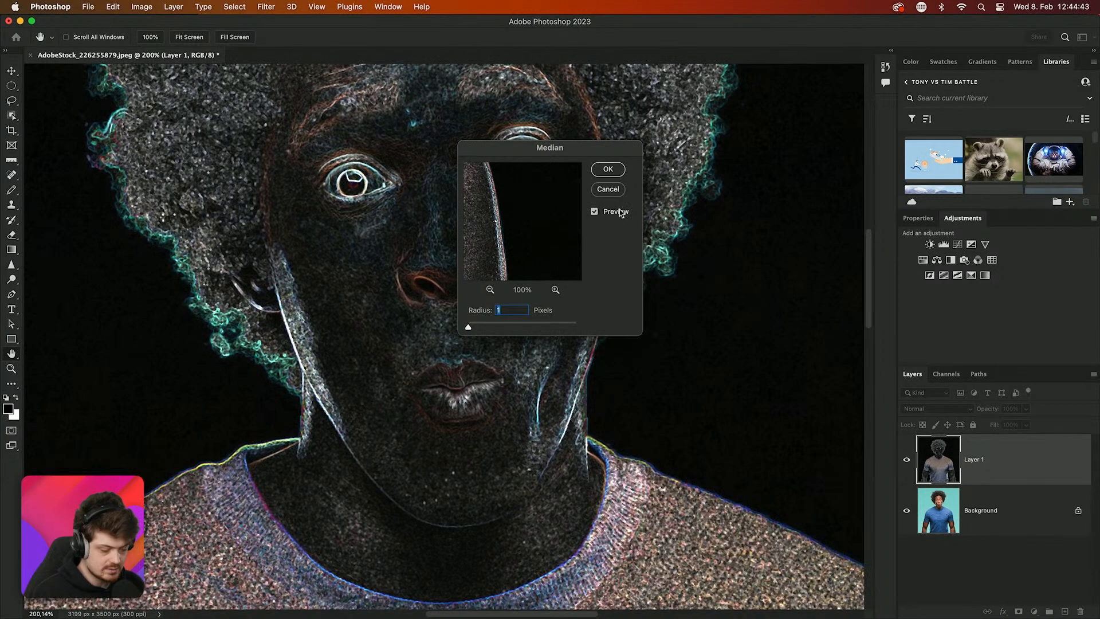
click(611, 171)
key(c)
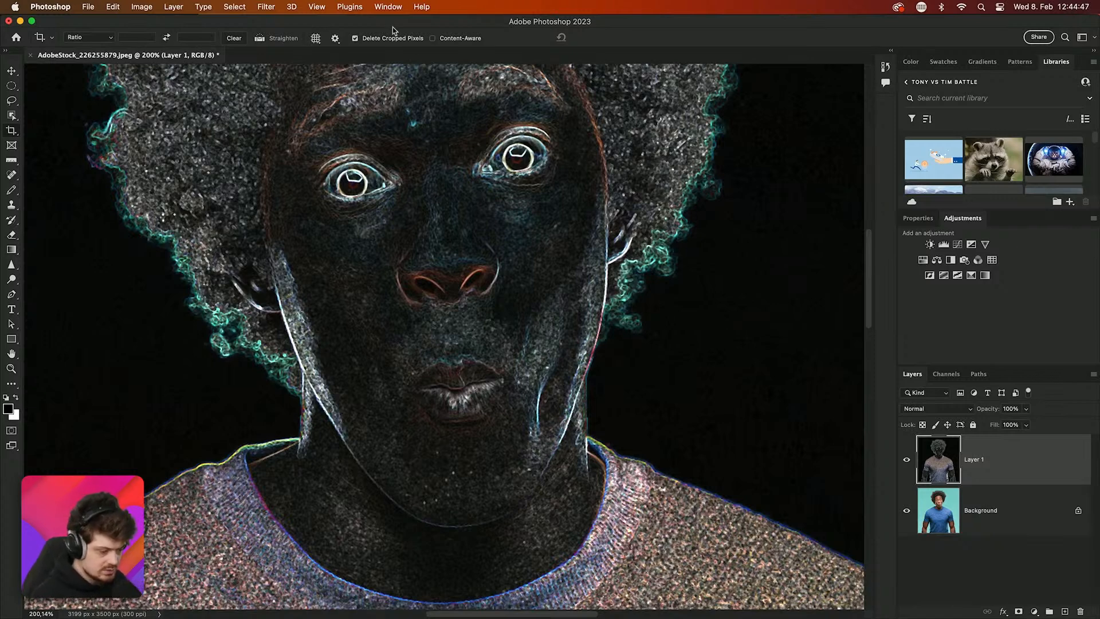
Apply the Minimum filter to the edge layer with Preserve set to Roundness and a radius of 1.0 pixel
click(347, 6)
mouse_move(266, 7)
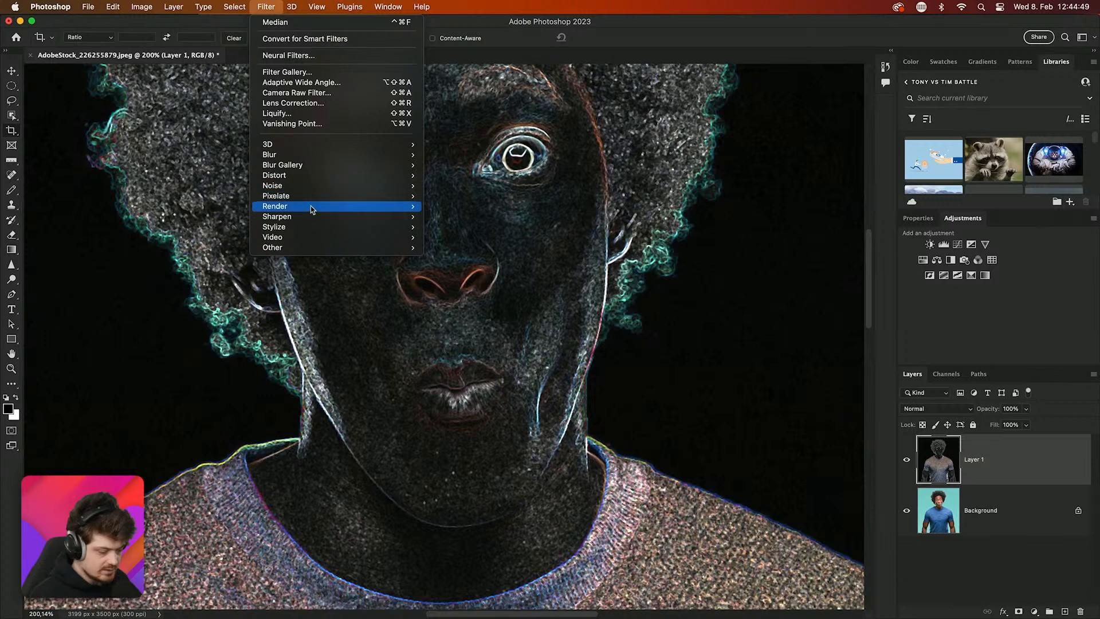
mouse_move(352, 233)
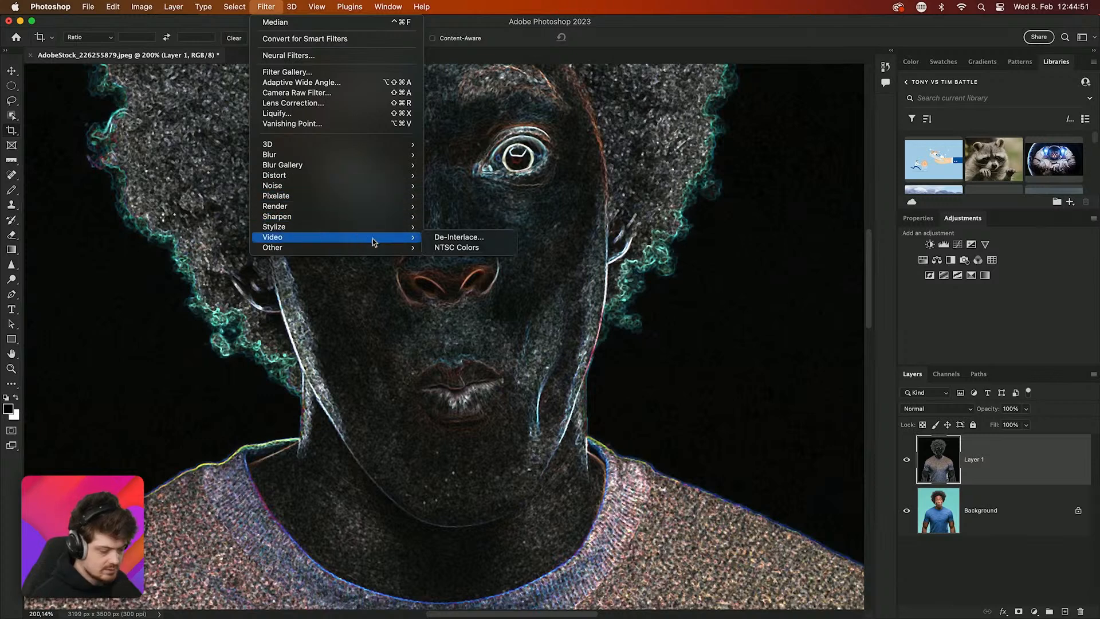
mouse_move(375, 248)
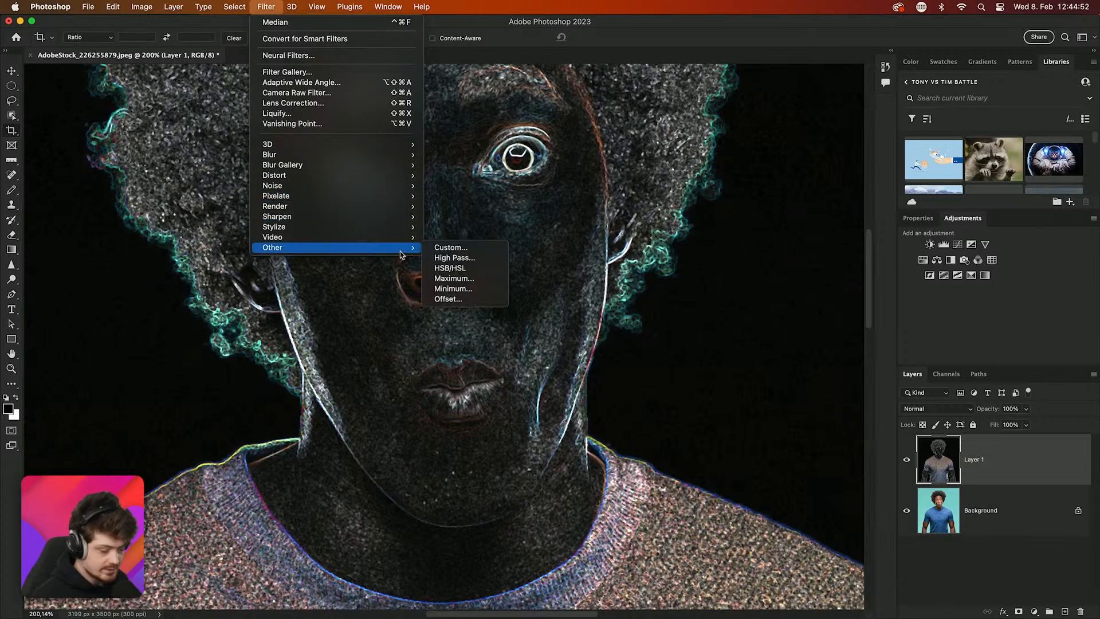
click(461, 288)
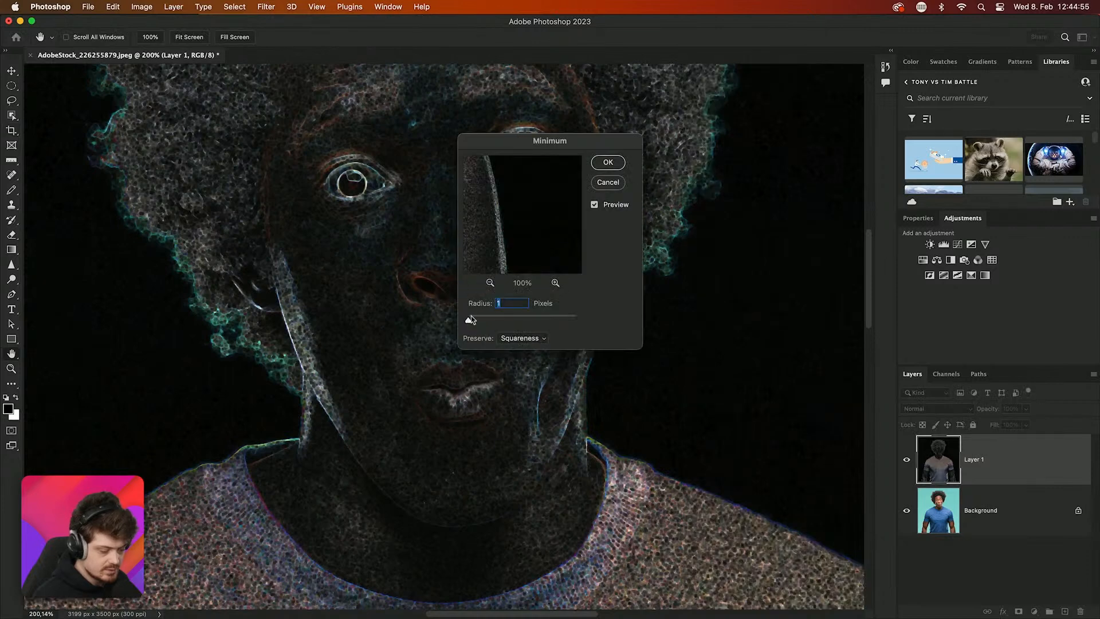
drag(469, 318, 472, 319)
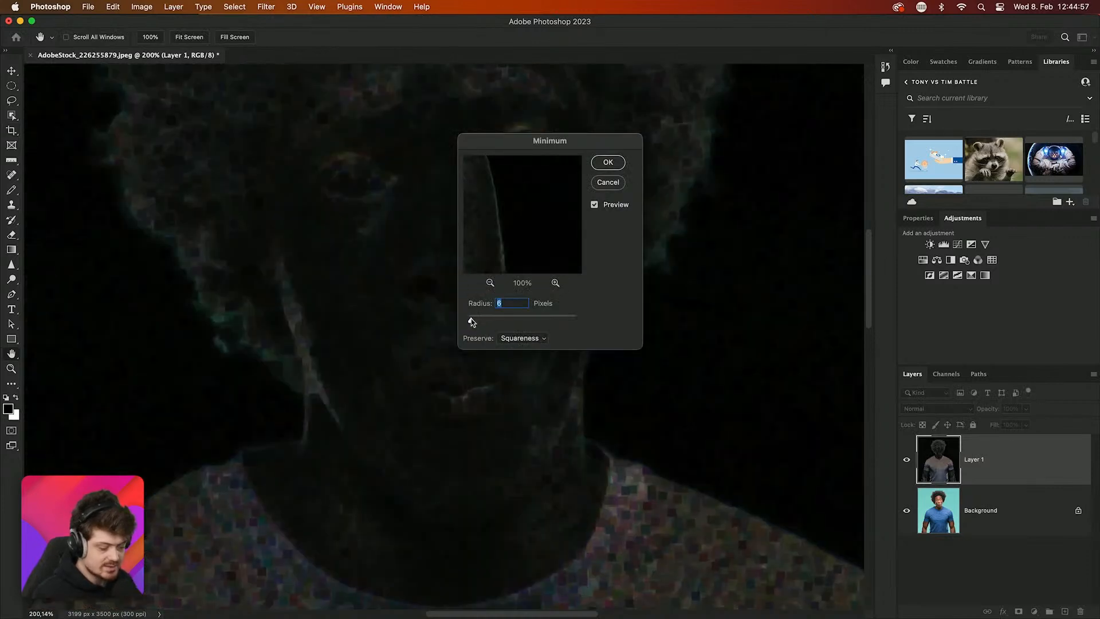
click(520, 337)
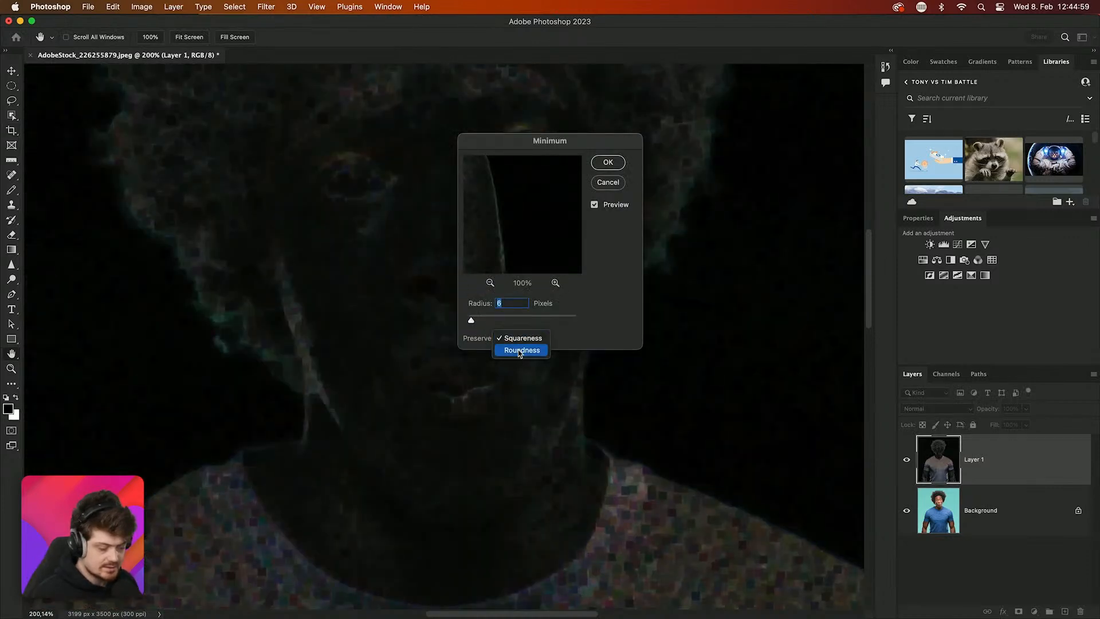
click(519, 350)
drag(497, 320, 473, 318)
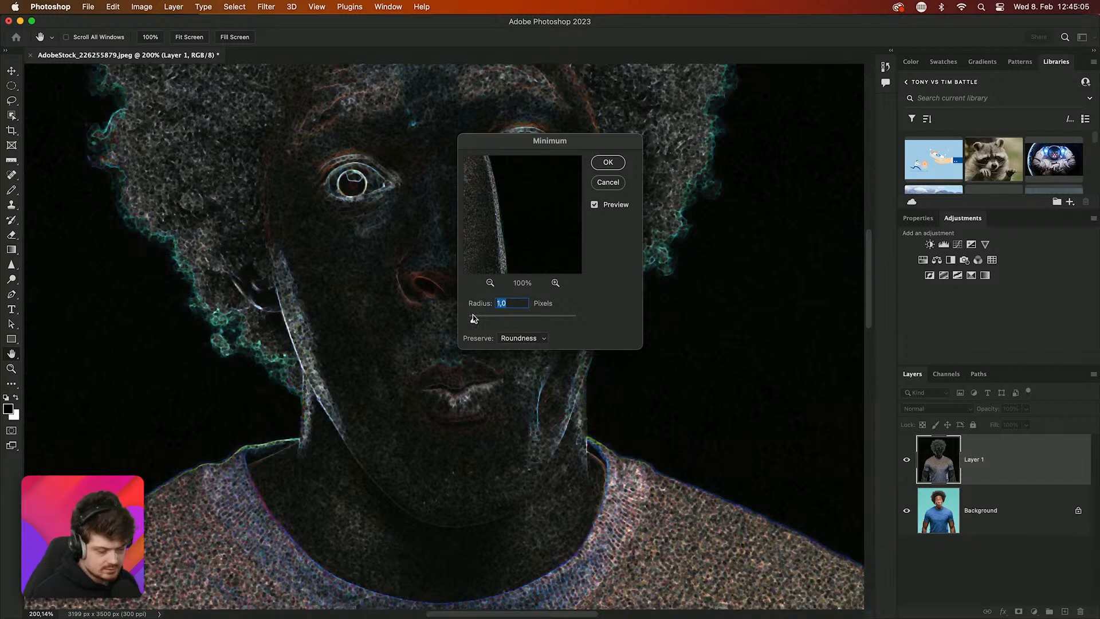
click(608, 162)
key(c)
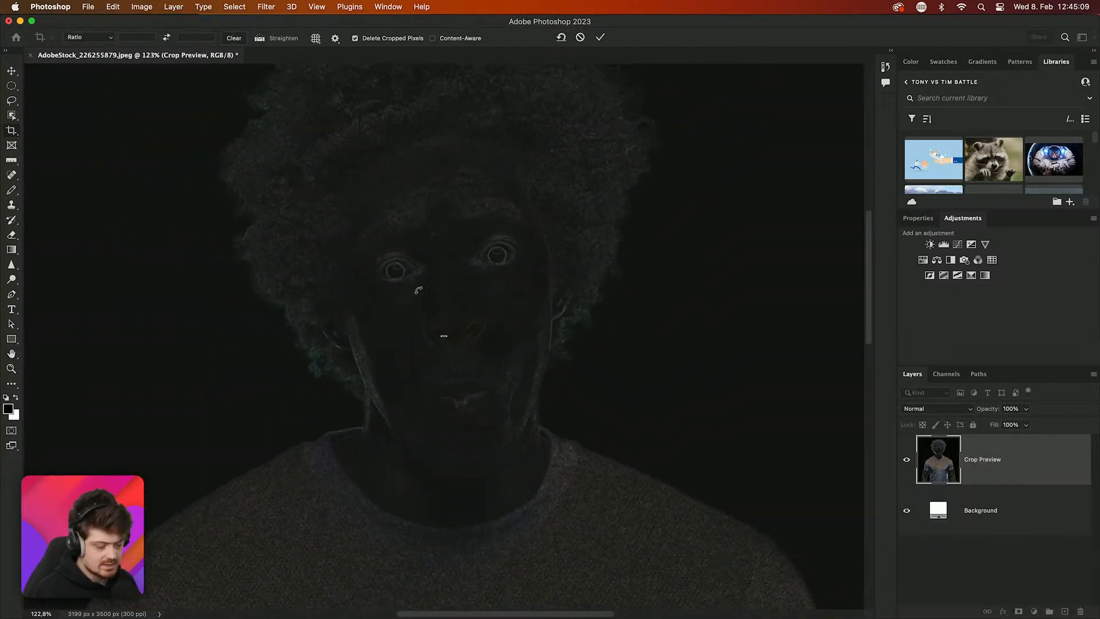
scroll(418, 290, up, 5)
scroll(418, 289, down, 7)
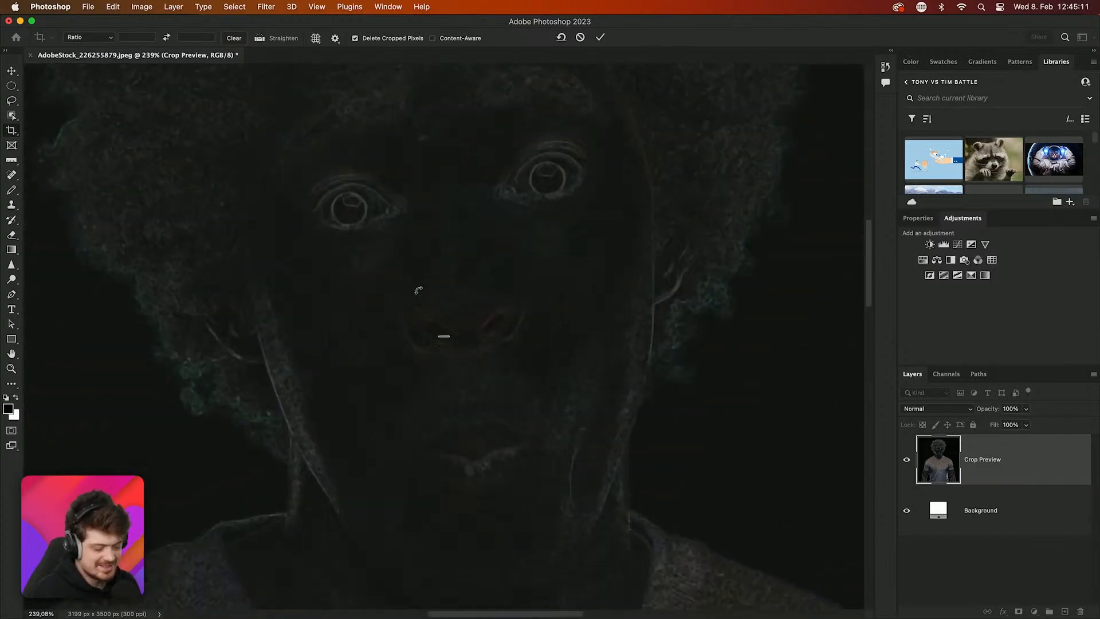
click(138, 7)
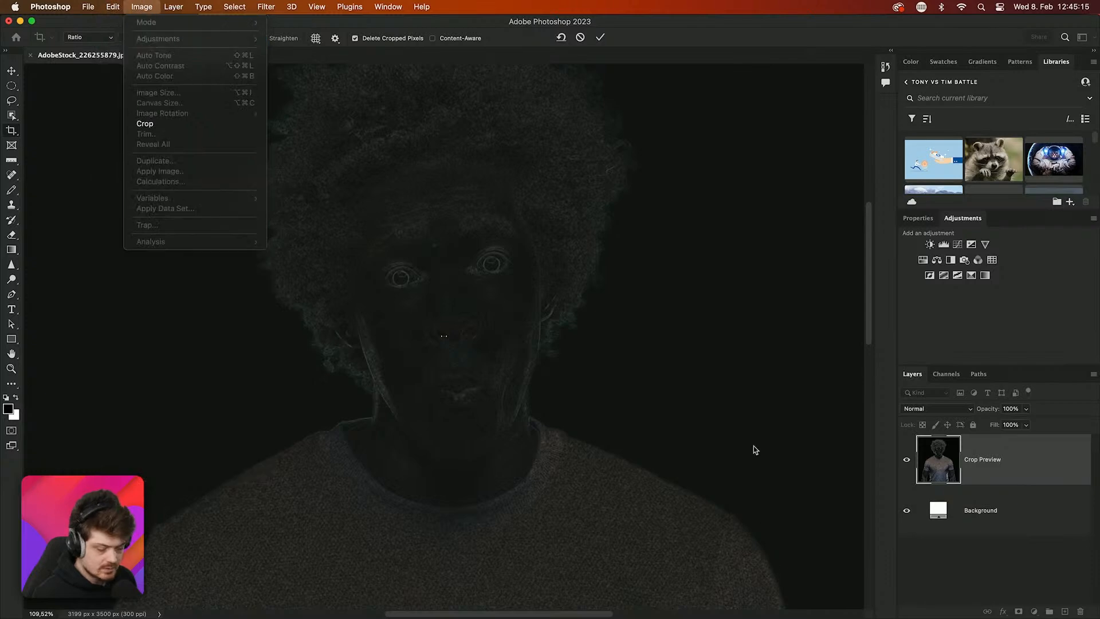
mouse_move(179, 8)
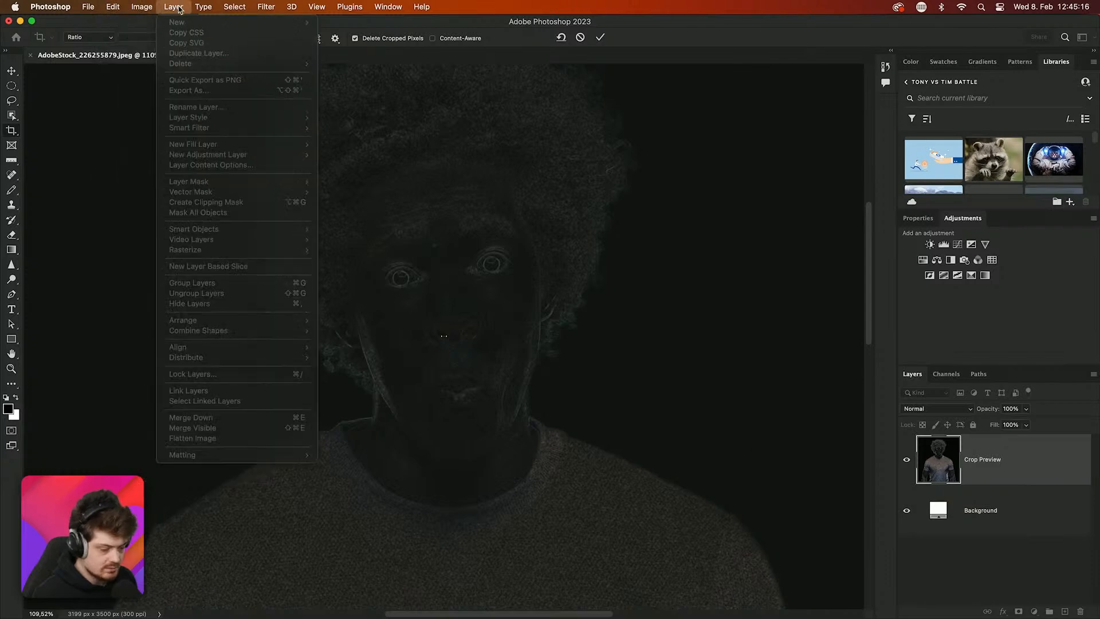
click(998, 486)
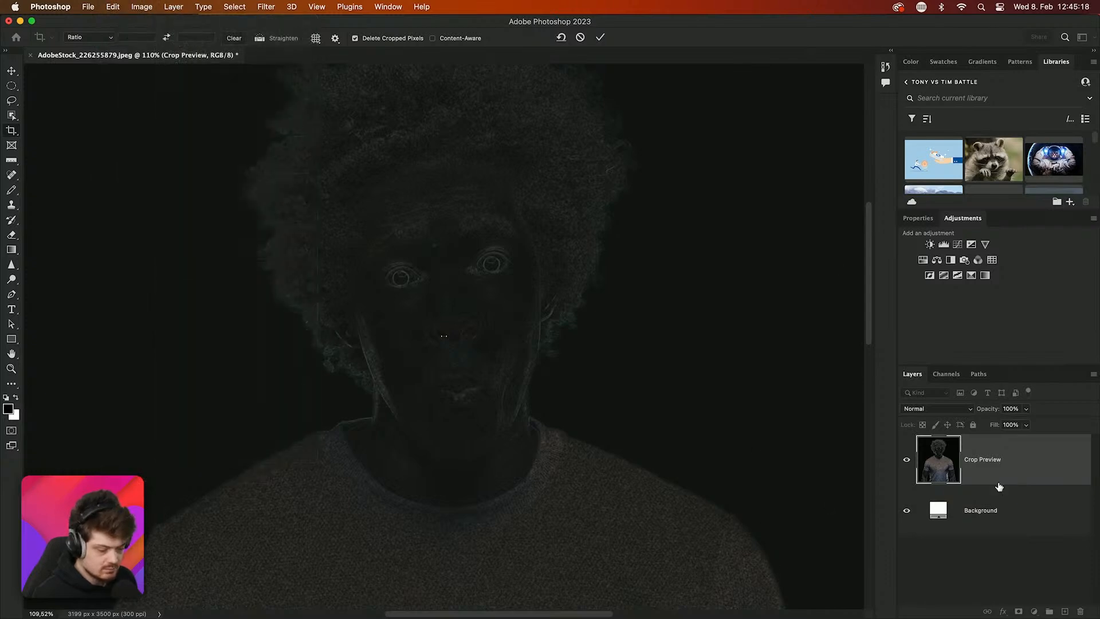
click(602, 38)
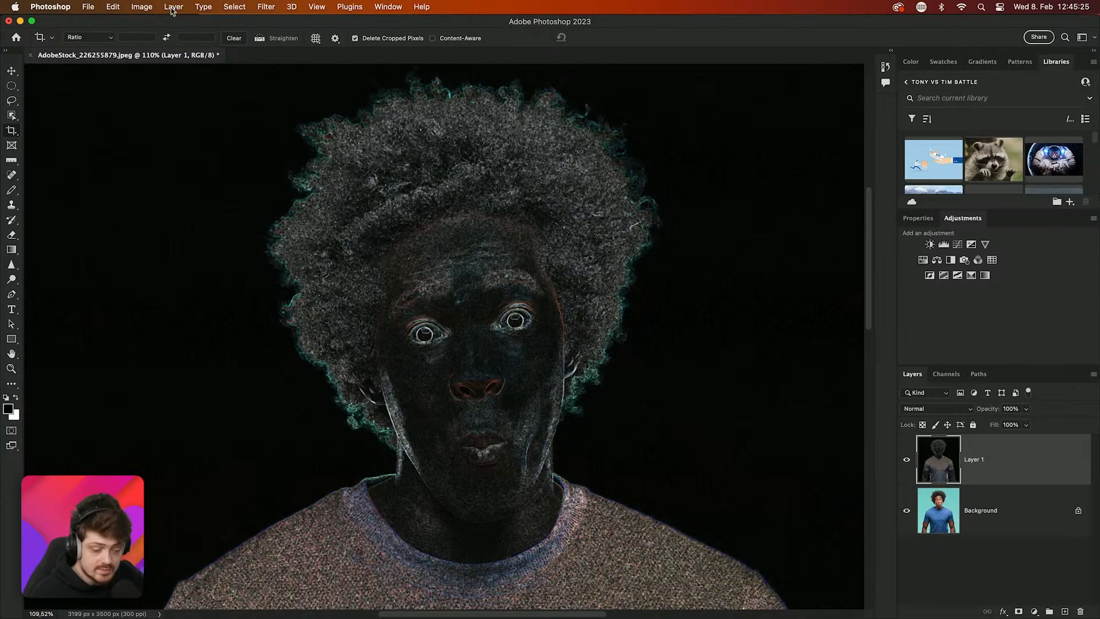
Apply Levels to the edge layer with input levels 32, 1.04 and 195, and inspect the outlines on the face and collar
click(150, 7)
mouse_move(161, 39)
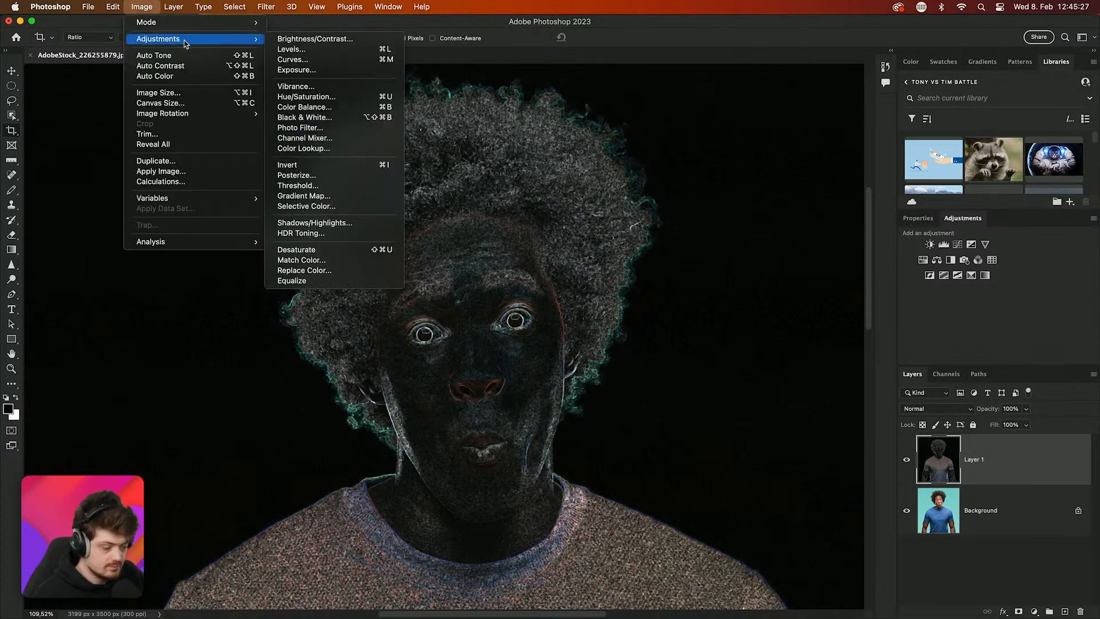
click(301, 50)
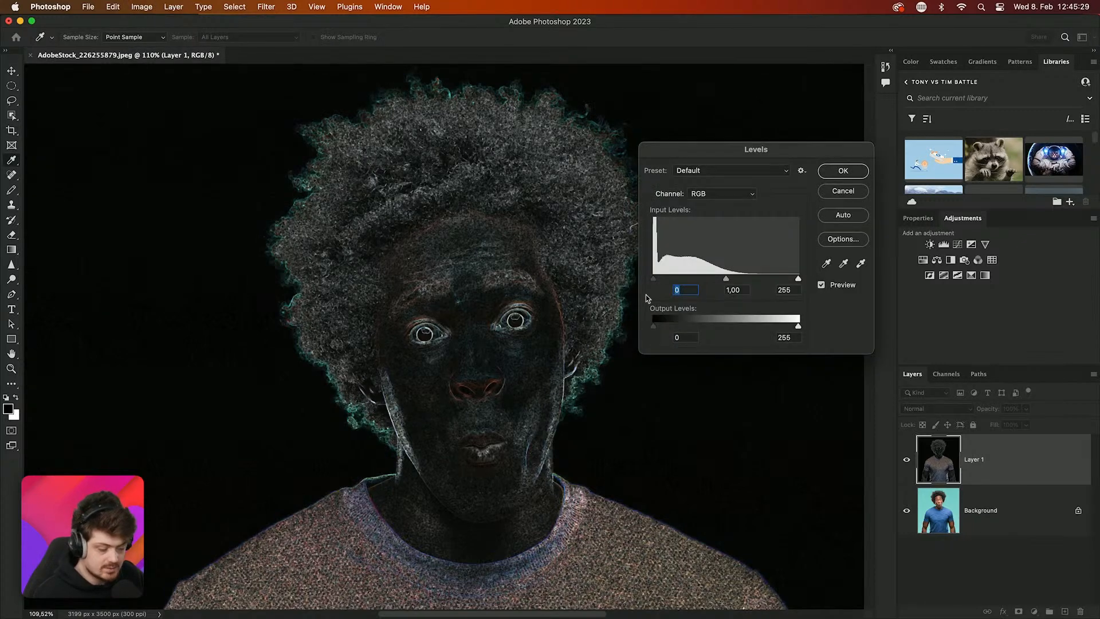
drag(656, 280, 685, 282)
drag(798, 280, 671, 278)
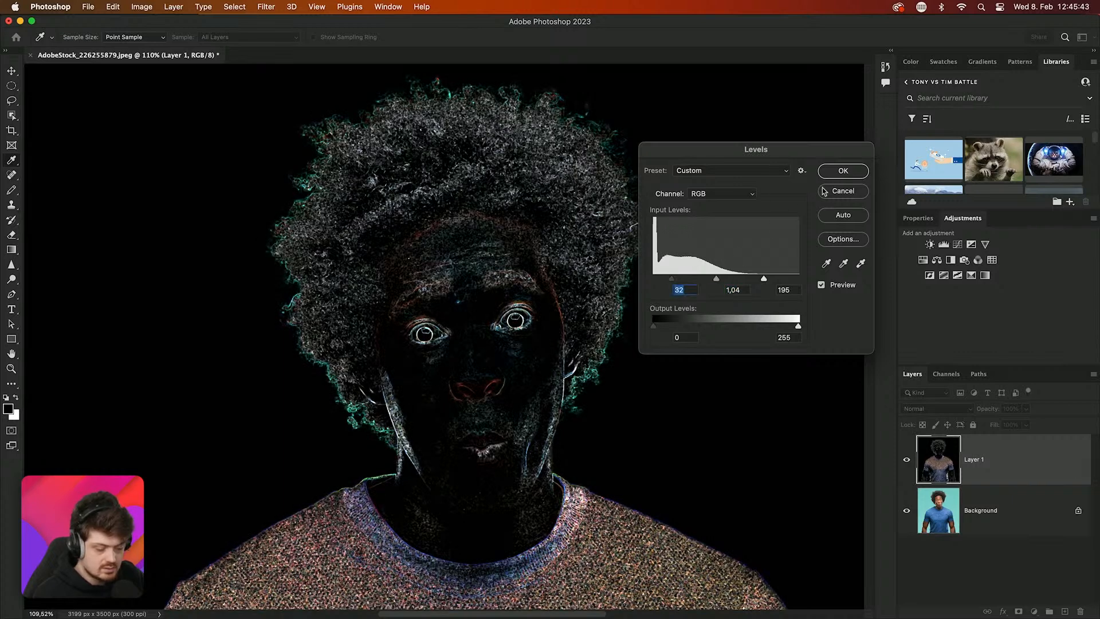
click(863, 170)
key(c)
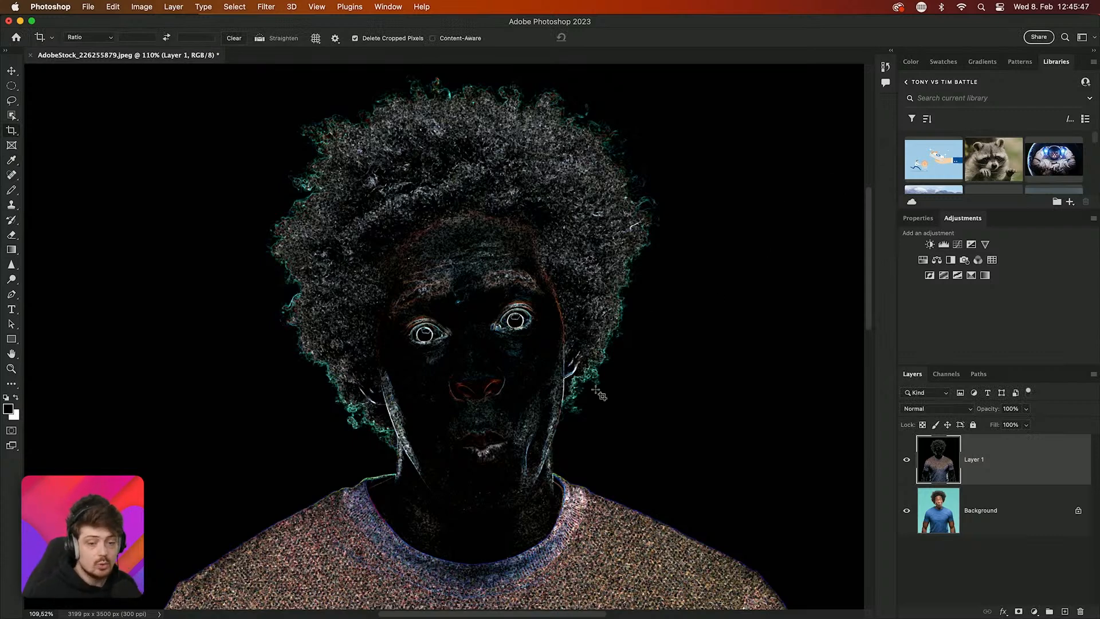
key(v)
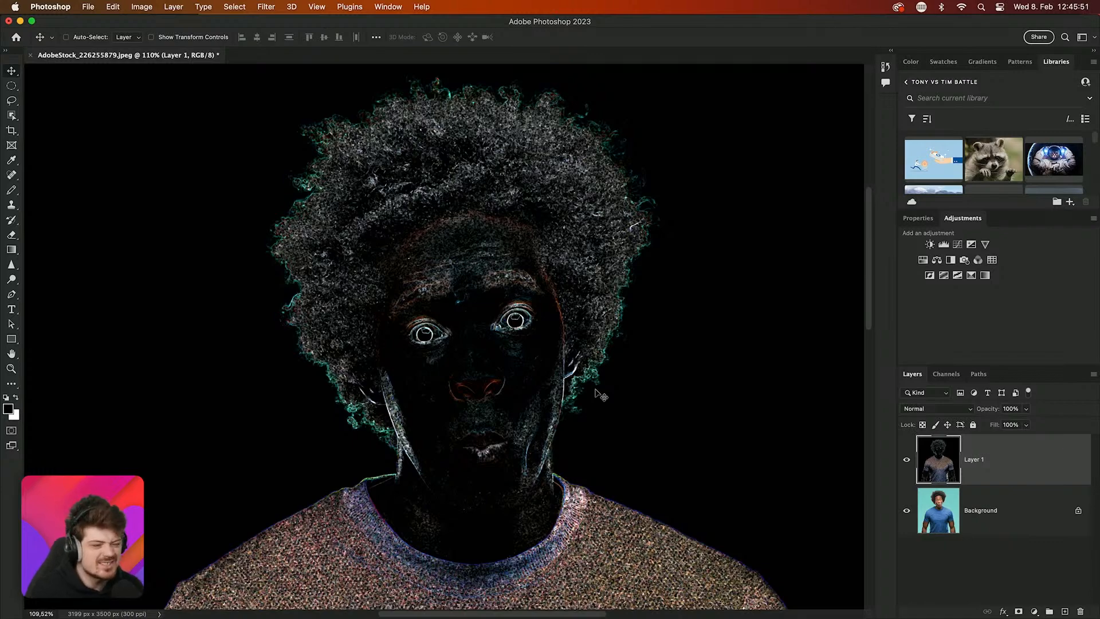
scroll(597, 394, up, 5)
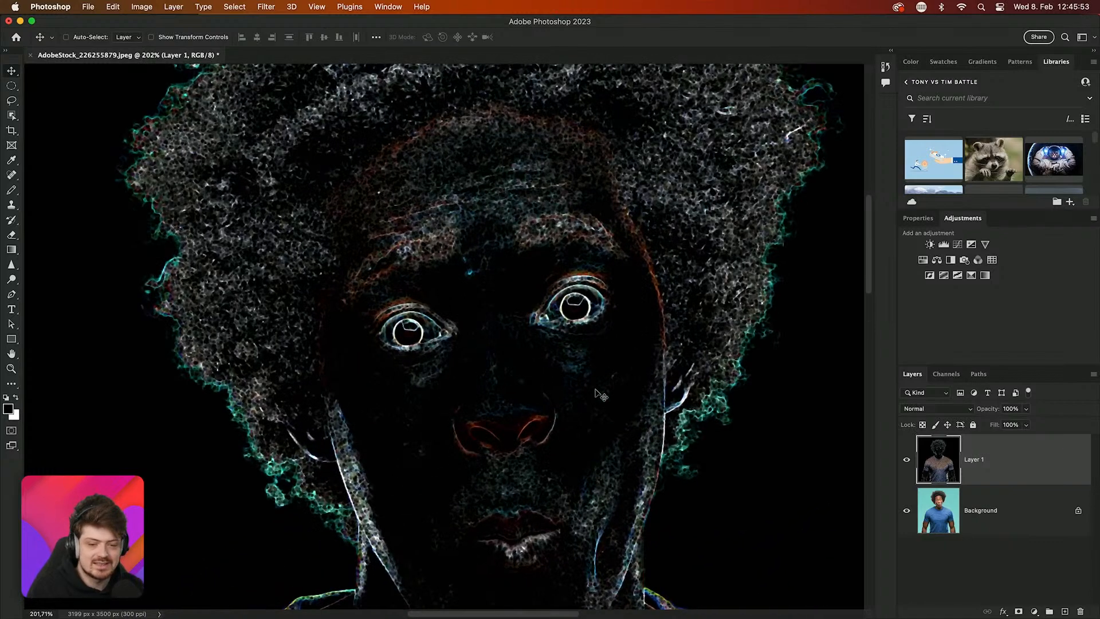
scroll(597, 394, down, 10)
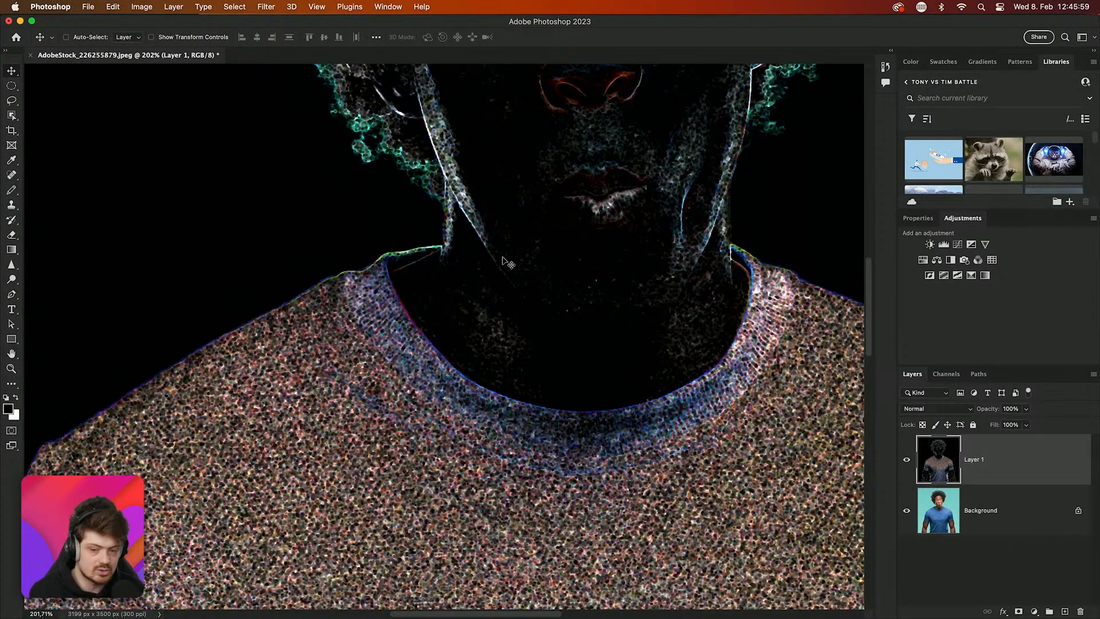
Hide the edge-effect layer and duplicate the Background layer
click(906, 459)
click(968, 518)
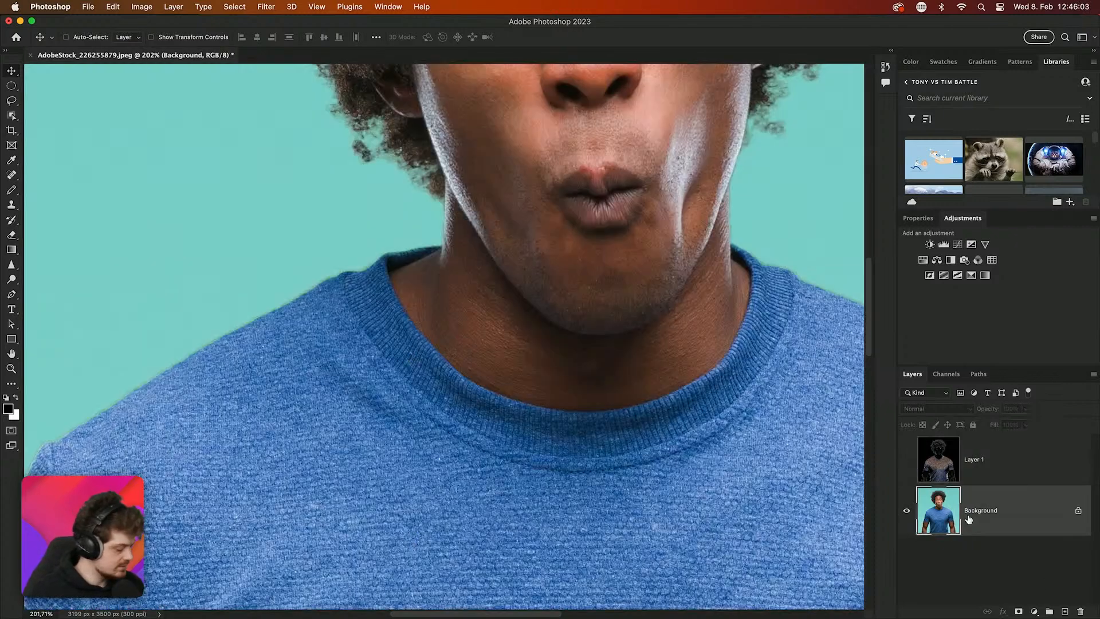
key(super+j)
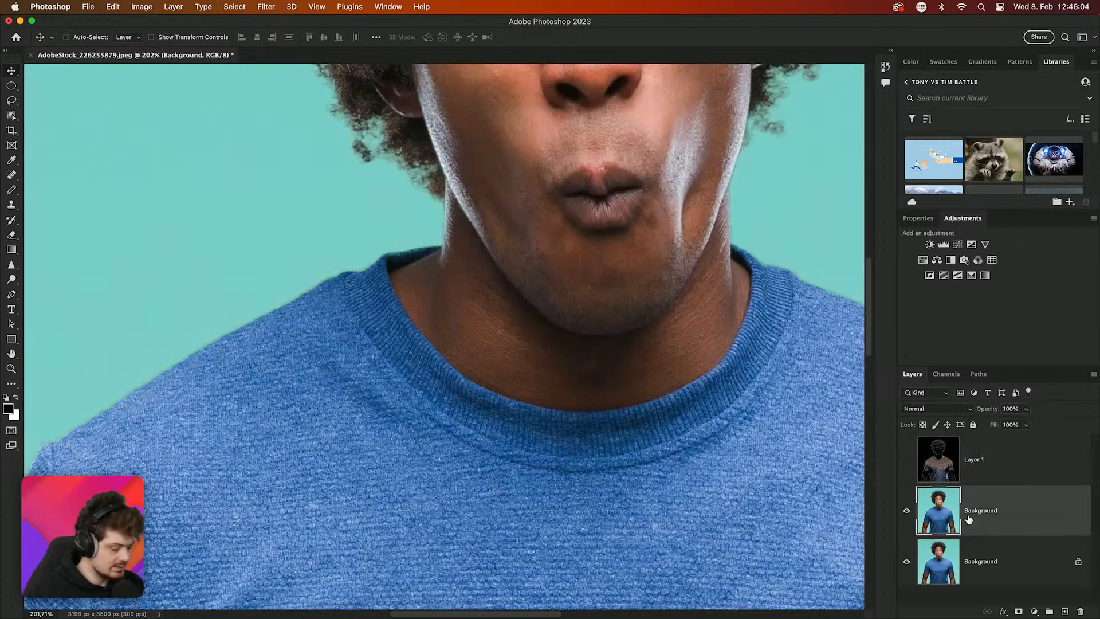
Use the Filter Gallery's Glowing Edges filter on the Background copy with Edge Width 3, Edge Brightness 11 and Smoothness 13
click(273, 6)
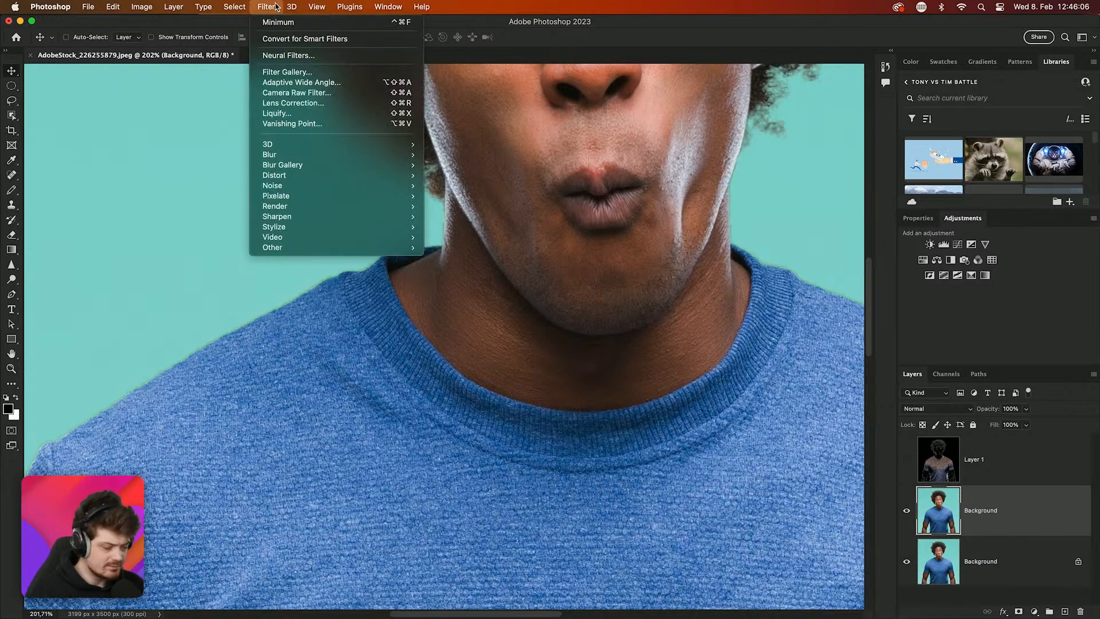
click(304, 71)
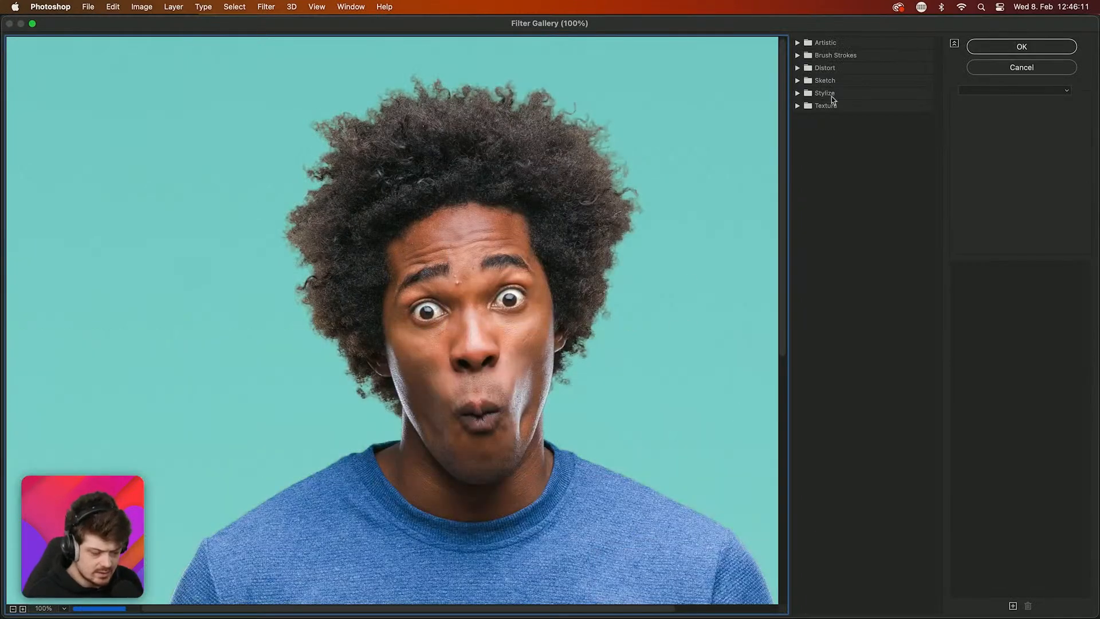
click(798, 93)
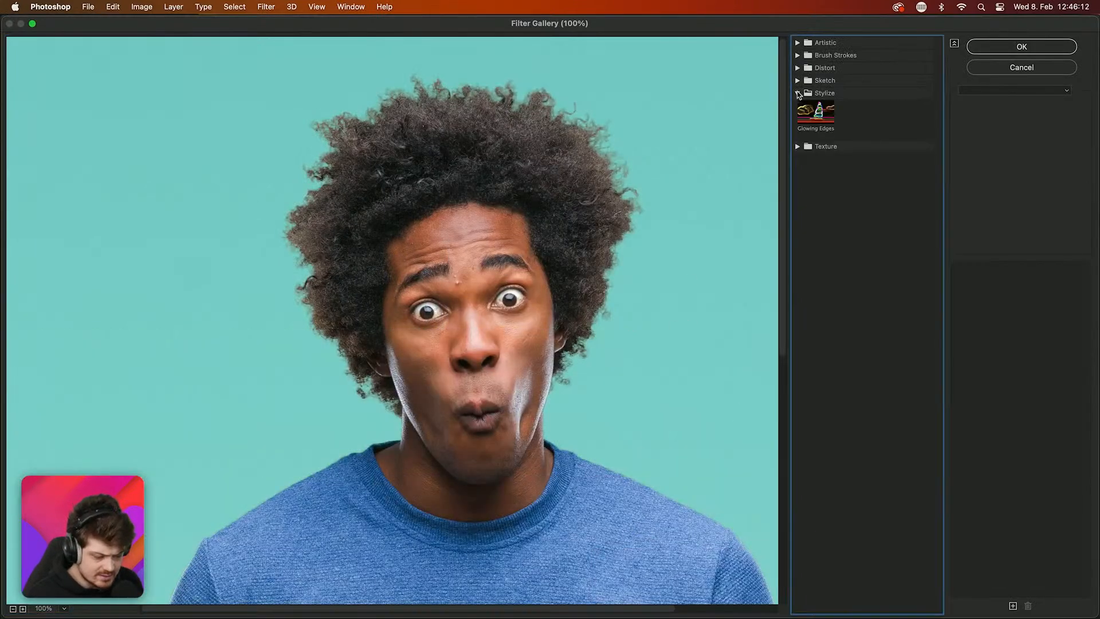
click(814, 116)
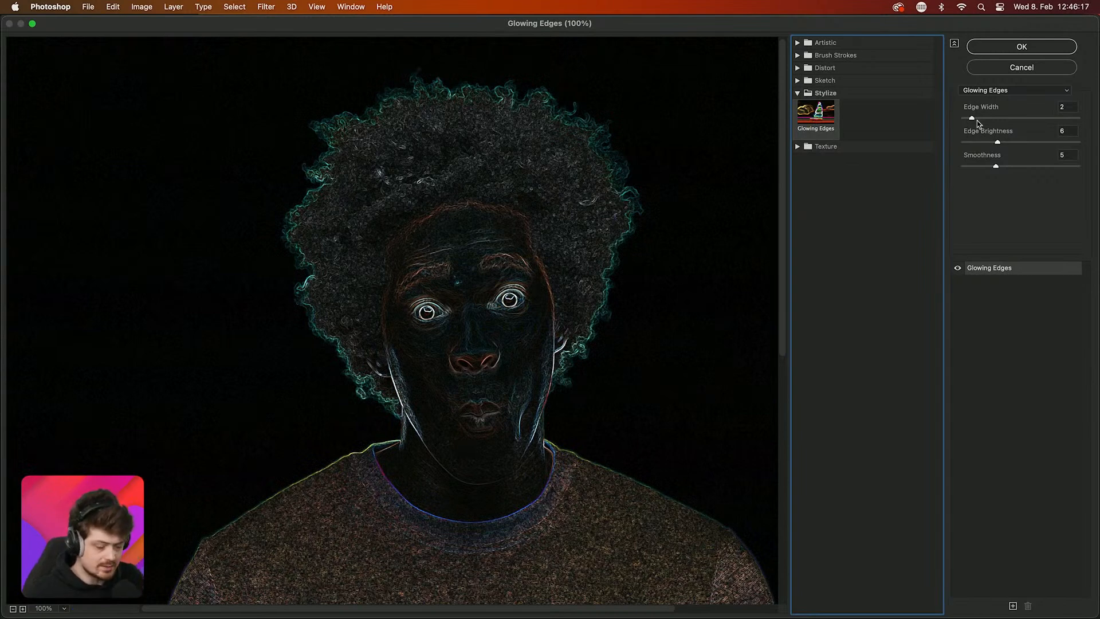
drag(977, 120, 1060, 167)
click(992, 165)
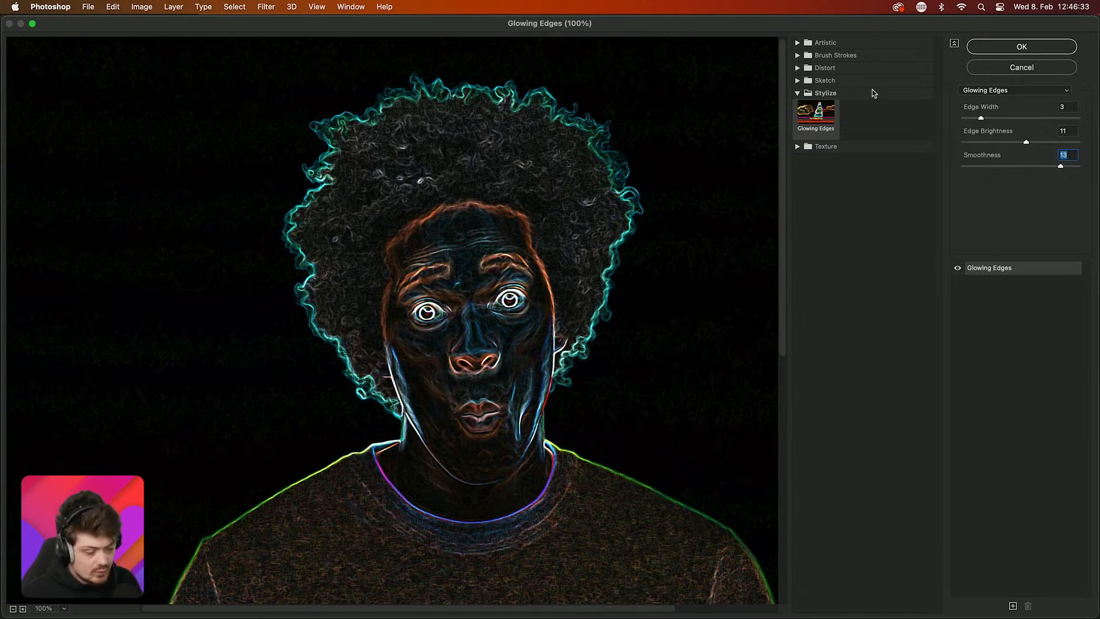
Try the Stamp sketch filter on the portrait copy and return to Glowing Edges
click(796, 82)
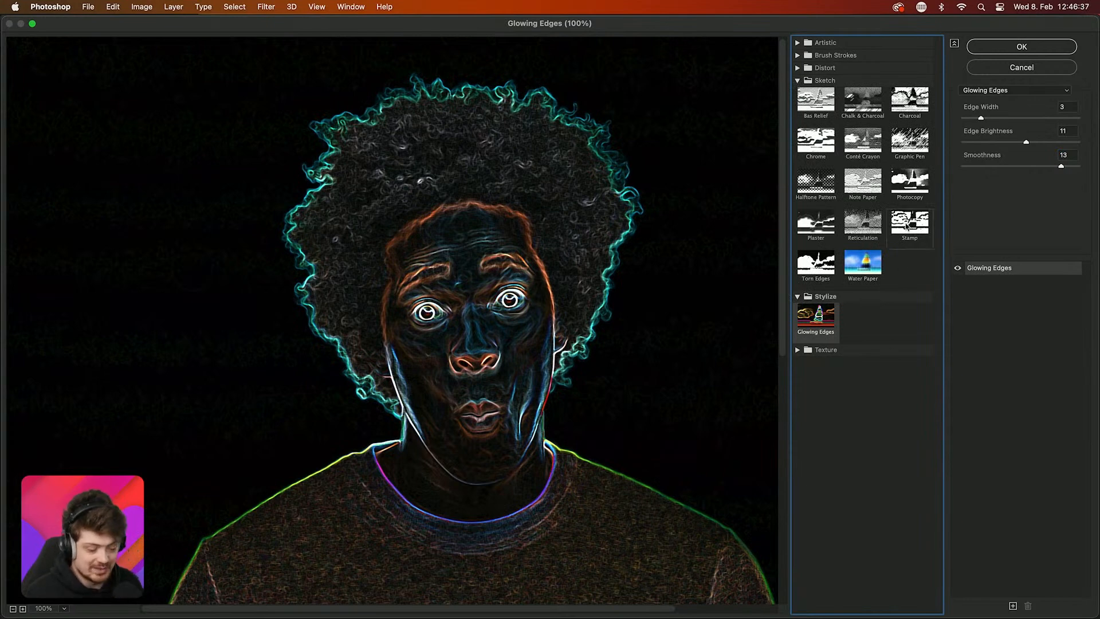
click(908, 228)
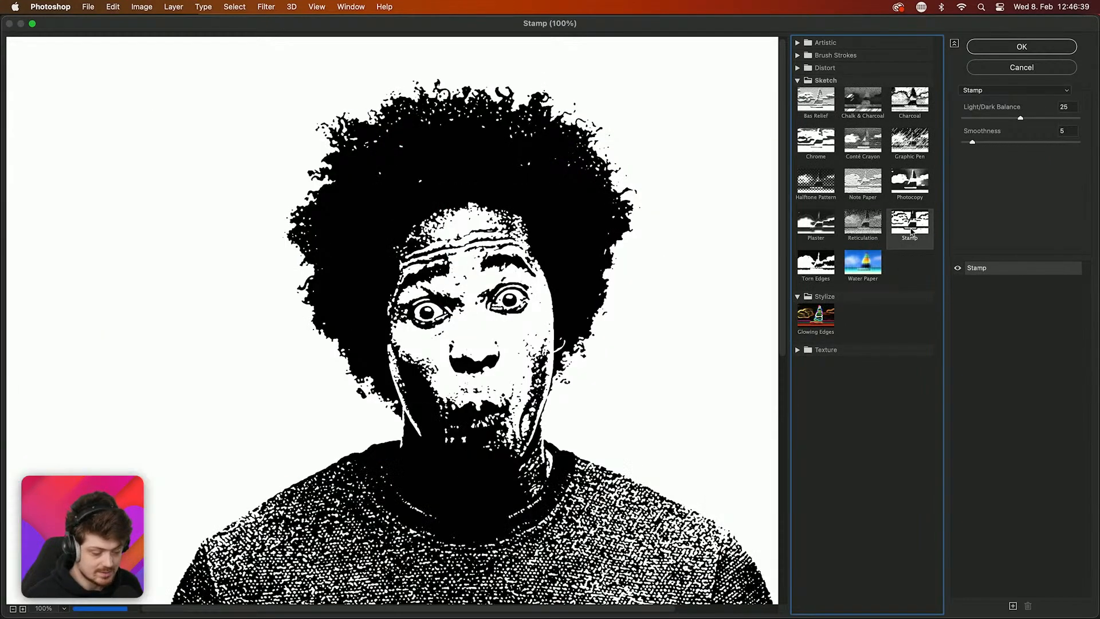
click(807, 328)
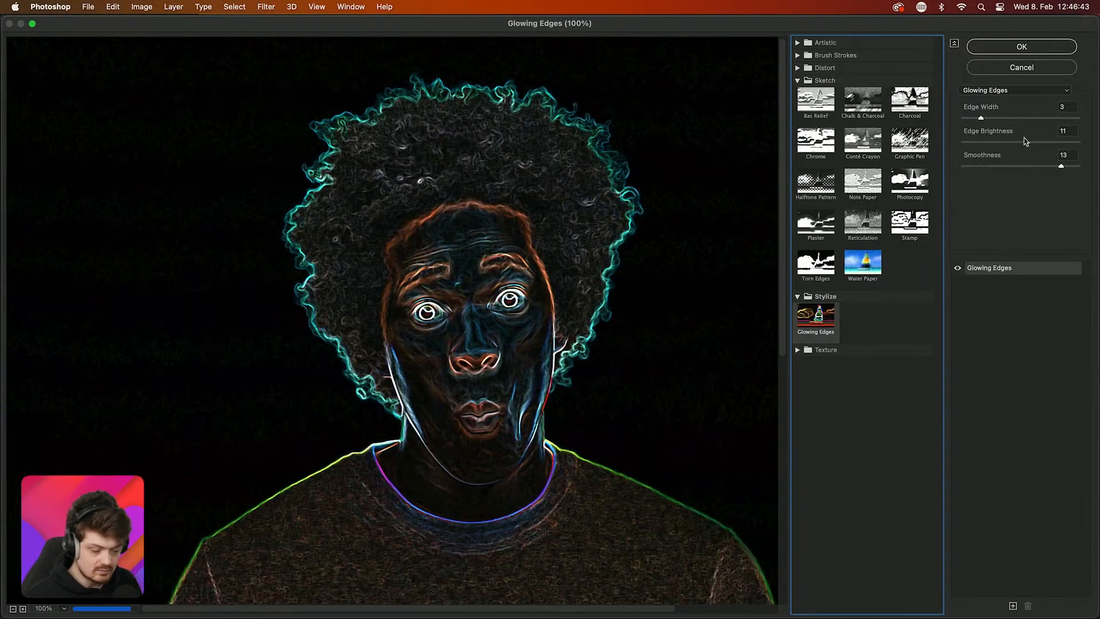
Set Edge Brightness to 14, keep Smoothness at 13, and apply the Glowing Edges filter
drag(1023, 137, 1064, 167)
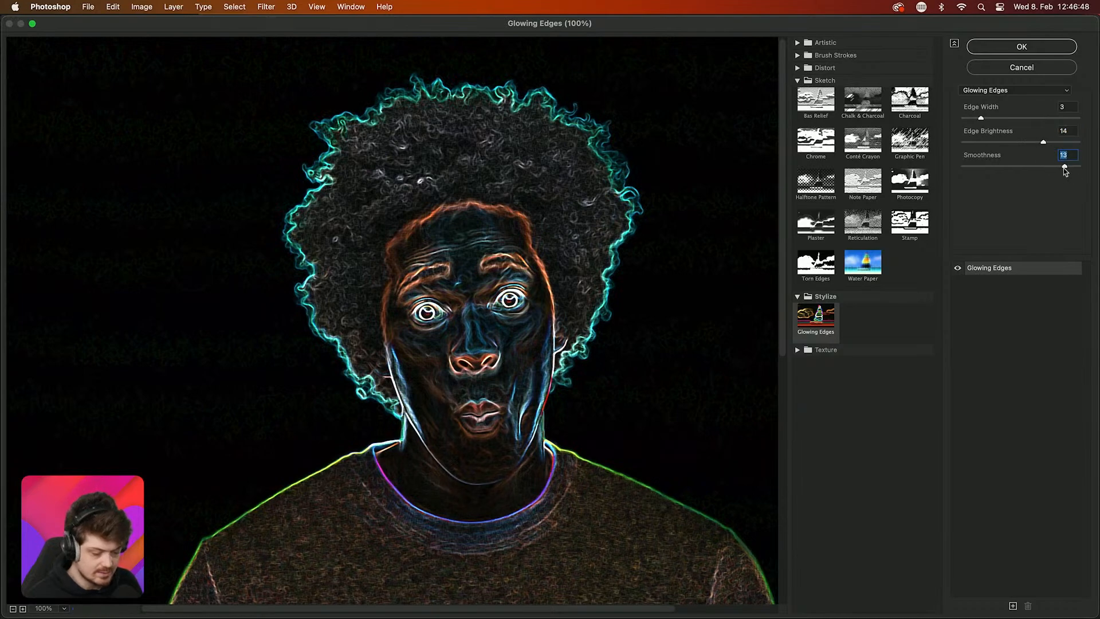
click(1056, 46)
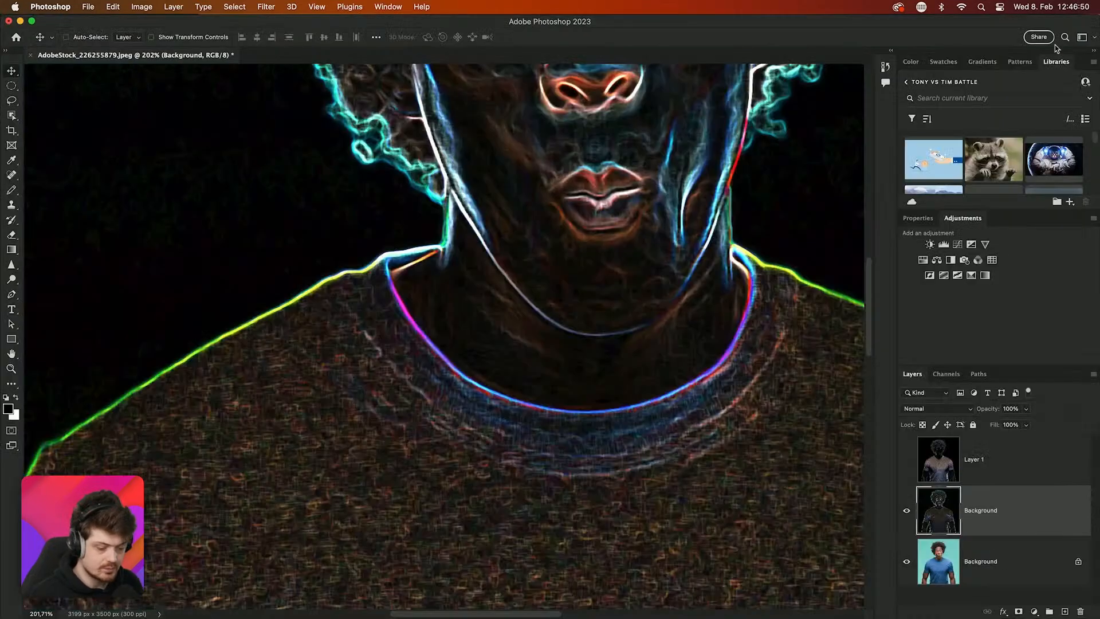
Compare the earlier Find Edges layer with the Glowing Edges result and delete Layer 1
click(905, 461)
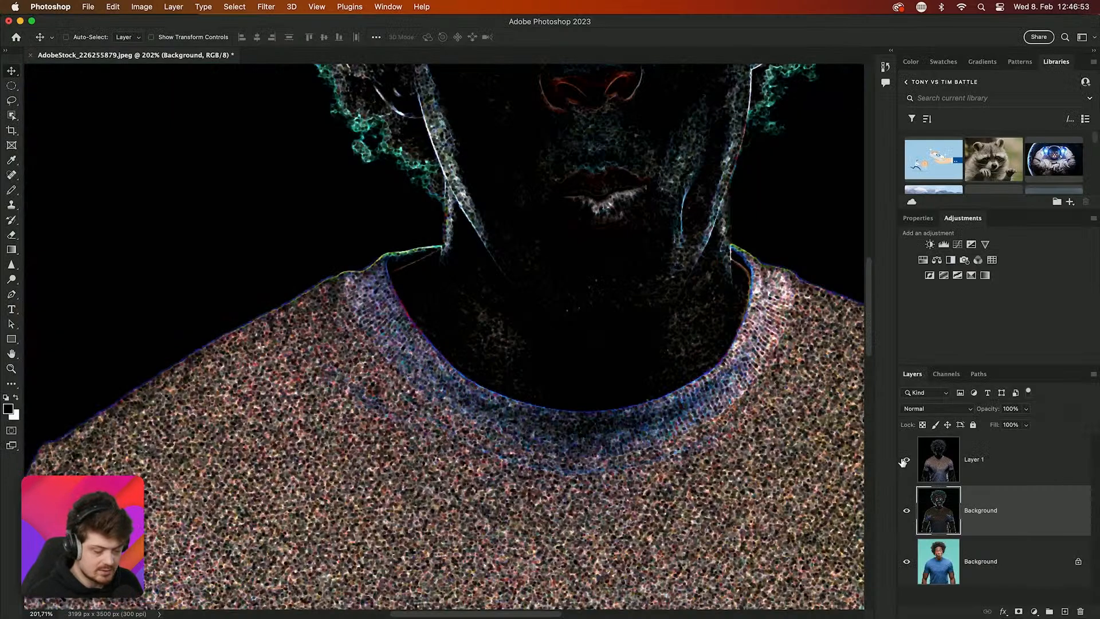
click(905, 461)
click(971, 474)
key(BackSpace)
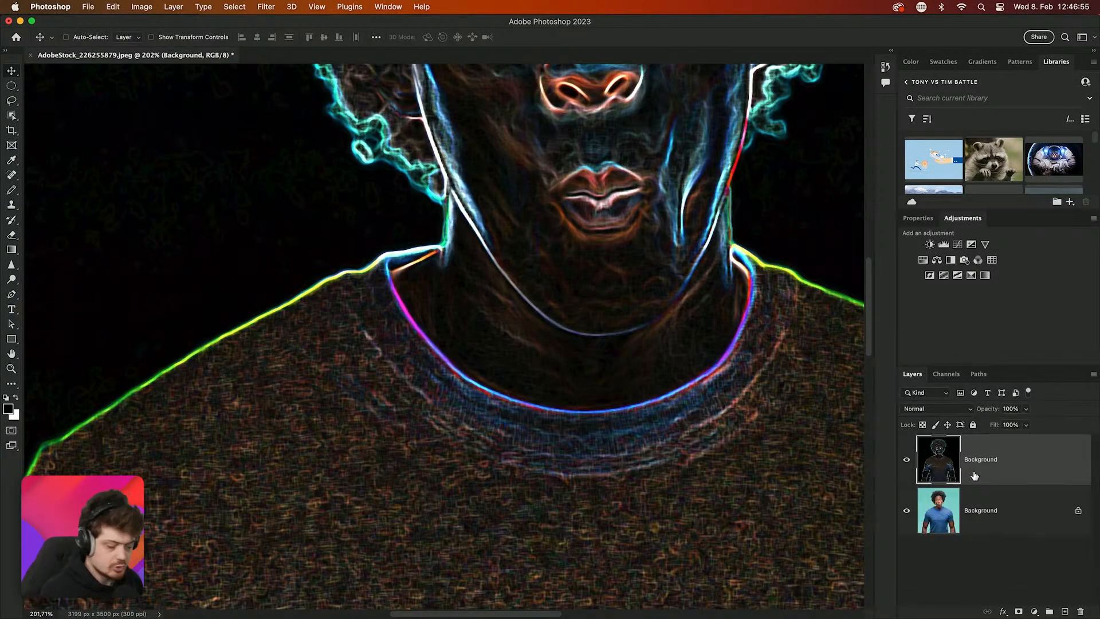
Desaturate the Glowing Edges layer and check the outlines on the full portrait
scroll(507, 325, down, 8)
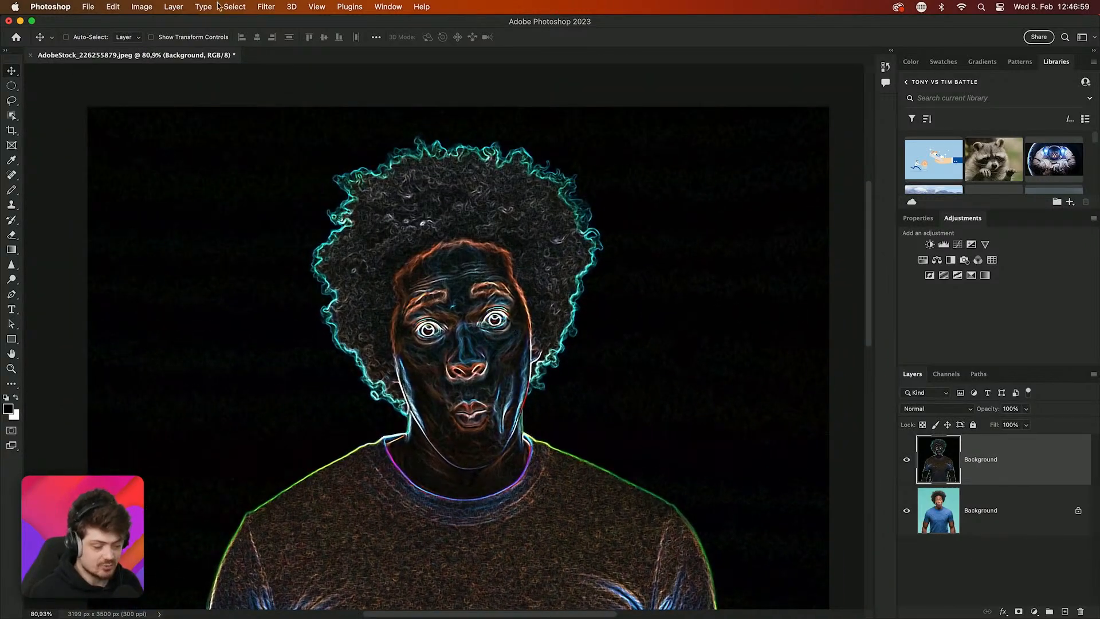
click(145, 7)
mouse_move(160, 39)
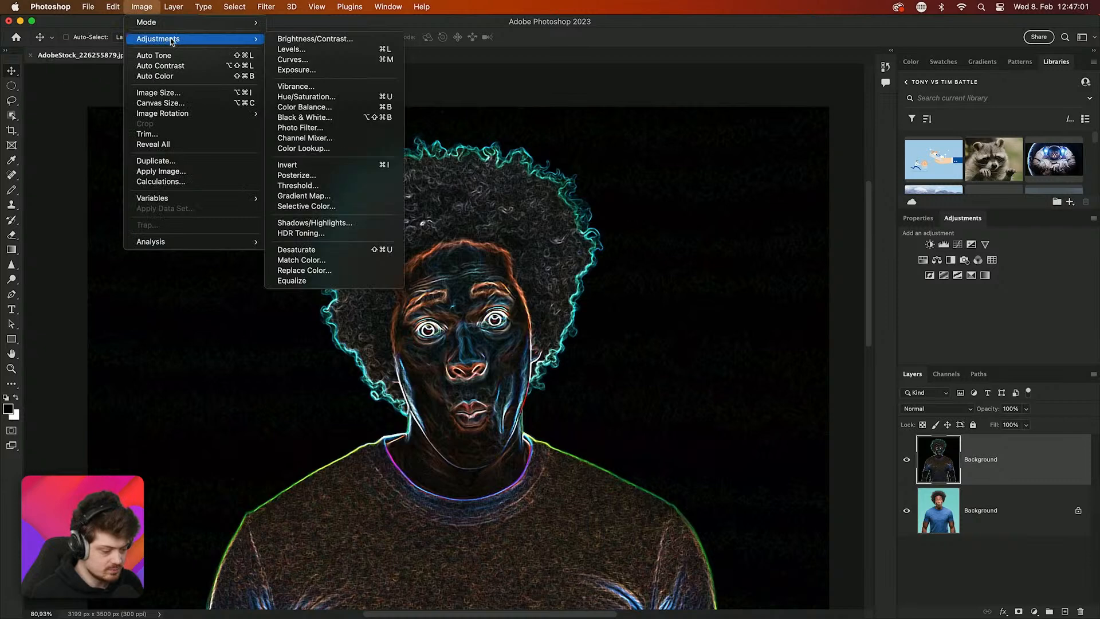
click(380, 252)
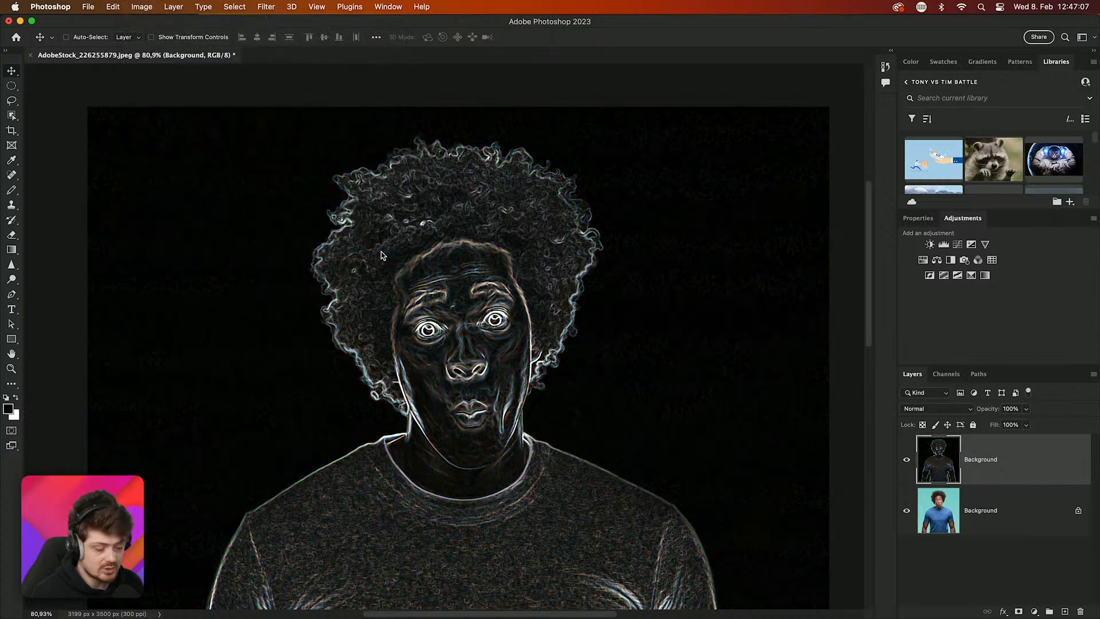
scroll(493, 366, down, 1)
scroll(492, 366, down, 3)
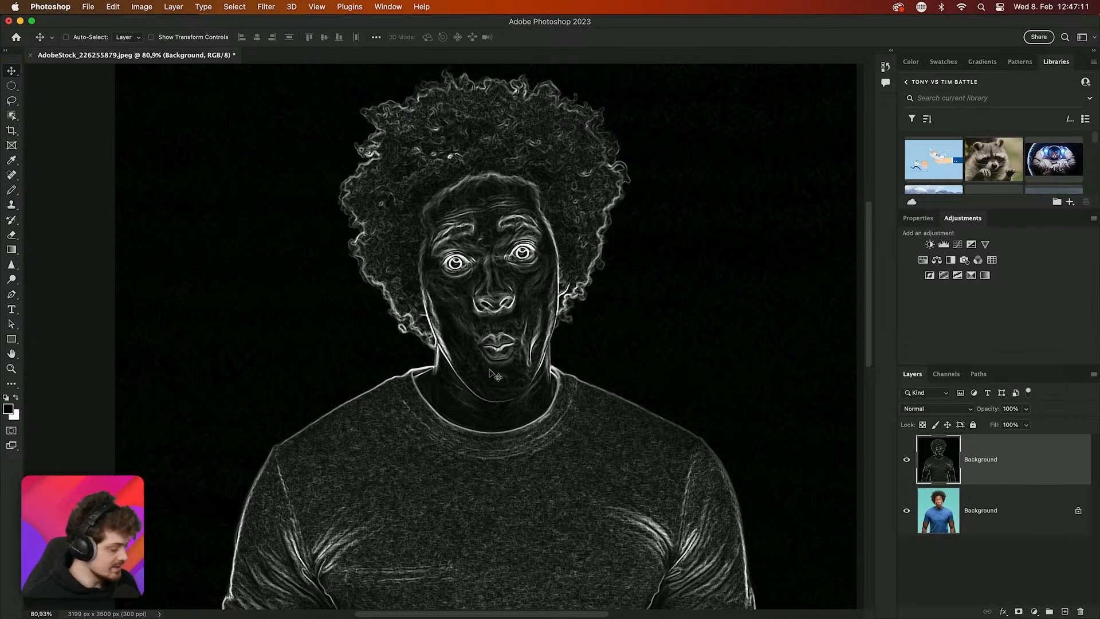
Duplicate the original Background layer and hide the desaturated edge layer above it
click(1018, 514)
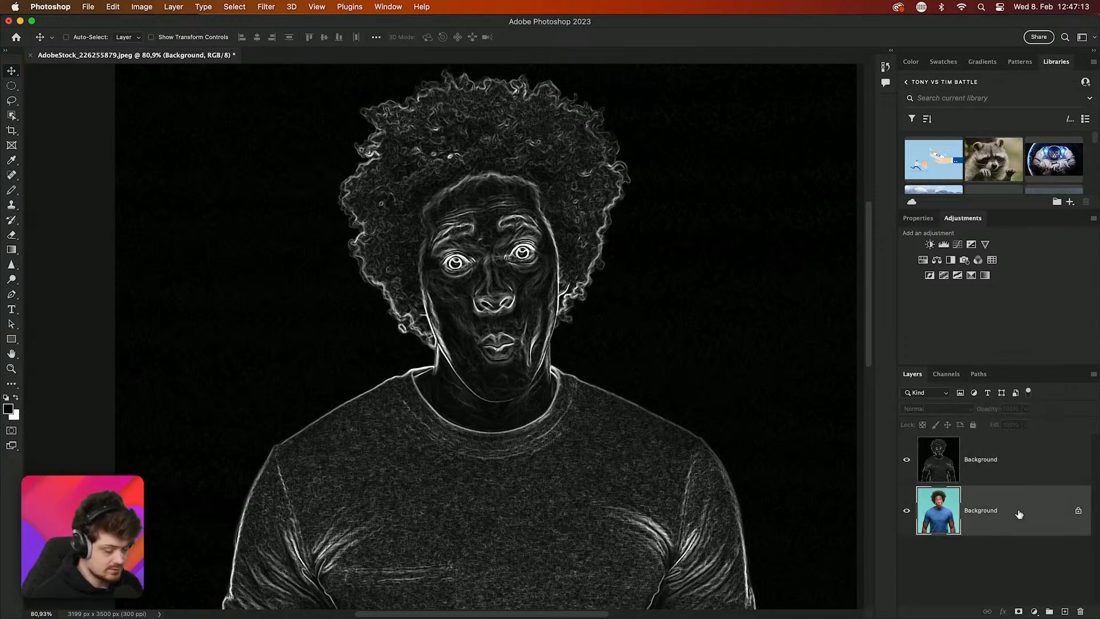
key(super+j)
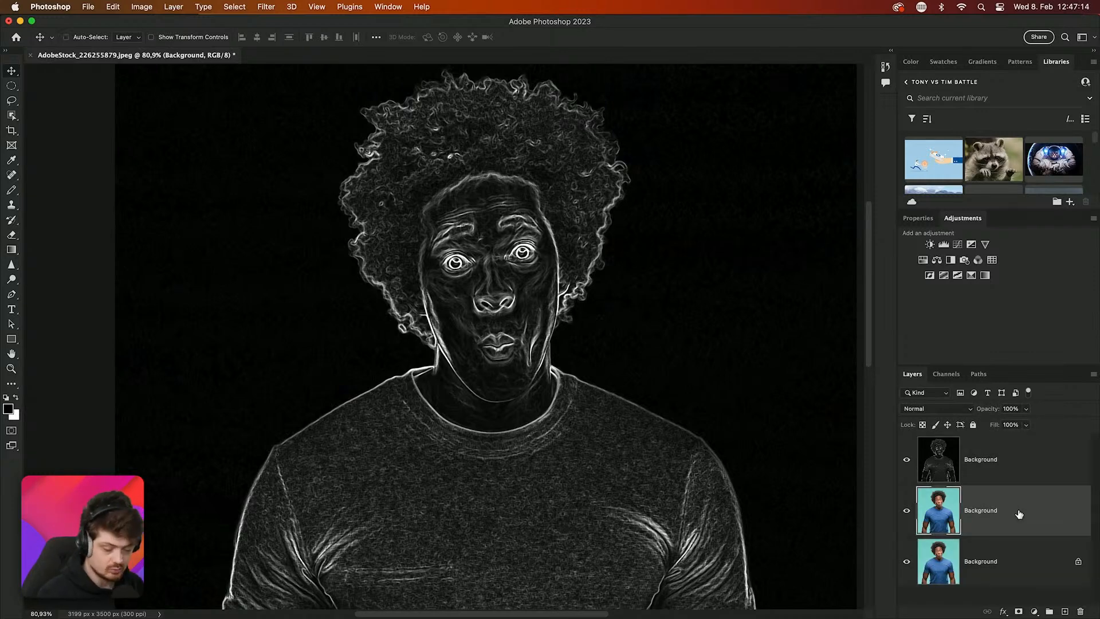
click(906, 459)
Apply the Sharpen More filter twice to the new Background copy and inspect the sharpened face up close
click(266, 6)
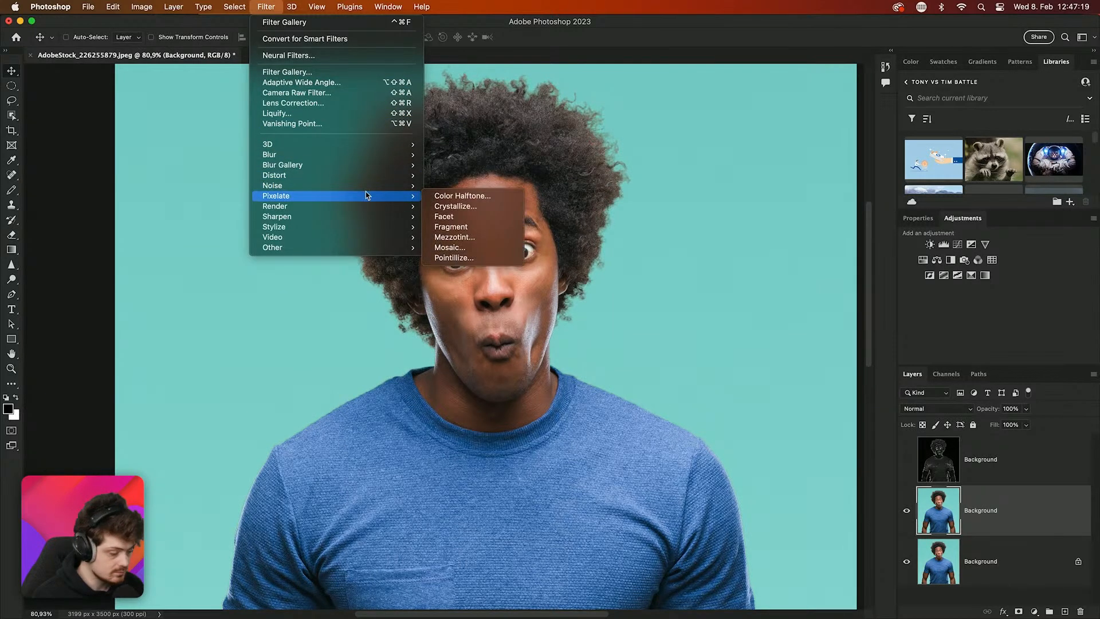
mouse_move(371, 216)
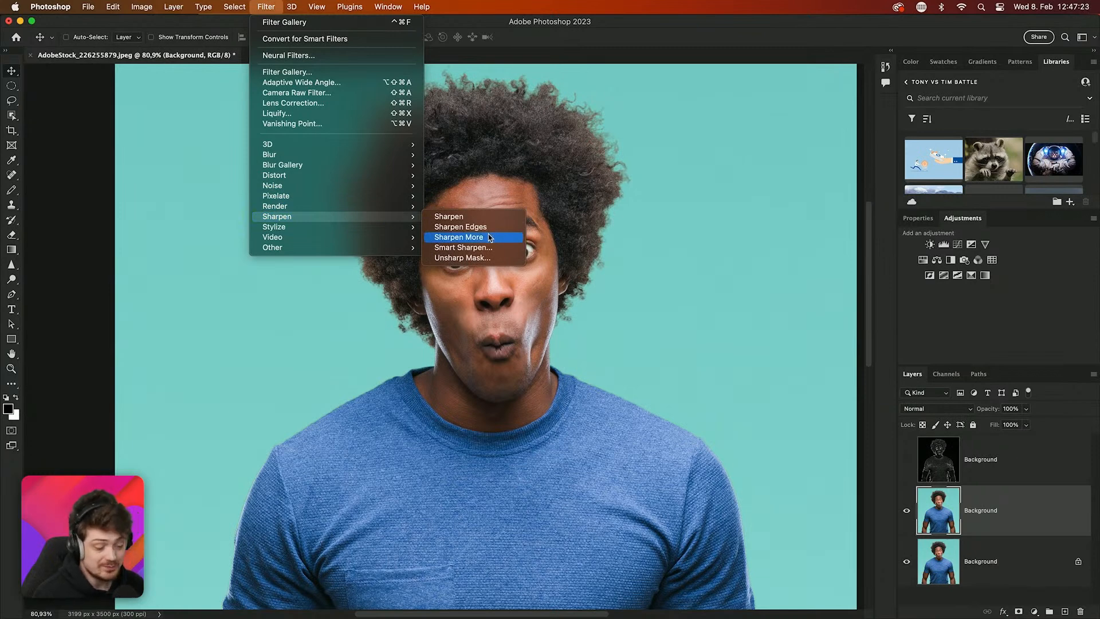
click(453, 238)
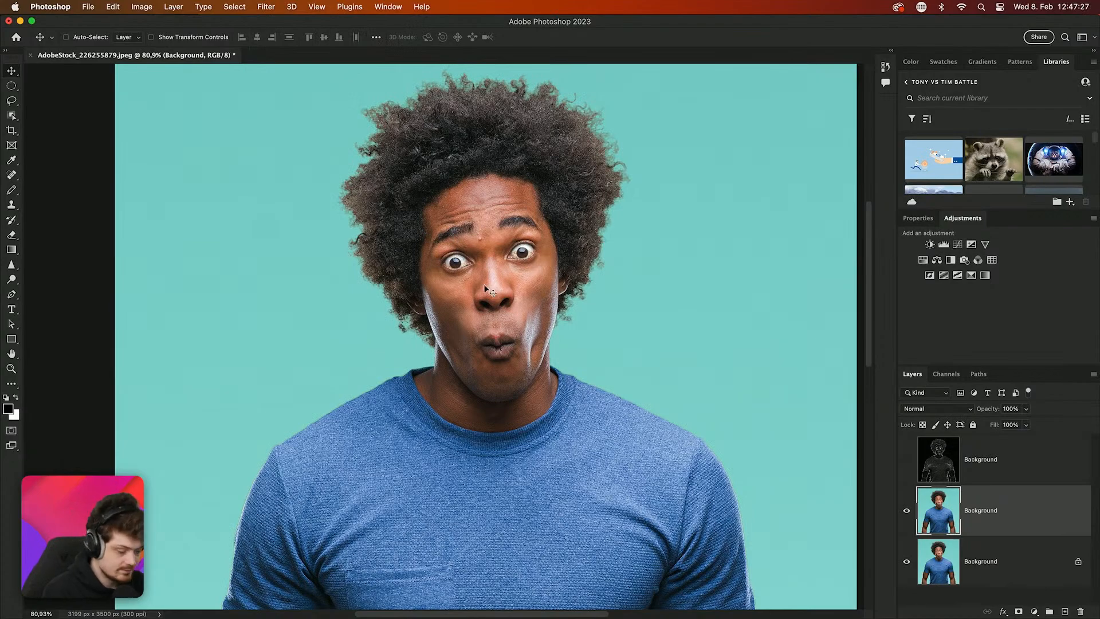
scroll(483, 284, up, 6)
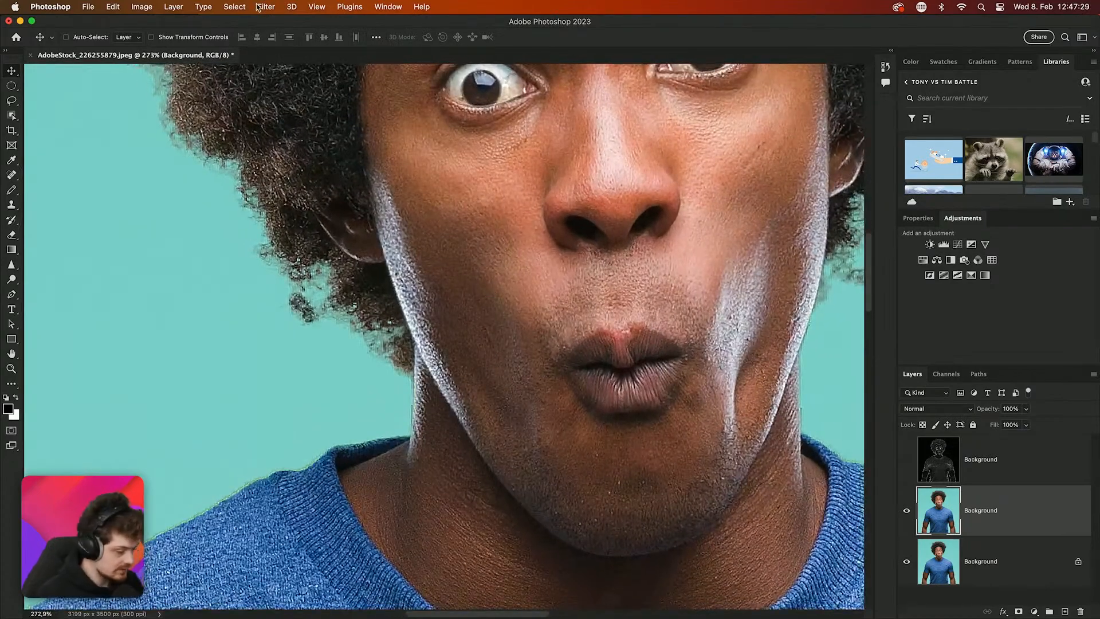
click(262, 5)
click(265, 22)
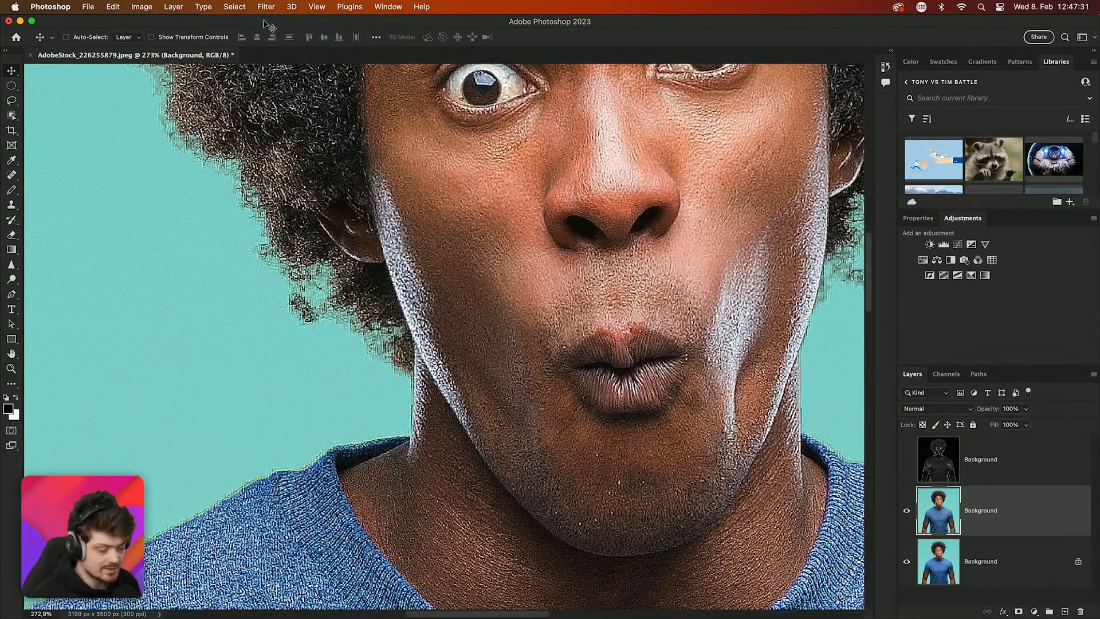
scroll(446, 252, down, 3)
scroll(446, 252, up, 4)
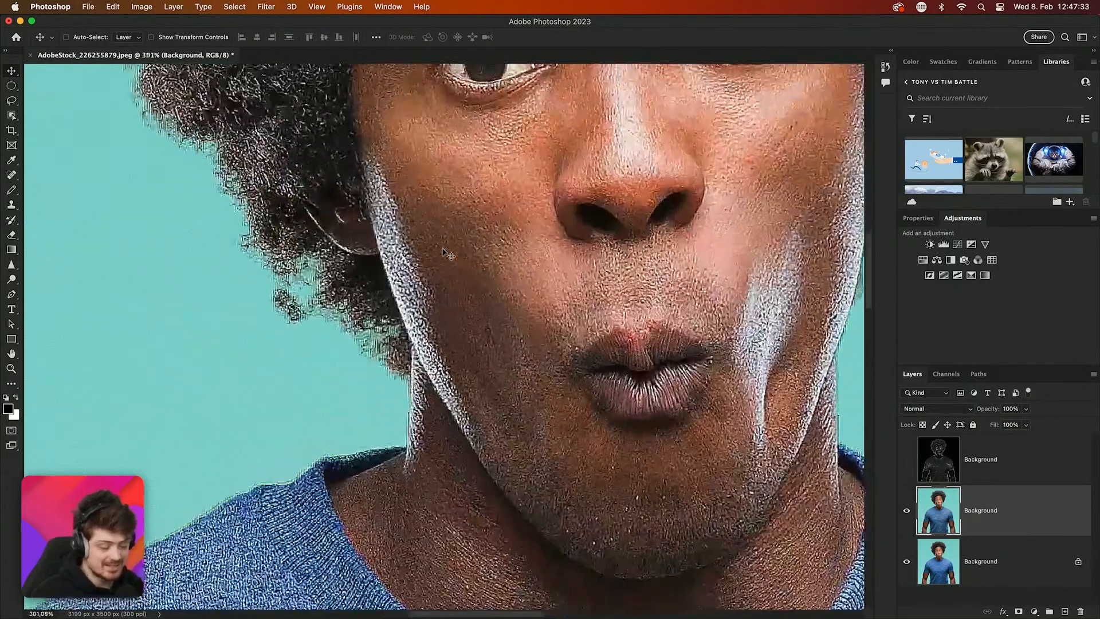
scroll(446, 252, down, 4)
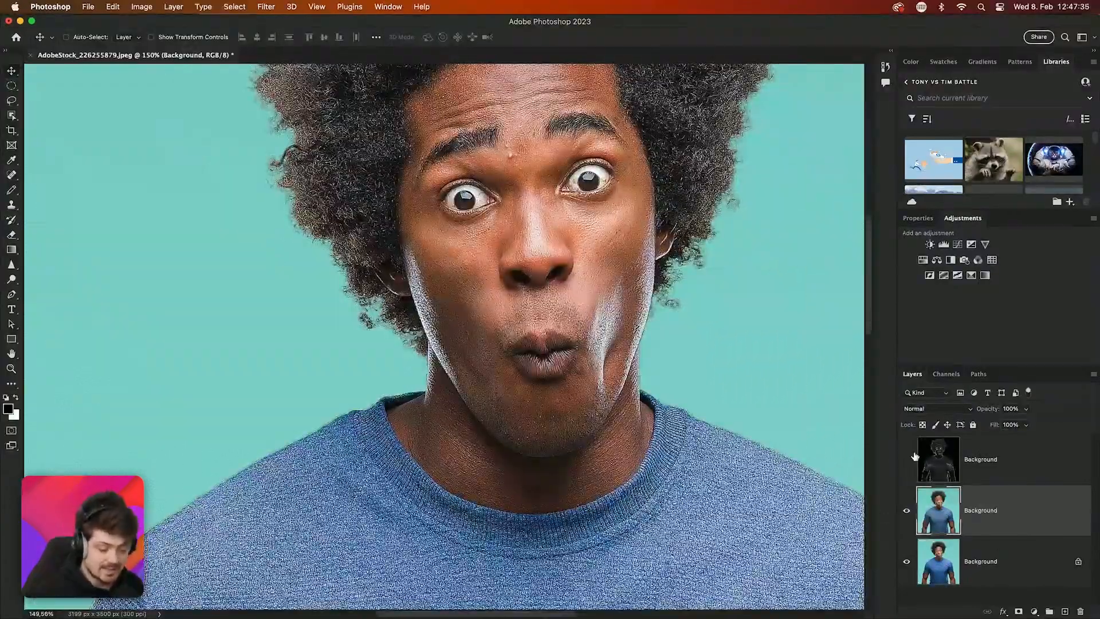
Show the desaturated edge layer, select its entire canvas and copy it
click(912, 457)
click(950, 468)
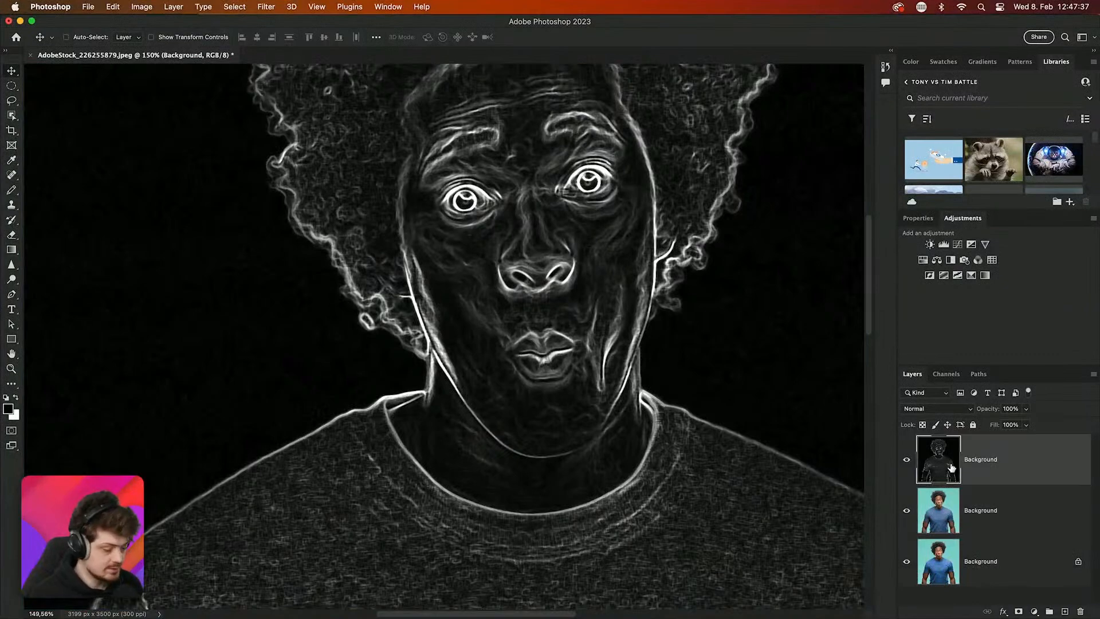
key(super+a)
scroll(426, 309, down, 4)
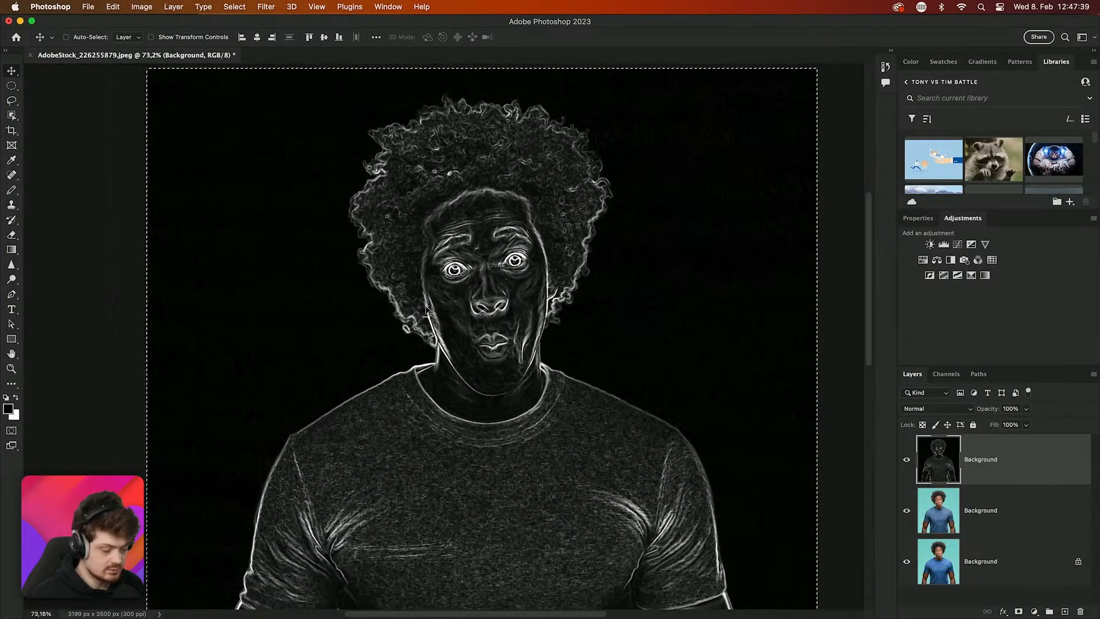
scroll(427, 309, down, 1)
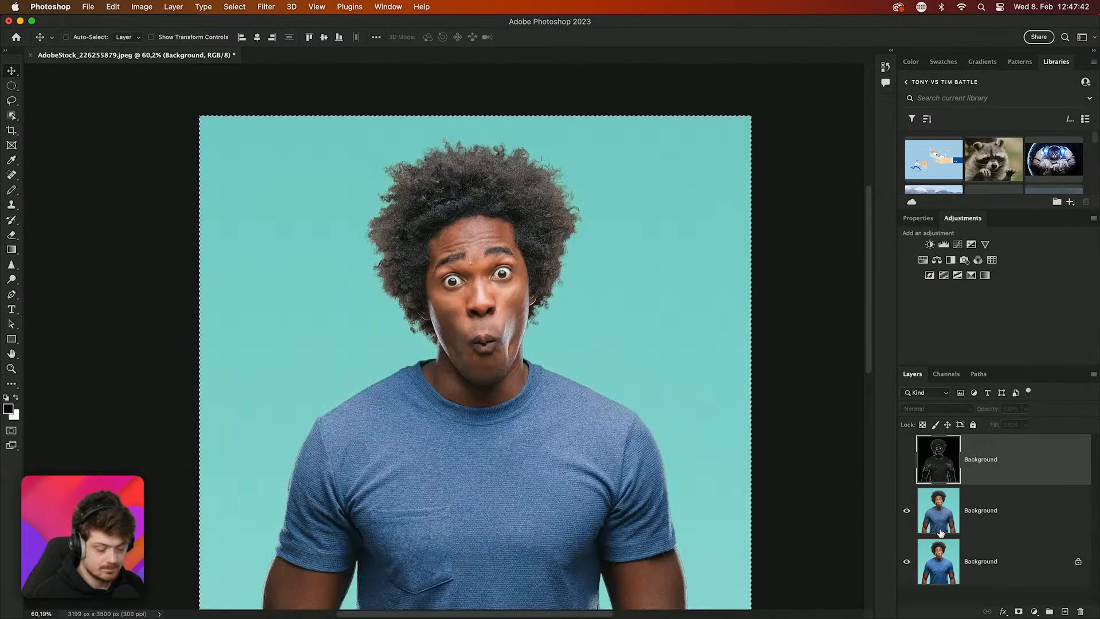
Hide the edge layer and add a layer mask to the sharpened Background copy
click(906, 459)
click(989, 508)
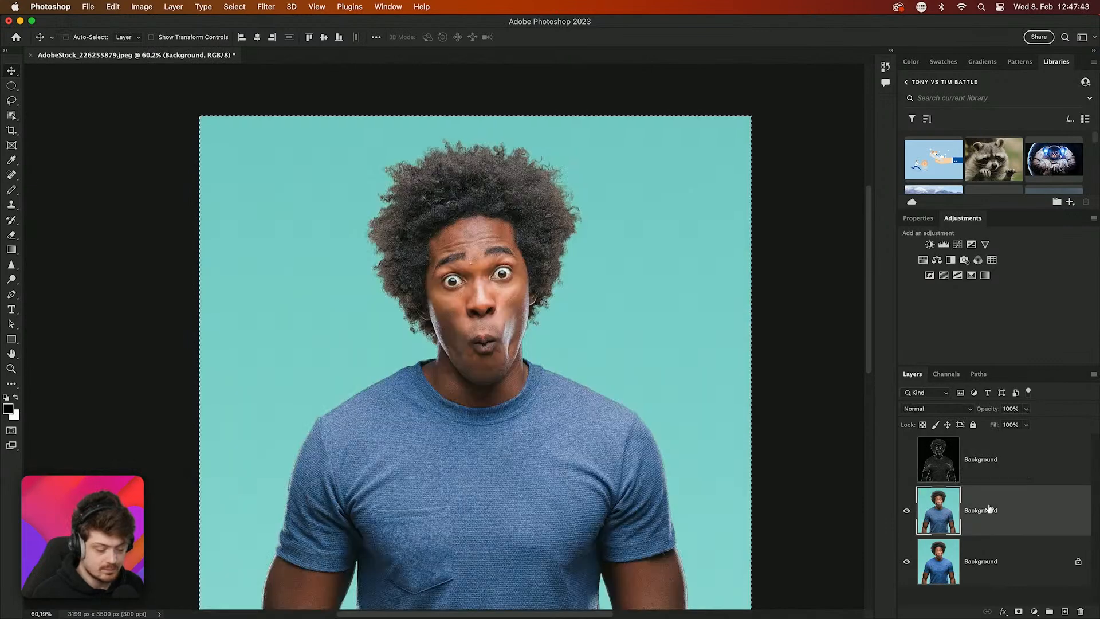
click(1018, 611)
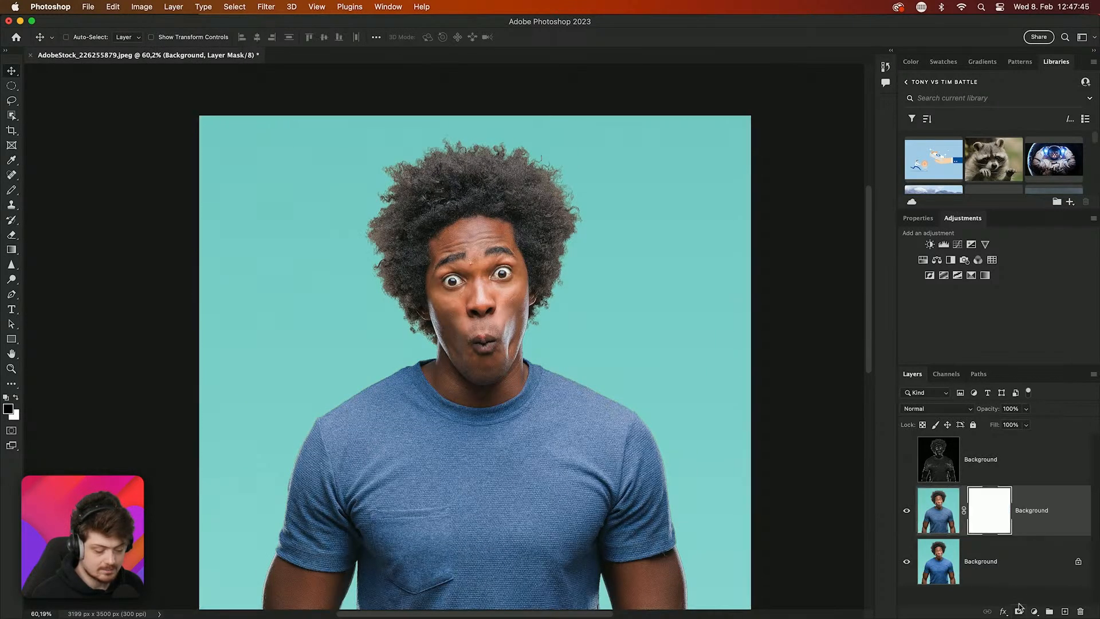
Paste the copied edge image into the sharpened layer's mask, deselect, and toggle the layer's visibility to compare the sharpening
alt+click(998, 508)
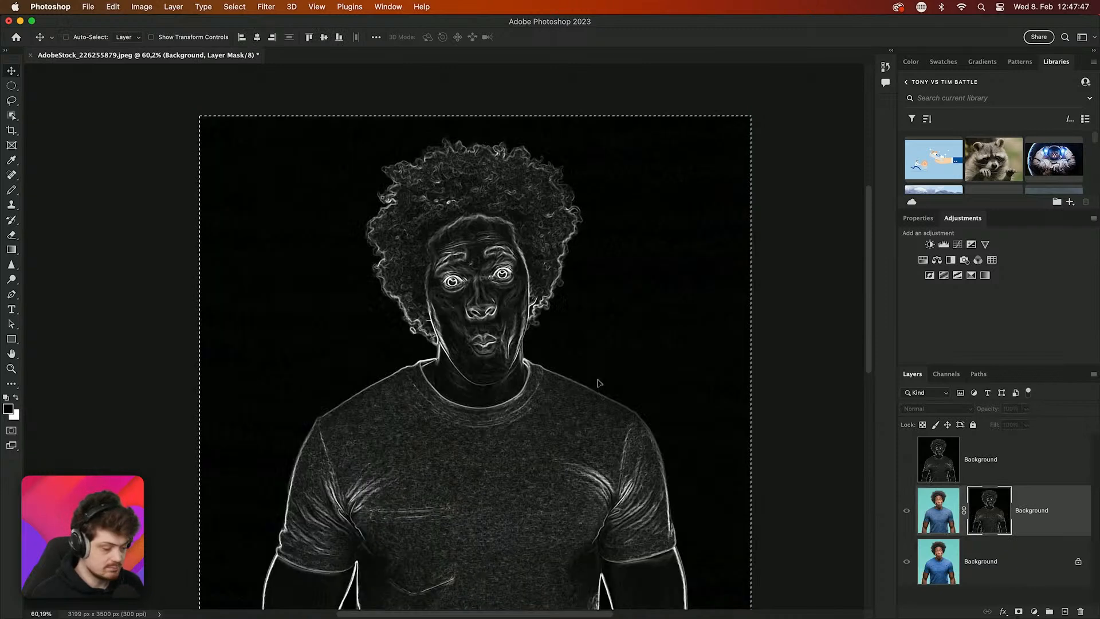
key(super+v)
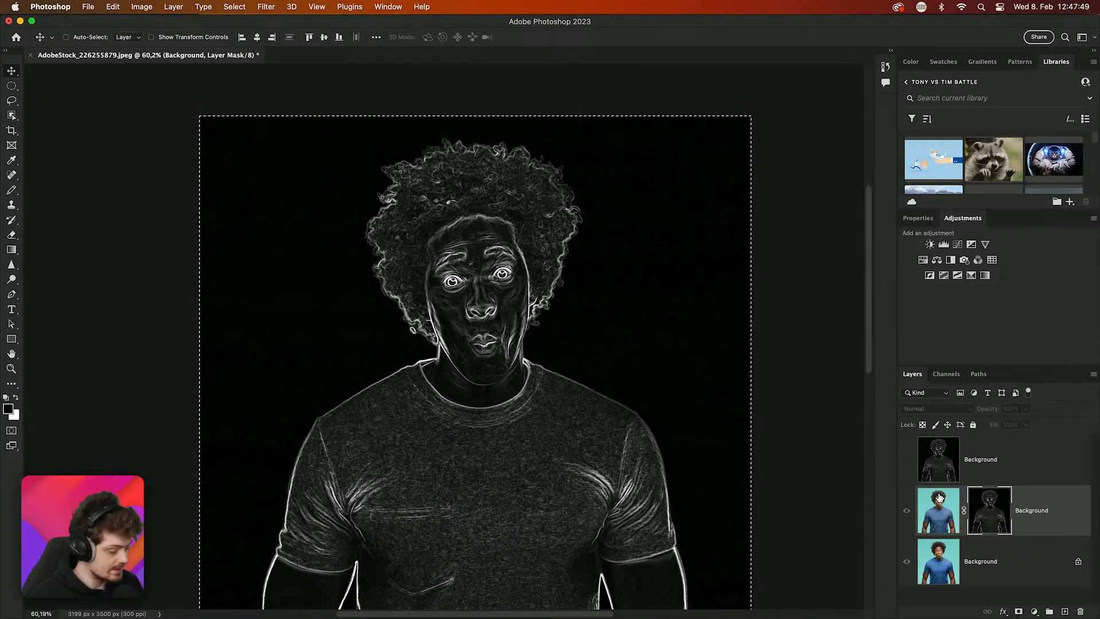
key(super+d)
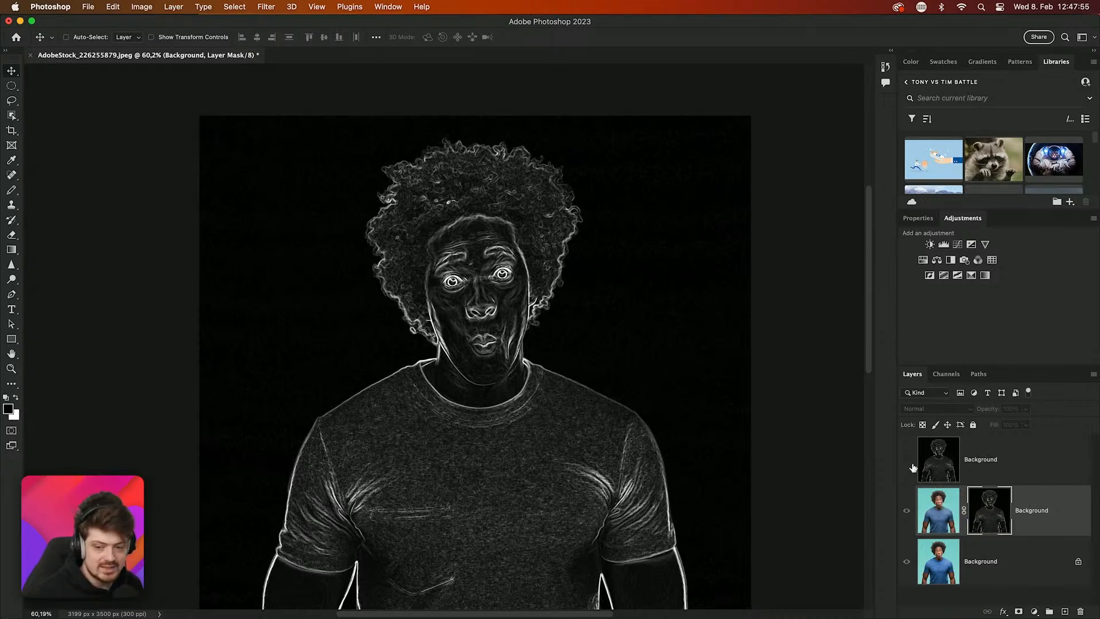
click(945, 507)
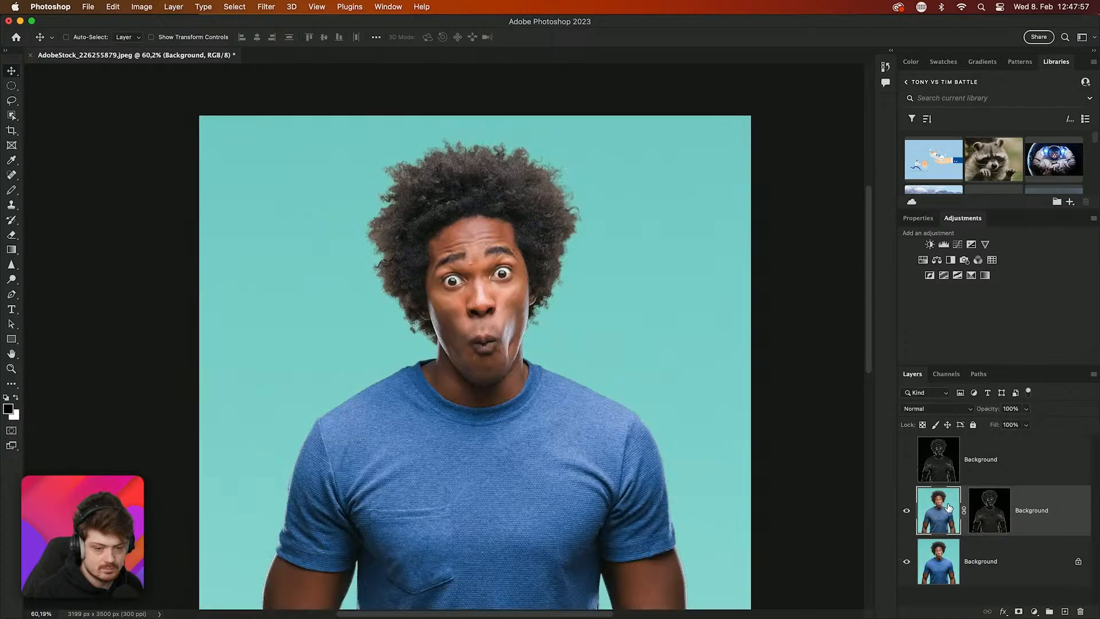
click(902, 511)
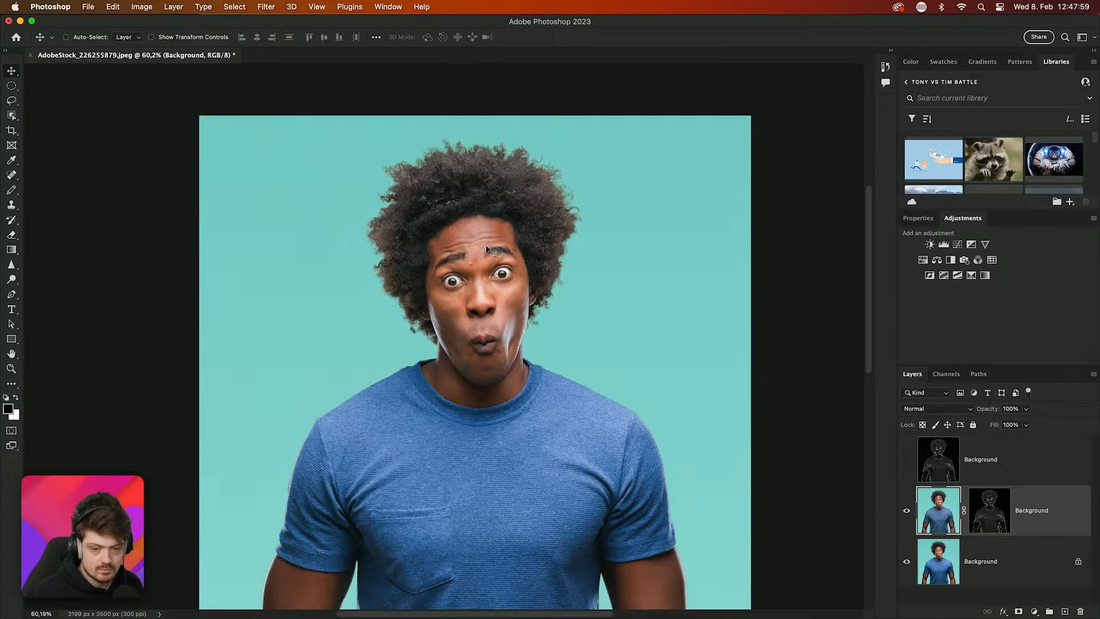
Examine the face up close with the masked sharpened layer alternately hidden and shown to judge the edge sharpening
scroll(466, 228, up, 6)
scroll(460, 227, up, 4)
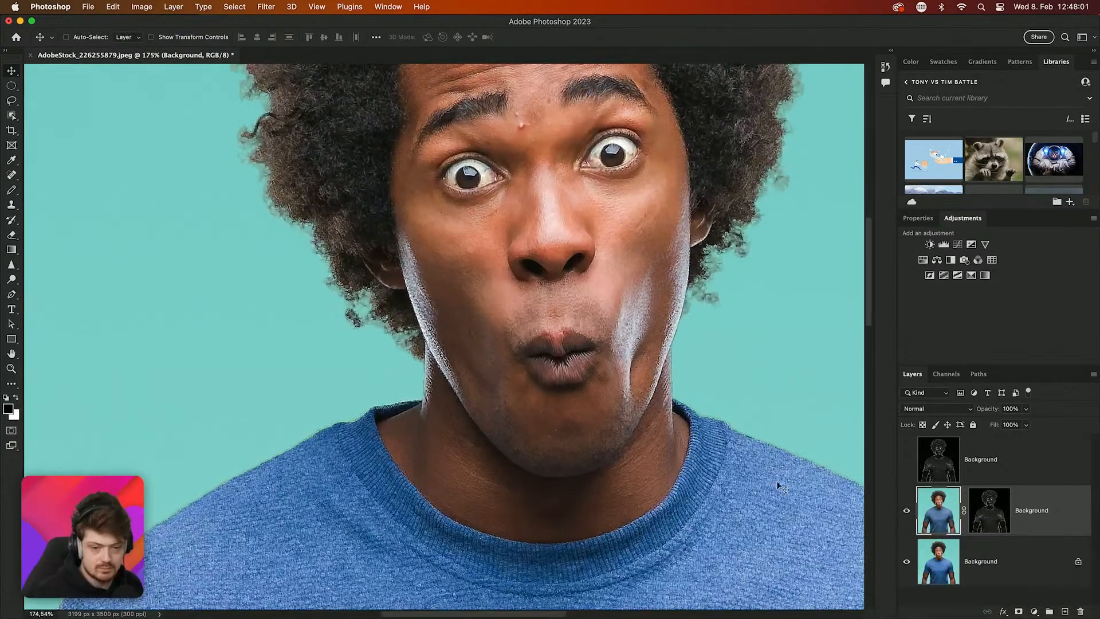
click(905, 511)
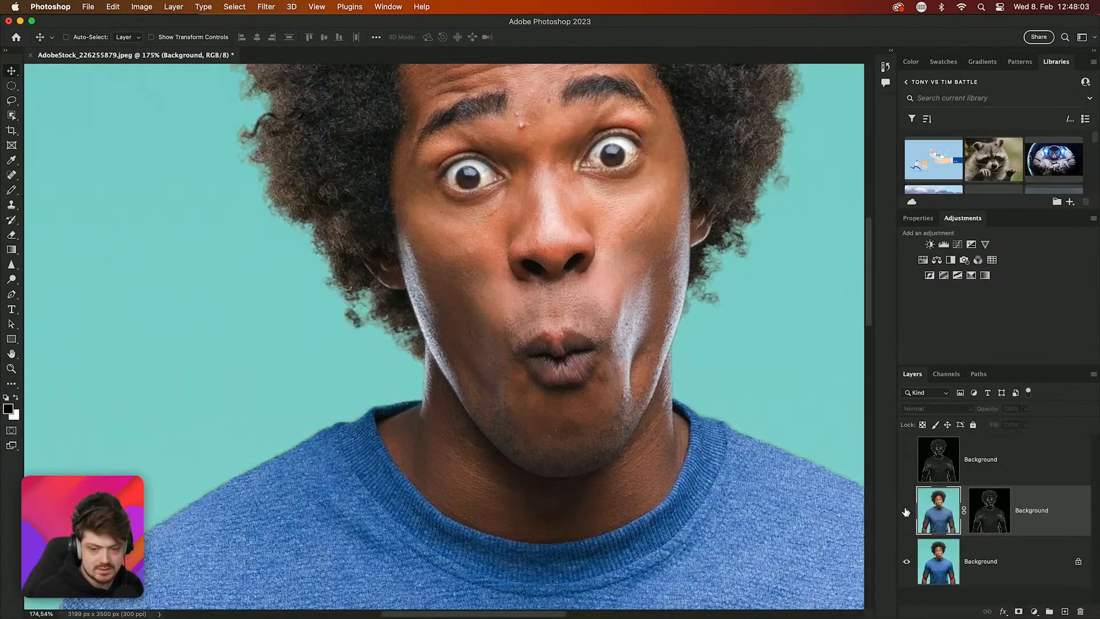
click(906, 510)
click(906, 511)
click(907, 511)
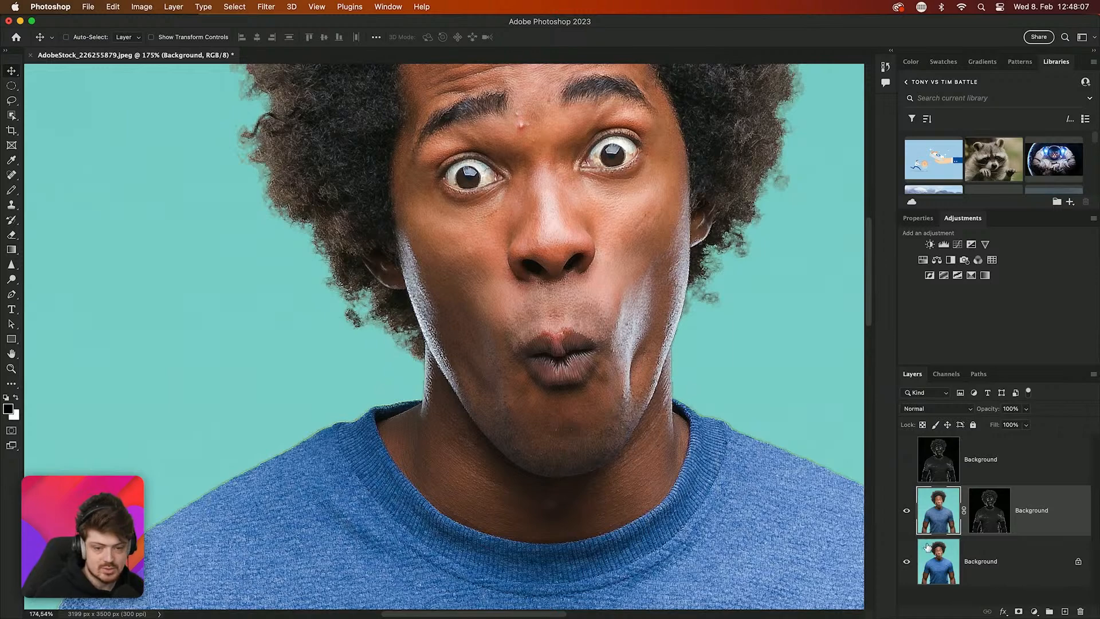
click(906, 511)
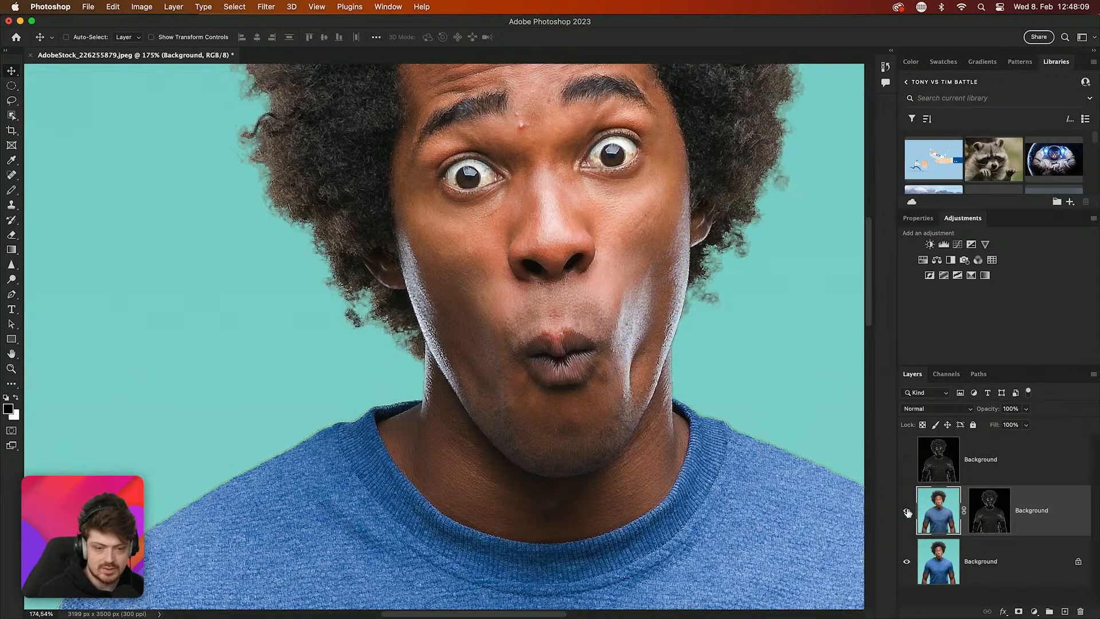
click(907, 512)
Disable and re-enable the sharpened layer's mask several times to compare full sharpening with edge-only sharpening
shift+click(982, 519)
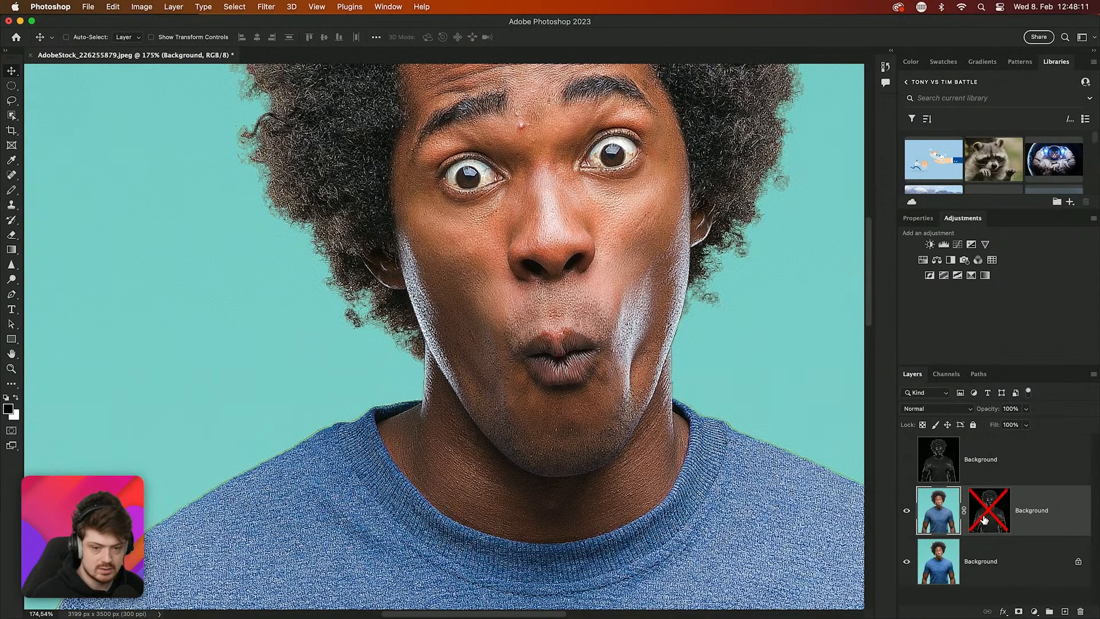
shift+click(982, 519)
shift+click(982, 520)
shift+click(983, 519)
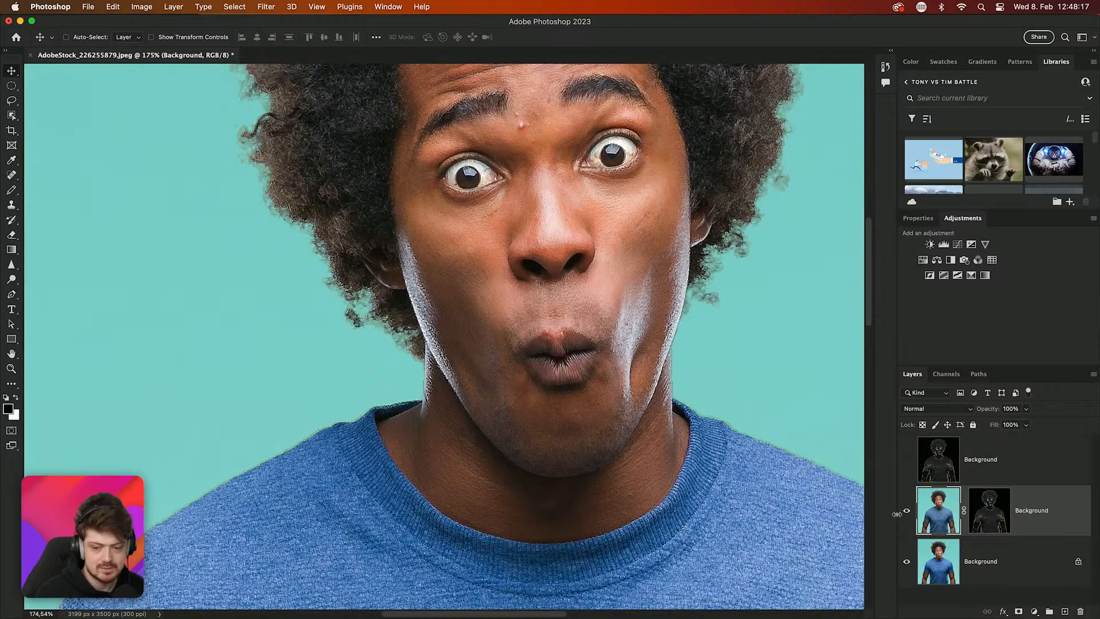
click(912, 512)
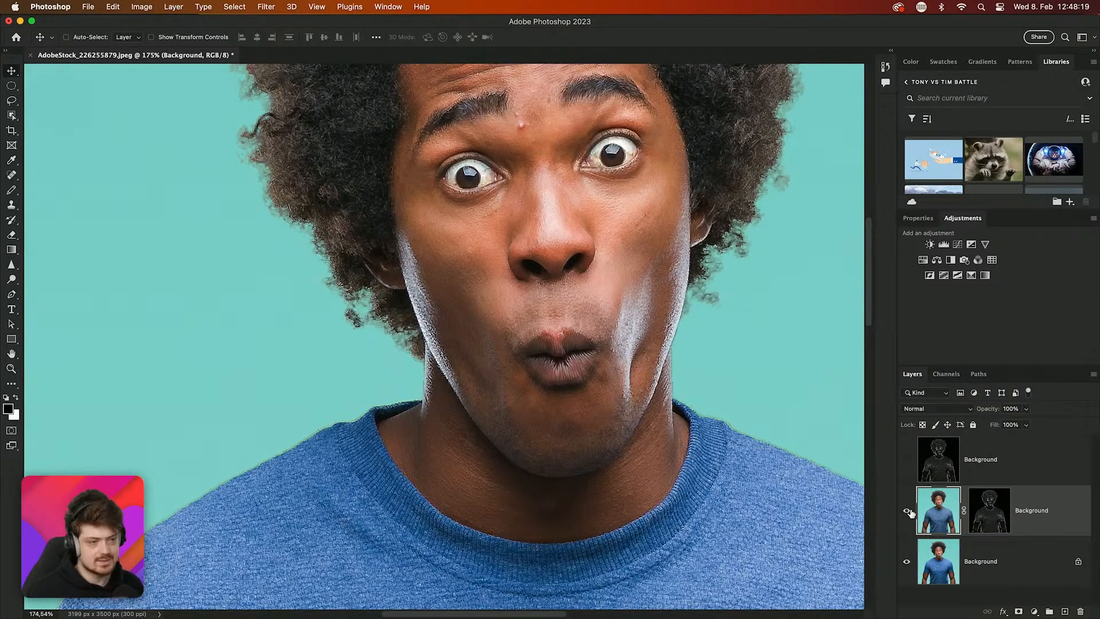